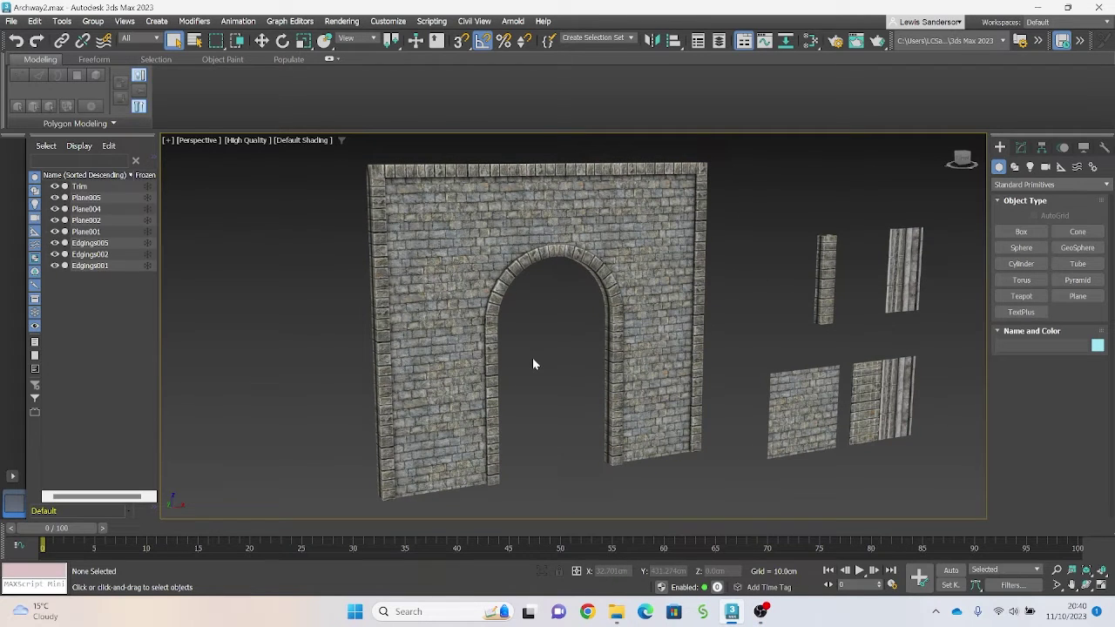
# Step: Inspect the finished archway and the brick and trim texture planes beside it
pyautogui.keyDown('alt'); pyautogui.moveTo(548, 331); pyautogui.dragTo(486, 327, button='middle'); pyautogui.keyUp('alt')
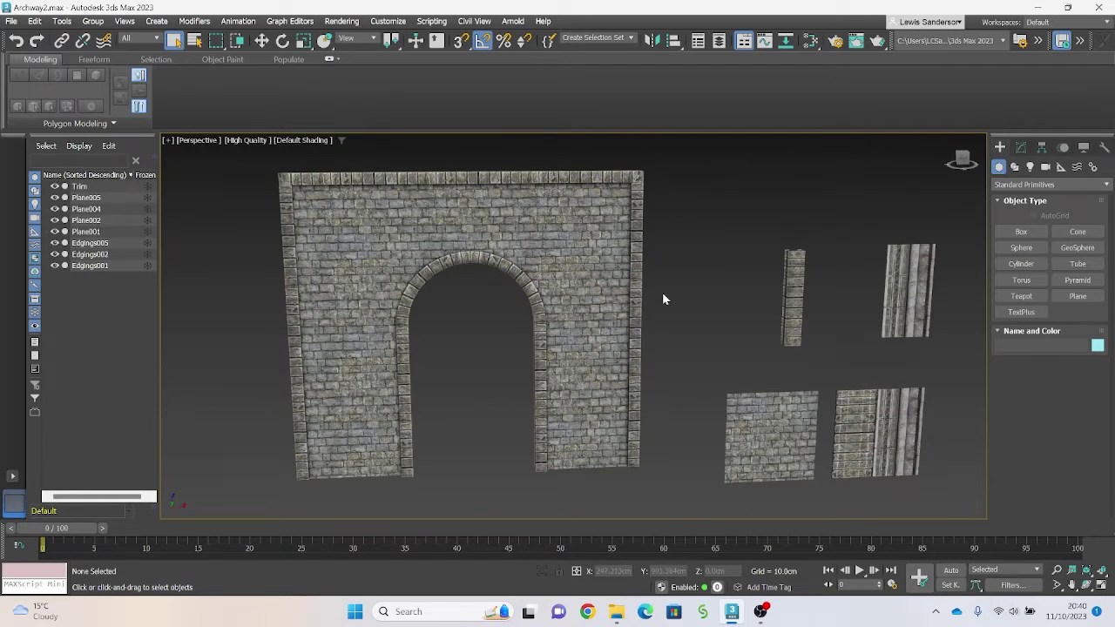
pyautogui.keyDown('alt'); pyautogui.moveTo(662, 296); pyautogui.dragTo(621, 250, button='middle'); pyautogui.keyUp('alt')
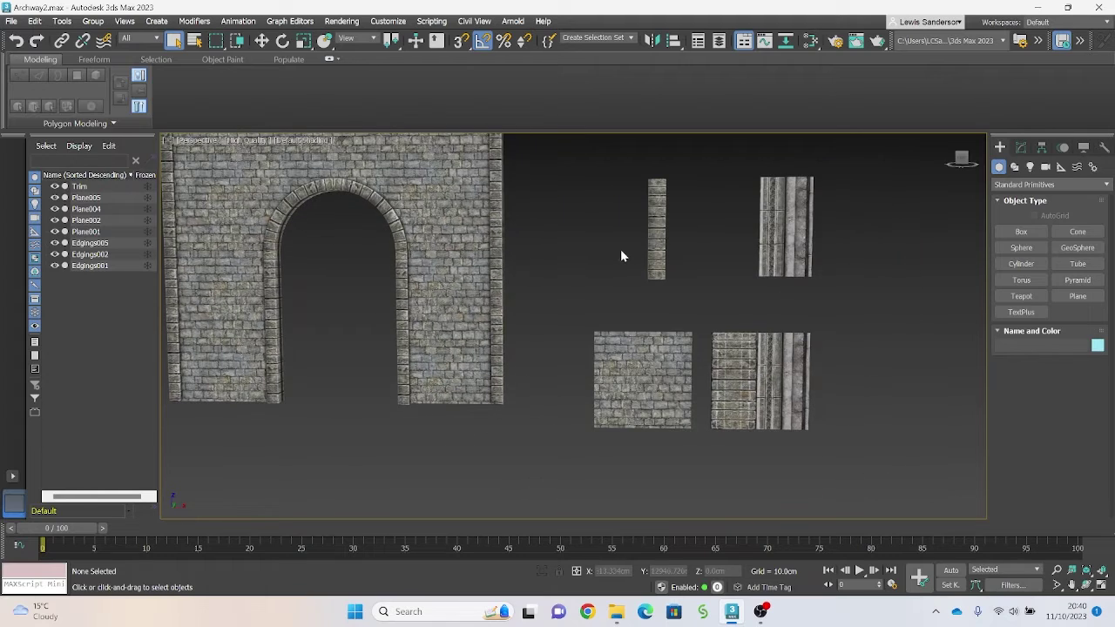
pyautogui.click(671, 353)
pyautogui.keyDown('alt'); pyautogui.moveTo(719, 323); pyautogui.dragTo(736, 347, button='middle'); pyautogui.keyUp('alt')
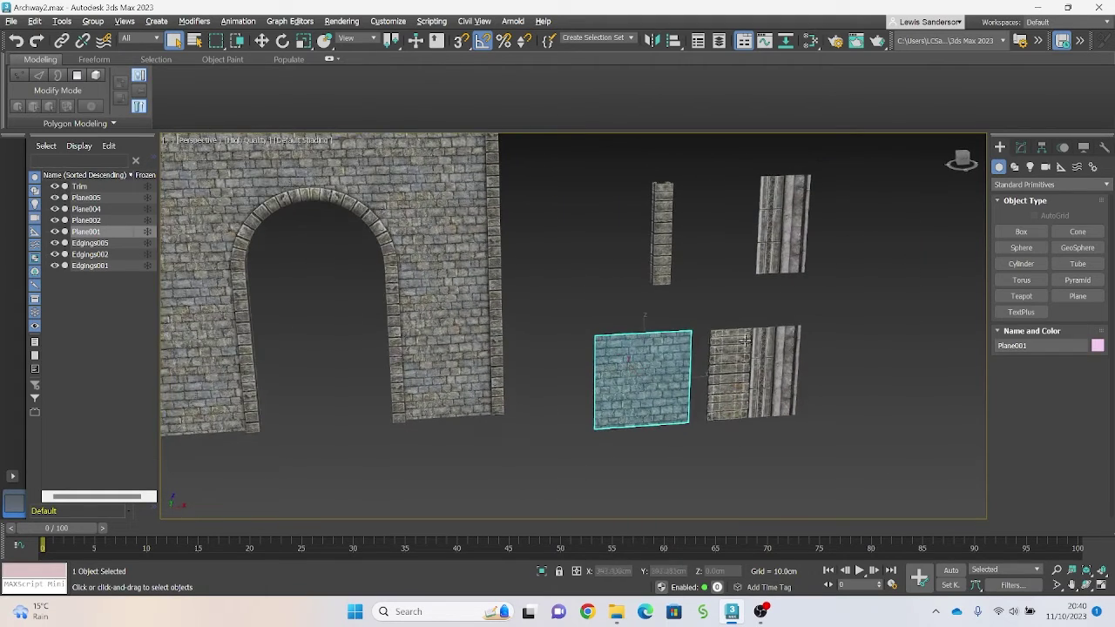
pyautogui.click(734, 348)
pyautogui.click(653, 363)
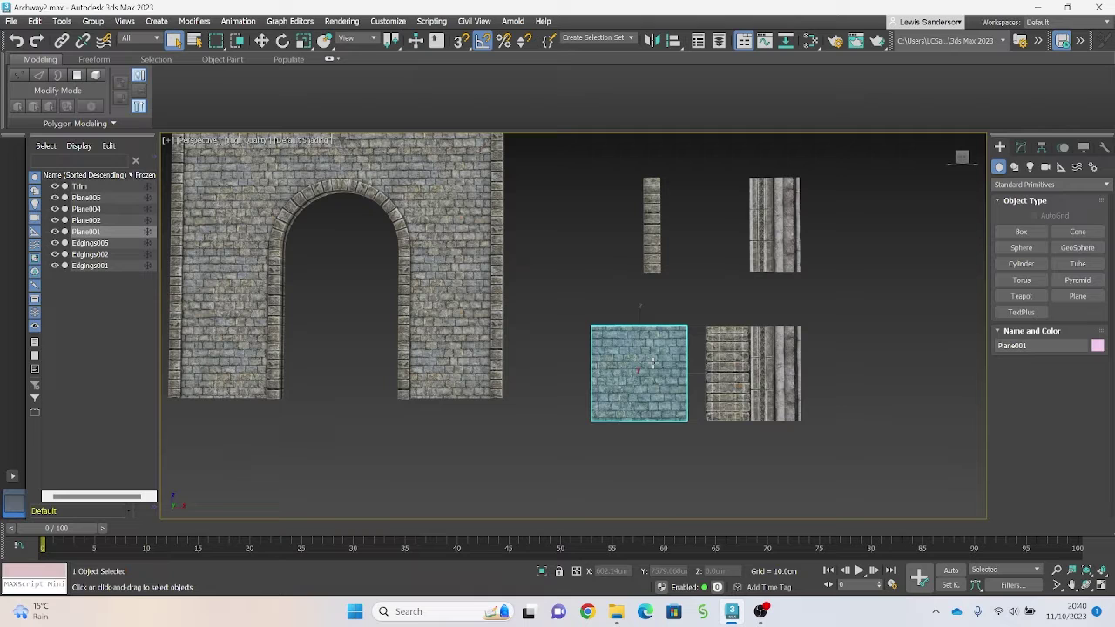
pyautogui.click(776, 344)
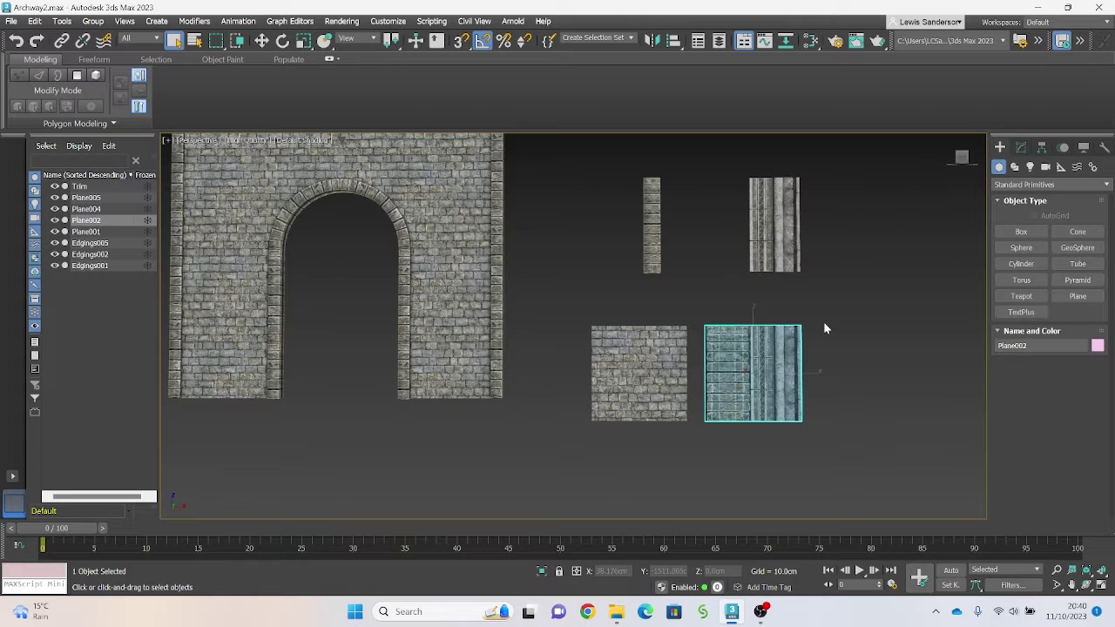
# Step: Examine the trim sheet plane and the tiling brick plane up close in the Front view
pyautogui.moveTo(870, 305); pyautogui.dragTo(837, 306, button='middle')
pyautogui.scroll(5, 822, 326)
pyautogui.scroll(-3, 764, 308)
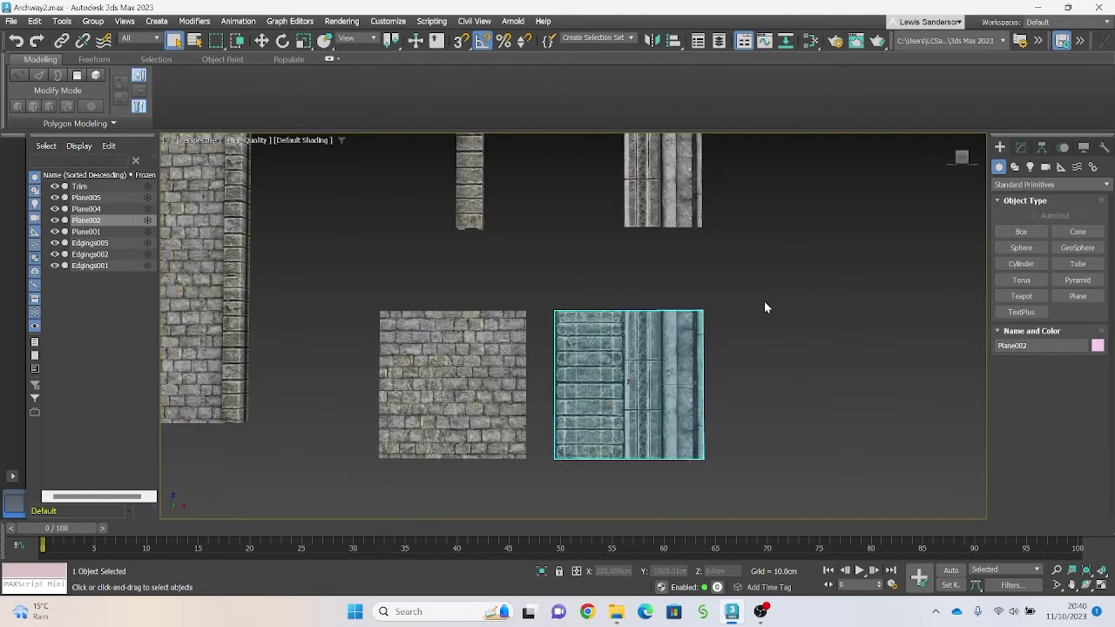
pyautogui.moveTo(764, 301); pyautogui.dragTo(694, 296, button='middle')
pyautogui.press('f')
pyautogui.scroll(5, 645, 335)
pyautogui.moveTo(530, 277); pyautogui.dragTo(749, 366, button='middle')
pyautogui.scroll(3, 796, 356)
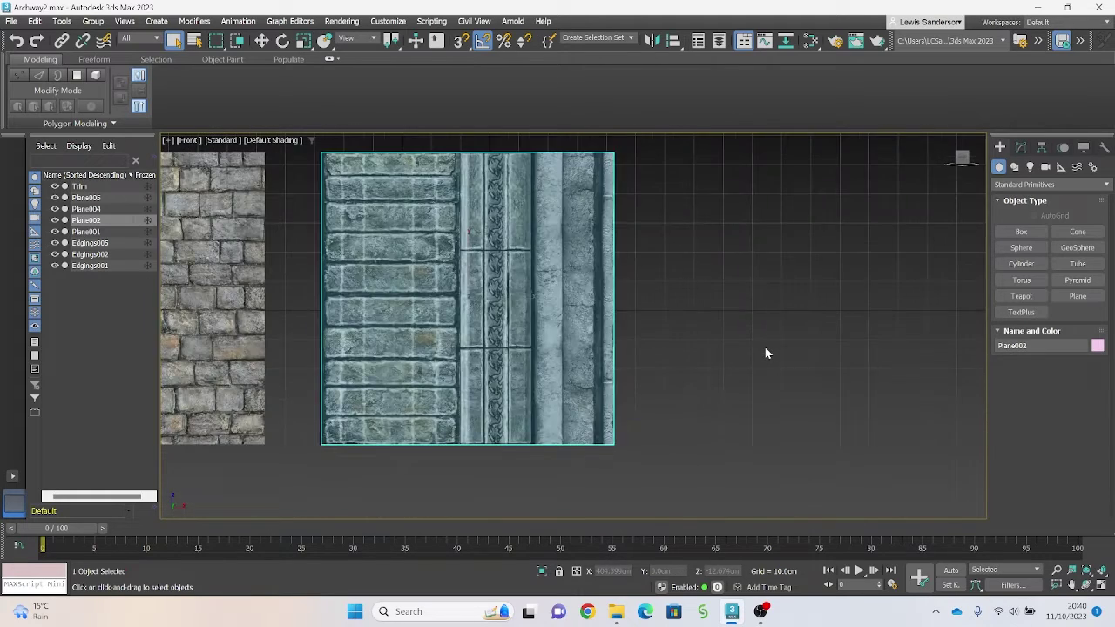
pyautogui.scroll(-2, 749, 340)
pyautogui.moveTo(732, 324); pyautogui.dragTo(983, 392, button='middle')
pyautogui.click(819, 333)
pyautogui.scroll(2, 884, 348)
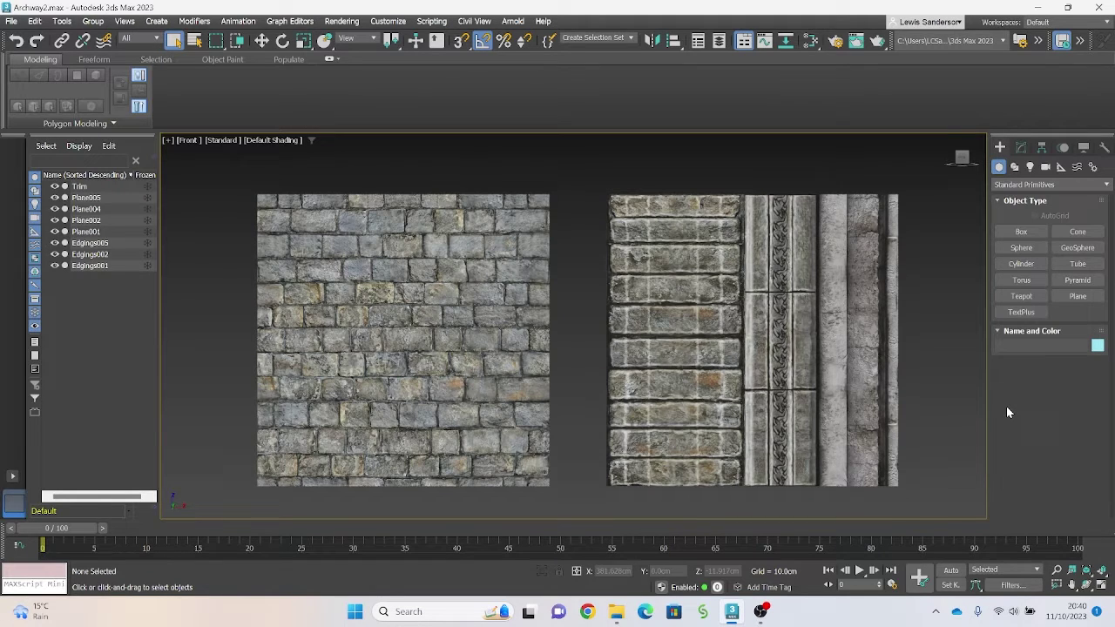
pyautogui.click(383, 270)
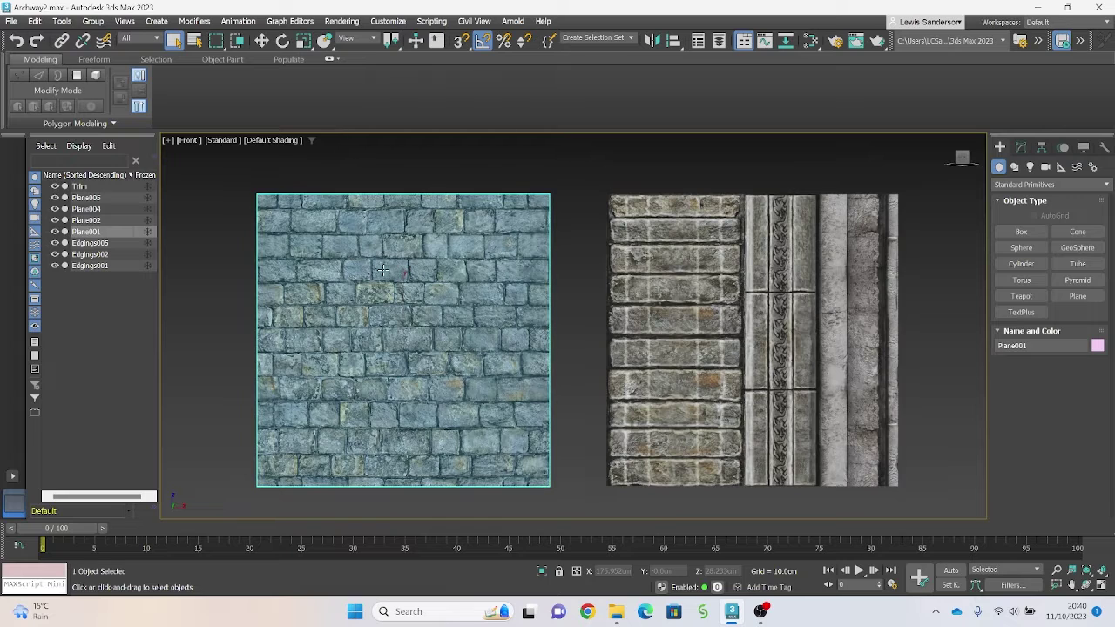
pyautogui.click(767, 302)
pyautogui.scroll(-5, 765, 302)
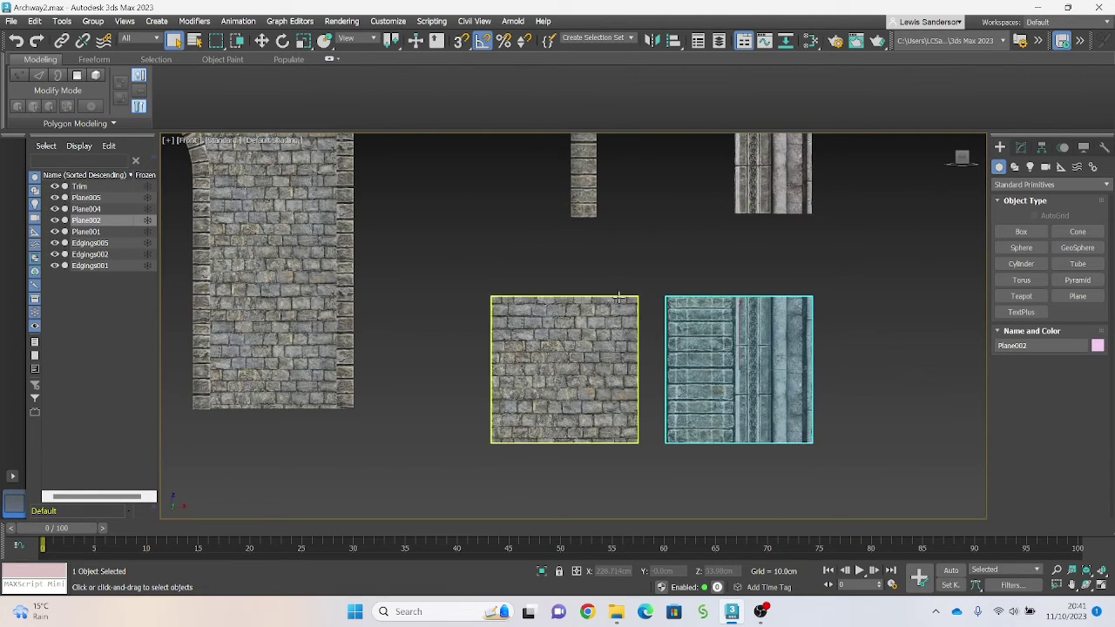
# Step: Convert the square brick plane to an Editable Poly
pyautogui.click(566, 314)
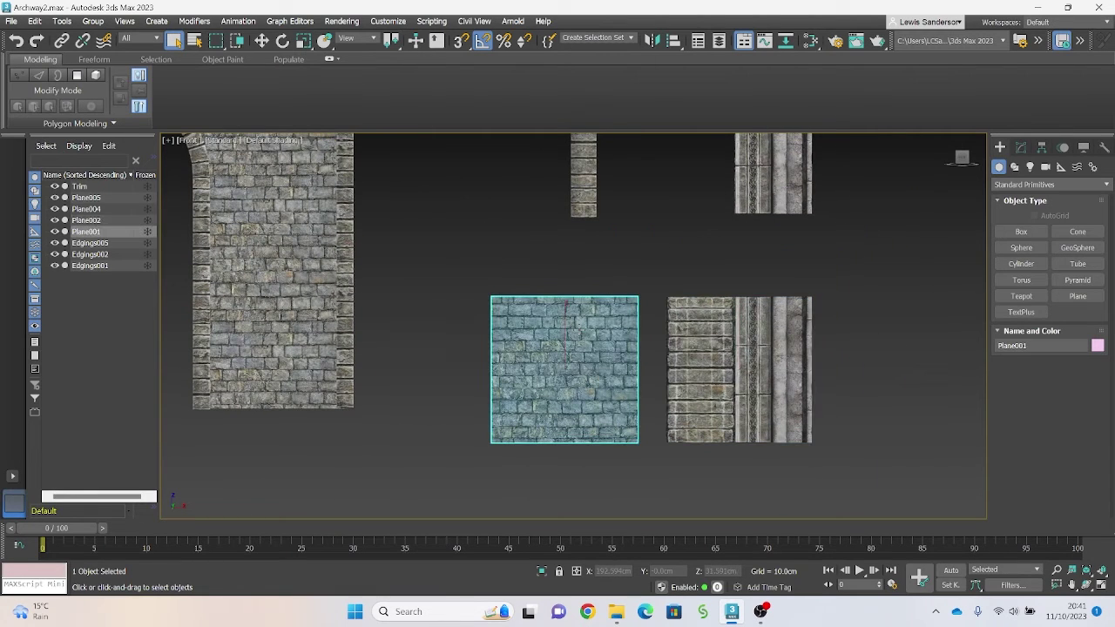
pyautogui.rightClick(599, 341)
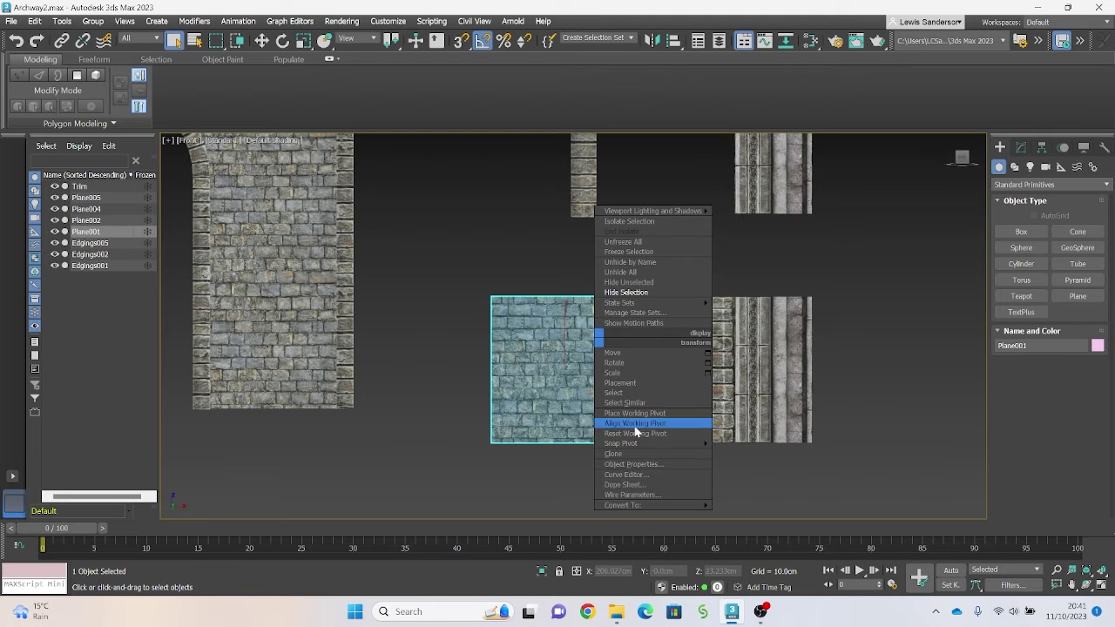
pyautogui.click(746, 513)
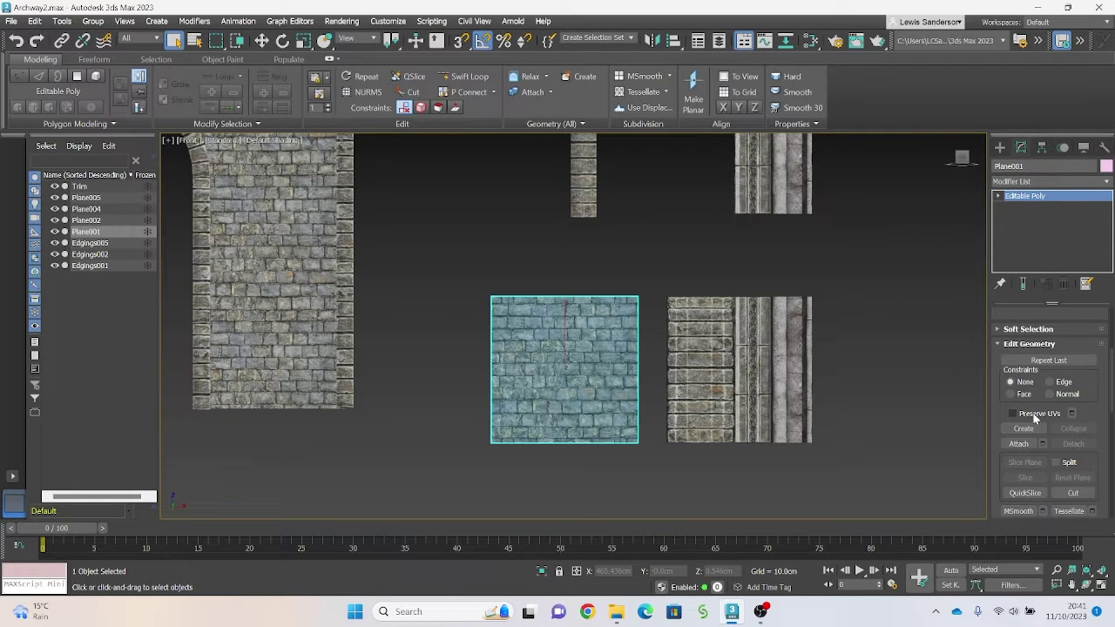
pyautogui.moveTo(637, 336); pyautogui.dragTo(584, 331, button='middle')
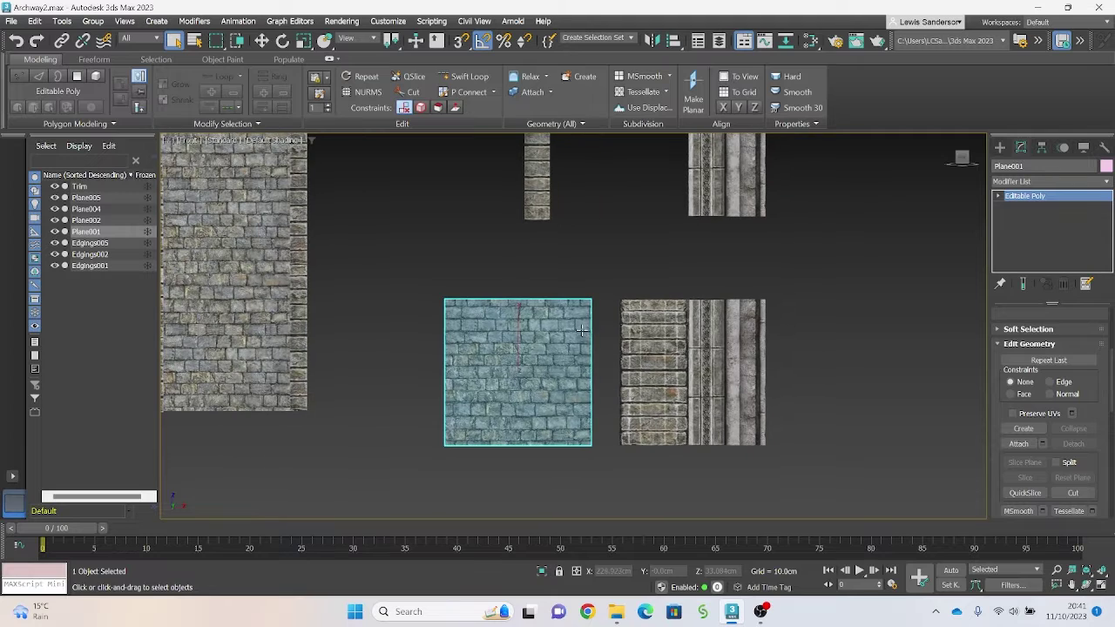
# Step: Switch the brick plane to edge-level editing and turn on edged faces in the viewport
pyautogui.press('2')
pyautogui.click(998, 197)
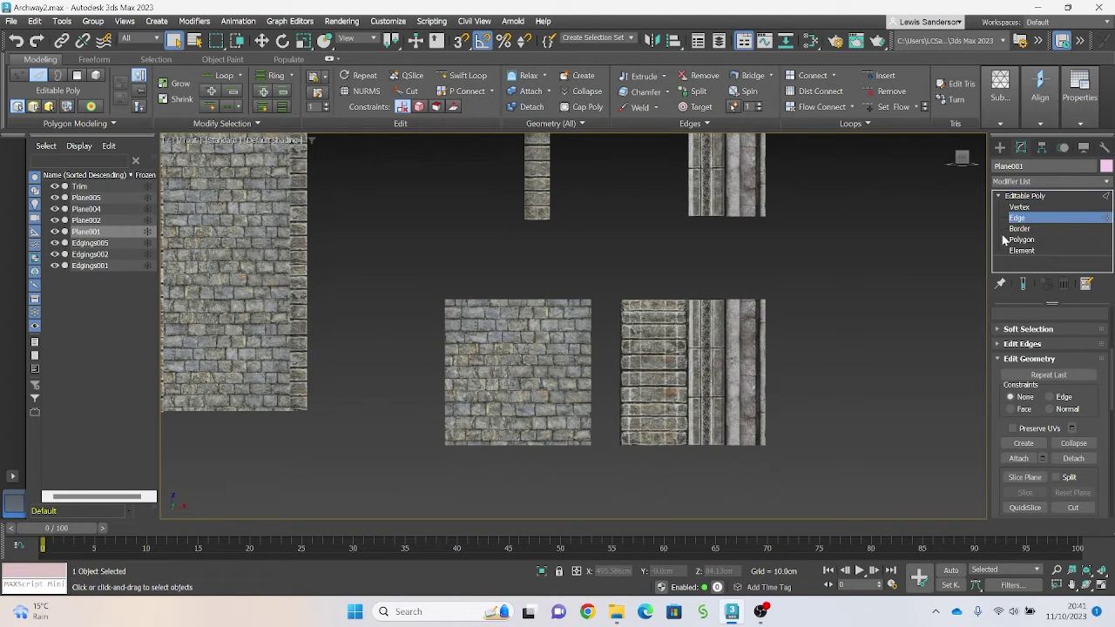
pyautogui.press('F4')
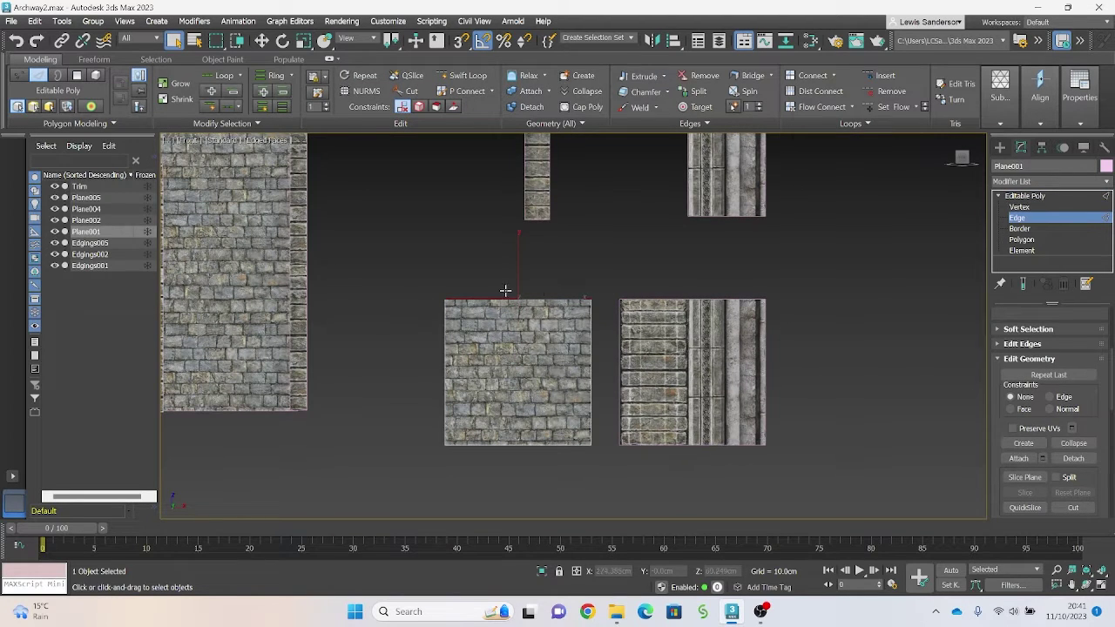
# Step: Try moving the brick plane's top edge up and its left edge outward without Preserve UVs, undoing each move
pyautogui.press('w')
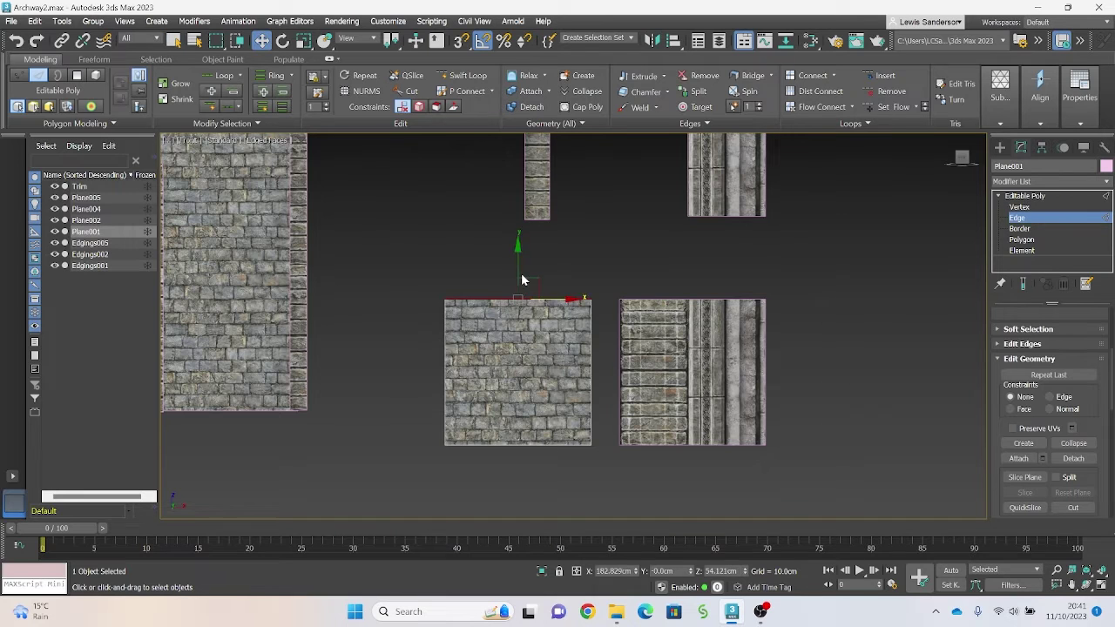
pyautogui.moveTo(522, 278); pyautogui.dragTo(522, 220)
pyautogui.hotkey('ctrl', 'z')
pyautogui.click(446, 330)
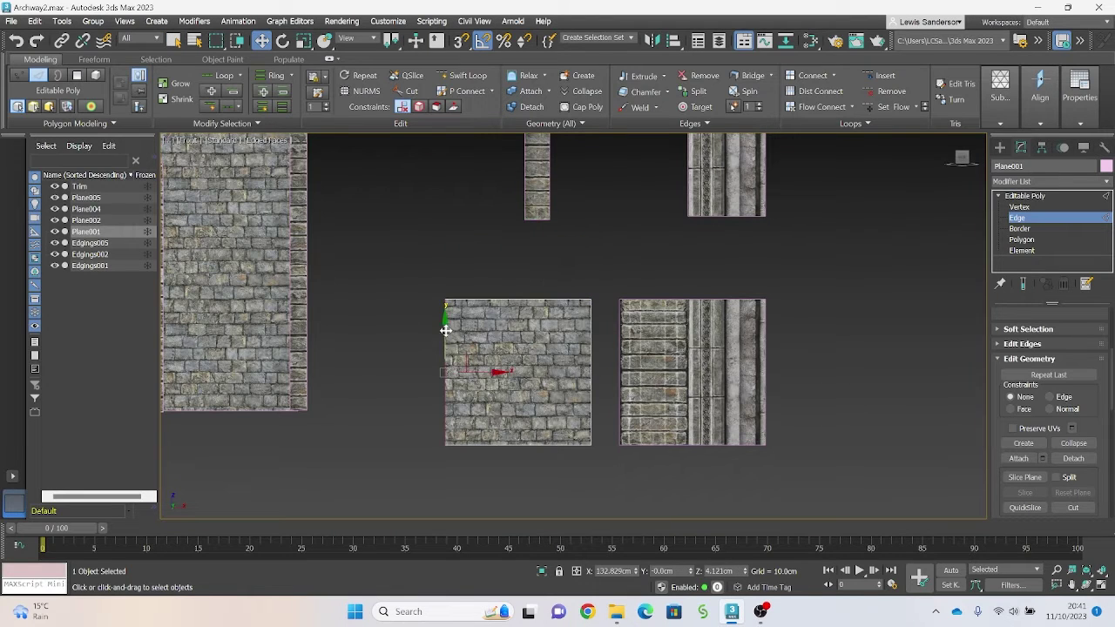
pyautogui.moveTo(493, 371); pyautogui.dragTo(386, 373)
pyautogui.hotkey('ctrl', 'z')
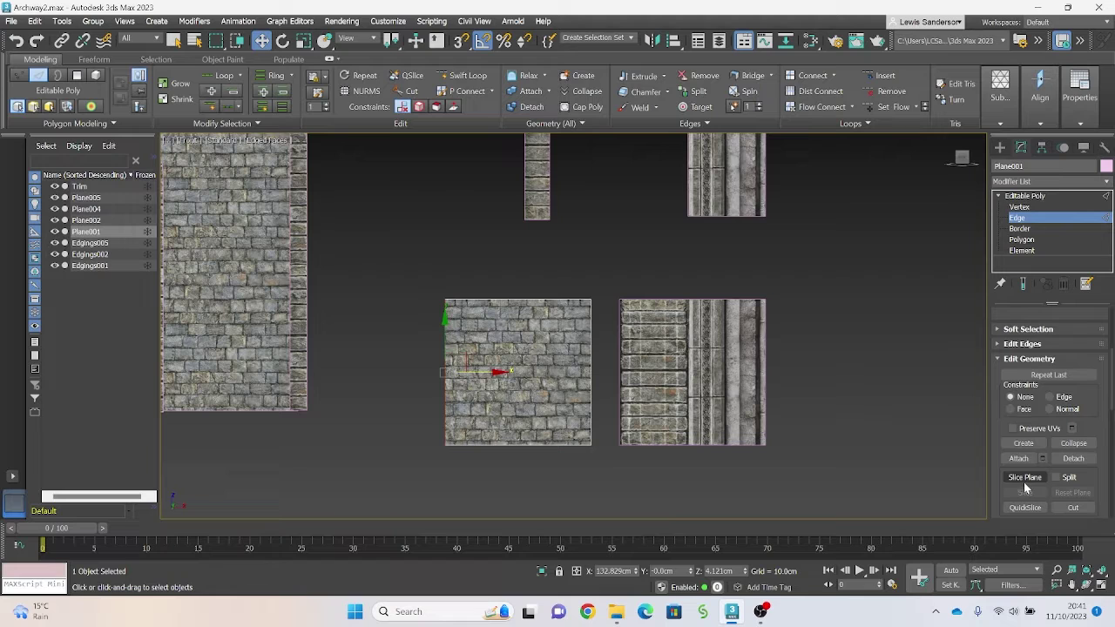
# Step: Enable Preserve UVs, extend the brick plane's left edge outward by about 166 cm, and raise its top edge to about Z 151 cm
pyautogui.click(1013, 428)
pyautogui.moveTo(492, 371); pyautogui.dragTo(250, 373)
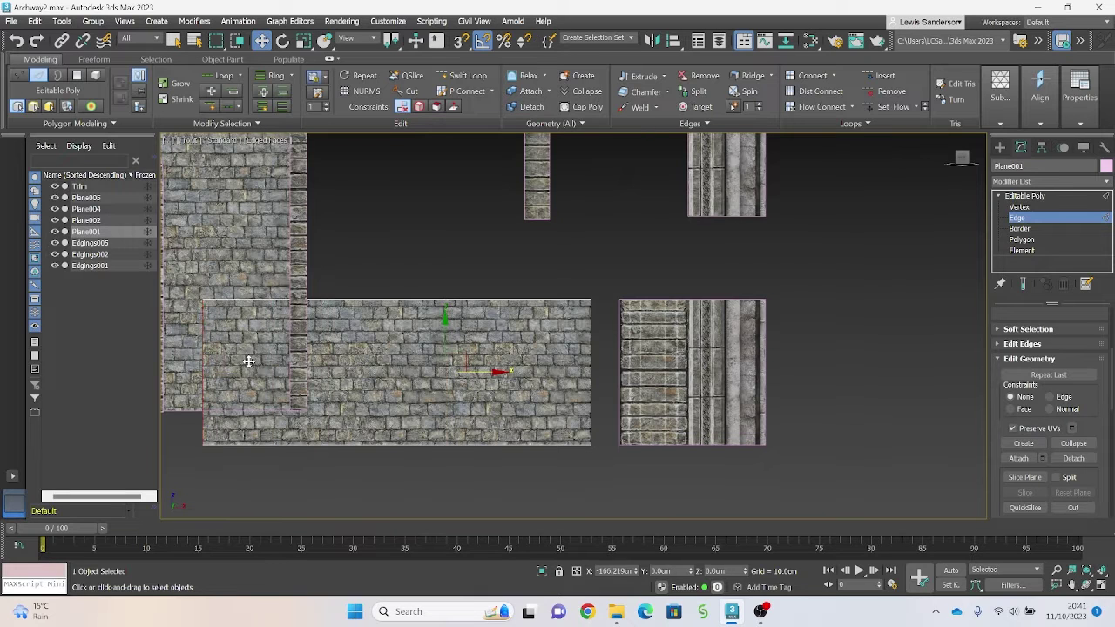
pyautogui.click(396, 299)
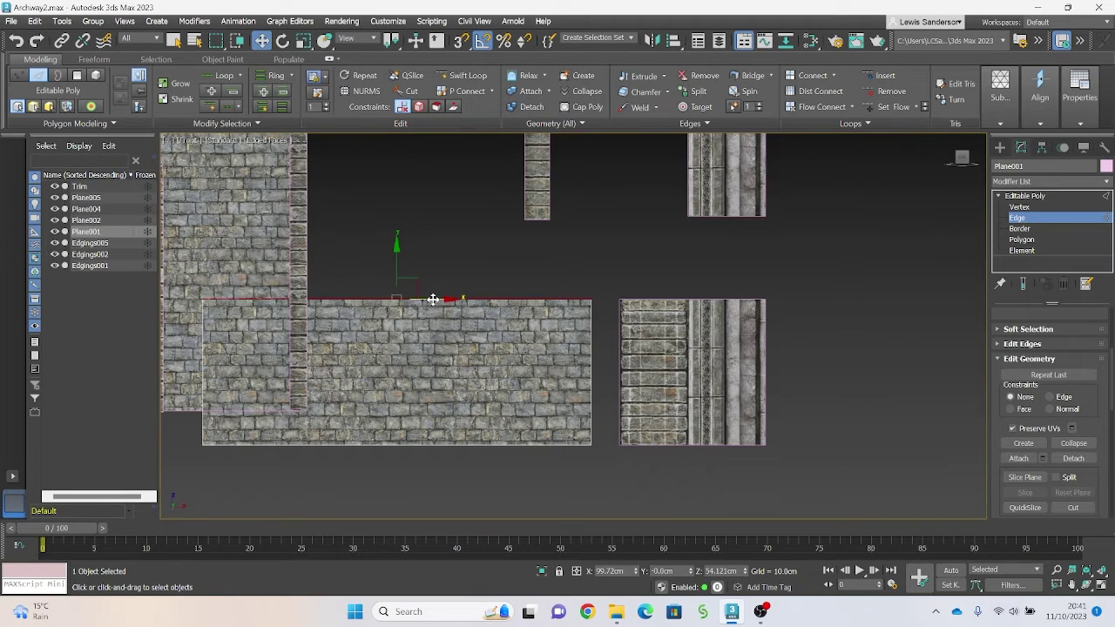
pyautogui.moveTo(402, 268); pyautogui.dragTo(389, 126)
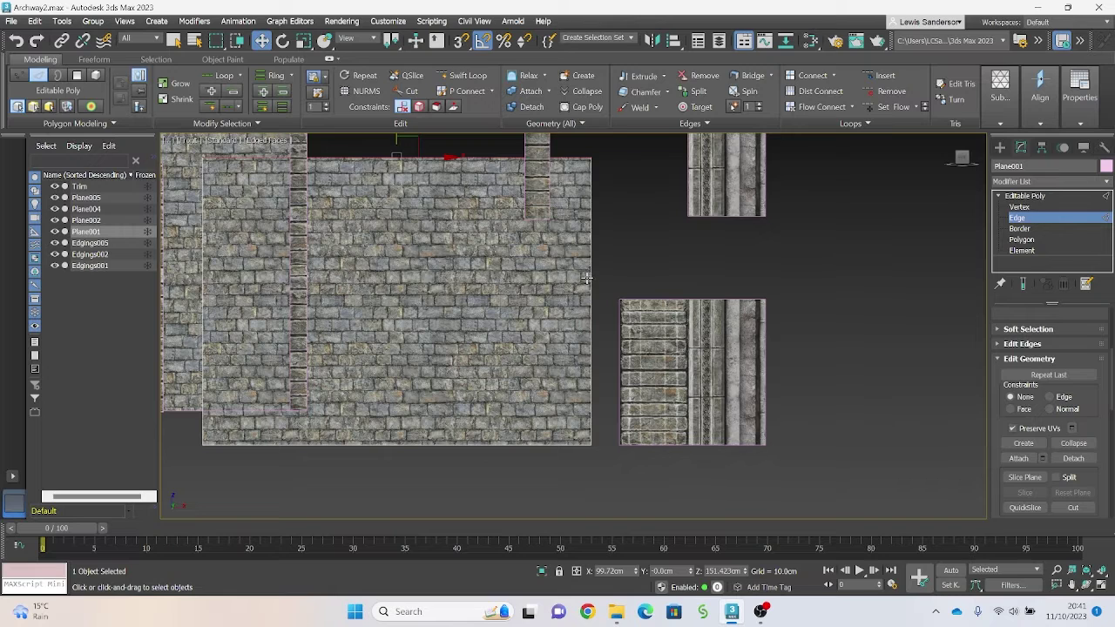
# Step: Undo the brick plane's edge extensions and leave edge-level editing
pyautogui.hotkey('ctrl', 'z')
pyautogui.hotkey('ctrl', 'z')
pyautogui.hotkey('ctrl', 'z')
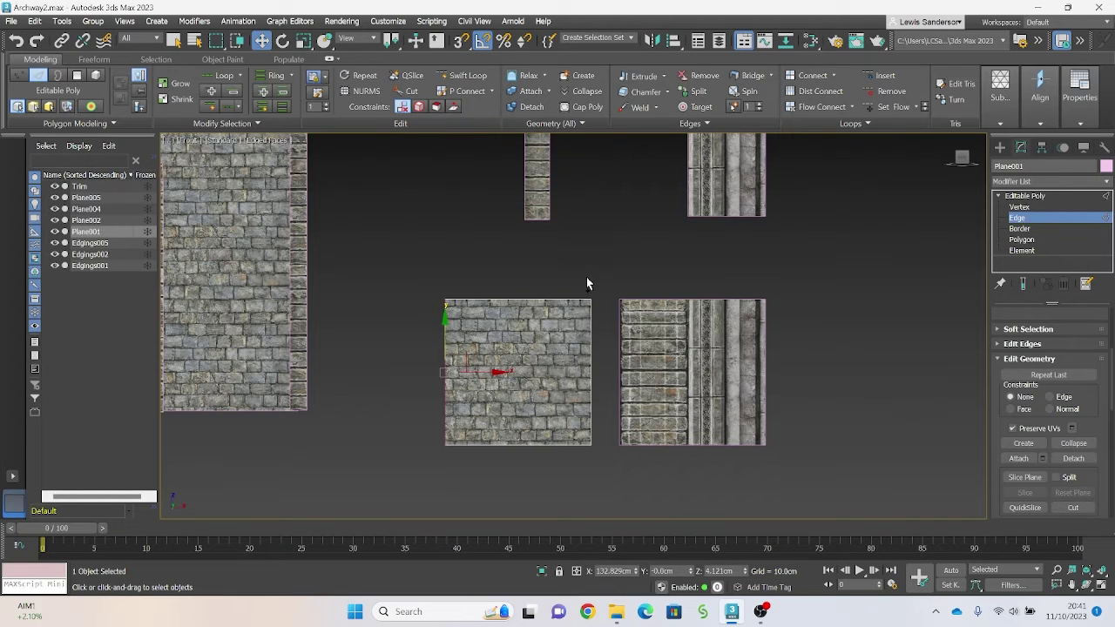
pyautogui.click(1000, 148)
# Step: Select the archway's brick wall and examine it in the Perspective view
pyautogui.moveTo(479, 220); pyautogui.dragTo(720, 249, button='middle')
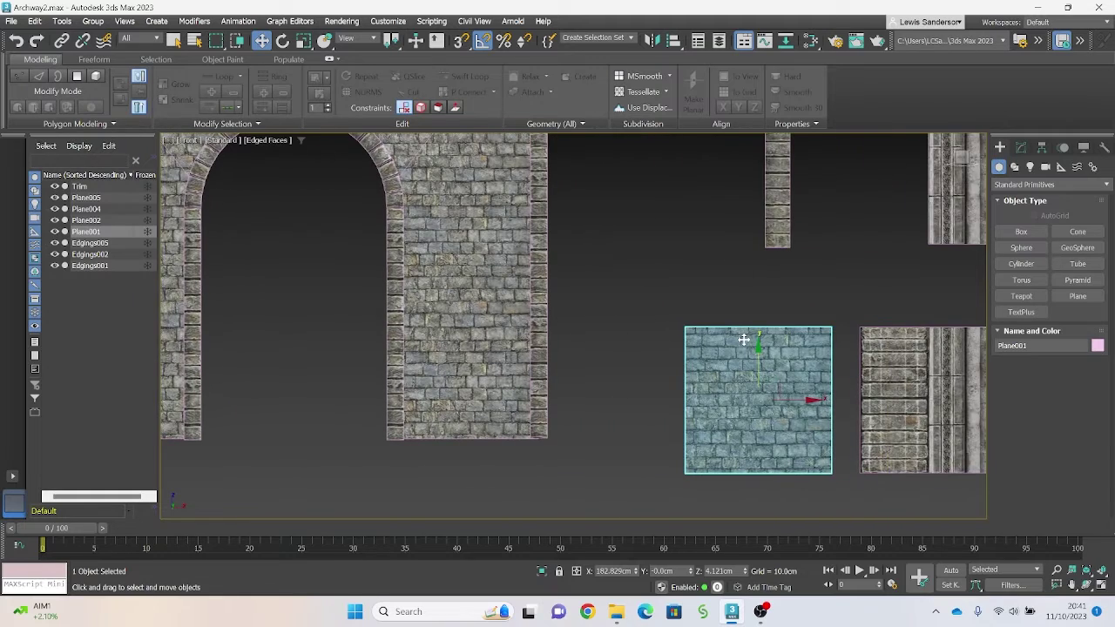
pyautogui.click(456, 220)
pyautogui.moveTo(456, 219); pyautogui.dragTo(529, 312, button='middle')
pyautogui.keyDown('alt'); pyautogui.moveTo(517, 269); pyautogui.dragTo(582, 252, button='middle'); pyautogui.keyUp('alt')
pyautogui.press('p')
pyautogui.scroll(-4, 476, 282)
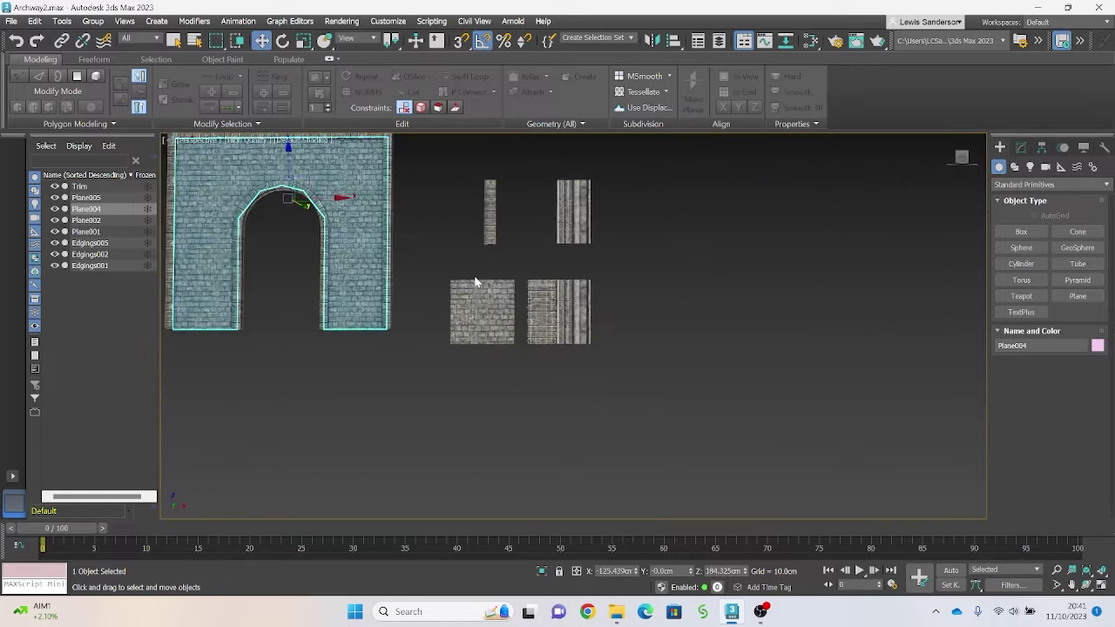
pyautogui.keyDown('alt'); pyautogui.moveTo(476, 281); pyautogui.dragTo(549, 305, button='middle'); pyautogui.keyUp('alt')
pyautogui.scroll(3, 549, 304)
# Step: Select the trim sheet plane and the short edging piece, and compare them with the edging around the arch and wall
pyautogui.click(642, 341)
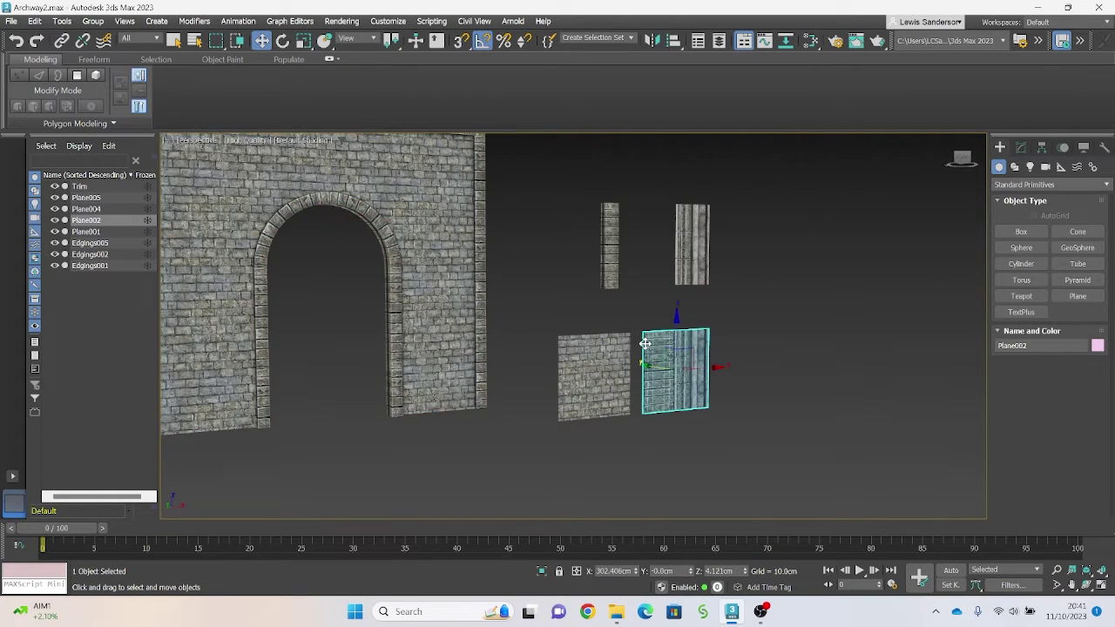
pyautogui.scroll(5, 612, 302)
pyautogui.click(614, 242)
pyautogui.moveTo(619, 236); pyautogui.dragTo(656, 382, button='middle')
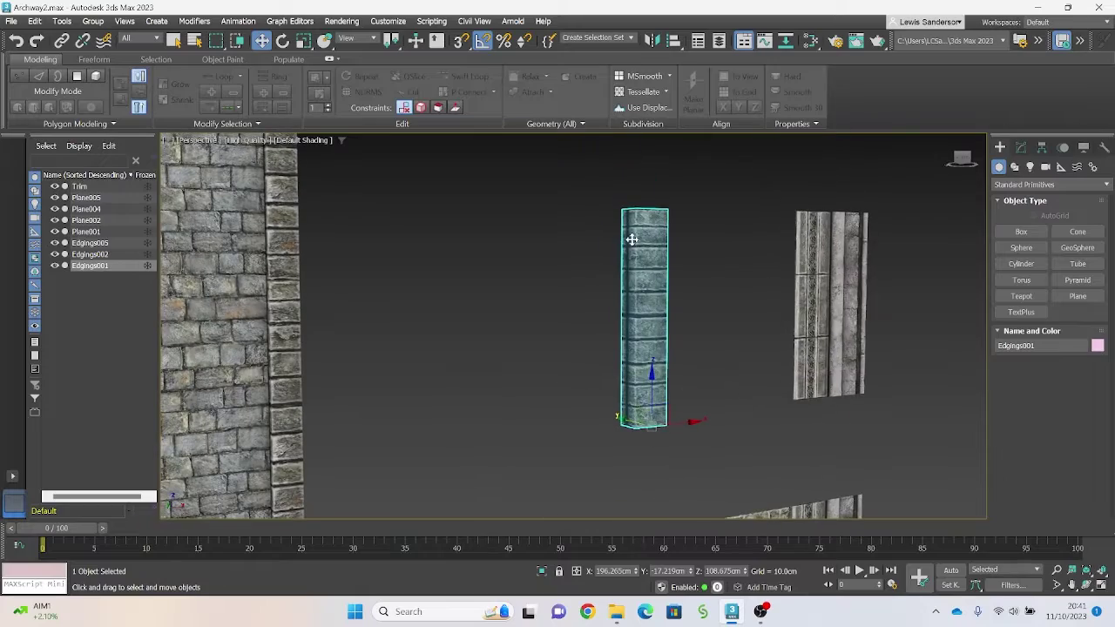
pyautogui.scroll(-3, 441, 335)
pyautogui.keyDown('alt'); pyautogui.moveTo(441, 341); pyautogui.dragTo(740, 319, button='middle'); pyautogui.keyUp('alt')
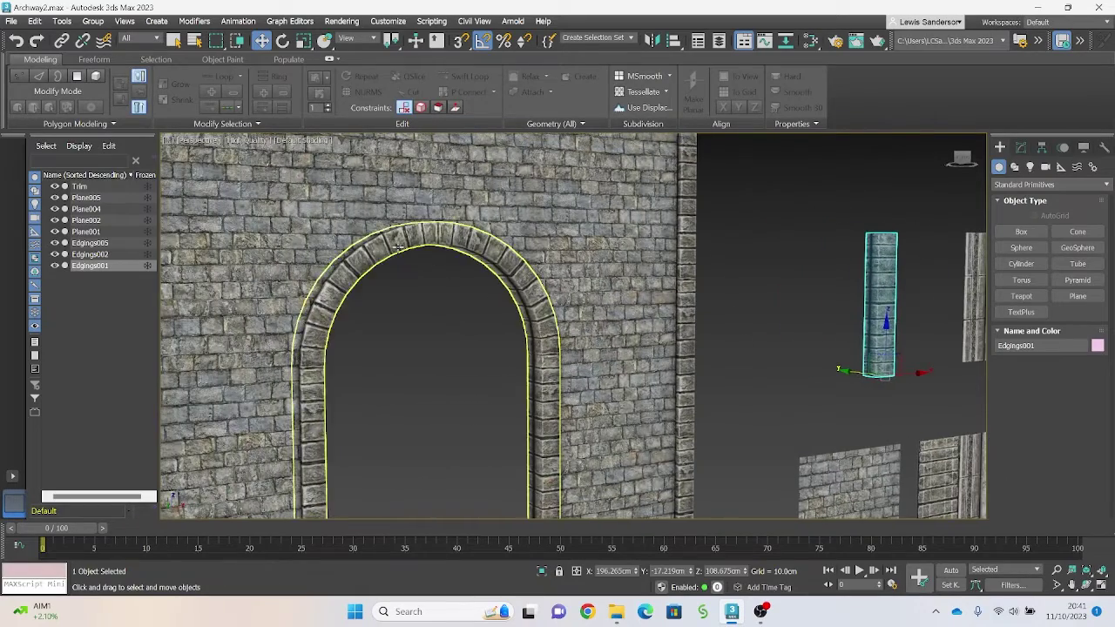
pyautogui.moveTo(786, 232); pyautogui.dragTo(795, 371, button='middle')
pyautogui.scroll(-6, 563, 264)
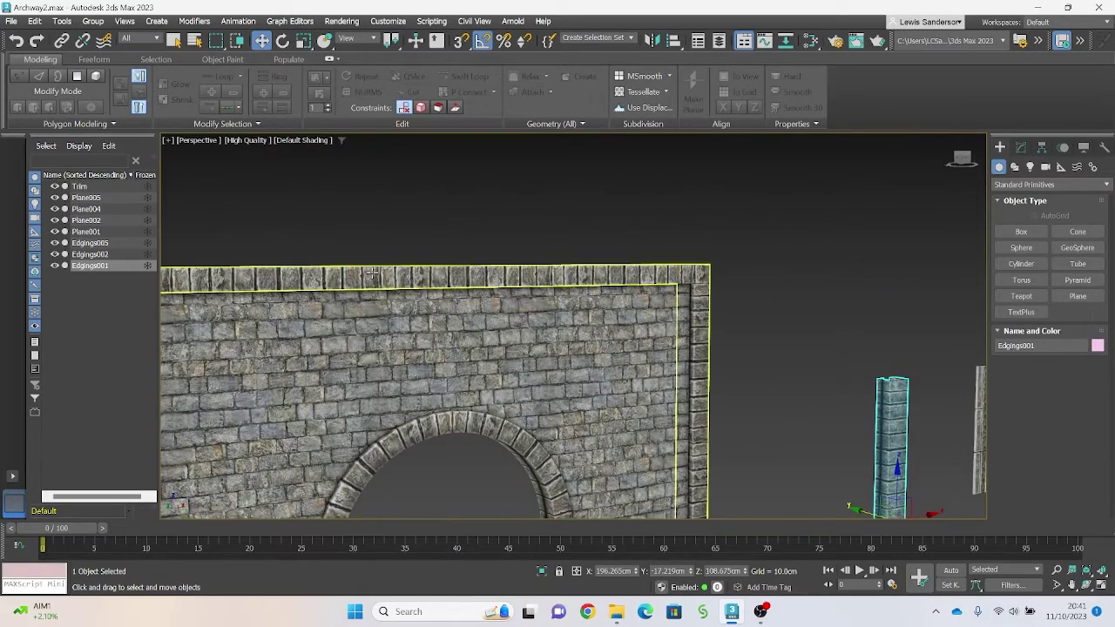
pyautogui.keyDown('alt'); pyautogui.moveTo(759, 240); pyautogui.dragTo(575, 424, button='middle'); pyautogui.keyUp('alt')
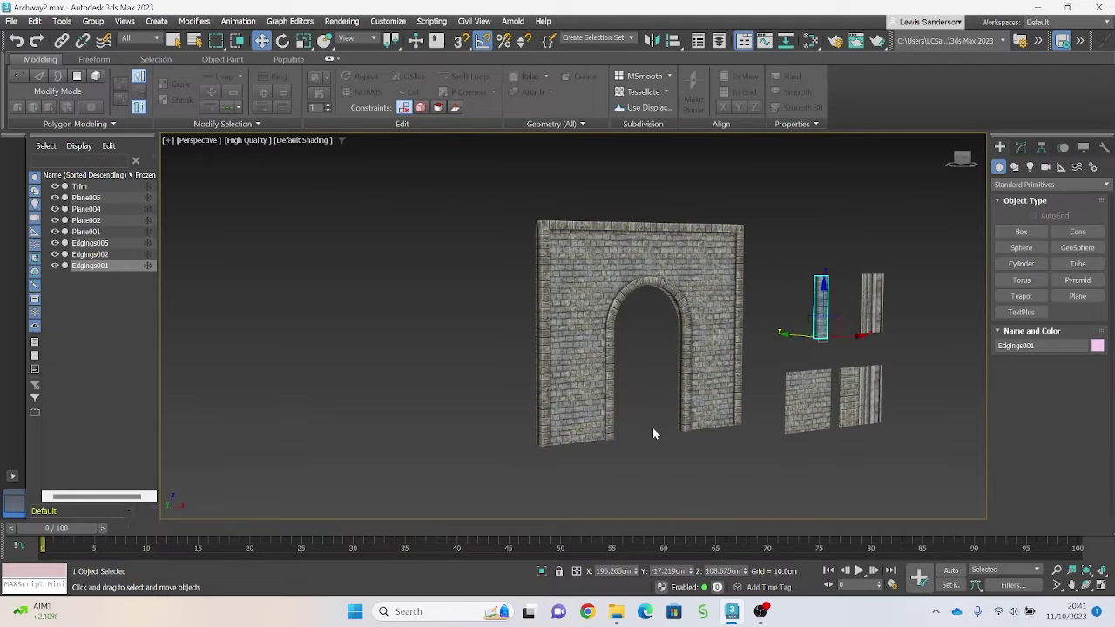
pyautogui.scroll(5, 644, 423)
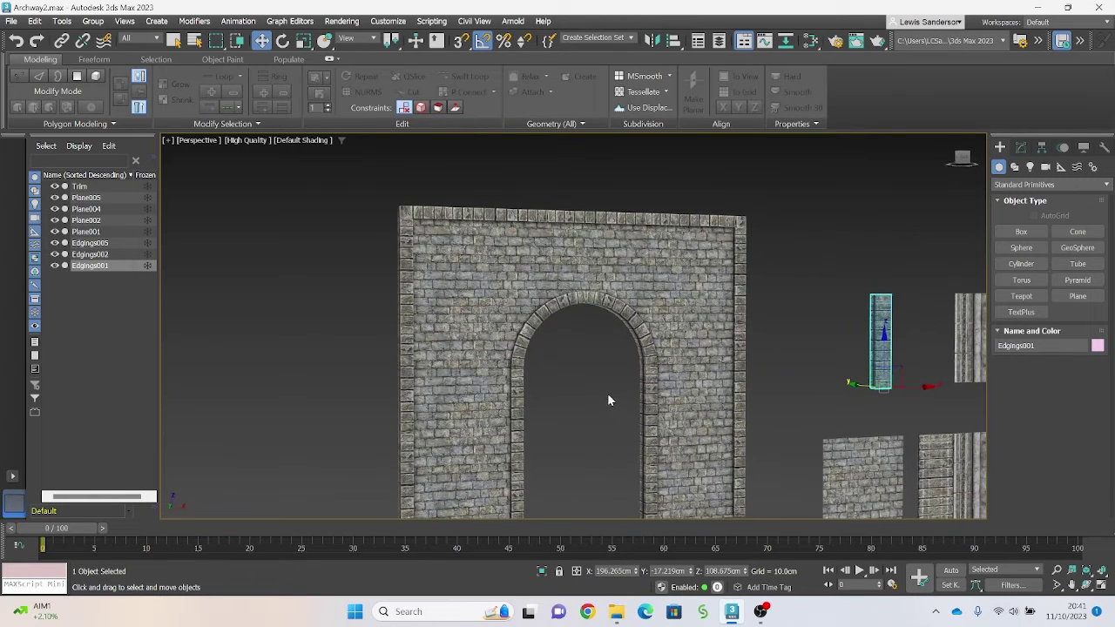
pyautogui.moveTo(874, 297); pyautogui.dragTo(779, 261, button='middle')
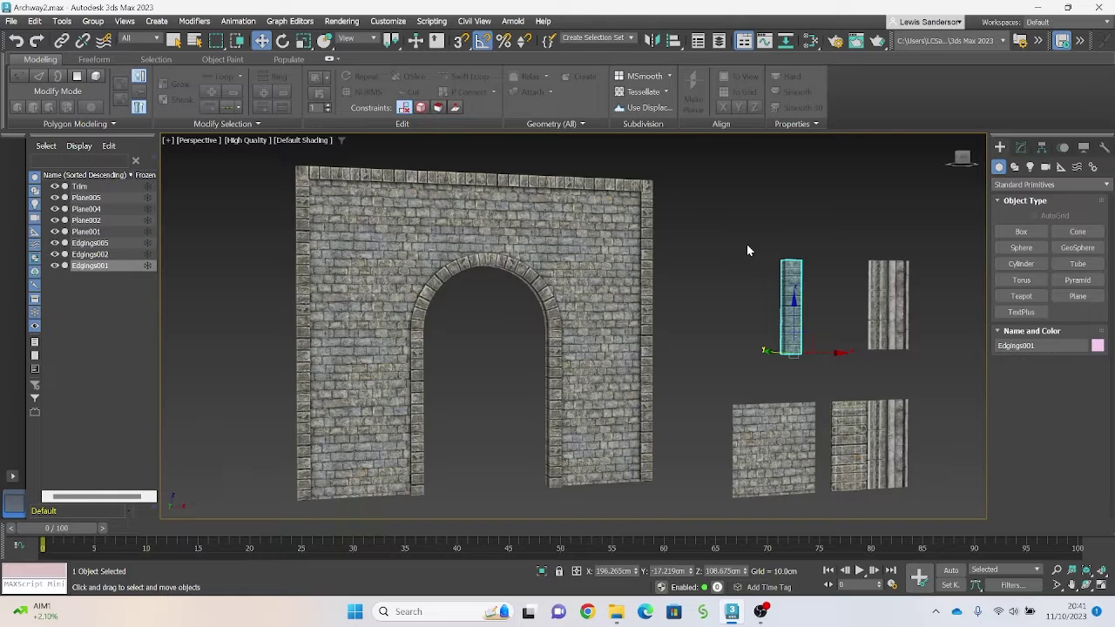
pyautogui.scroll(-3, 746, 251)
pyautogui.scroll(3, 747, 250)
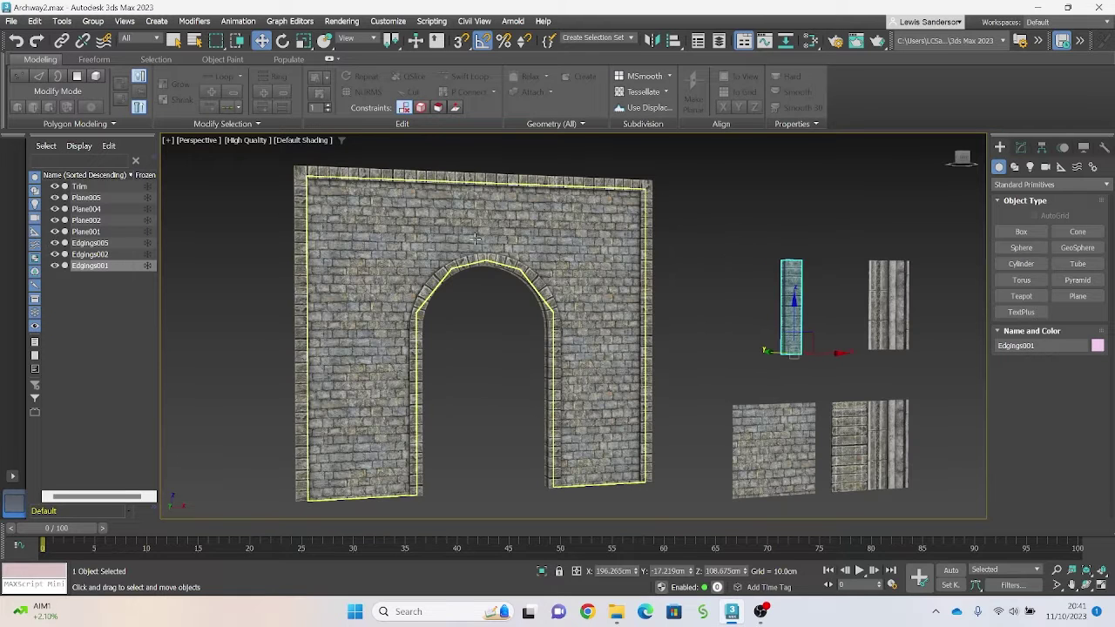
# Step: Start a new empty scene without saving the changes to the archway scene
pyautogui.click(11, 21)
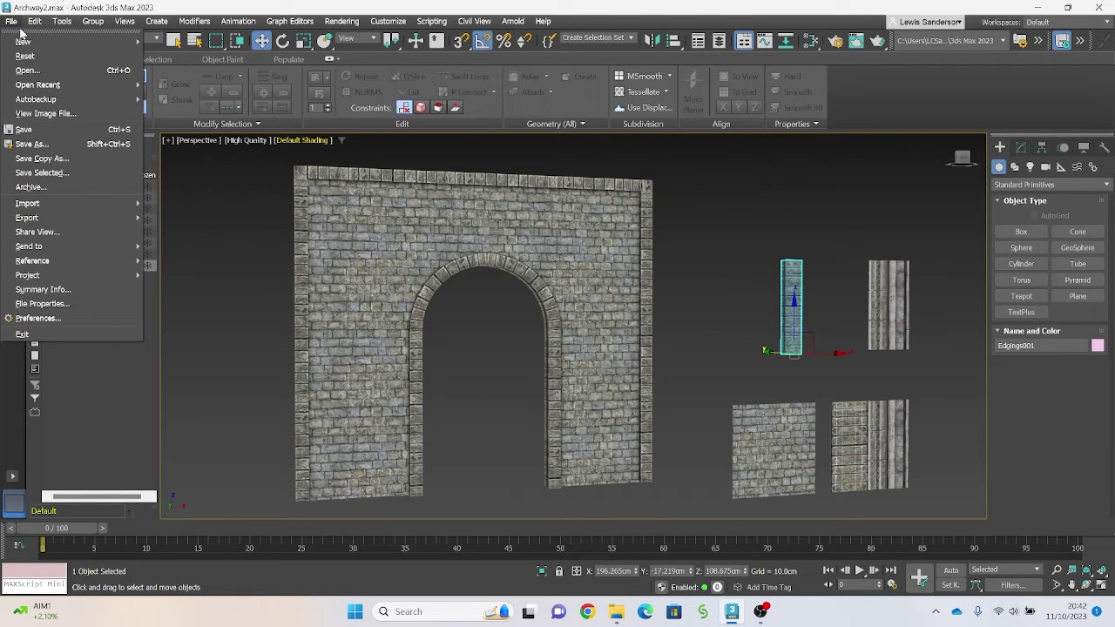
pyautogui.moveTo(52, 41)
pyautogui.click(171, 41)
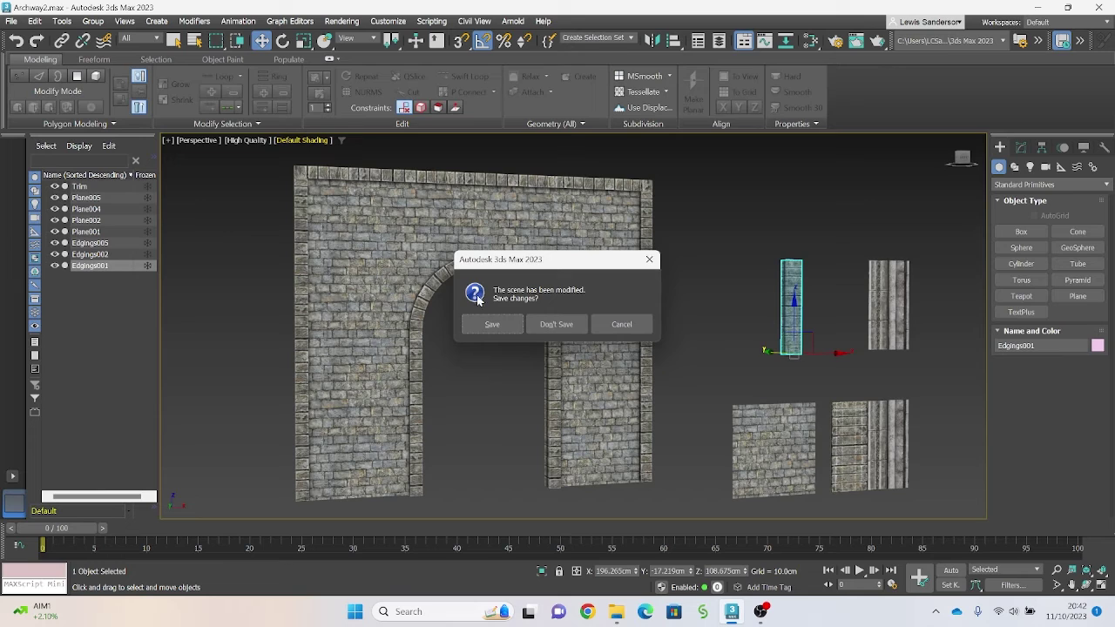
pyautogui.click(557, 324)
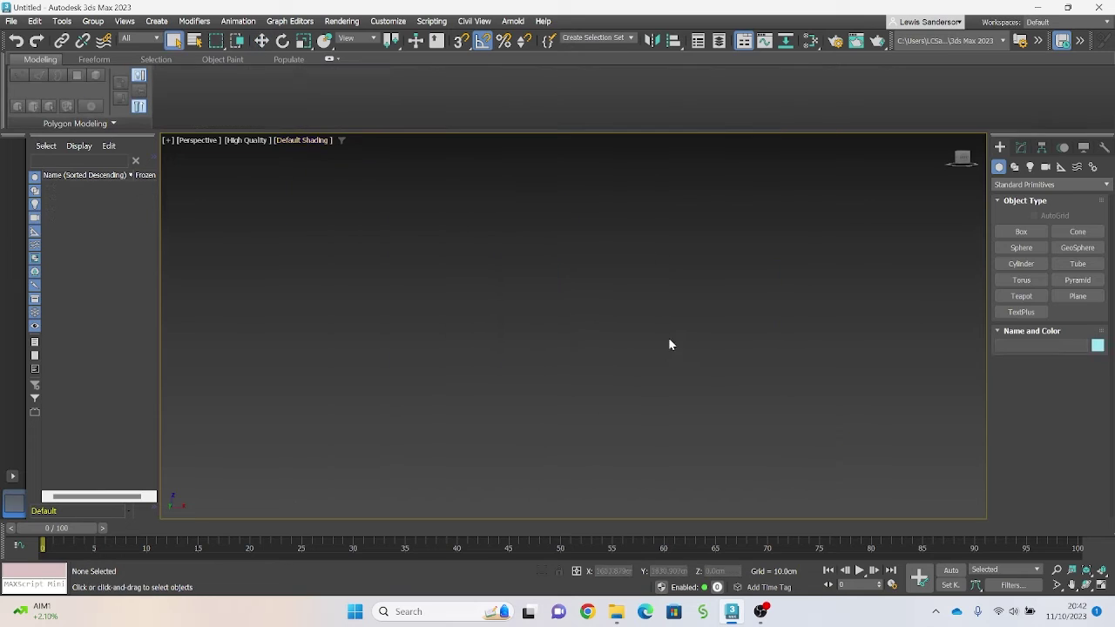
# Step: Create a standard plane in the Perspective view and set its length and width to 100 cm each
pyautogui.click(1075, 296)
pyautogui.moveTo(584, 372); pyautogui.dragTo(514, 424)
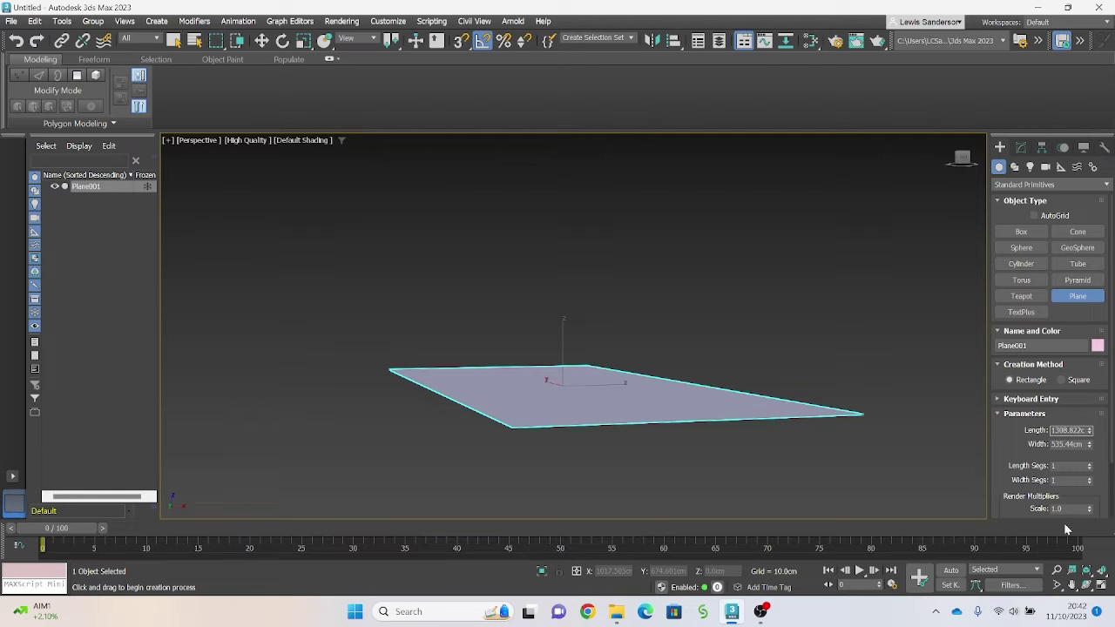
pyautogui.write('100')
pyautogui.press('Return')
pyautogui.click(1078, 445)
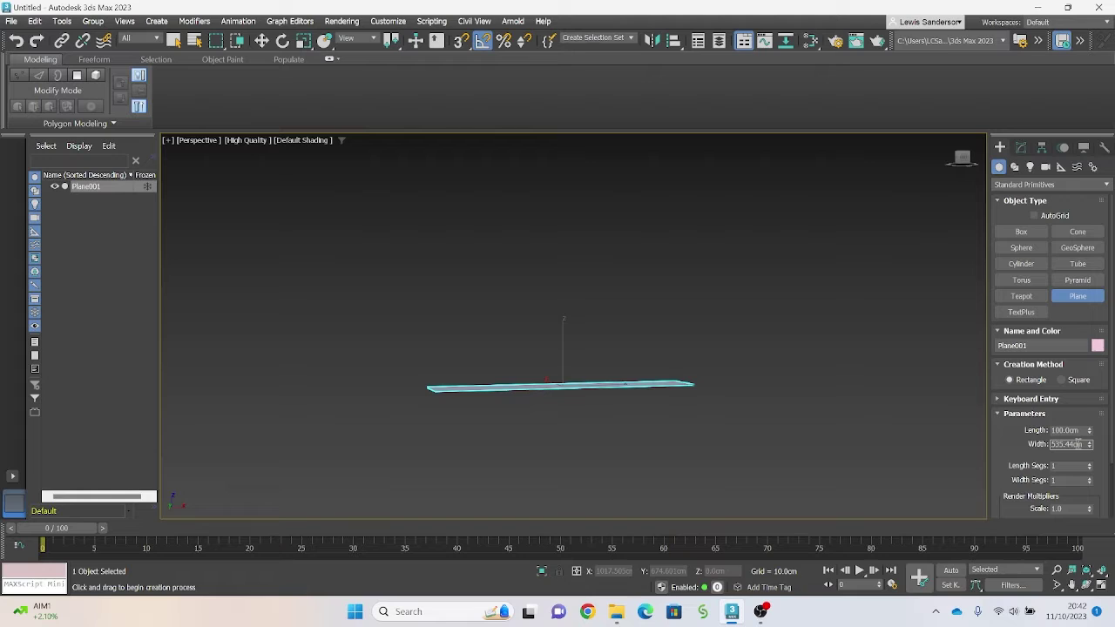
pyautogui.write('100')
pyautogui.press('Return')
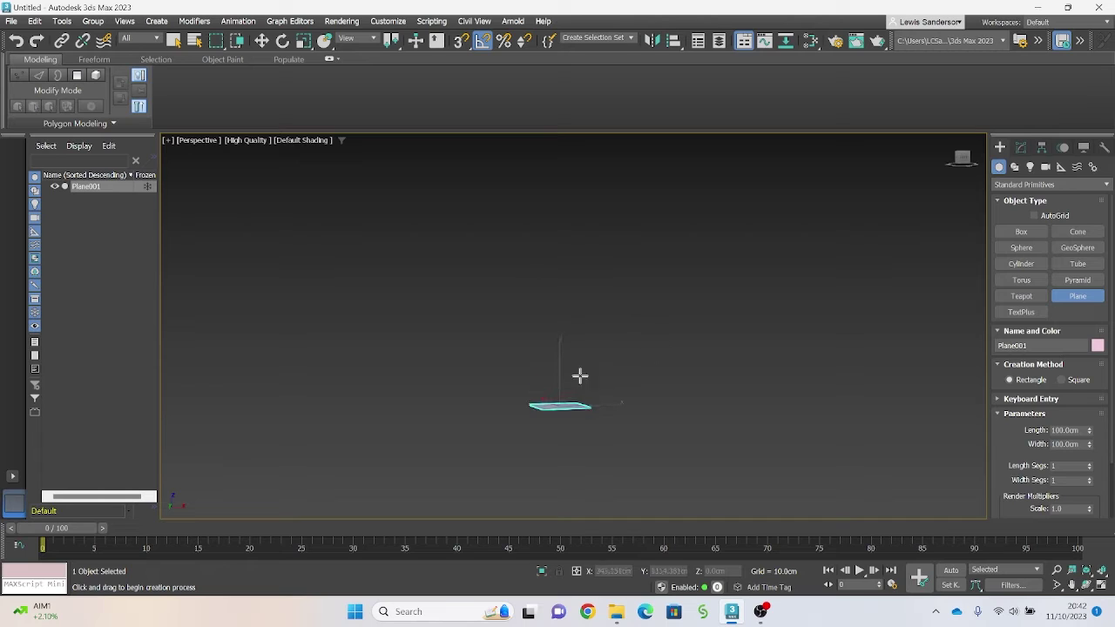
# Step: Move the plane to the world origin at X 0 and Y 0 cm
pyautogui.click(261, 40)
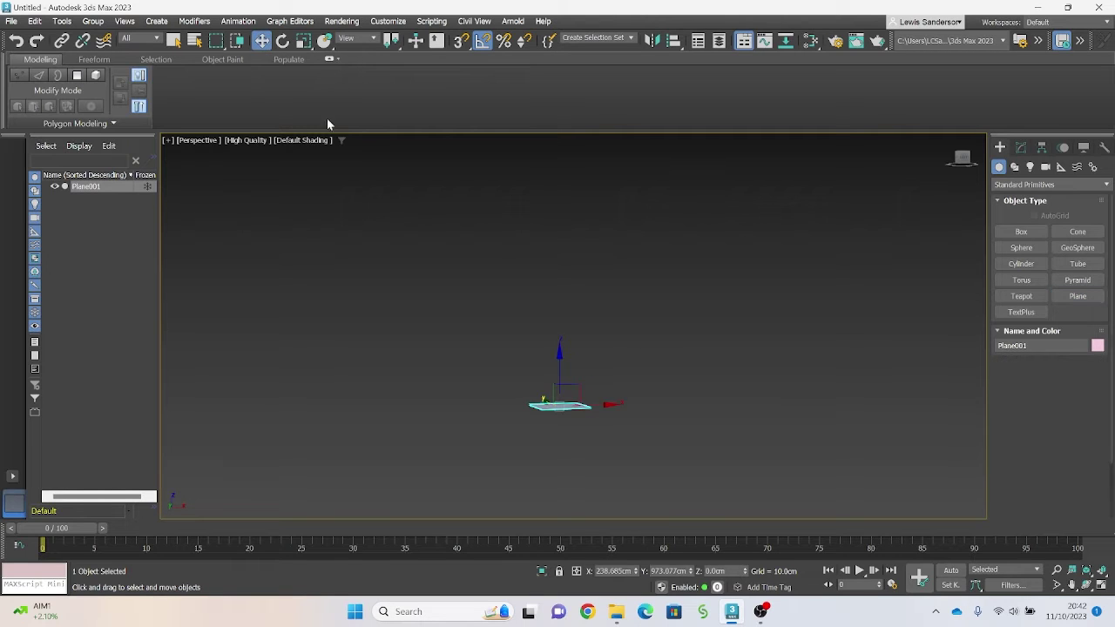
pyautogui.rightClick(636, 572)
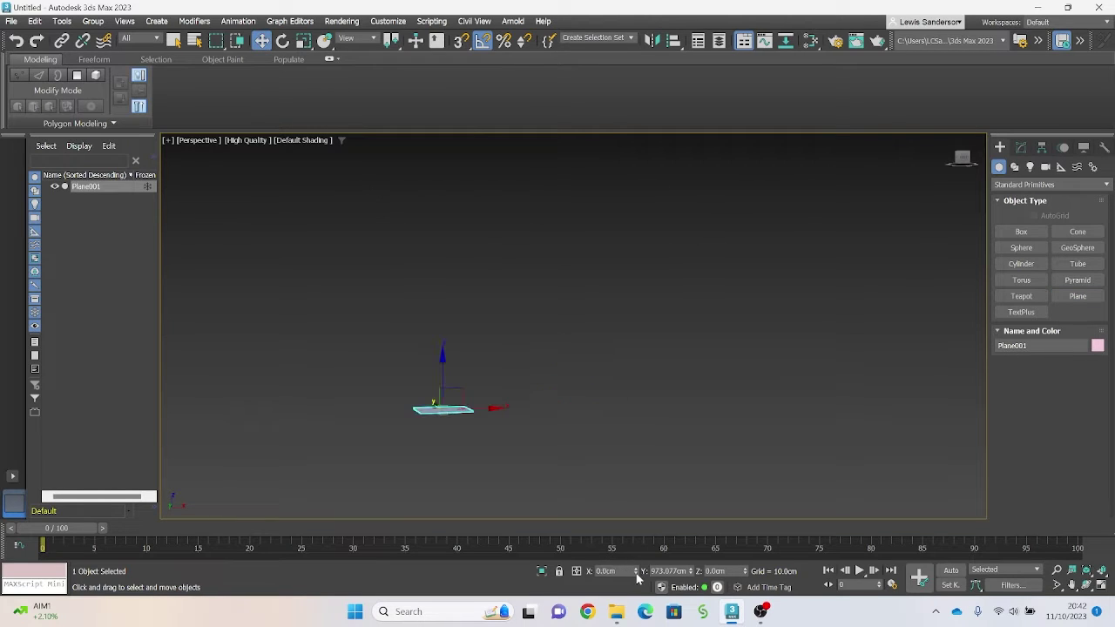
pyautogui.rightClick(692, 574)
pyautogui.moveTo(615, 404); pyautogui.dragTo(590, 419, button='middle')
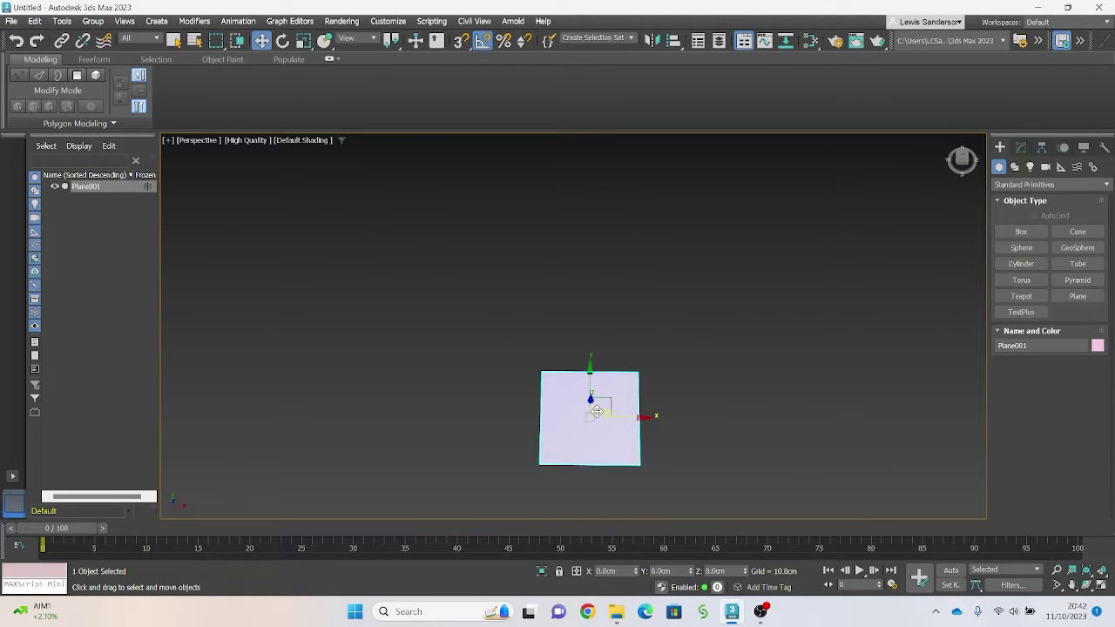
pyautogui.press('t')
pyautogui.press('p')
pyautogui.scroll(5, 610, 418)
pyautogui.moveTo(615, 433); pyautogui.dragTo(621, 344, button='middle')
# Step: Open the Slate Material Editor and delete all existing map and material nodes
pyautogui.press('m')
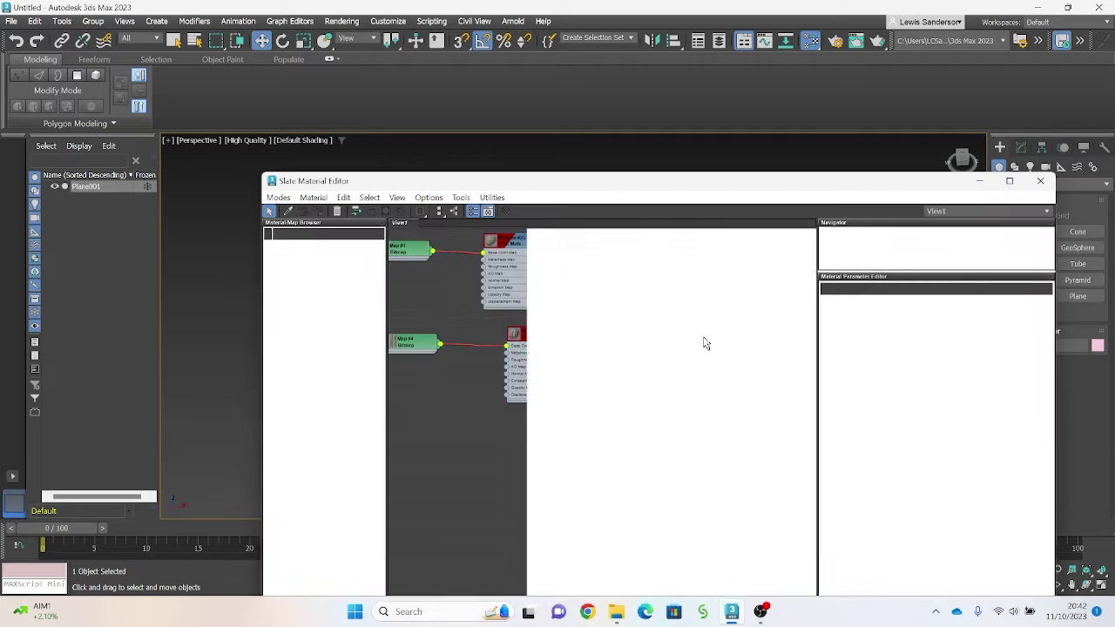
pyautogui.scroll(2, 679, 328)
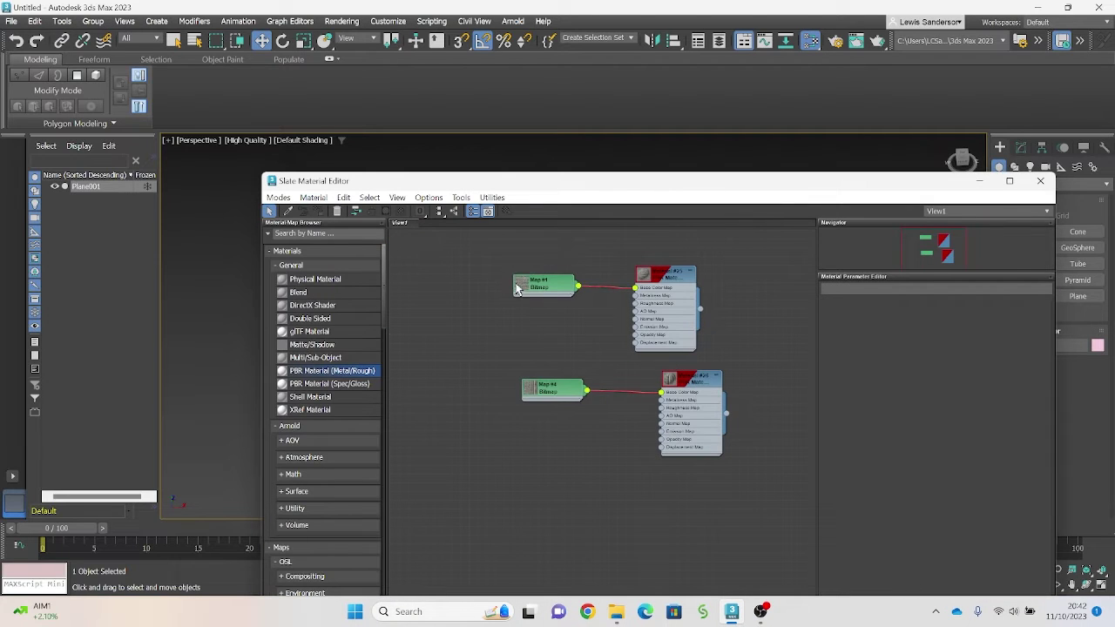
pyautogui.moveTo(486, 249); pyautogui.dragTo(767, 530)
pyautogui.press('Delete')
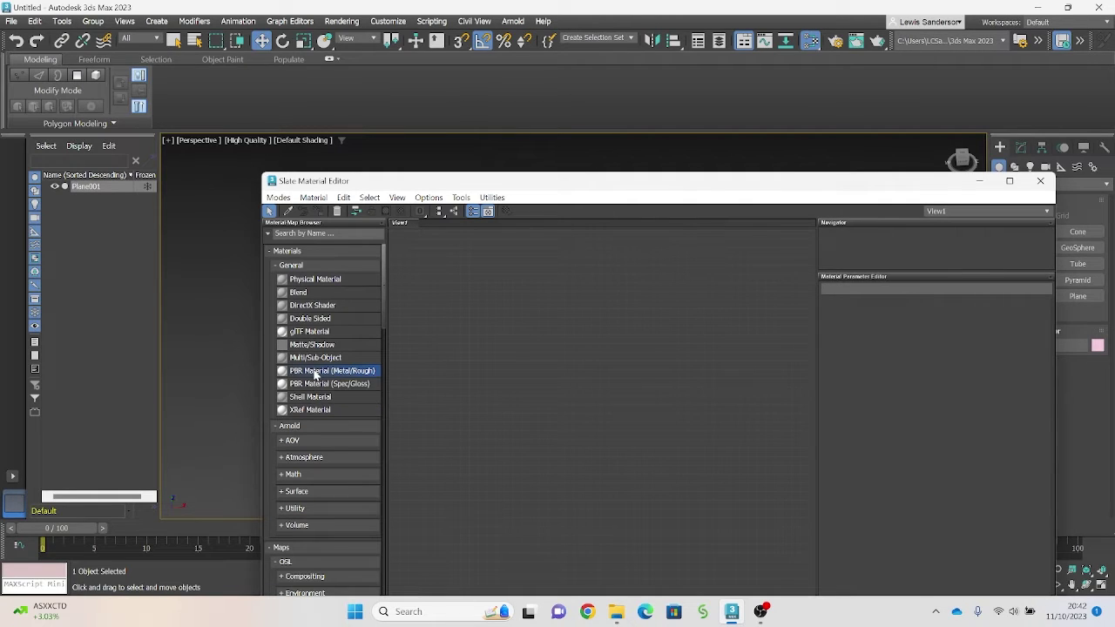
# Step: Add a PBR Material (Metal/Rough) and load T_StoneWallA into its base colour through a Bitmap Lookup map
pyautogui.moveTo(315, 375); pyautogui.dragTo(614, 312)
pyautogui.scroll(2, 554, 300)
pyautogui.scroll(2, 580, 291)
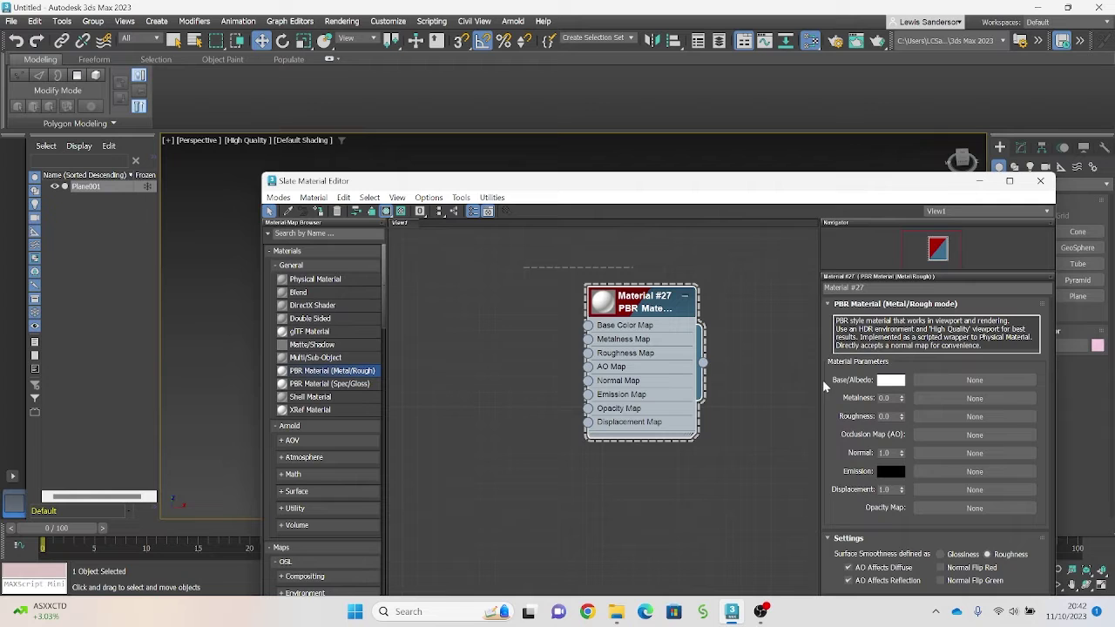
pyautogui.click(940, 380)
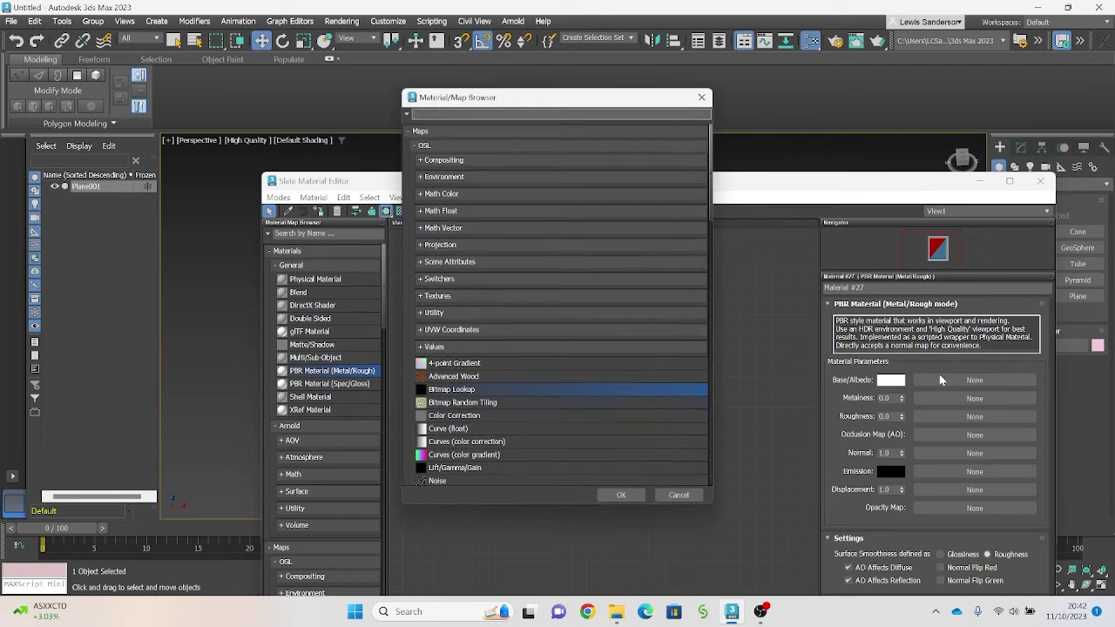
pyautogui.doubleClick(488, 390)
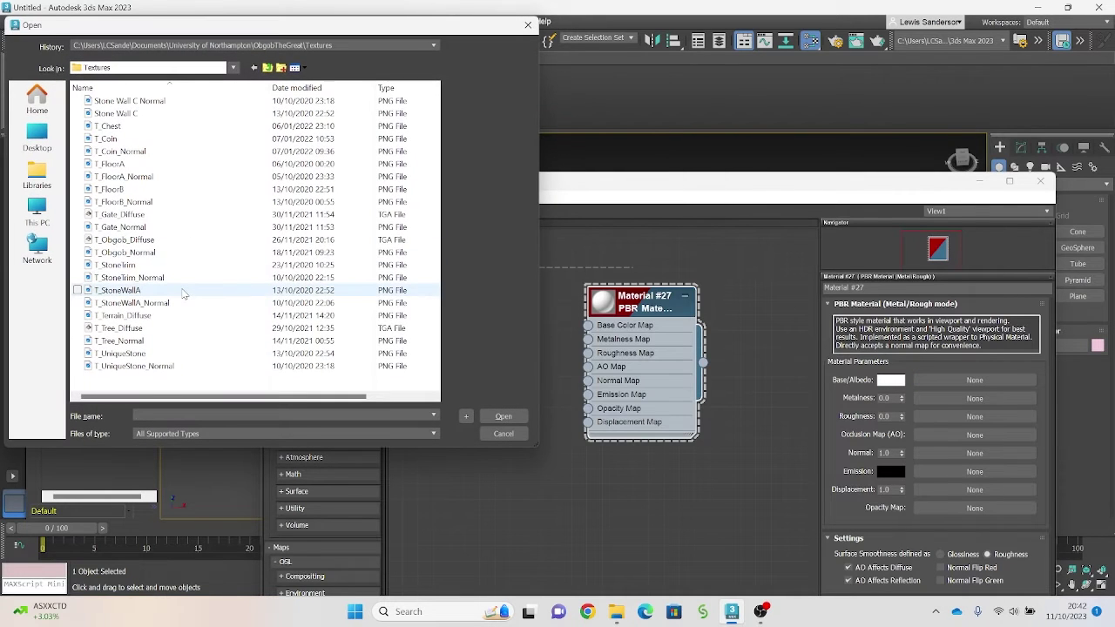
pyautogui.doubleClick(183, 292)
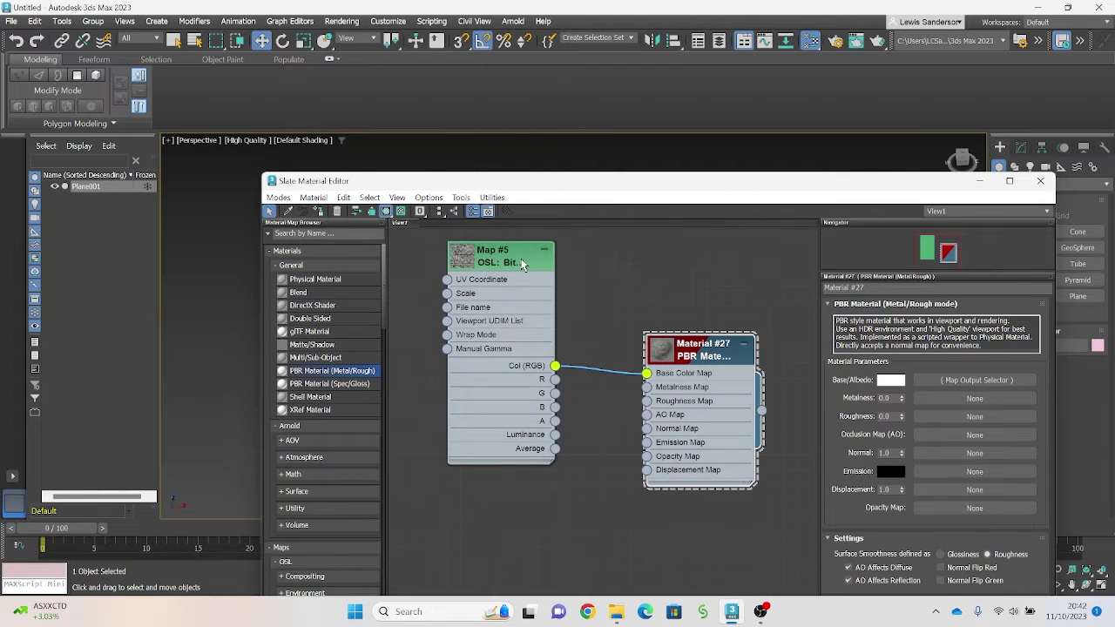
pyautogui.moveTo(521, 264); pyautogui.dragTo(536, 311)
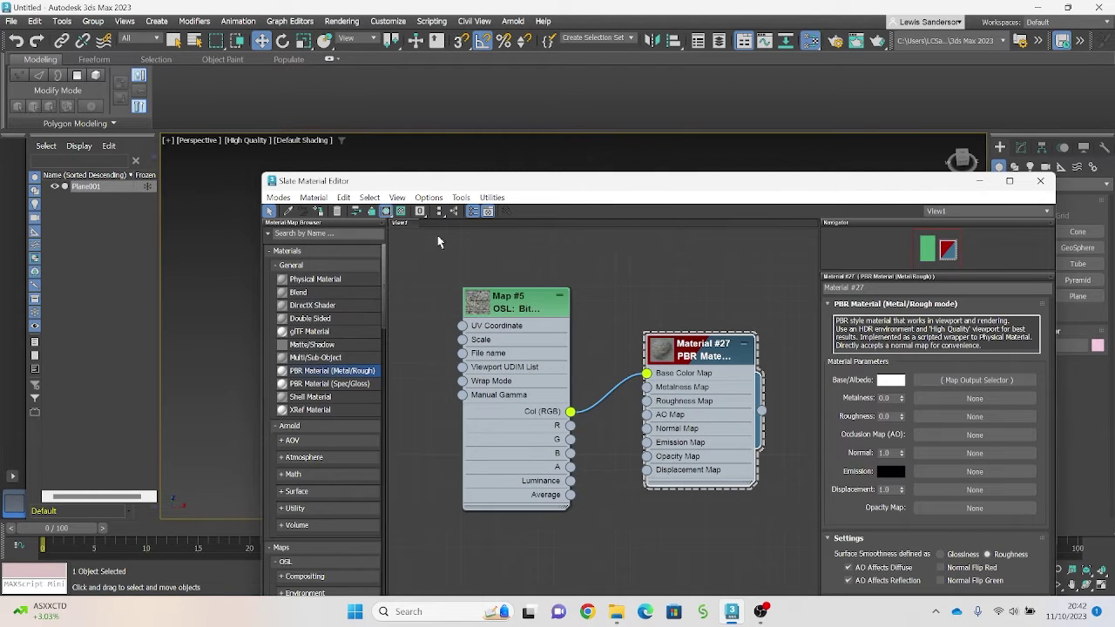
# Step: Assign the brick material to the plane and set its roughness to 1.0
pyautogui.moveTo(716, 182); pyautogui.dragTo(752, 336)
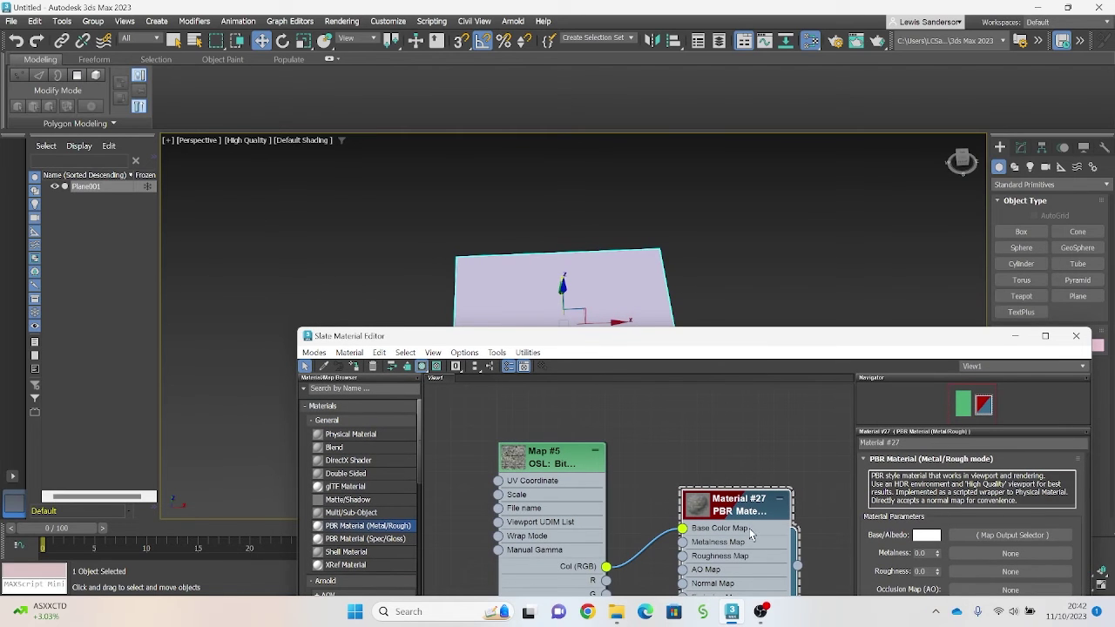
pyautogui.click(354, 367)
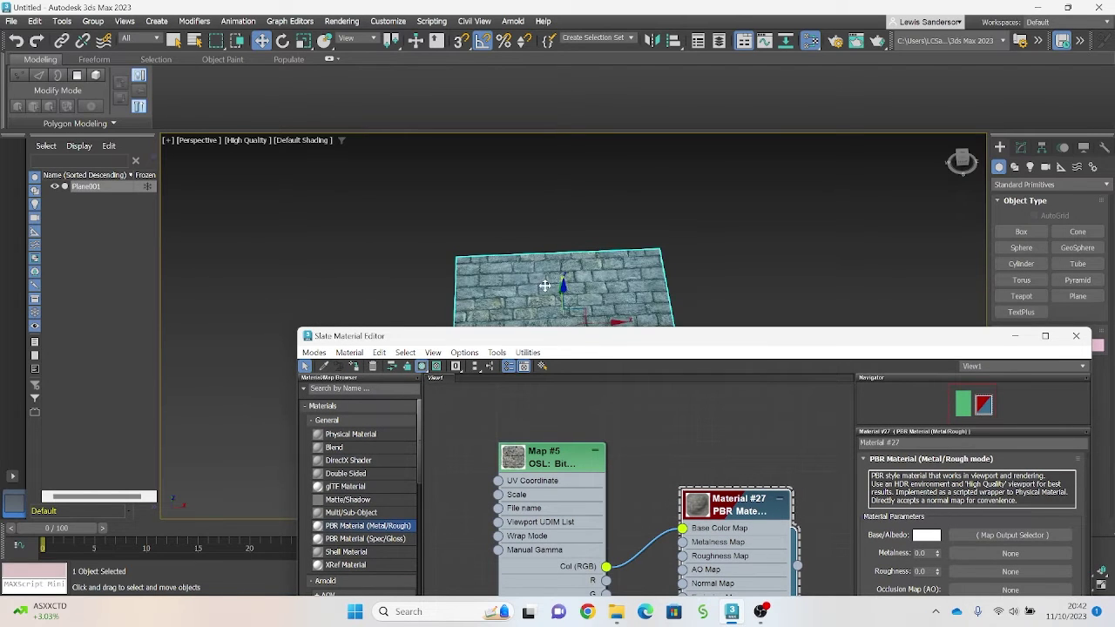
pyautogui.moveTo(560, 278); pyautogui.dragTo(486, 238, button='middle')
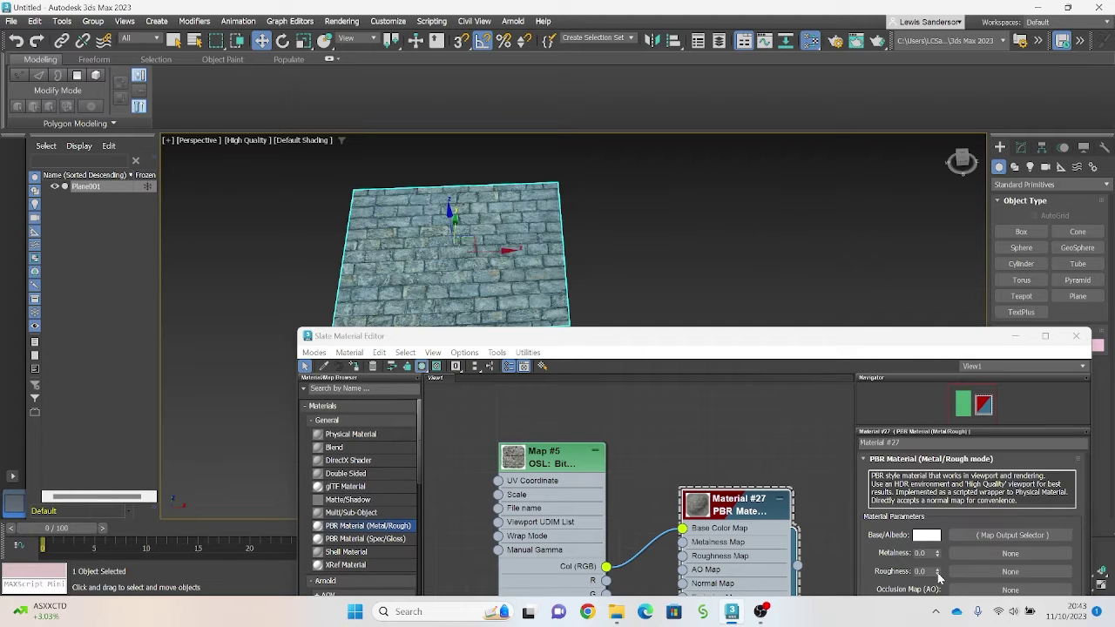
pyautogui.moveTo(938, 573); pyautogui.dragTo(938, 432)
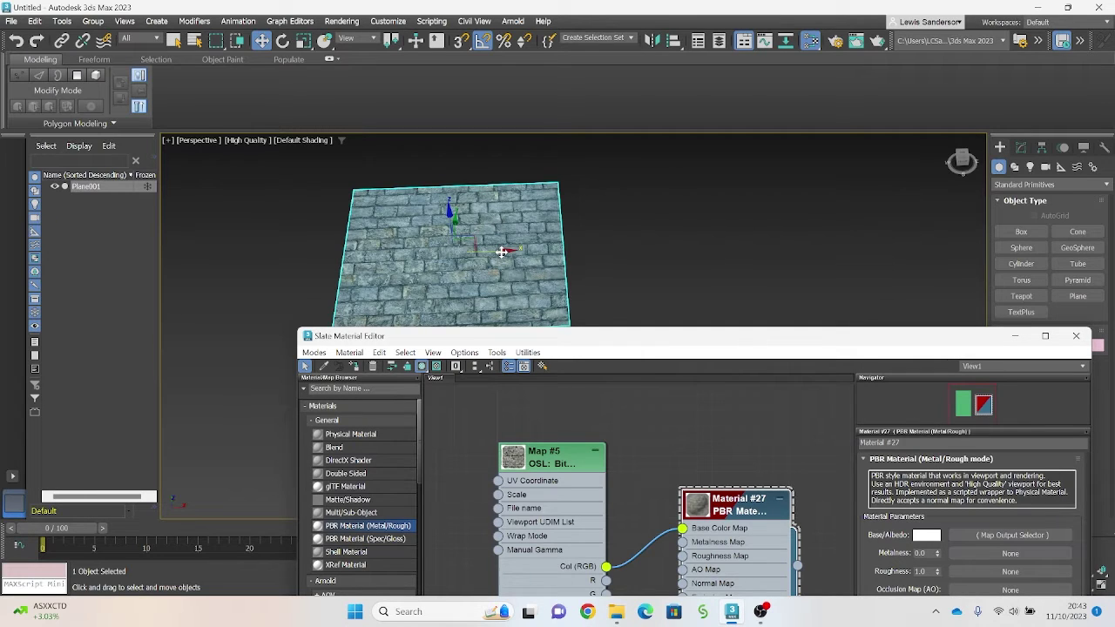
# Step: Clone the brick plane along X as a single copy placed just beside the original
pyautogui.keyDown('shift'); pyautogui.moveTo(501, 251); pyautogui.dragTo(761, 248); pyautogui.keyUp('shift')
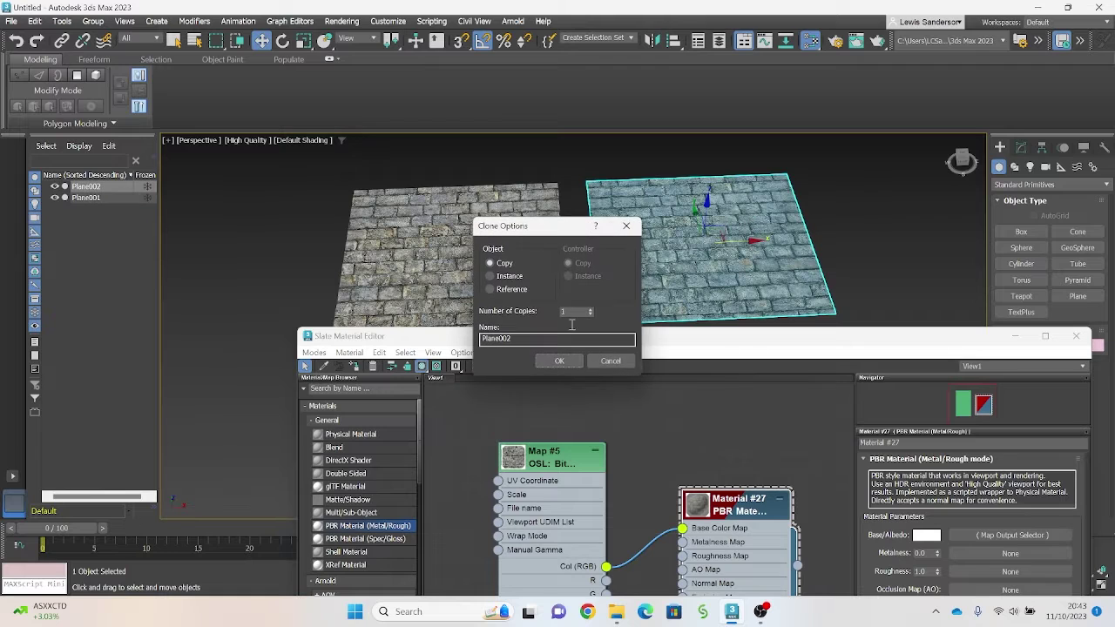
pyautogui.click(542, 364)
pyautogui.moveTo(639, 338)
pyautogui.mouseDown()
pyautogui.moveTo(643, 255)
pyautogui.moveTo(621, 245)
pyautogui.mouseUp()
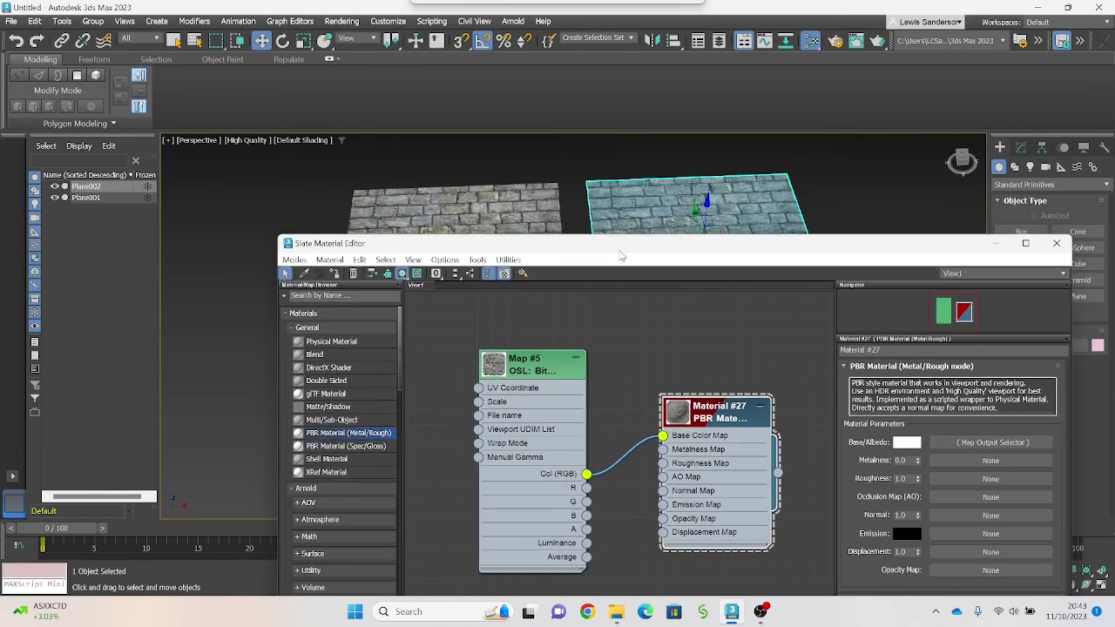
# Step: Add a second PBR Material (Metal/Rough) above the brick material, moving the brick nodes down to make room
pyautogui.moveTo(349, 436); pyautogui.dragTo(704, 324)
pyautogui.moveTo(768, 430); pyautogui.dragTo(767, 522)
pyautogui.moveTo(544, 364); pyautogui.dragTo(545, 456)
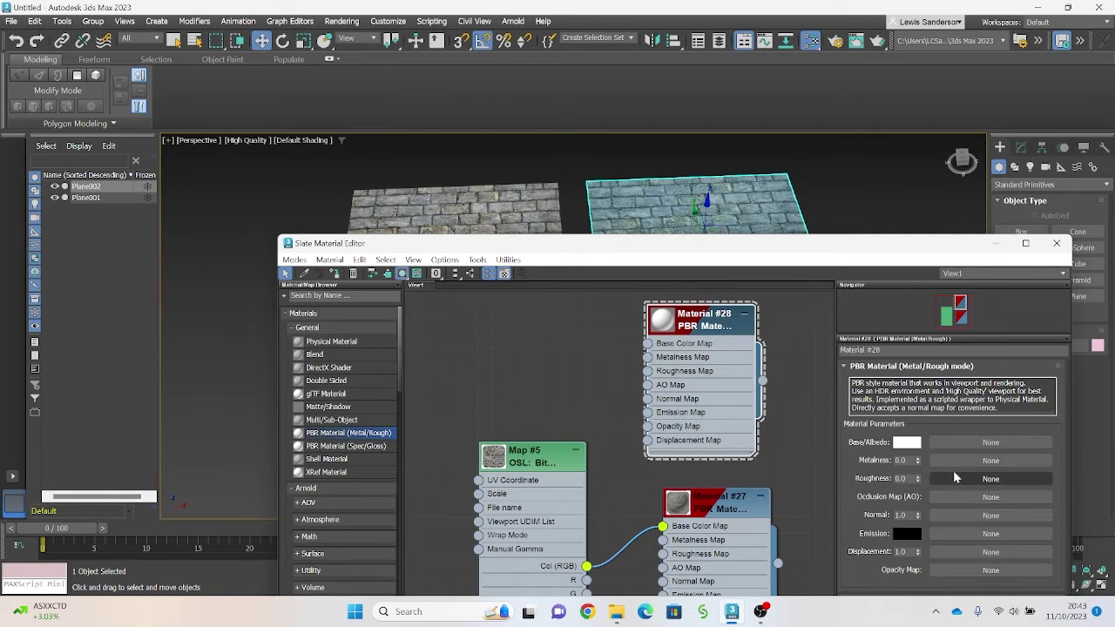
# Step: Load T_StoneTrim as the new material's Bitmap Lookup base colour with roughness 1.0, and assign it to the copied plane
pyautogui.click(990, 442)
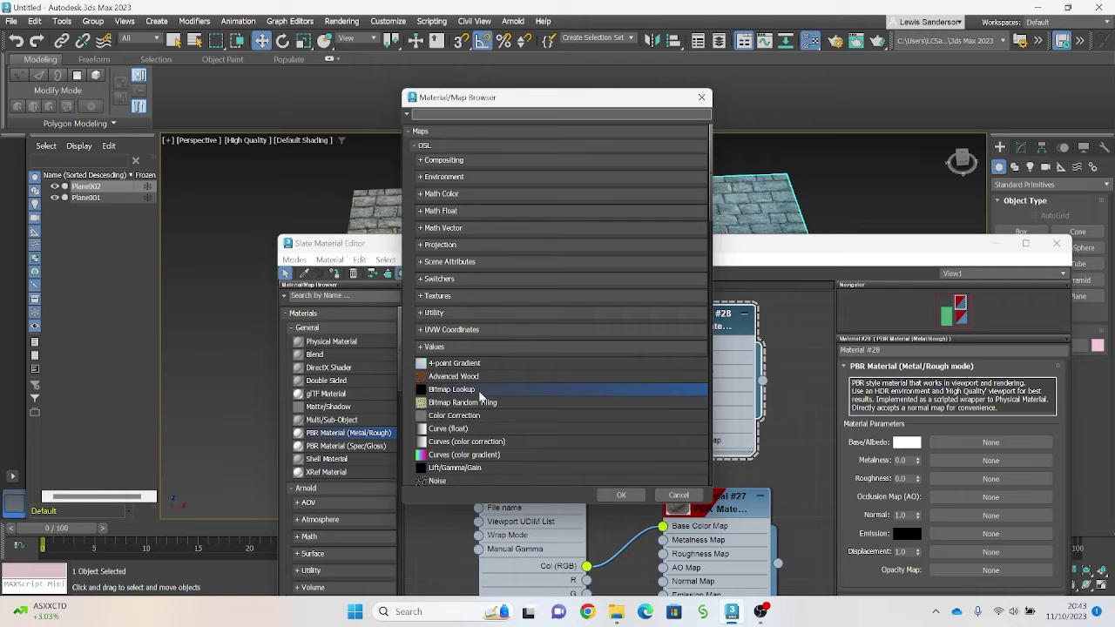
pyautogui.doubleClick(479, 392)
pyautogui.click(119, 341)
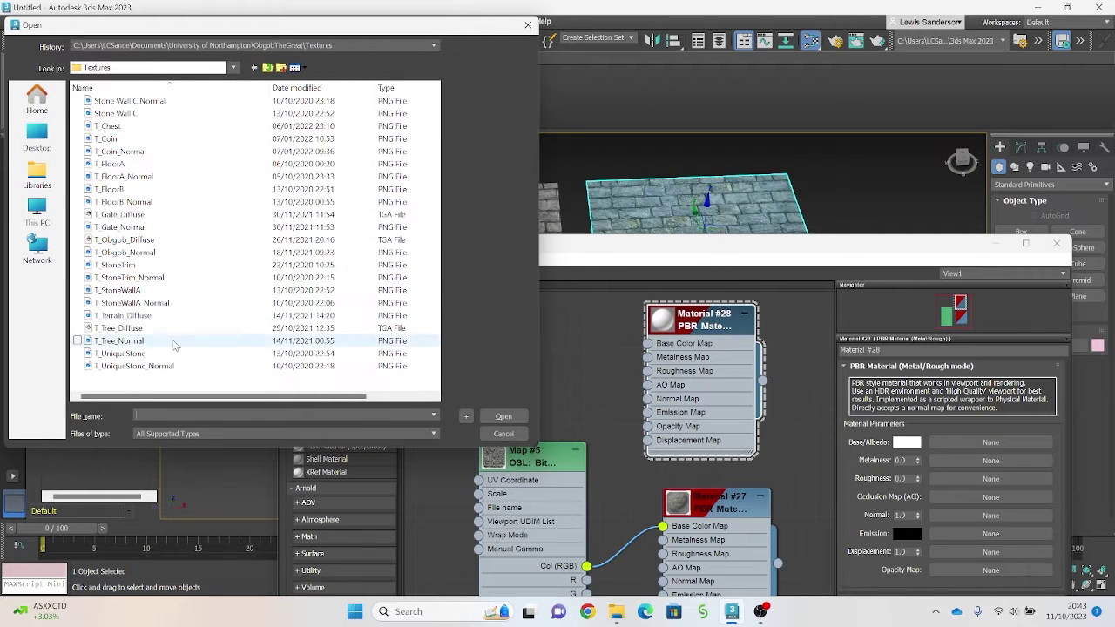
pyautogui.doubleClick(115, 264)
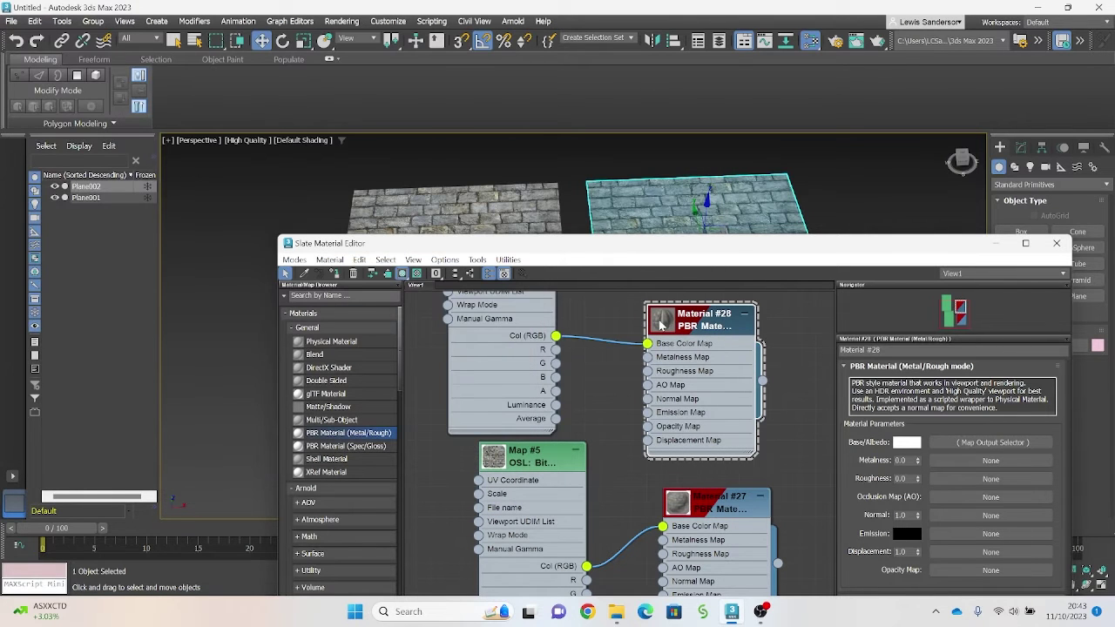
pyautogui.click(335, 272)
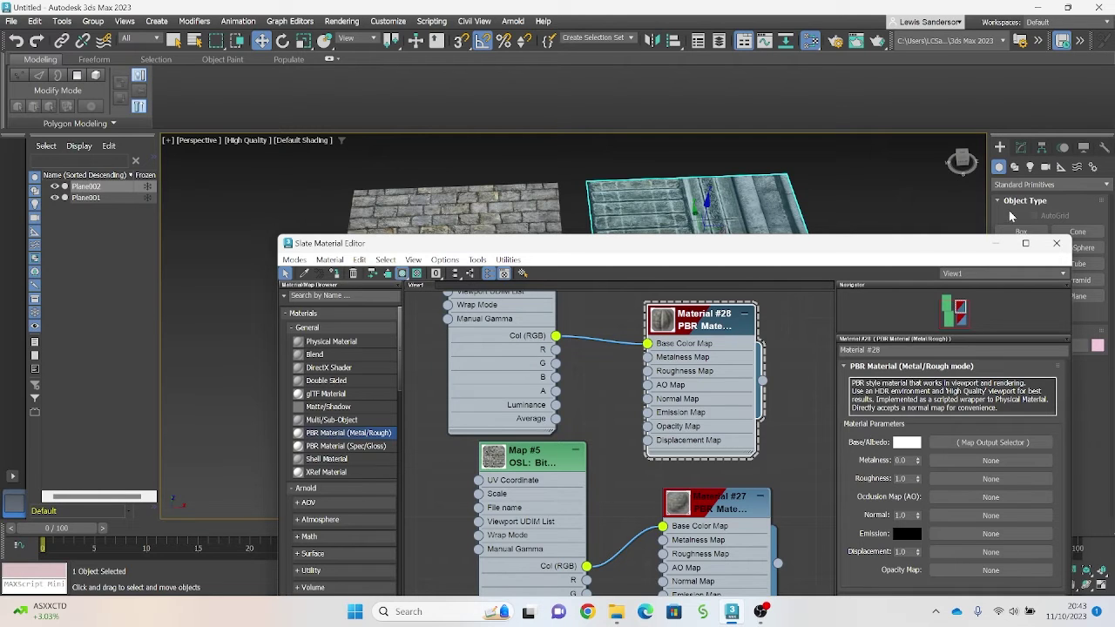
pyautogui.click(1057, 243)
# Step: Move both textured planes about 218 cm along X, then clone the pair about 126 cm further back along Y
pyautogui.scroll(-5, 791, 263)
pyautogui.moveTo(689, 291); pyautogui.dragTo(587, 366, button='middle')
pyautogui.moveTo(450, 297); pyautogui.dragTo(624, 407)
pyautogui.moveTo(591, 371); pyautogui.dragTo(797, 367)
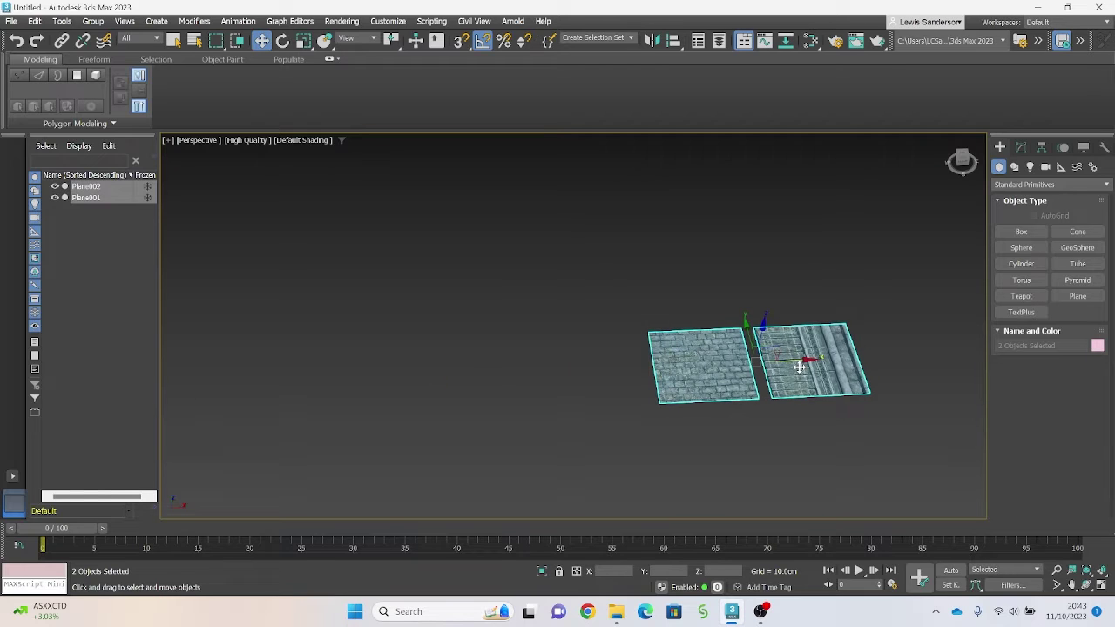
pyautogui.moveTo(749, 328)
pyautogui.keyDown('shift'); pyautogui.mouseDown()
pyautogui.moveTo(723, 234)
pyautogui.moveTo(724, 249)
pyautogui.mouseUp(); pyautogui.keyUp('shift')
pyautogui.click(554, 360)
# Step: Select the original brick and trim planes in front and hide them
pyautogui.click(769, 359)
pyautogui.keyDown('ctrl'); pyautogui.click(745, 374); pyautogui.keyUp('ctrl')
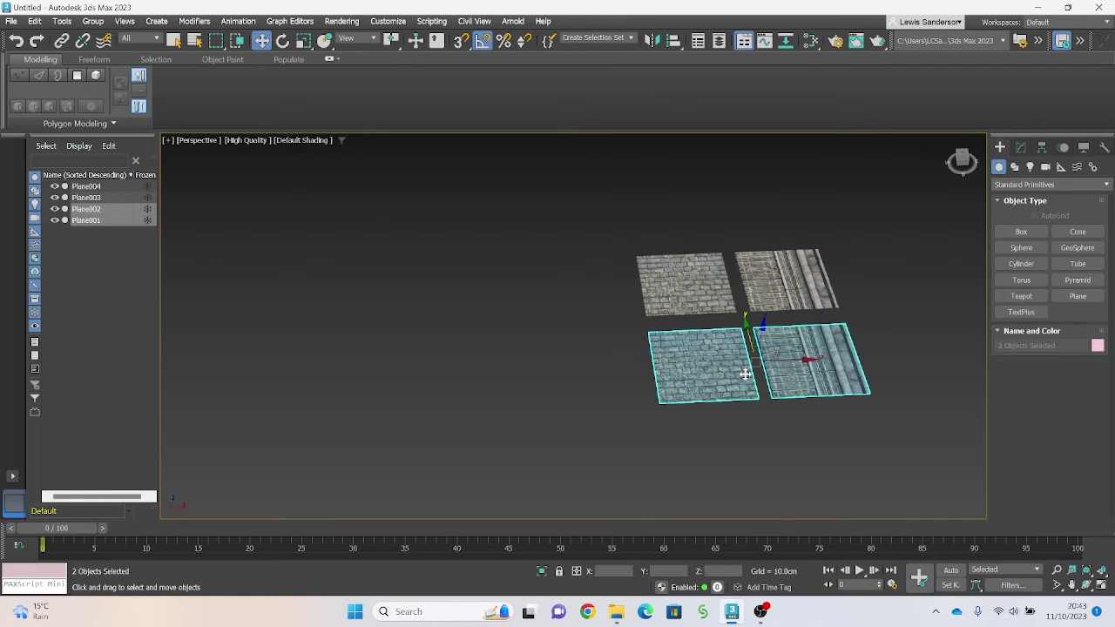
pyautogui.rightClick(745, 375)
pyautogui.click(729, 334)
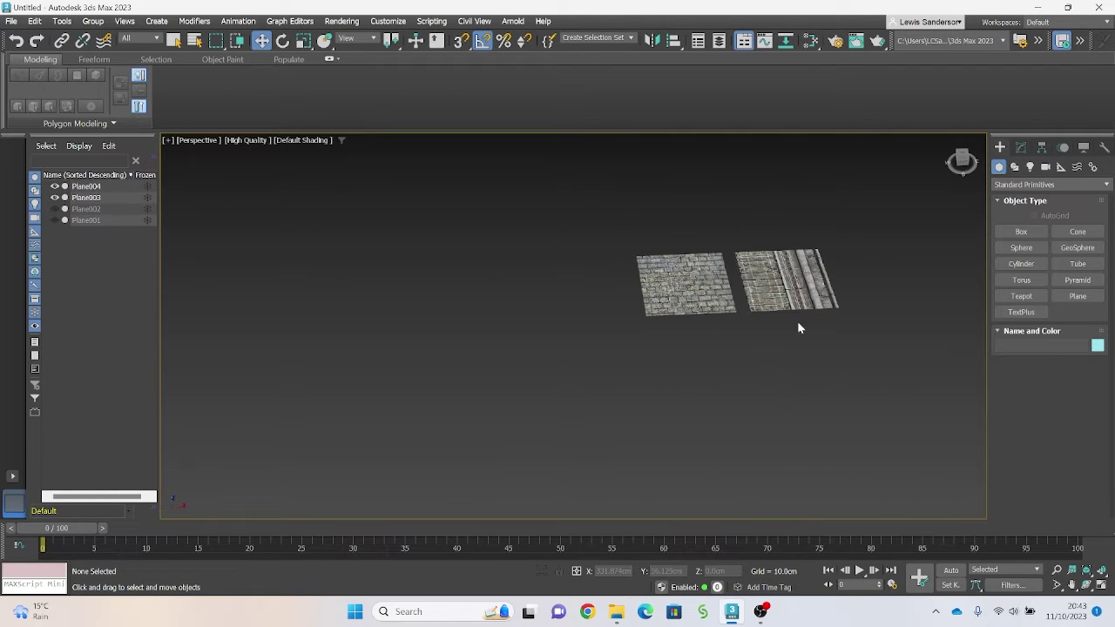
# Step: Show the home grid and move the visible brick plane to the origin at X 0 and Y 0 cm
pyautogui.click(682, 280)
pyautogui.press('g')
pyautogui.moveTo(518, 325); pyautogui.dragTo(624, 309, button='middle')
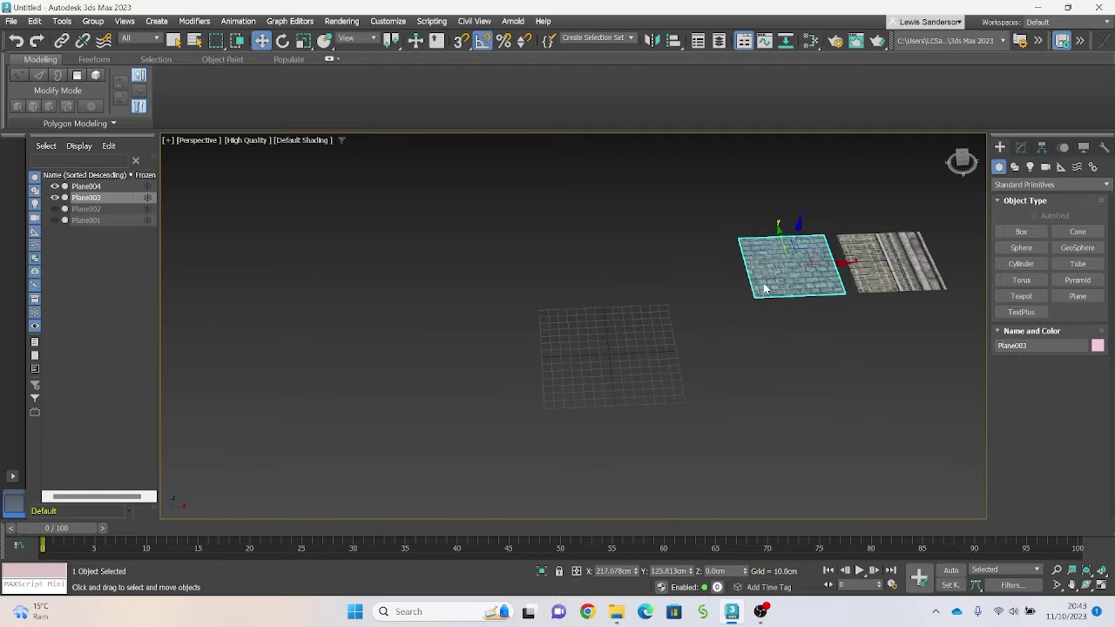
pyautogui.scroll(3, 639, 361)
pyautogui.moveTo(830, 242); pyautogui.dragTo(631, 306, button='middle')
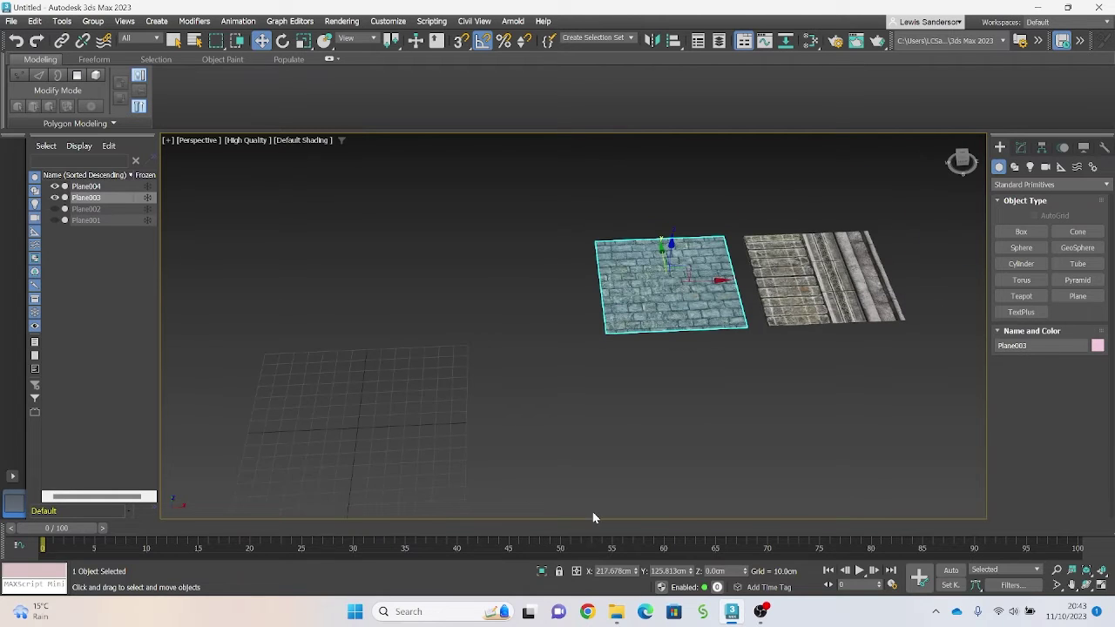
pyautogui.rightClick(637, 571)
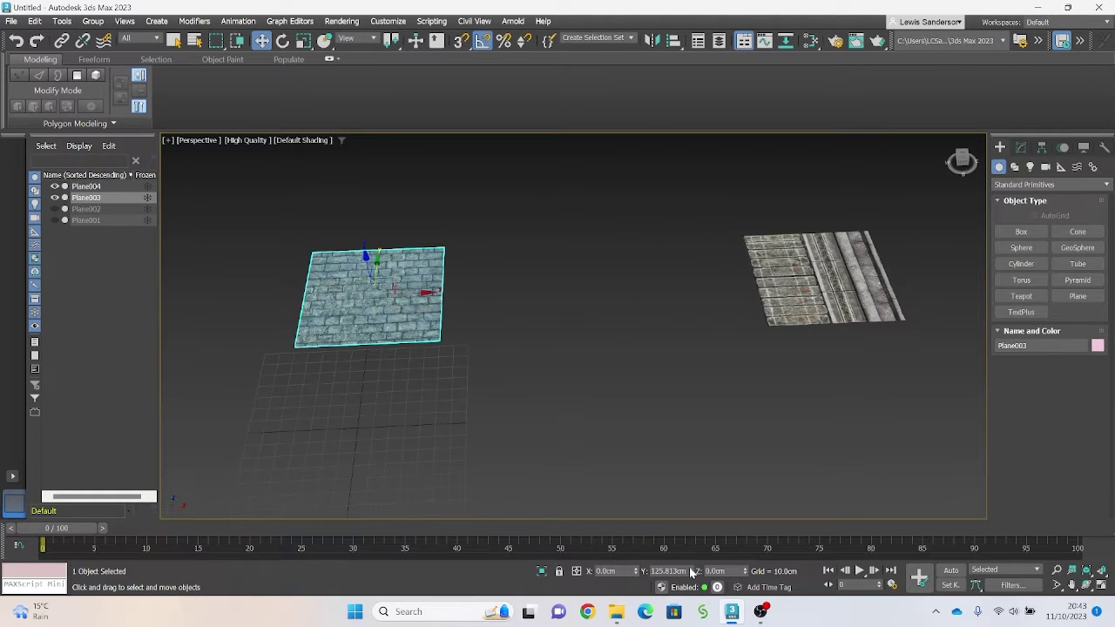
pyautogui.rightClick(690, 570)
pyautogui.moveTo(390, 365); pyautogui.dragTo(676, 320, button='middle')
pyautogui.scroll(3, 696, 318)
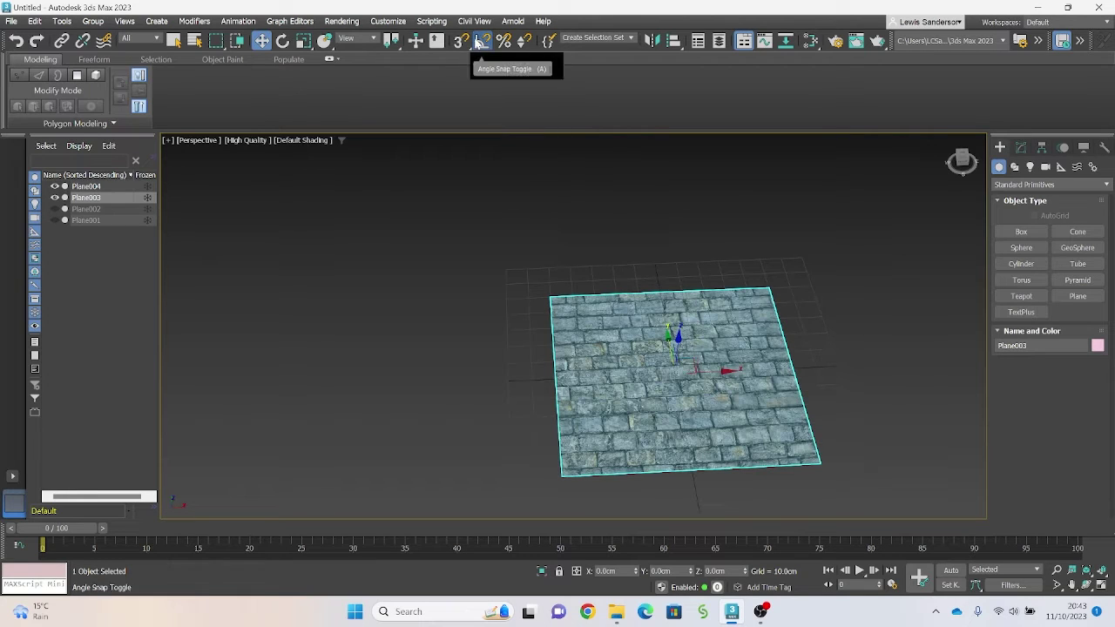
# Step: Rotate the brick plane upright about the X axis using angle snap, and raise it to Z about 50 cm above the grid
pyautogui.press('e')
pyautogui.moveTo(683, 371); pyautogui.dragTo(680, 406)
pyautogui.press('w')
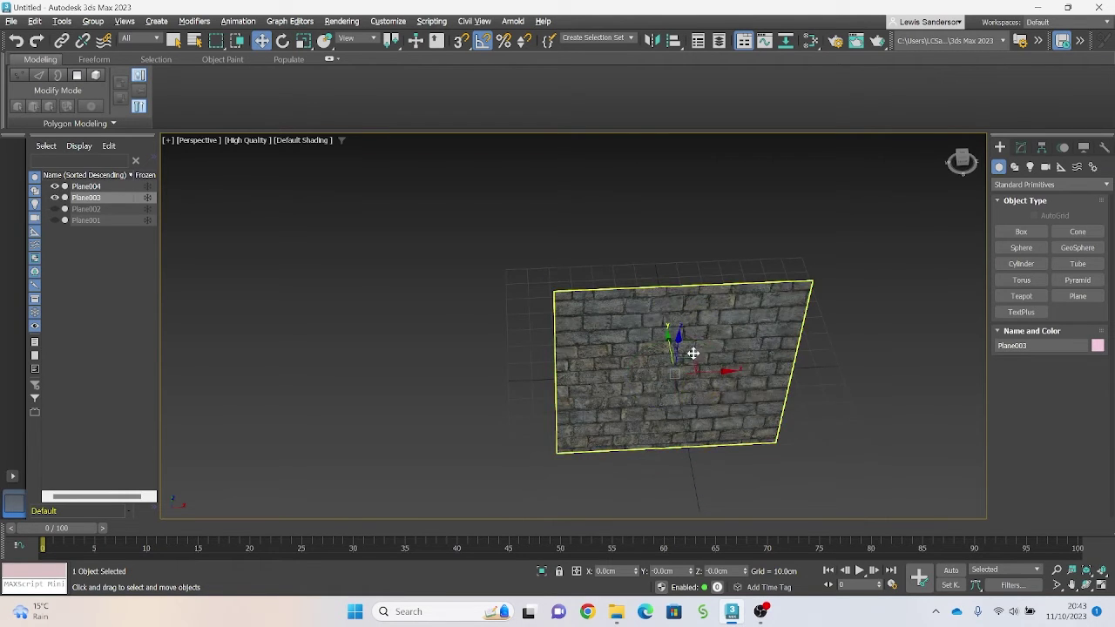
pyautogui.keyDown('alt'); pyautogui.moveTo(694, 354); pyautogui.dragTo(679, 335, button='middle'); pyautogui.keyUp('alt')
pyautogui.moveTo(676, 338); pyautogui.dragTo(675, 221)
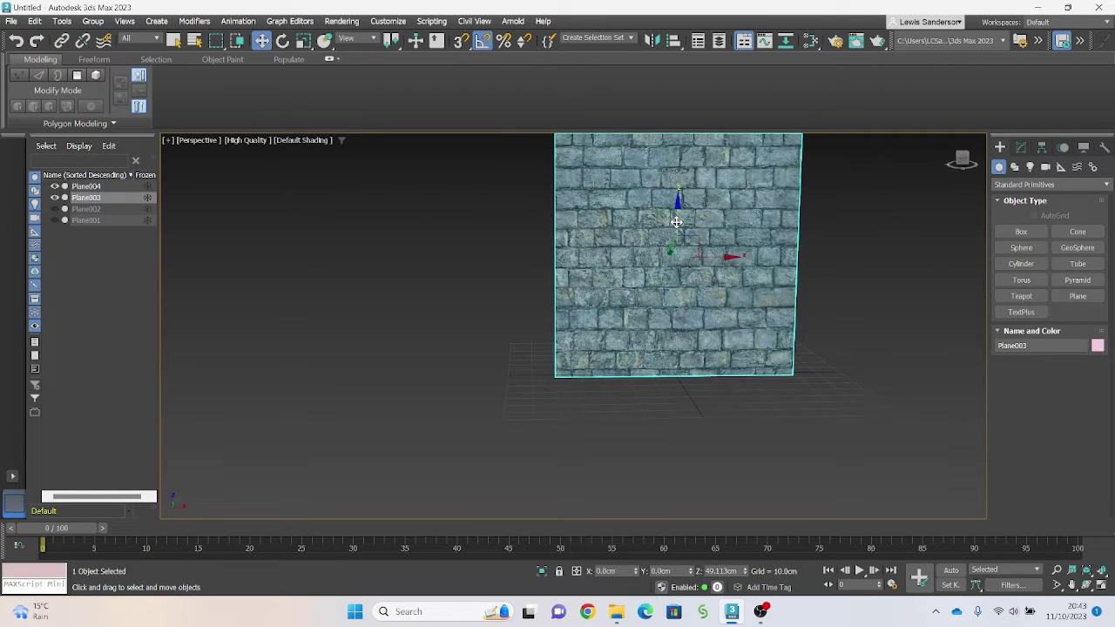
pyautogui.moveTo(674, 222); pyautogui.dragTo(609, 327, button='middle')
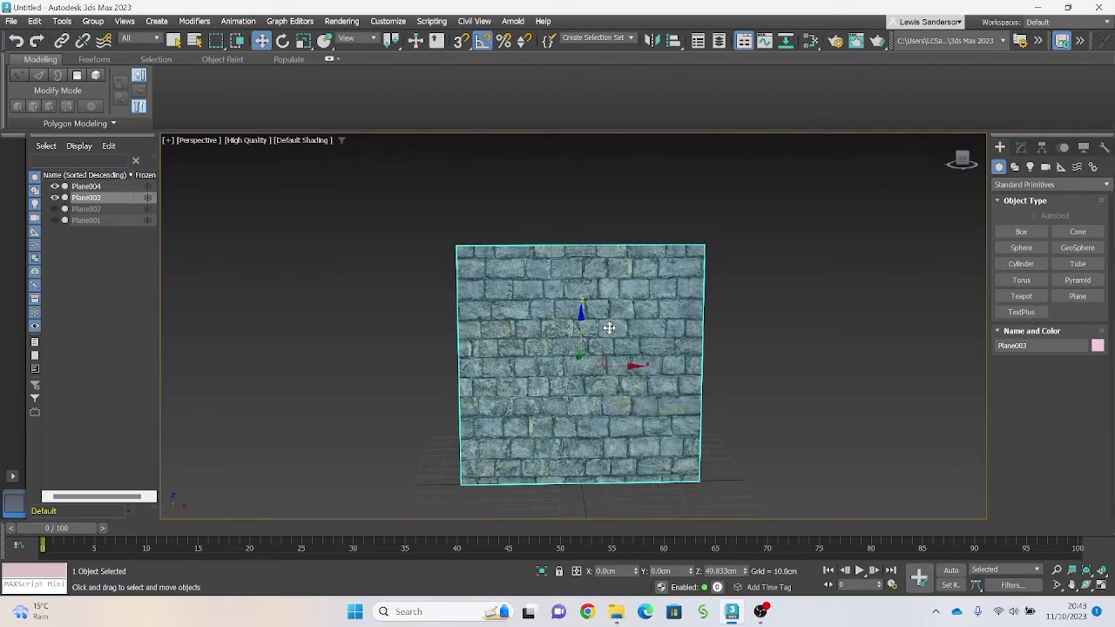
# Step: Convert the upright brick plane to an Editable Poly and switch to edge editing
pyautogui.rightClick(609, 327)
pyautogui.moveTo(665, 493)
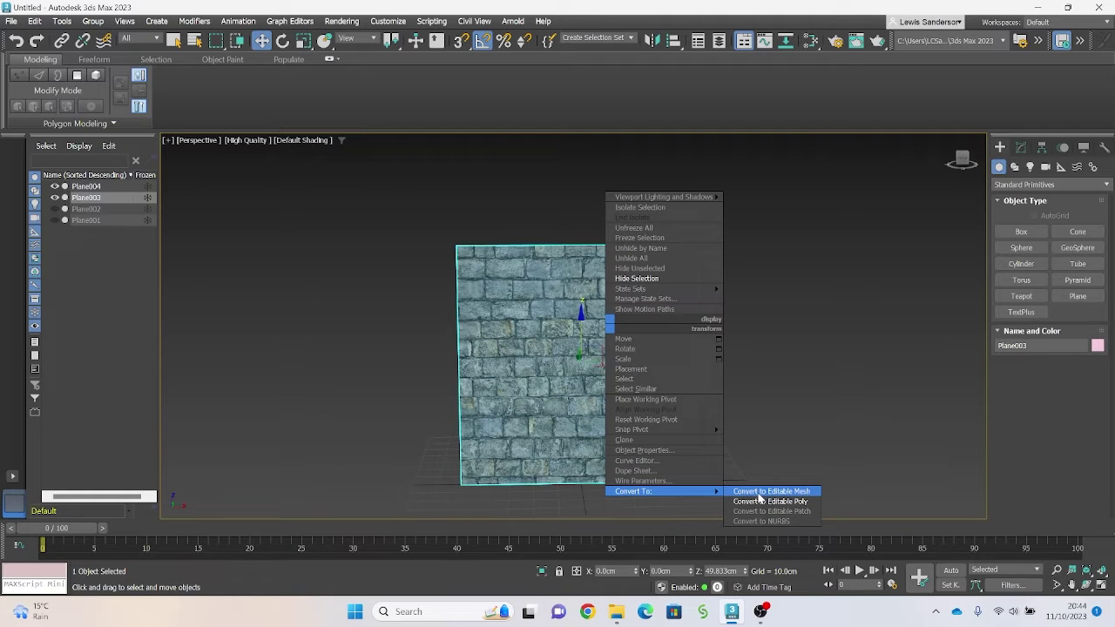
pyautogui.click(762, 501)
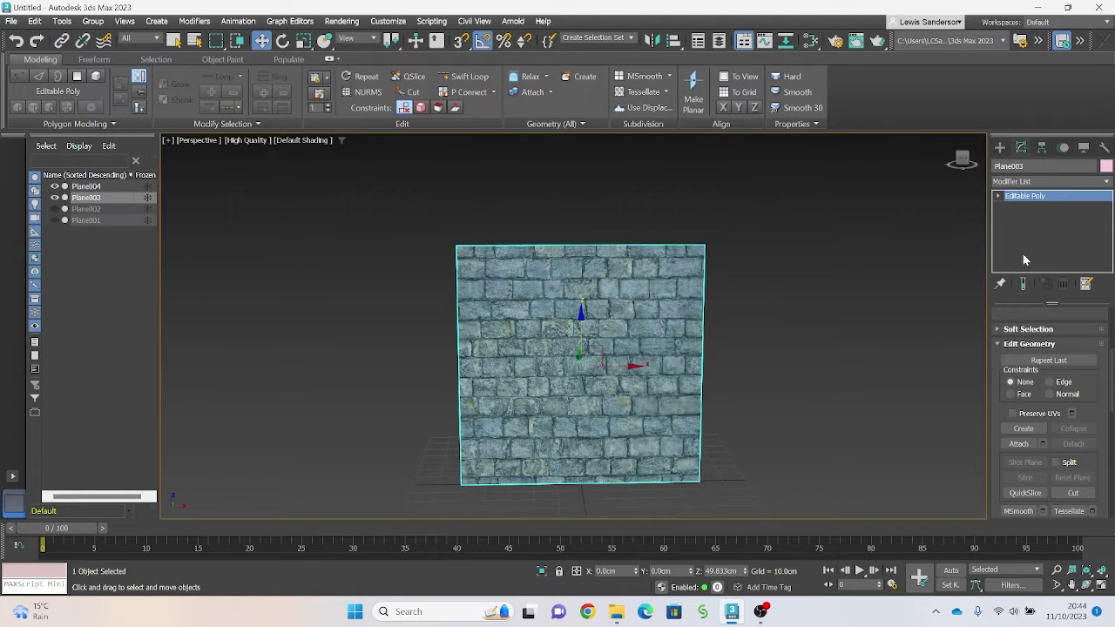
pyautogui.click(999, 197)
pyautogui.click(1018, 218)
# Step: Enable Preserve UVs and raise the brick wall's top edge by about 103 cm so the texture keeps tiling
pyautogui.click(546, 244)
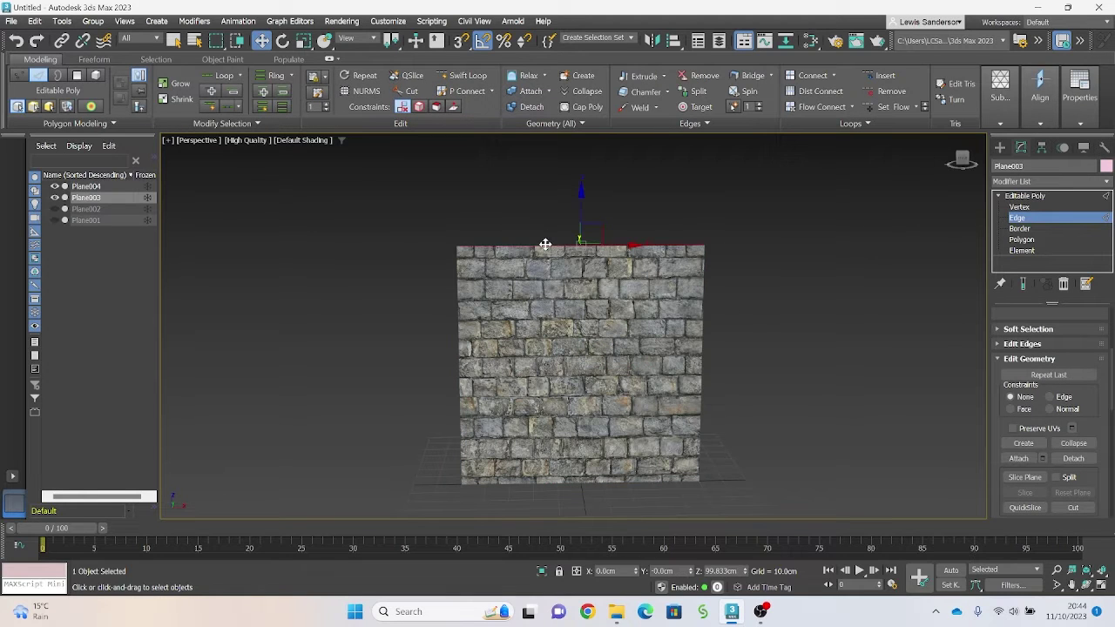
pyautogui.scroll(-3, 544, 244)
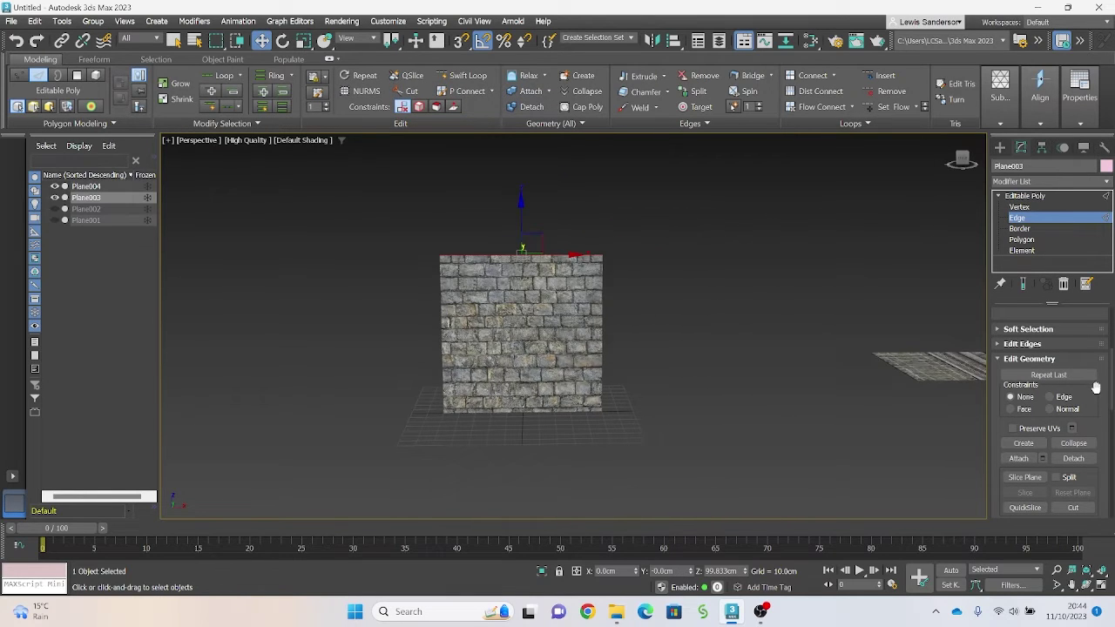
pyautogui.scroll(-2, 641, 315)
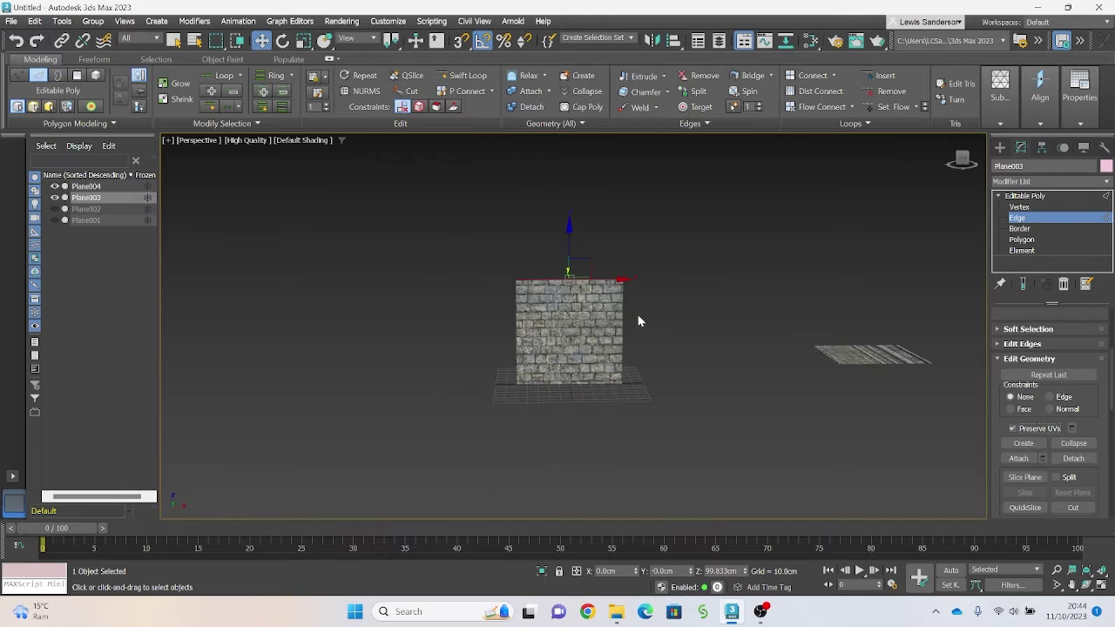
pyautogui.moveTo(560, 301); pyautogui.dragTo(496, 340, button='middle')
pyautogui.scroll(2, 494, 341)
pyautogui.moveTo(503, 264); pyautogui.dragTo(503, 142)
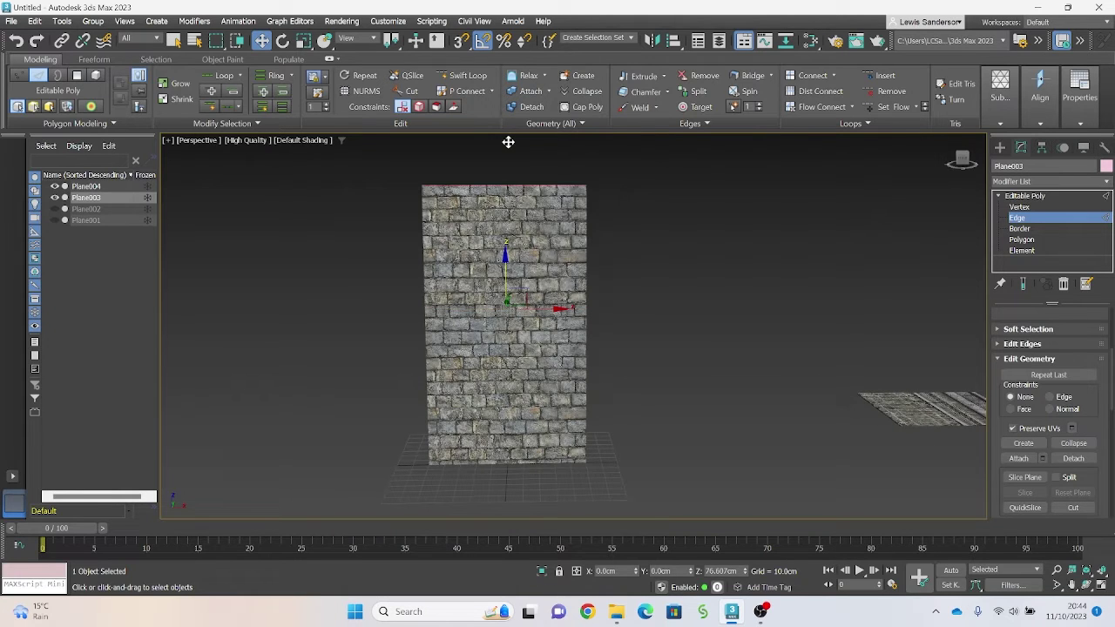
pyautogui.scroll(2, 514, 209)
pyautogui.moveTo(511, 201); pyautogui.dragTo(535, 132)
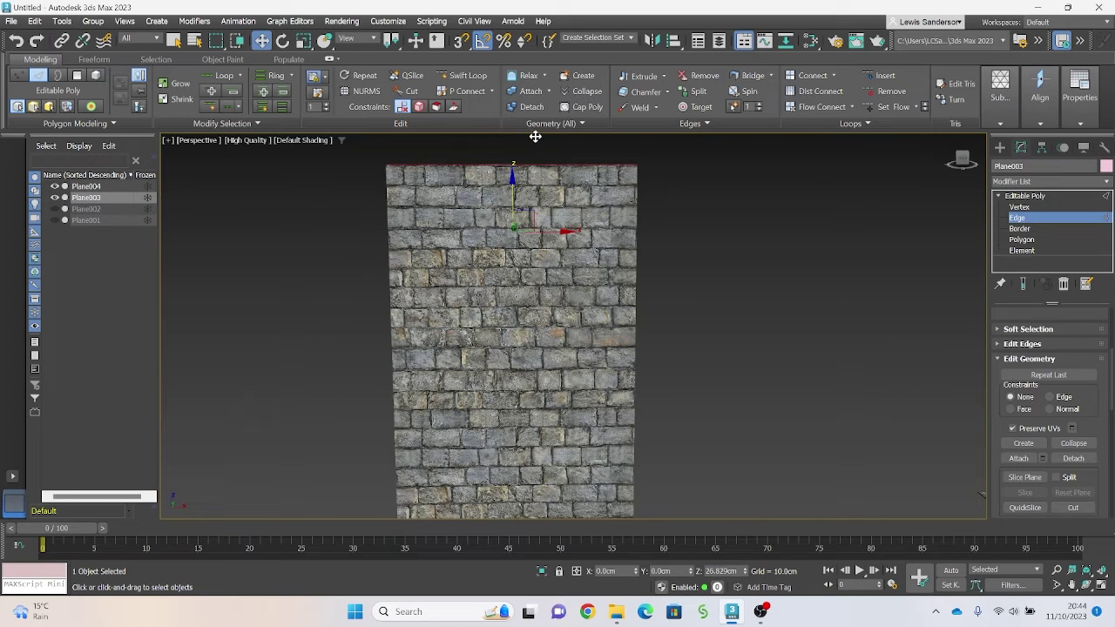
# Step: Widen the brick wall by pulling its side edges outwards along X, the left one to X about -162 cm
pyautogui.scroll(-3, 618, 356)
pyautogui.moveTo(623, 369); pyautogui.dragTo(565, 292, button='middle')
pyautogui.click(565, 299)
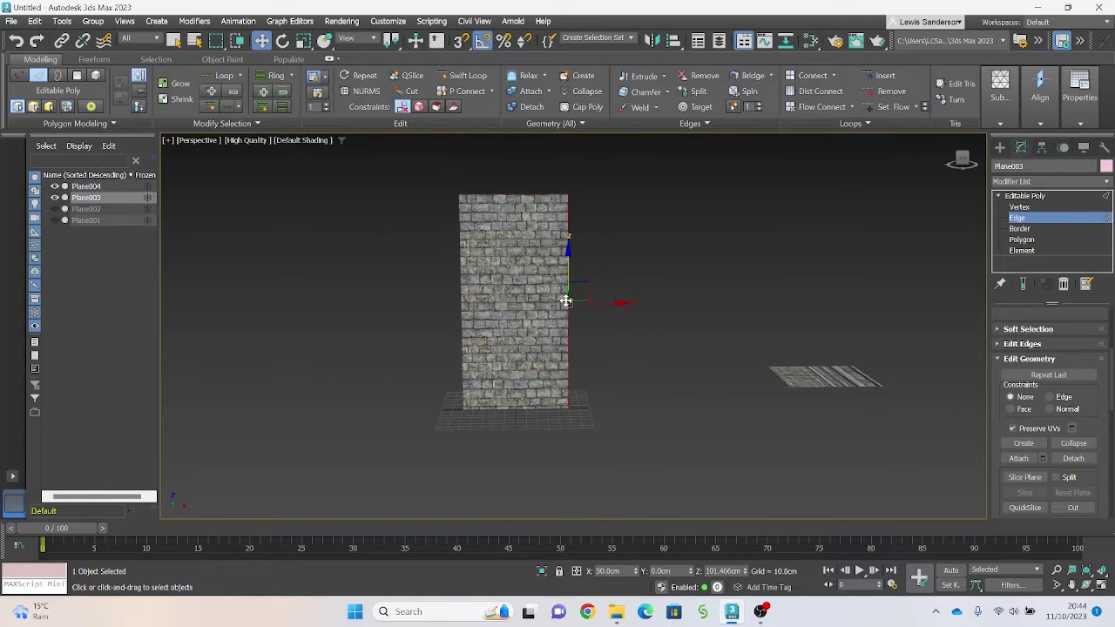
pyautogui.scroll(2, 566, 299)
pyautogui.moveTo(550, 231); pyautogui.dragTo(530, 215, button='middle')
pyautogui.scroll(5, 569, 271)
pyautogui.scroll(-5, 651, 309)
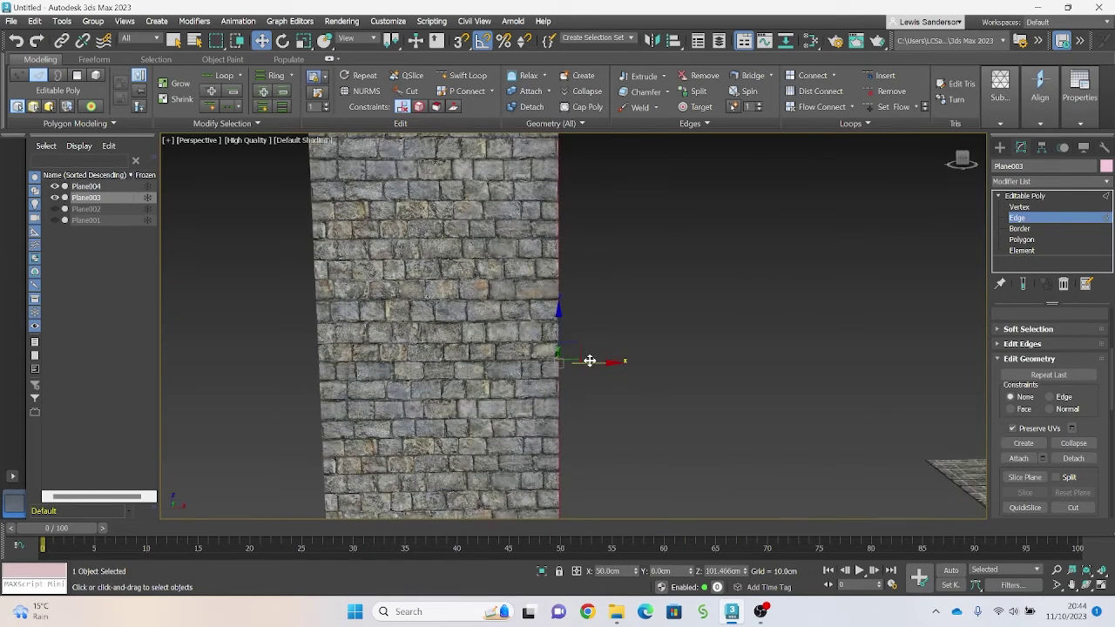
pyautogui.moveTo(597, 360); pyautogui.dragTo(885, 328)
pyautogui.scroll(-4, 704, 356)
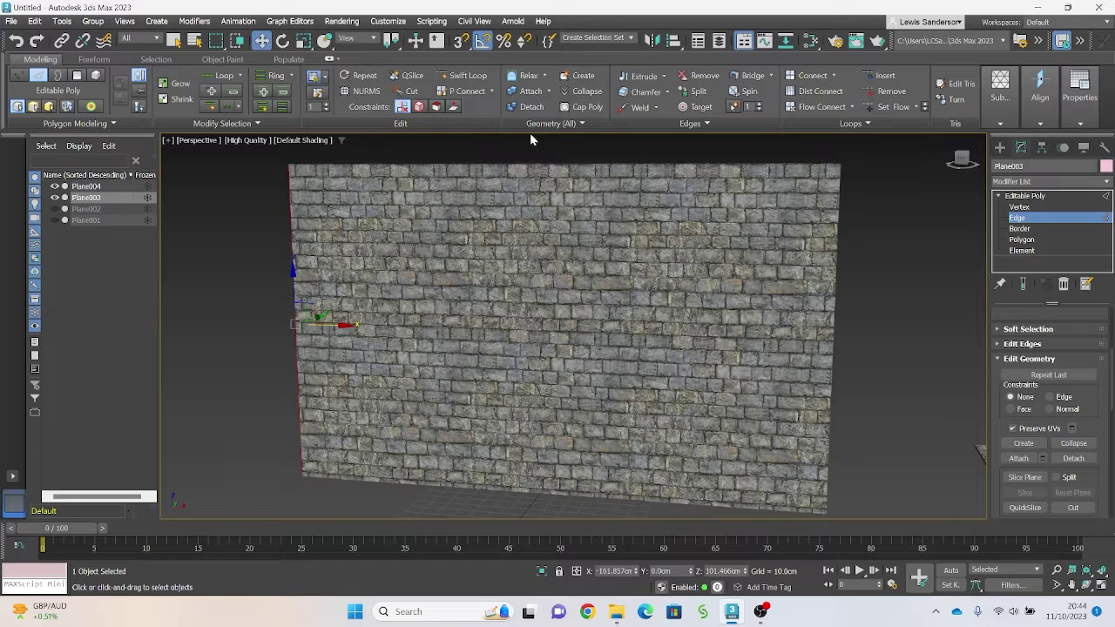
# Step: Insert two vertical edge loops in the brick wall with Swift Loop, at X about 128 cm and X about -118 cm
pyautogui.click(462, 75)
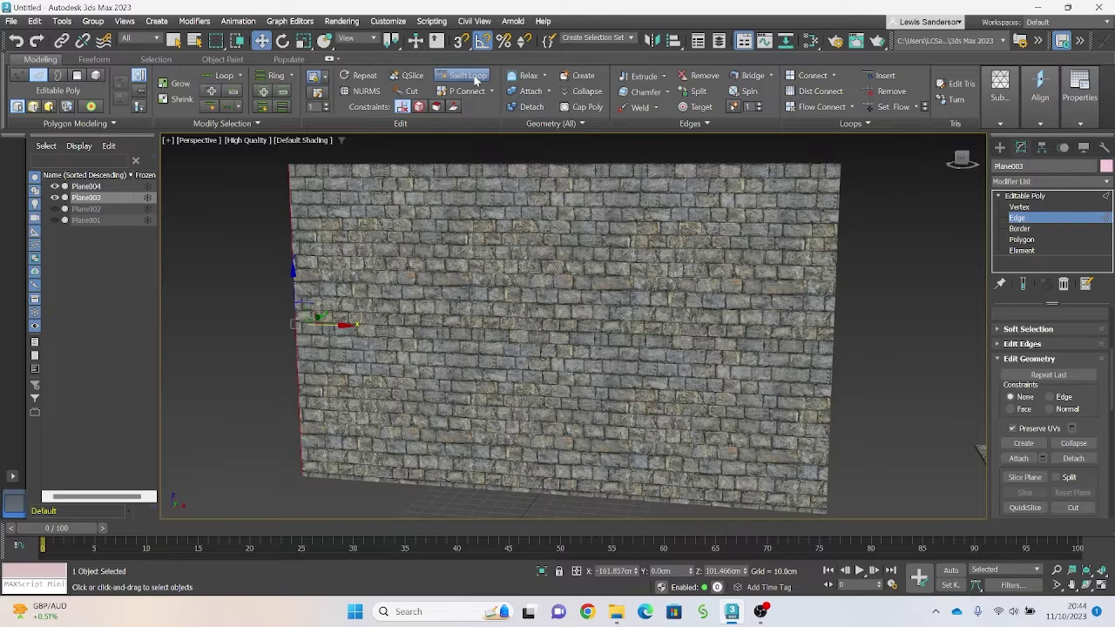
pyautogui.click(754, 219)
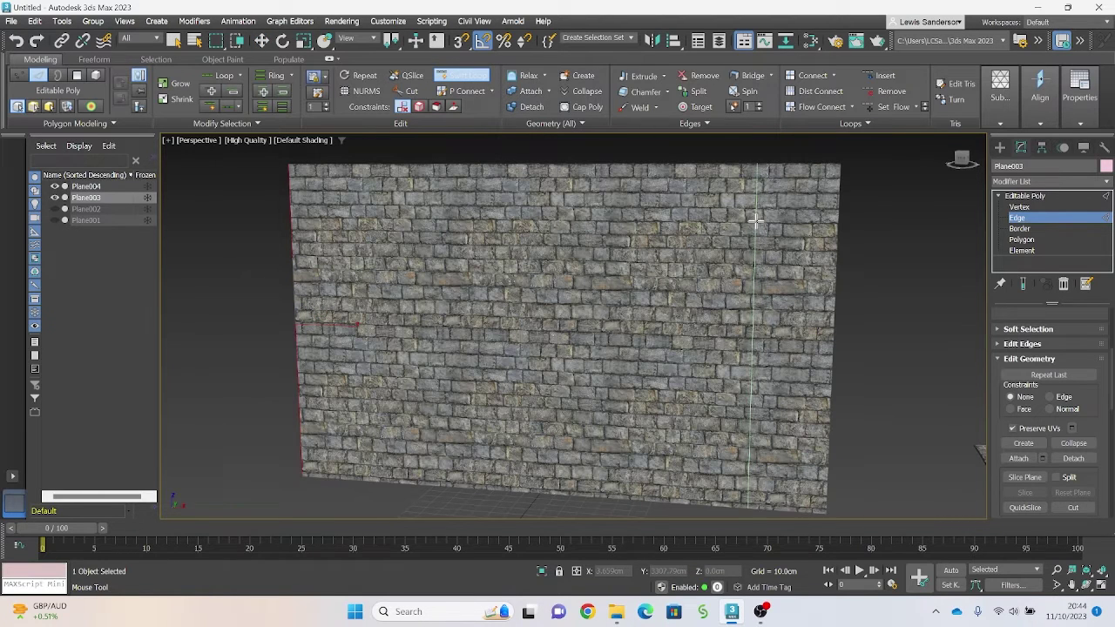
pyautogui.click(352, 219)
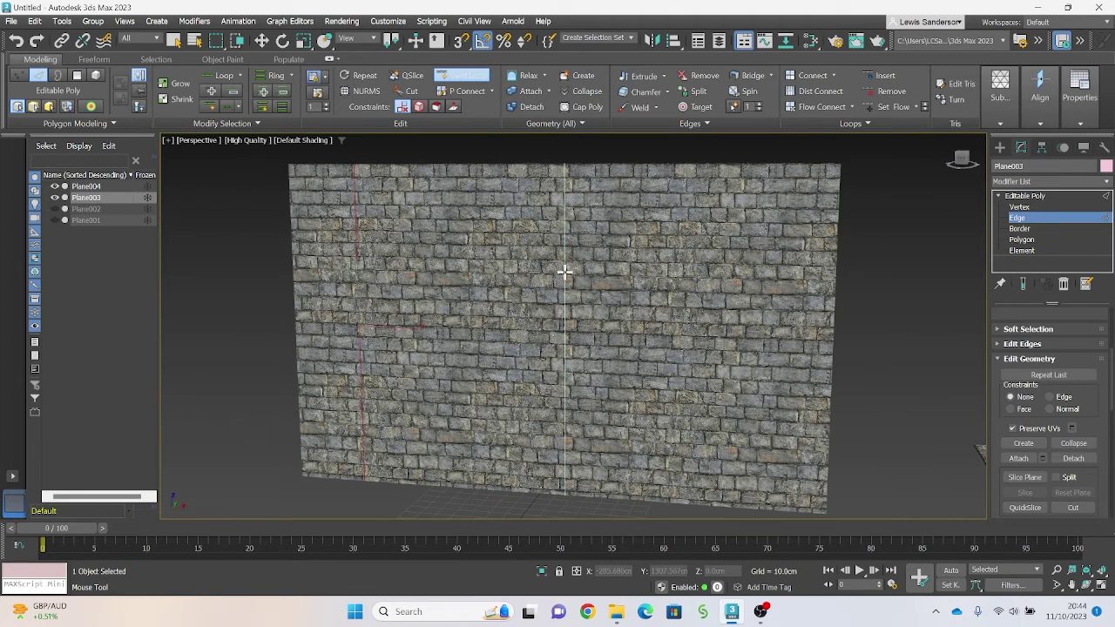
pyautogui.press('w')
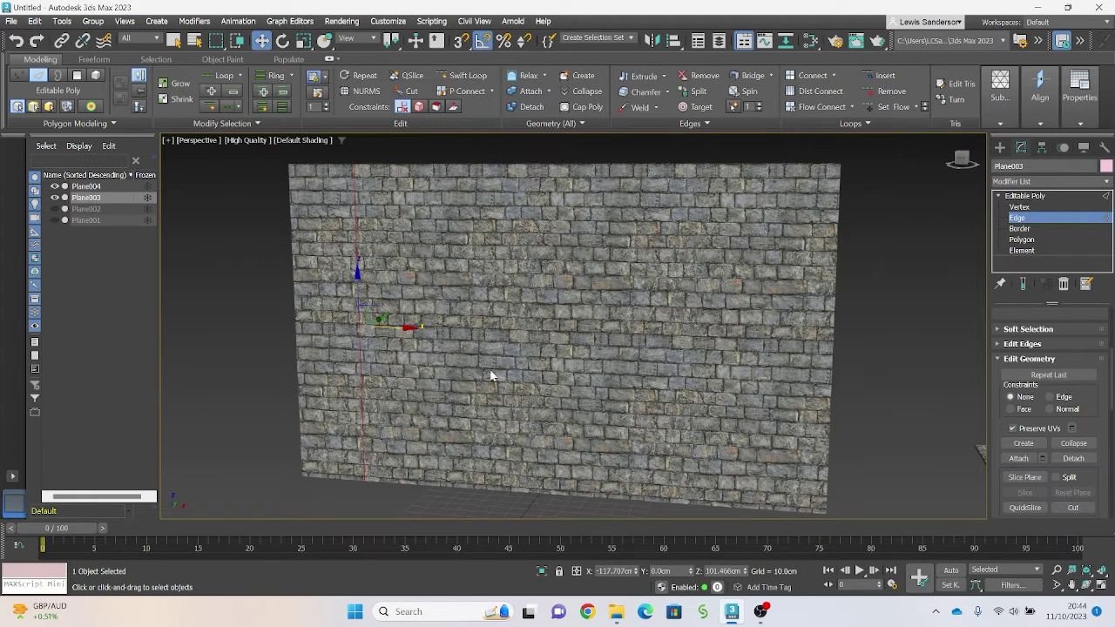
# Step: Show edged faces and delete the large middle polygon between the wall's two vertical loops
pyautogui.press('4')
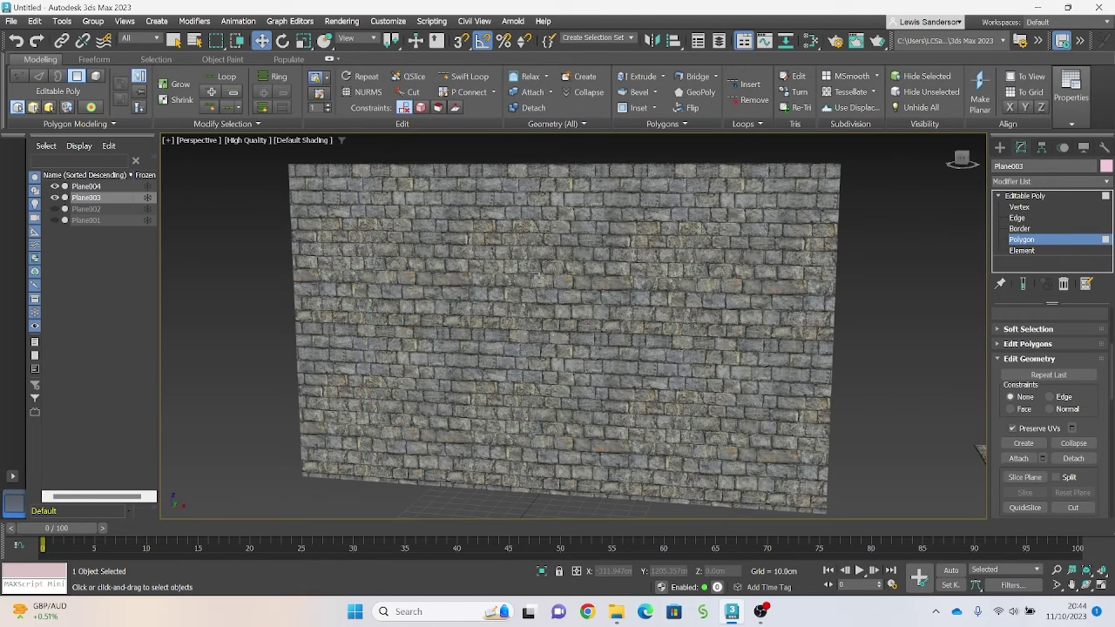
pyautogui.click(585, 298)
pyautogui.press('F4')
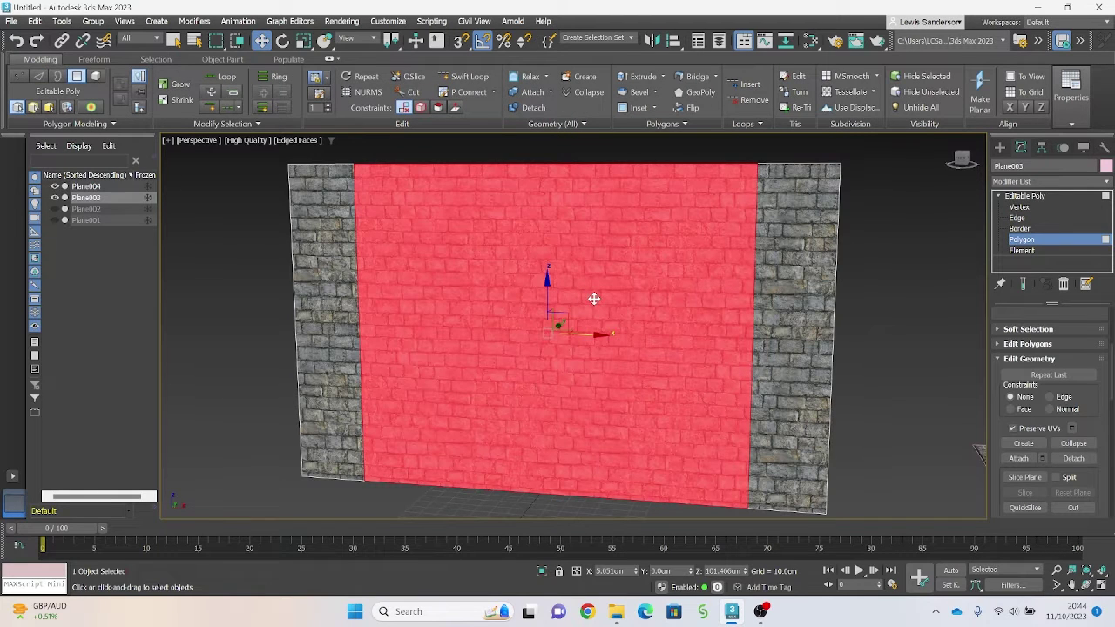
pyautogui.press('Delete')
# Step: Try to extend the right pillar's inner edge across the gap, and undo this together with the middle polygon's deletion
pyautogui.press('2')
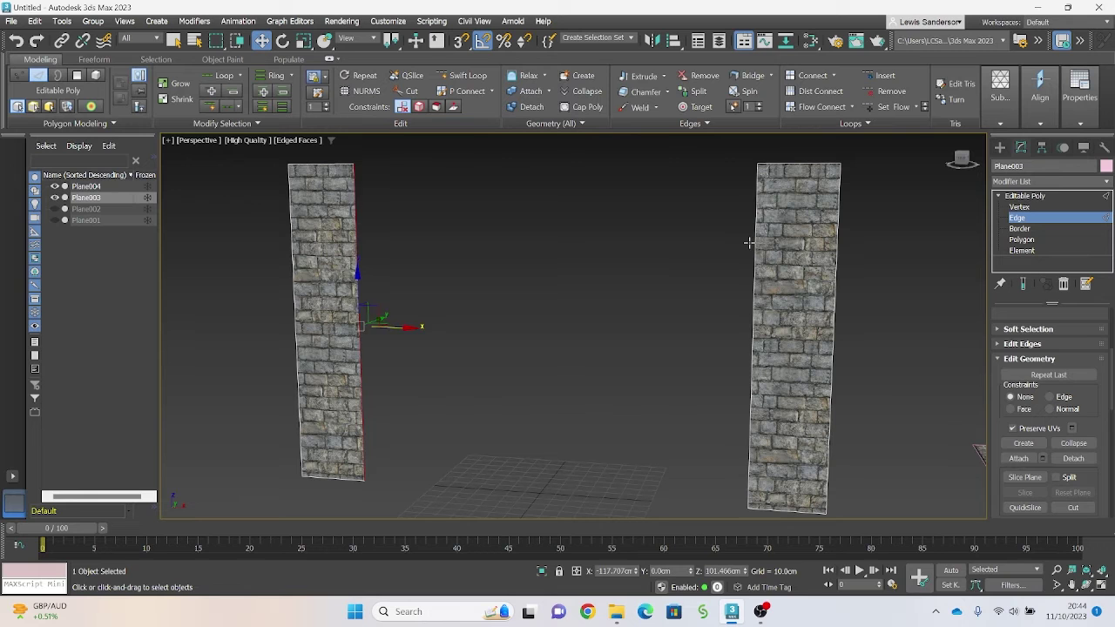
pyautogui.click(753, 243)
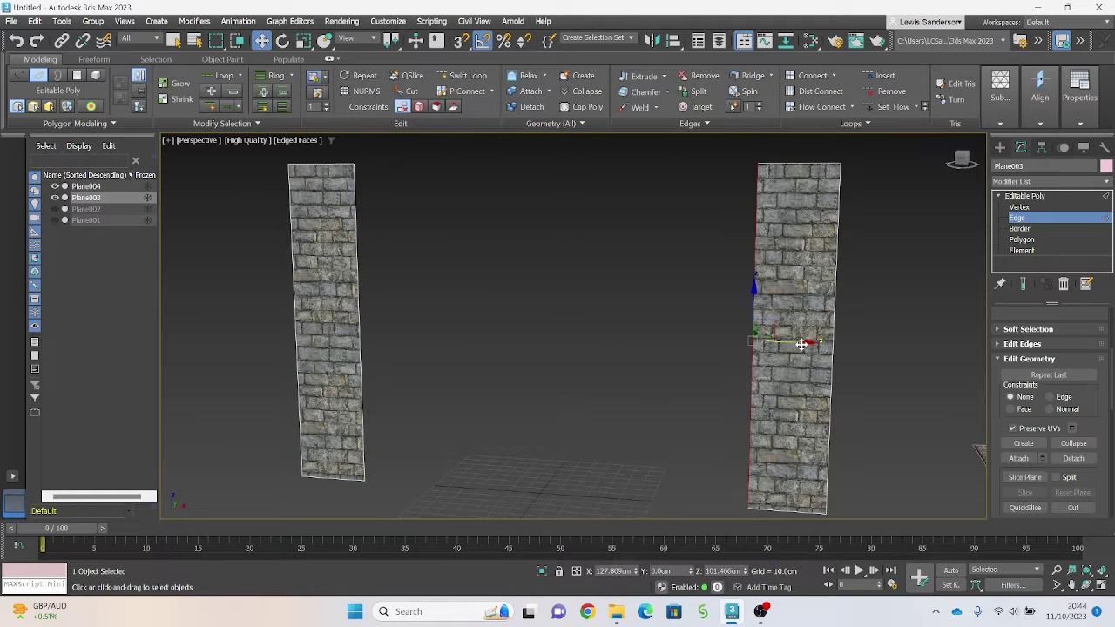
pyautogui.keyDown('shift'); pyautogui.moveTo(800, 345); pyautogui.dragTo(480, 331); pyautogui.keyUp('shift')
pyautogui.hotkey('ctrl', 'z')
pyautogui.hotkey('ctrl', 'z')
pyautogui.hotkey('ctrl', 'z')
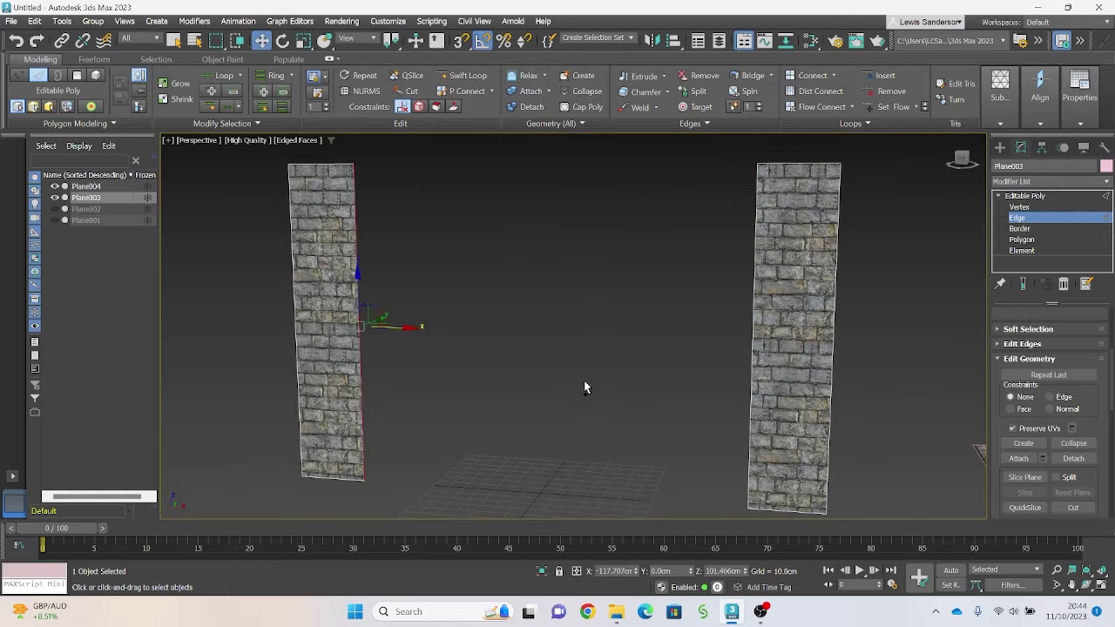
# Step: Leave edge editing on the brick wall and freeze the wall
pyautogui.moveTo(618, 298); pyautogui.dragTo(635, 331, button='middle')
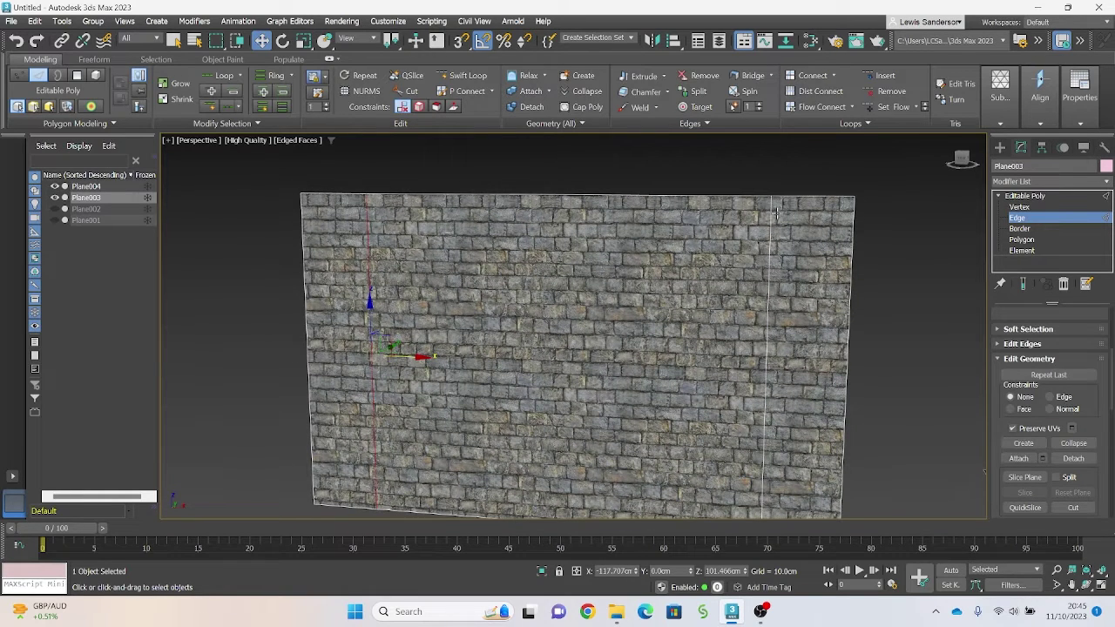
pyautogui.keyDown('alt'); pyautogui.moveTo(648, 257); pyautogui.dragTo(654, 219, button='middle'); pyautogui.keyUp('alt')
pyautogui.scroll(-4, 599, 253)
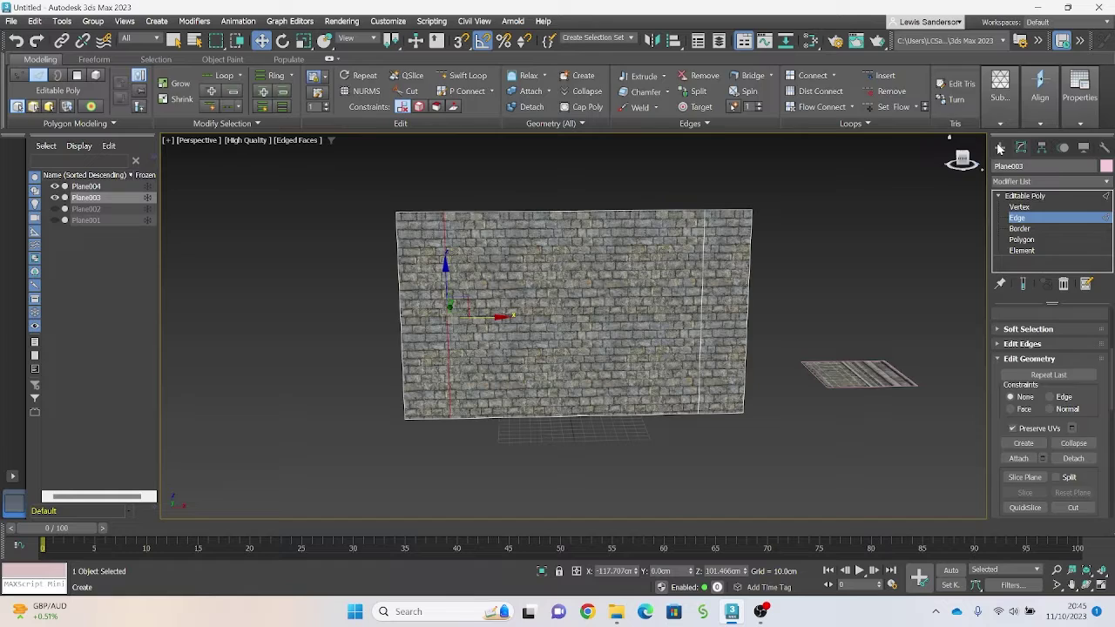
pyautogui.click(1000, 149)
pyautogui.rightClick(602, 285)
pyautogui.moveTo(695, 451)
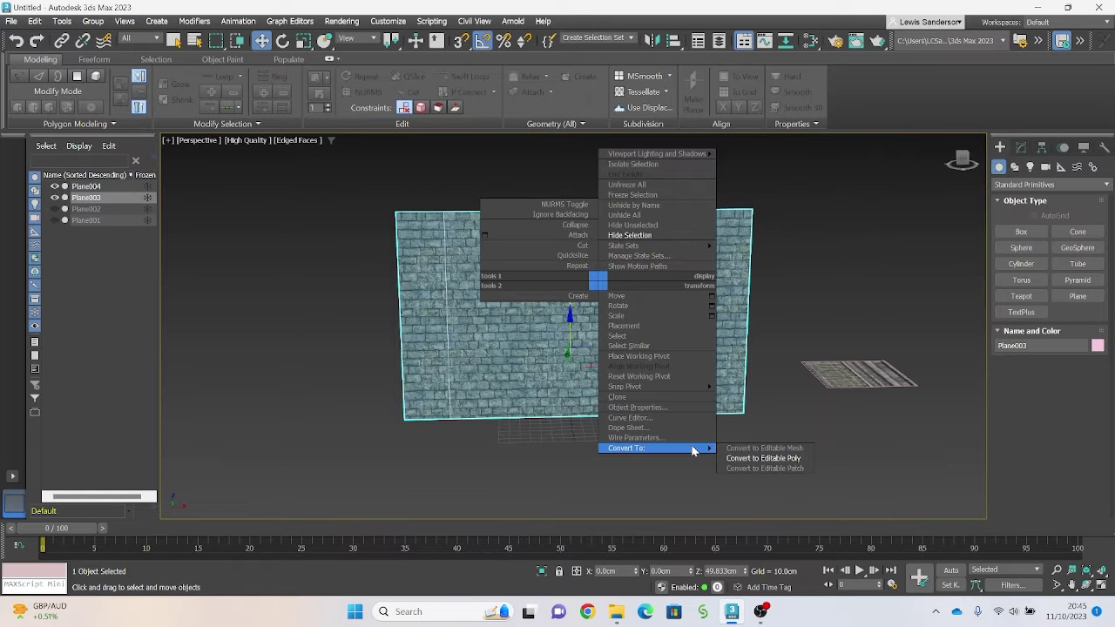
pyautogui.click(647, 195)
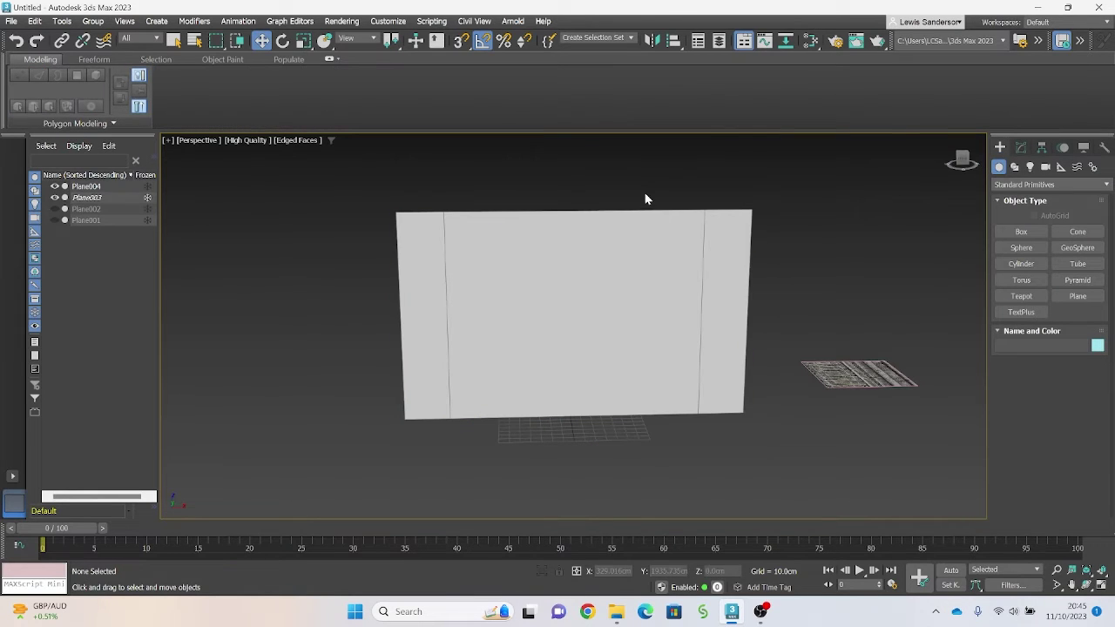
# Step: Select the flat trim plane beside the wall, convert it to an Editable Poly and switch to edge editing
pyautogui.click(854, 366)
pyautogui.keyDown('alt'); pyautogui.moveTo(854, 366); pyautogui.dragTo(799, 324, button='middle'); pyautogui.keyUp('alt')
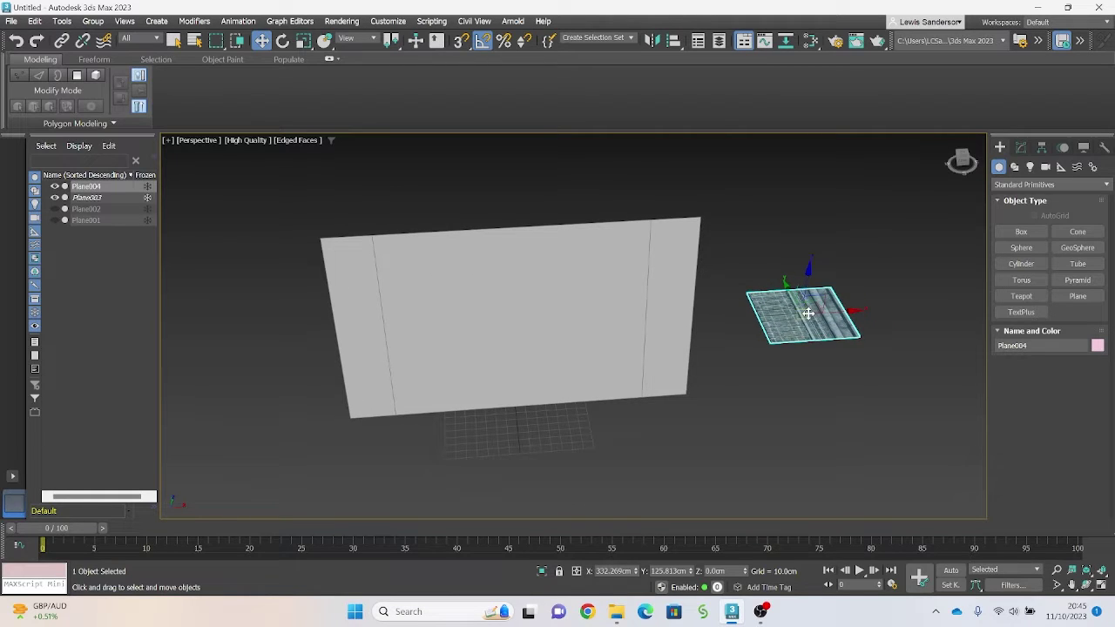
pyautogui.moveTo(802, 315); pyautogui.dragTo(560, 391, button='middle')
pyautogui.scroll(4, 566, 387)
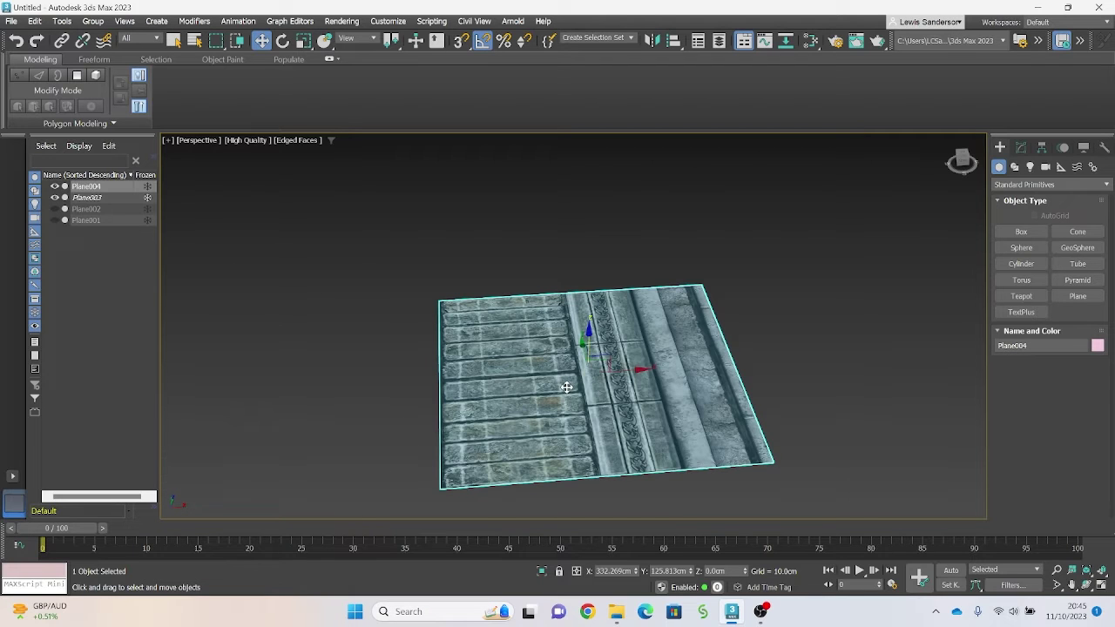
pyautogui.scroll(5, 562, 391)
pyautogui.rightClick(555, 393)
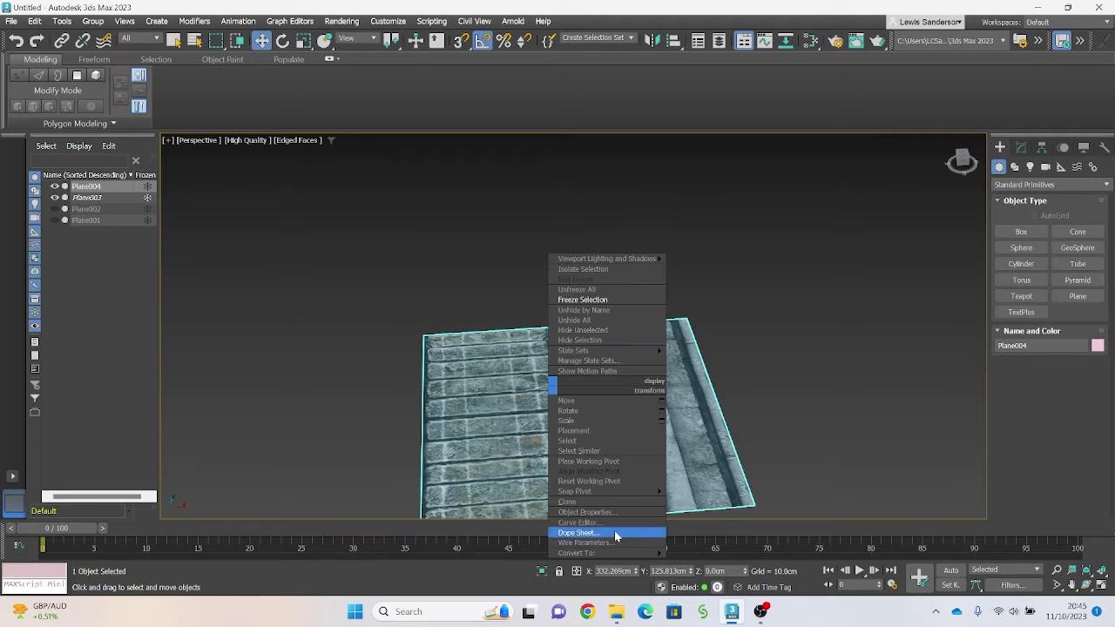
pyautogui.moveTo(608, 556)
pyautogui.click(713, 563)
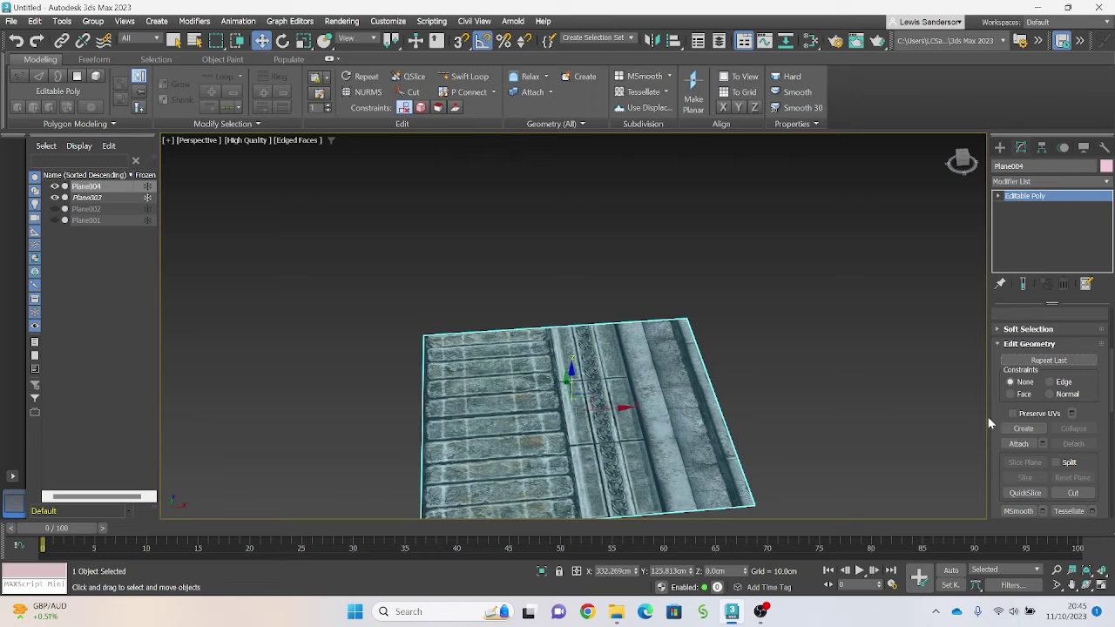
pyautogui.click(997, 196)
pyautogui.click(1033, 218)
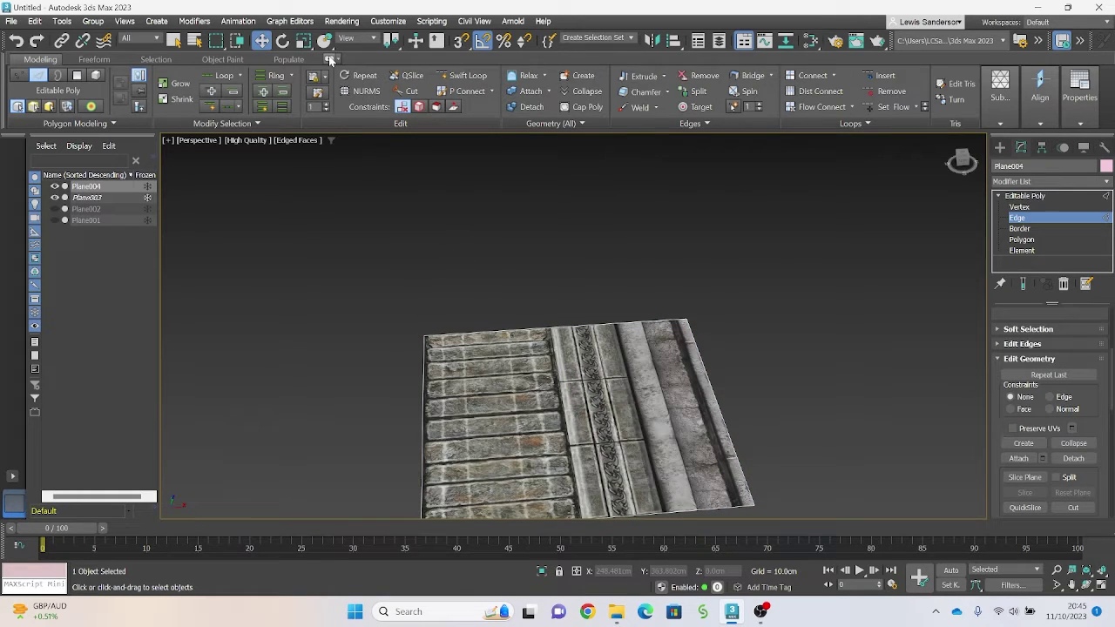
# Step: Insert a lengthwise Swift Loop on the trim plane along the seam between the brick section and the carved stone trim
pyautogui.click(330, 60)
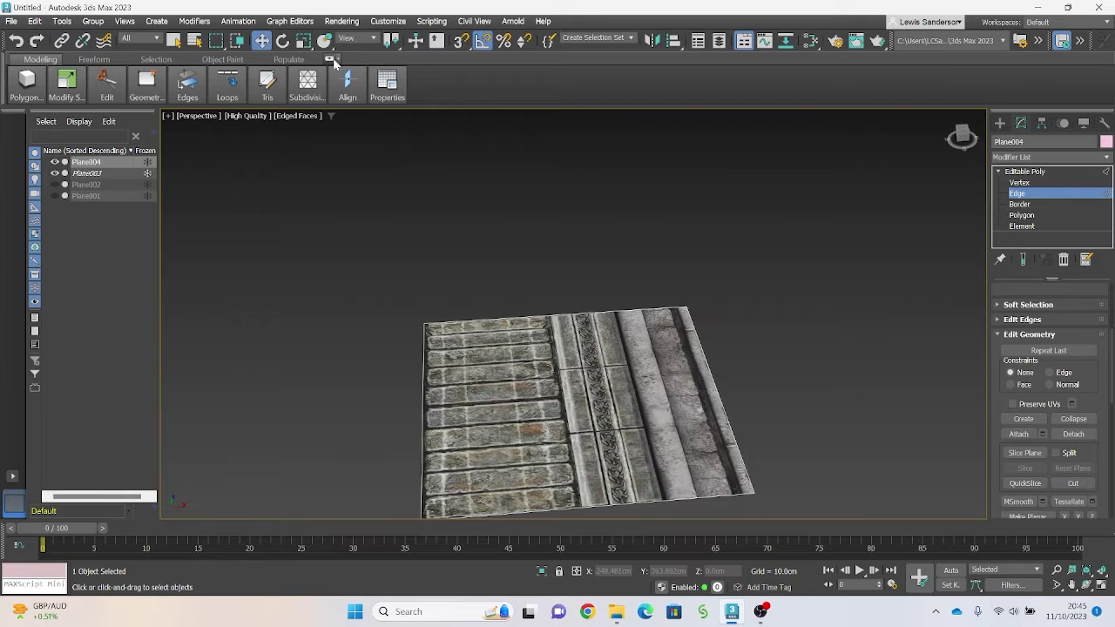
pyautogui.click(332, 59)
pyautogui.click(336, 59)
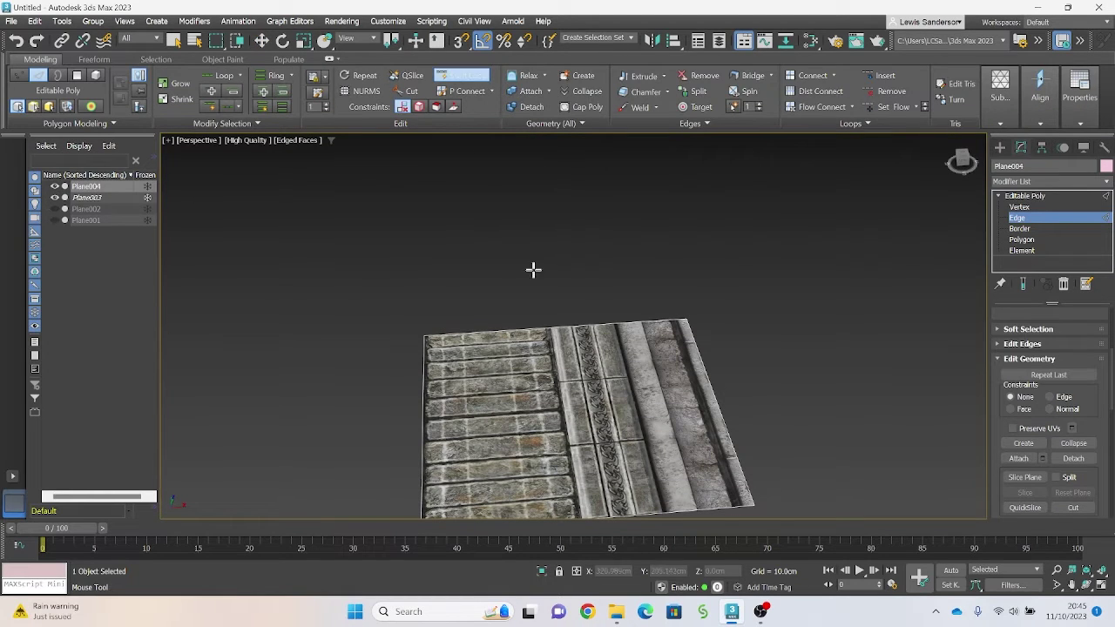
pyautogui.moveTo(641, 331); pyautogui.dragTo(570, 248, button='middle')
pyautogui.scroll(7, 497, 296)
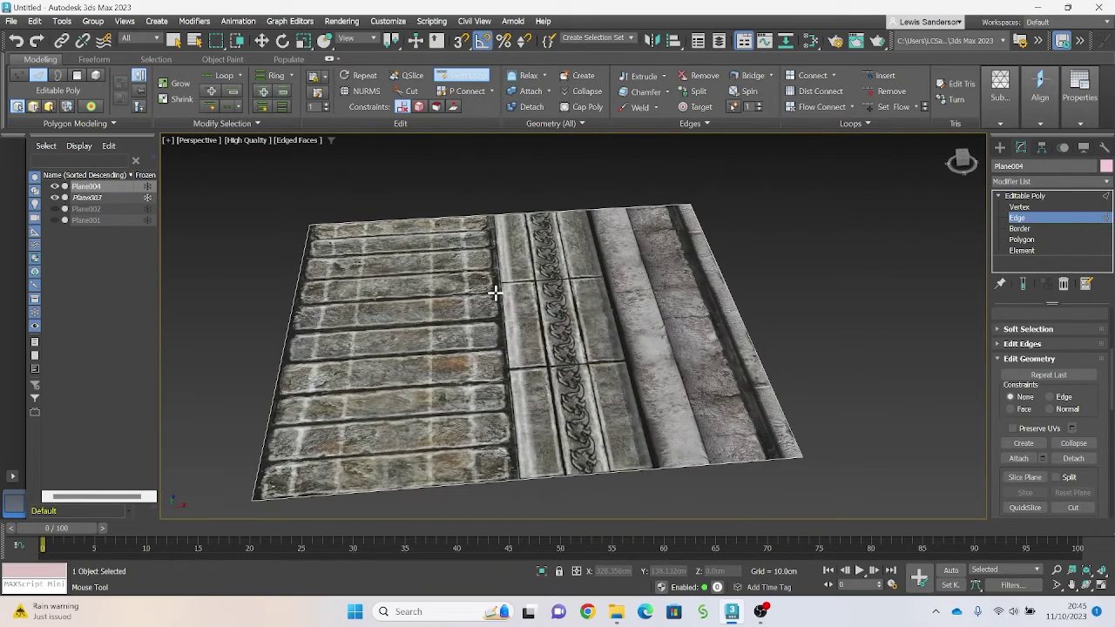
pyautogui.scroll(-5, 497, 300)
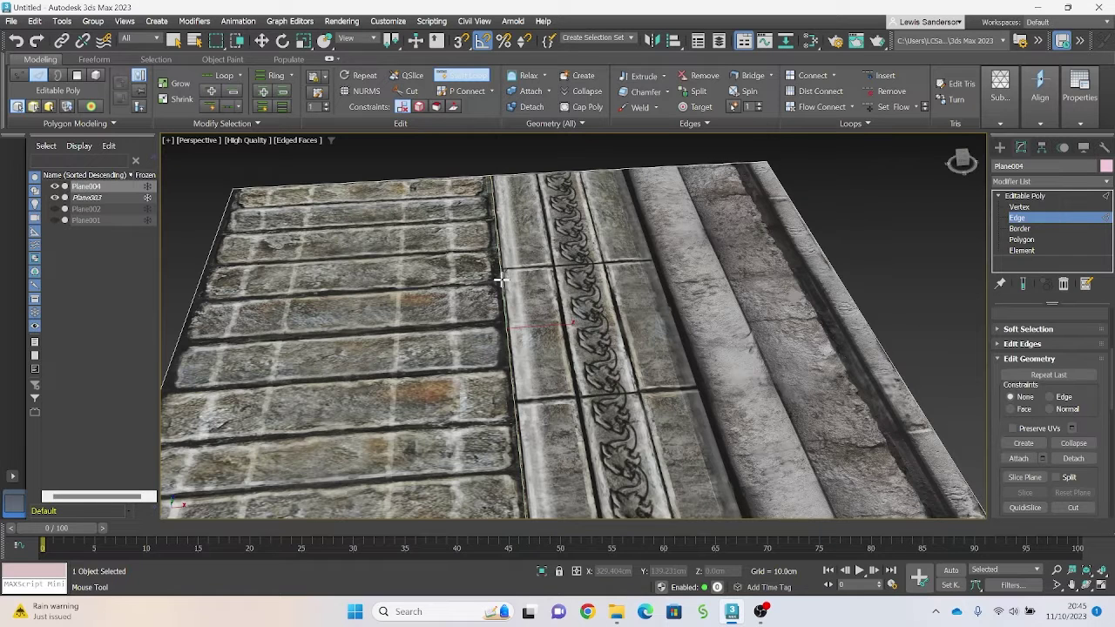
pyautogui.click(501, 279)
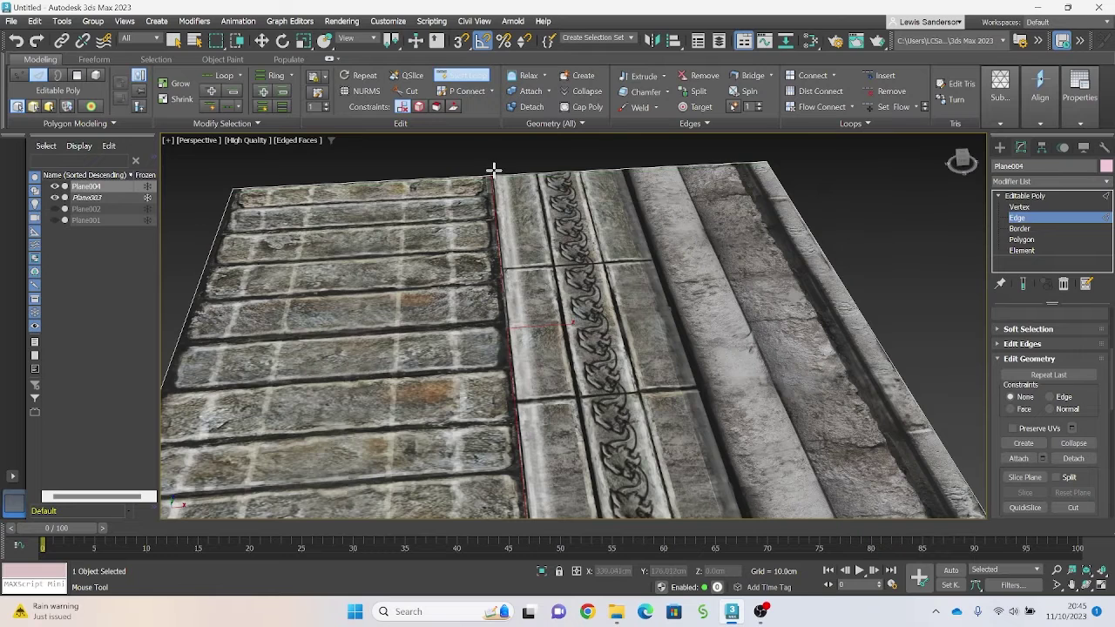
# Step: Insert four more lengthwise loops across the brick section, two near each long side, and leave Swift Loop
pyautogui.click(451, 187)
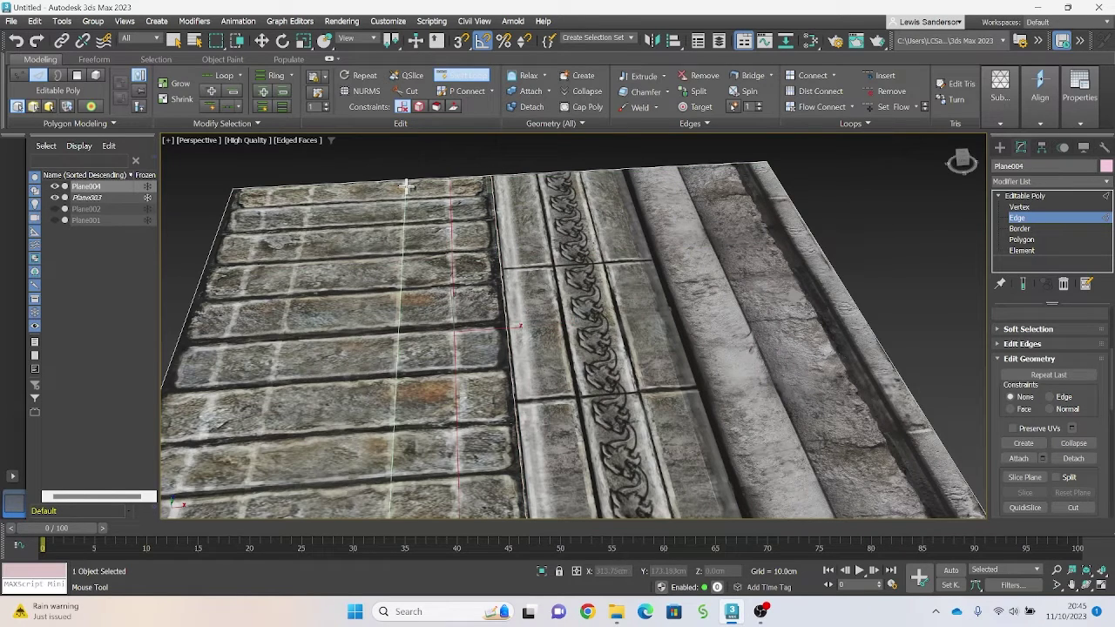
pyautogui.click(405, 186)
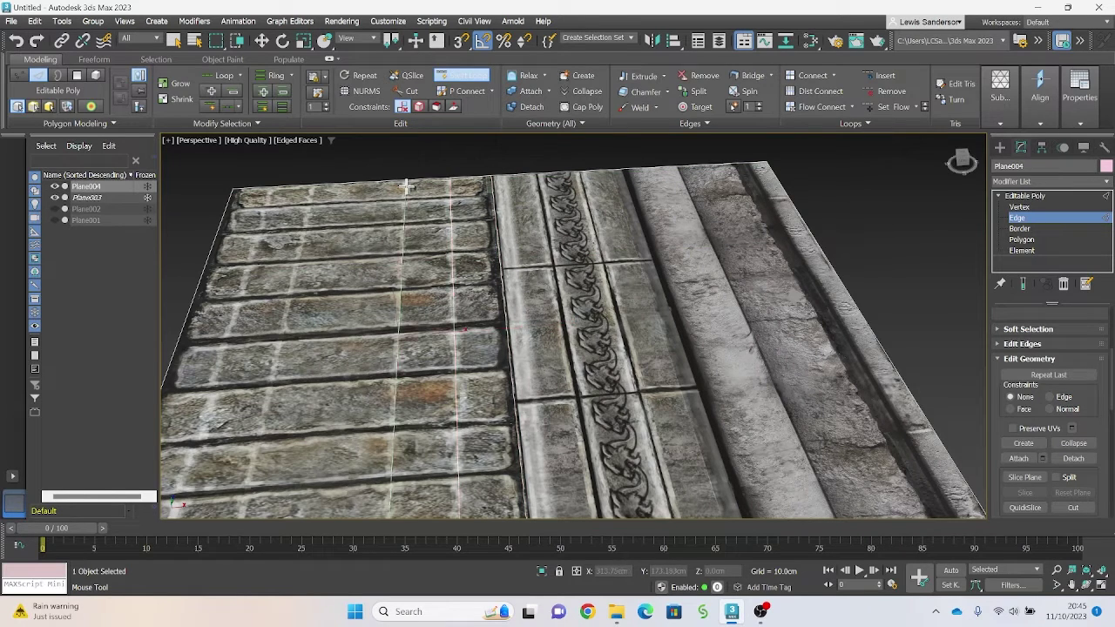
pyautogui.click(311, 195)
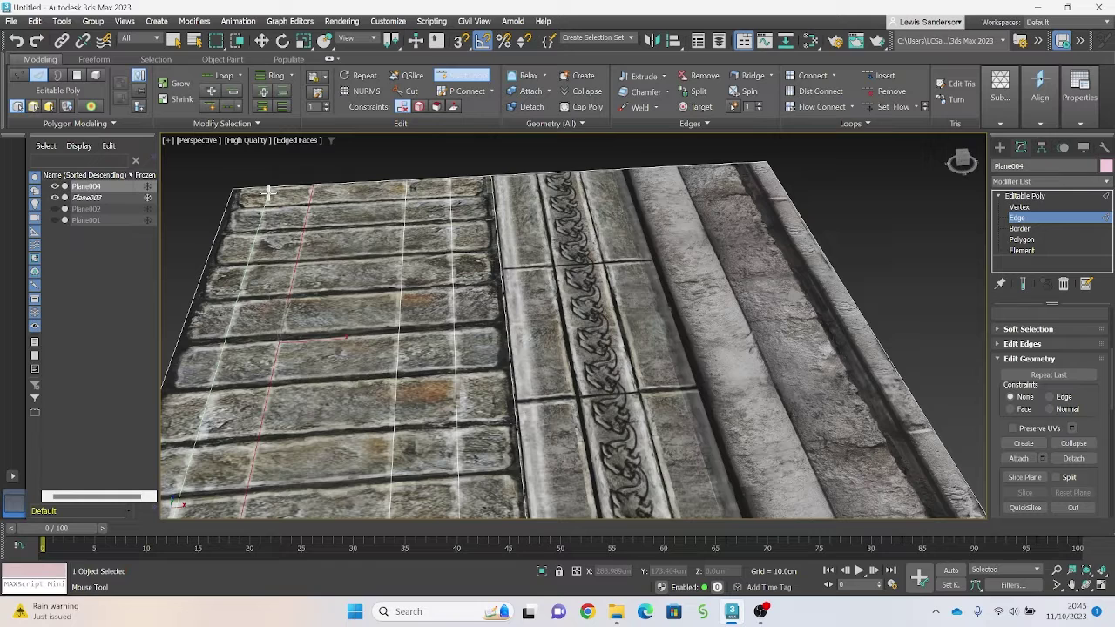
pyautogui.click(269, 194)
pyautogui.rightClick(346, 246)
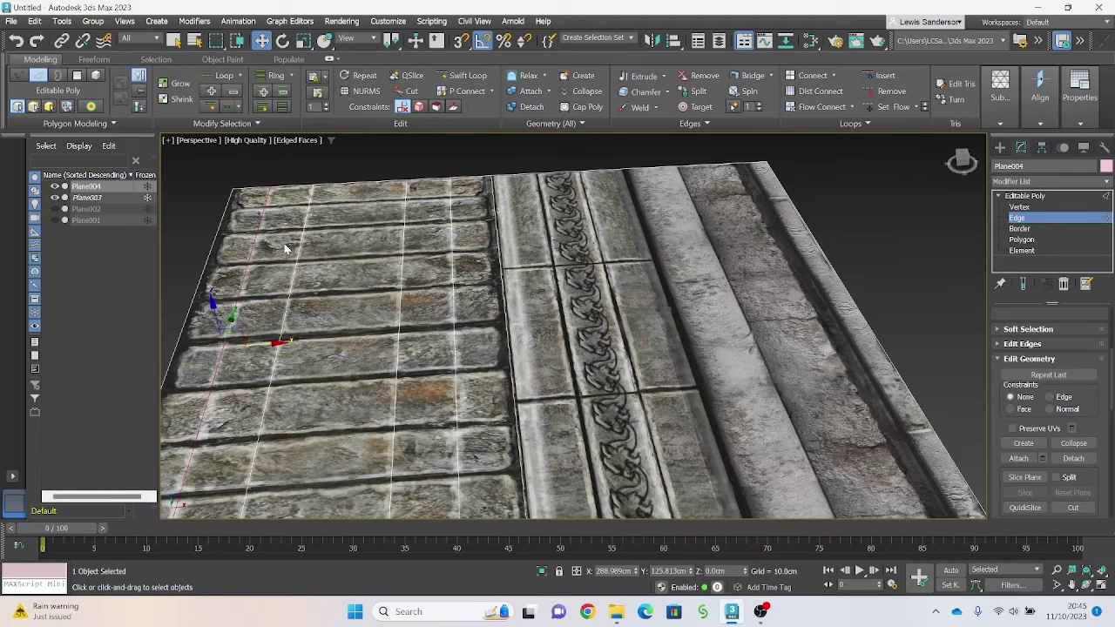
pyautogui.click(496, 236)
pyautogui.click(452, 244)
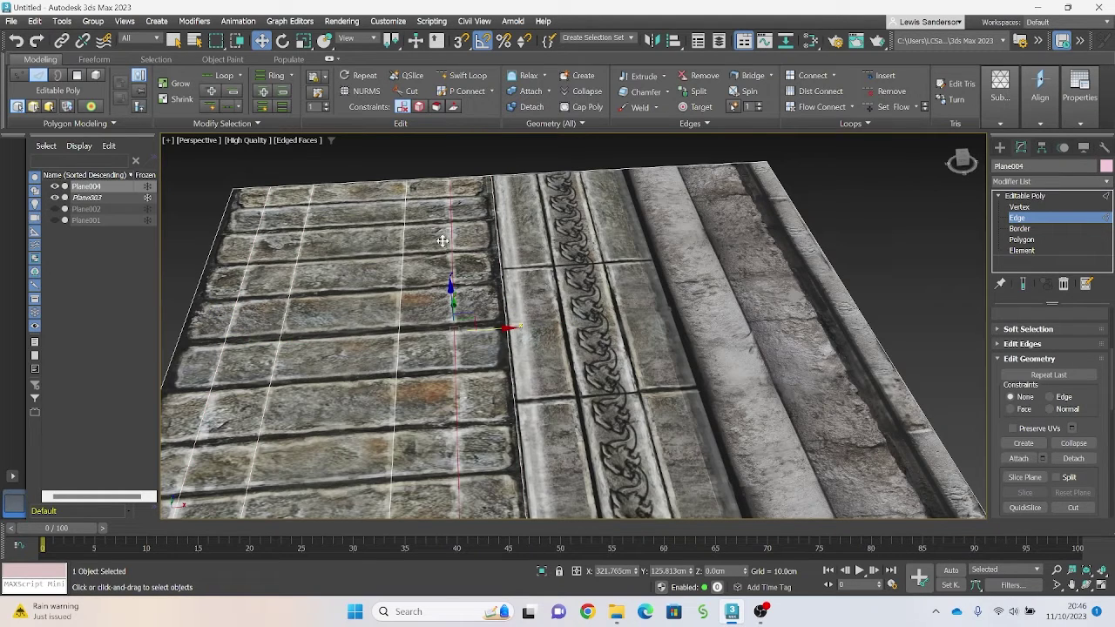
pyautogui.click(406, 243)
pyautogui.doubleClick(297, 247)
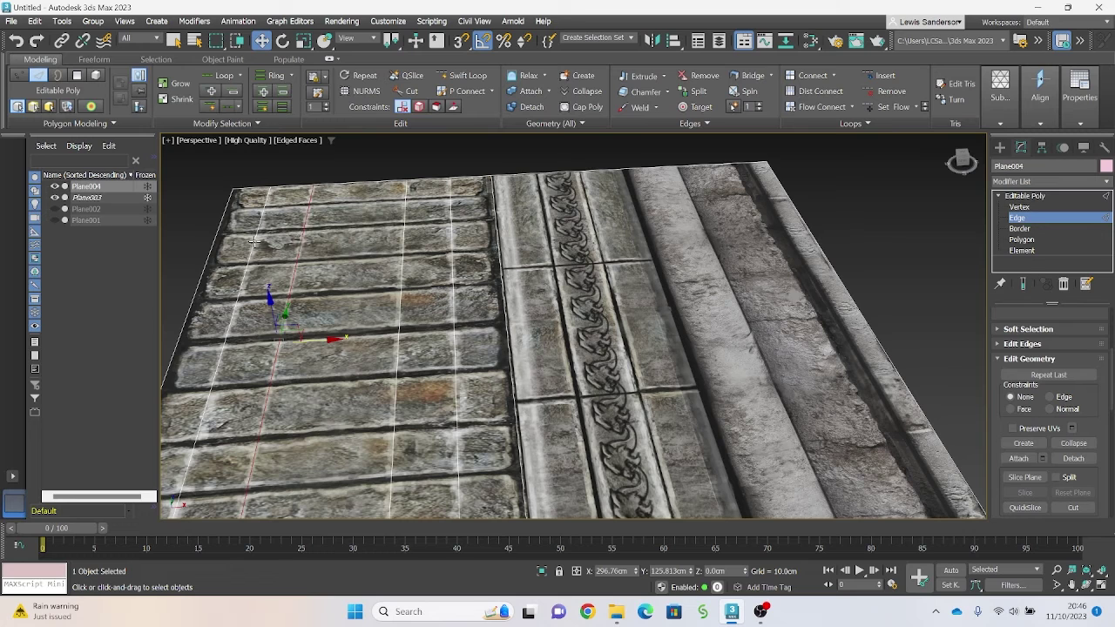
pyautogui.doubleClick(255, 242)
# Step: Delete the large polygon carrying the carved and plain trim so that only the brick section is kept
pyautogui.click(1019, 242)
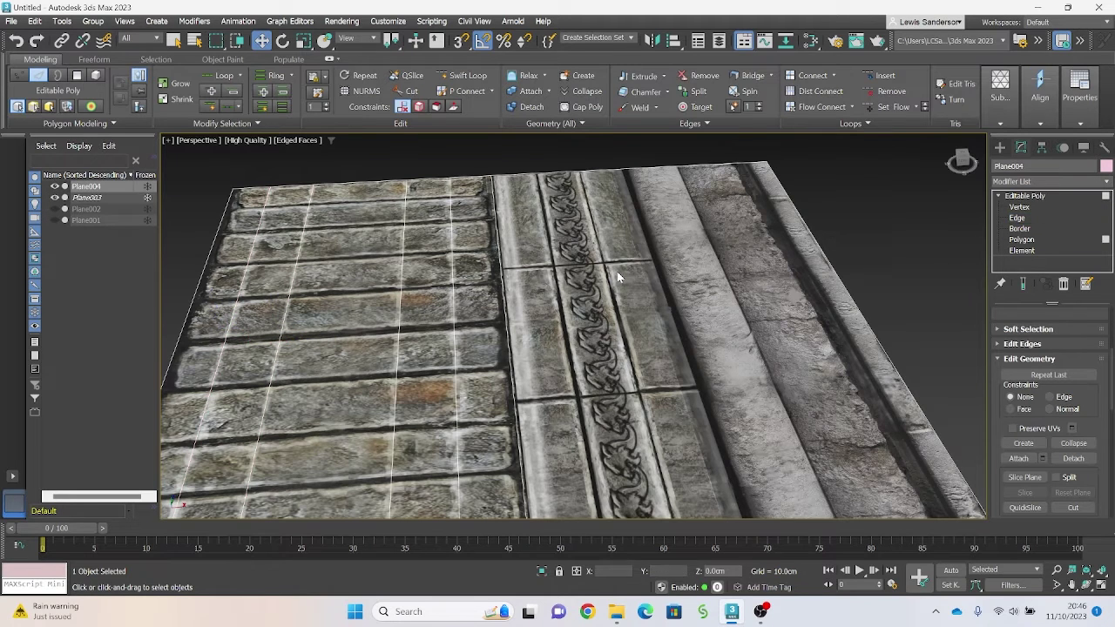
pyautogui.click(617, 273)
pyautogui.scroll(-2, 575, 259)
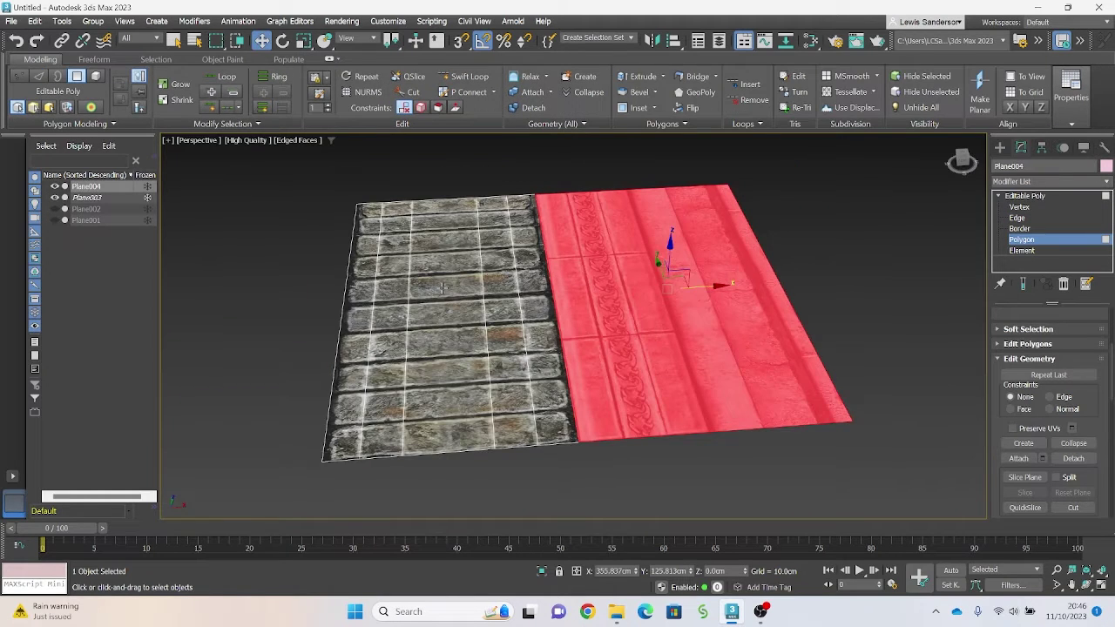
pyautogui.press('Delete')
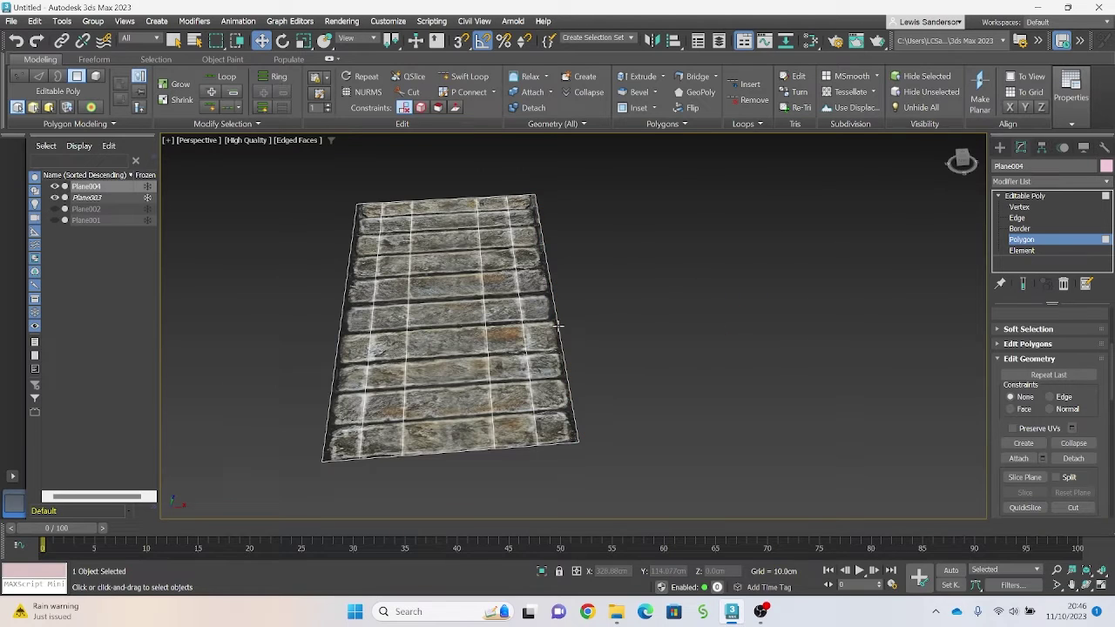
# Step: Select both outer long edges and the outermost loop on each side, and lower them about 9.9 cm along Z
pyautogui.click(1017, 218)
pyautogui.doubleClick(554, 289)
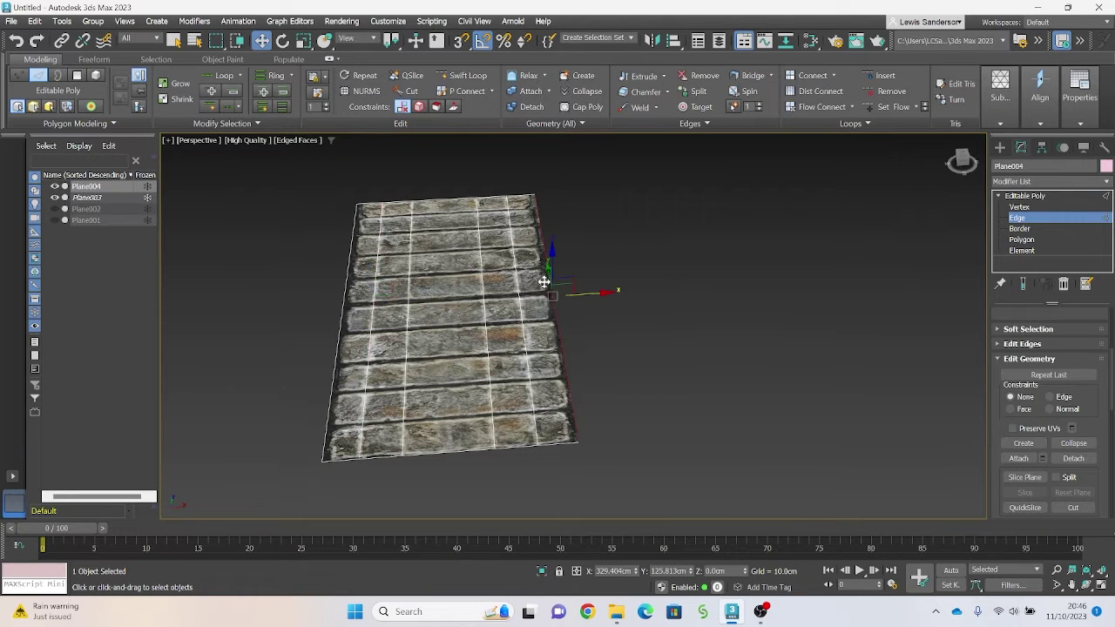
pyautogui.keyDown('alt'); pyautogui.moveTo(558, 291); pyautogui.dragTo(506, 280, button='middle'); pyautogui.keyUp('alt')
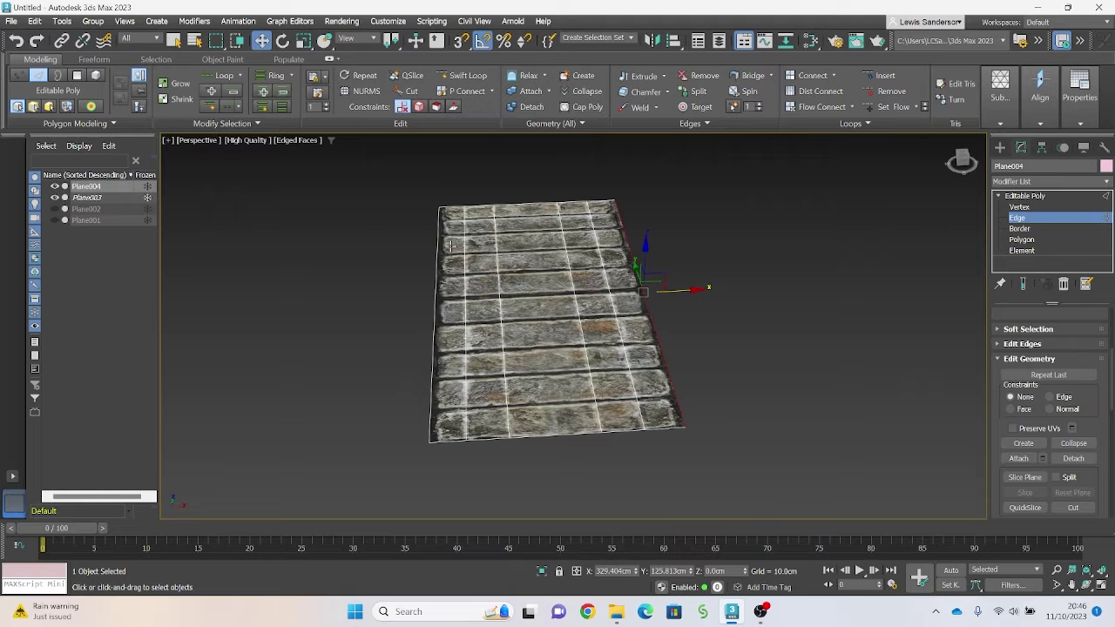
pyautogui.doubleClick(435, 283)
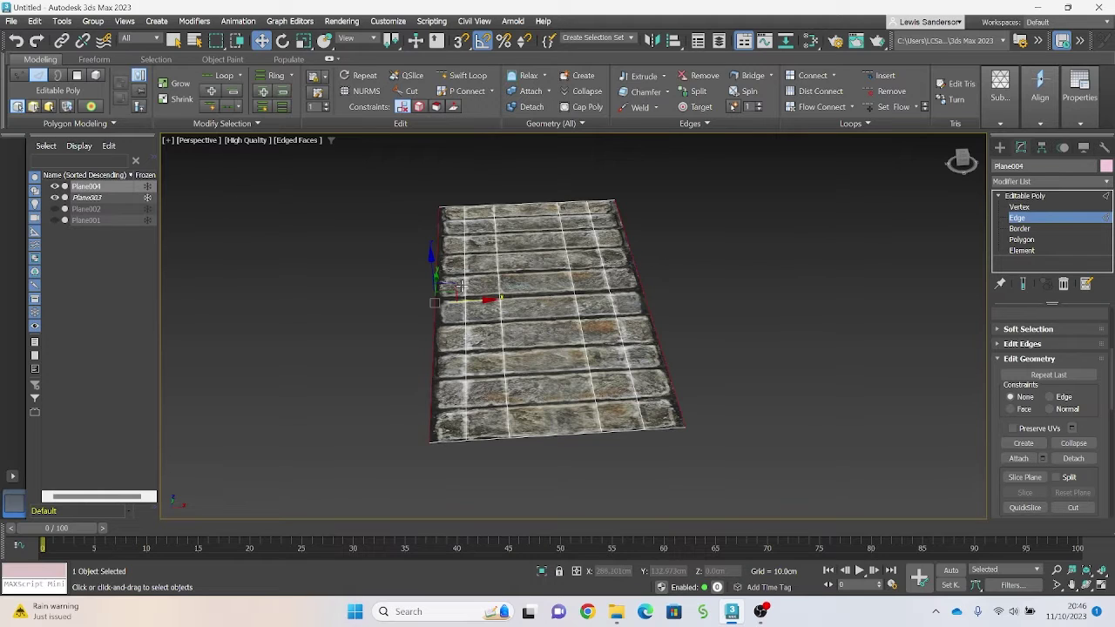
pyautogui.keyDown('ctrl'); pyautogui.click(610, 280); pyautogui.keyUp('ctrl')
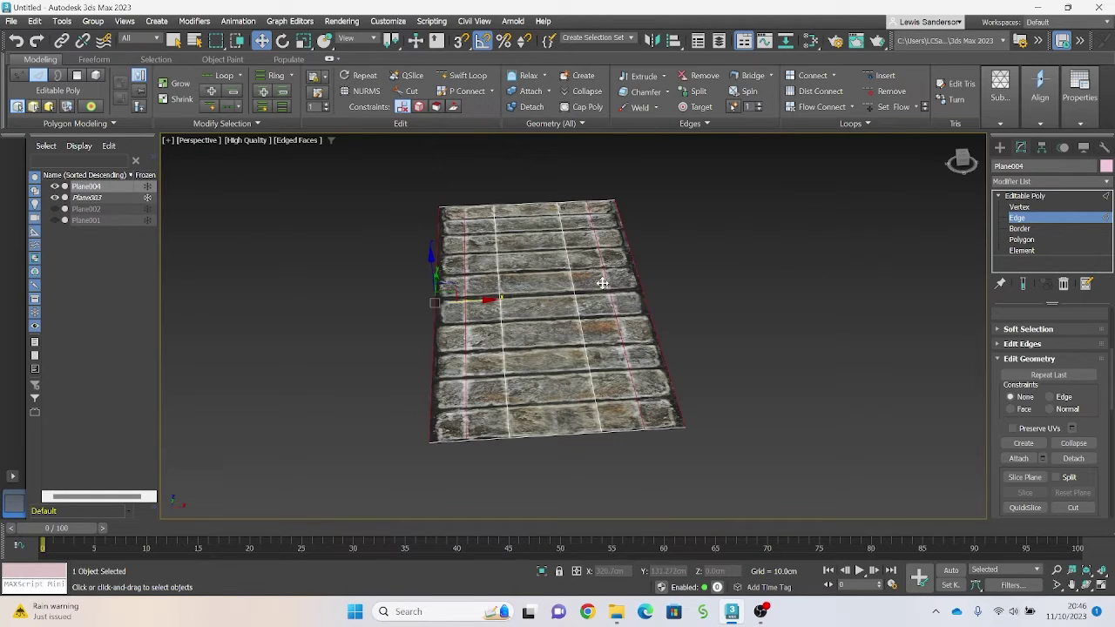
pyautogui.moveTo(433, 258); pyautogui.dragTo(447, 303)
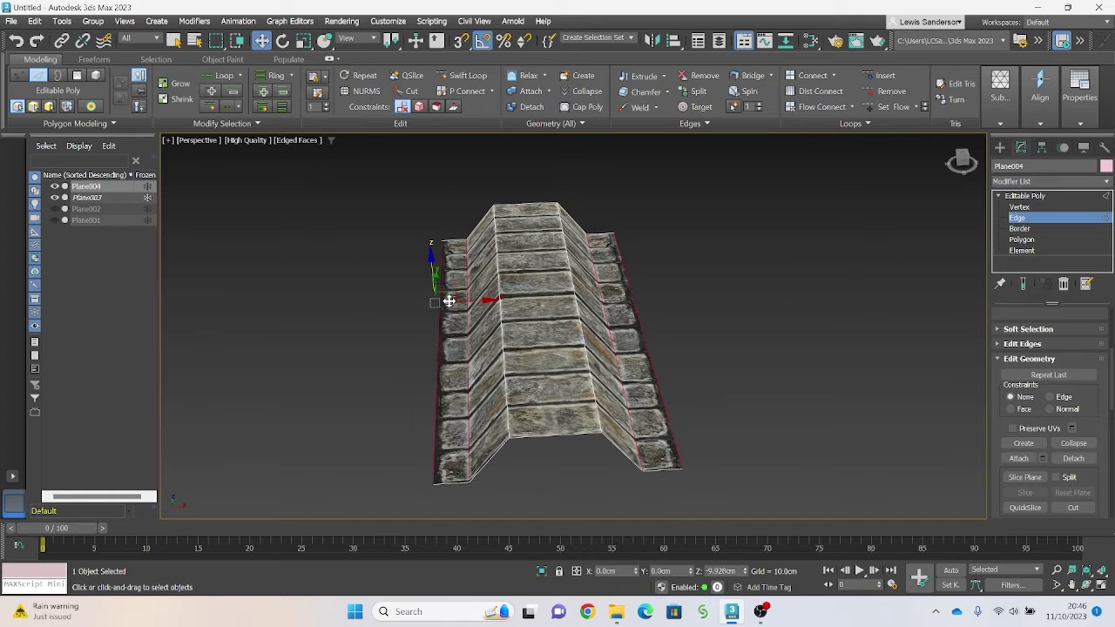
# Step: Select the four outer corner vertices of the lowered flanges and scale them inward along X so the flanges fold underneath
pyautogui.click(1019, 208)
pyautogui.click(679, 465)
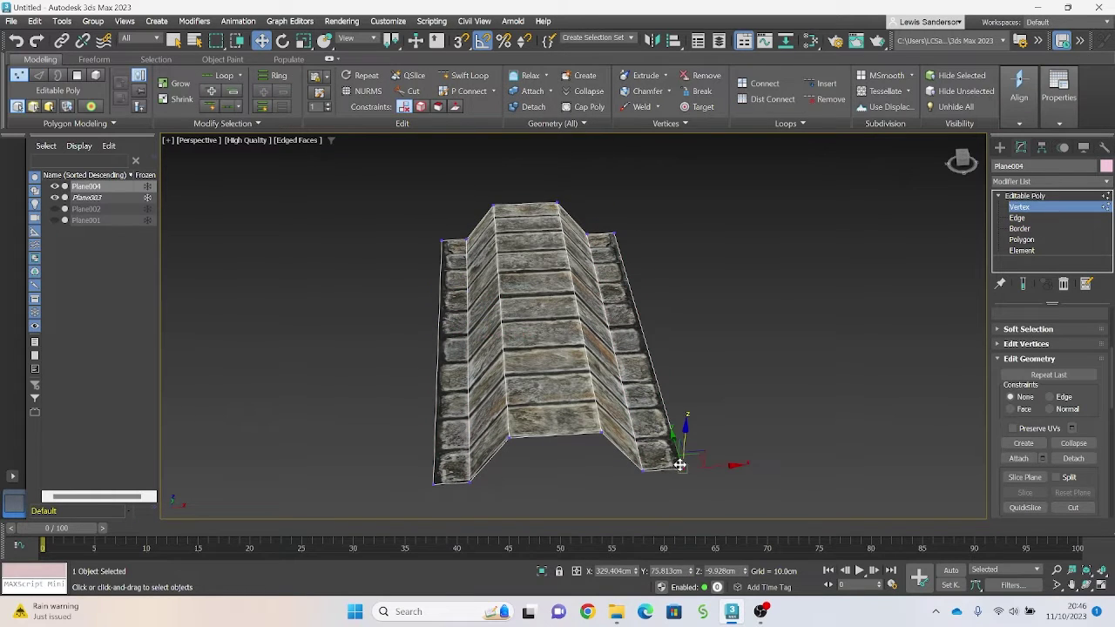
pyautogui.keyDown('ctrl'); pyautogui.click(614, 237); pyautogui.keyUp('ctrl')
pyautogui.keyDown('ctrl'); pyautogui.click(442, 241); pyautogui.keyUp('ctrl')
pyautogui.keyDown('ctrl'); pyautogui.click(433, 484); pyautogui.keyUp('ctrl')
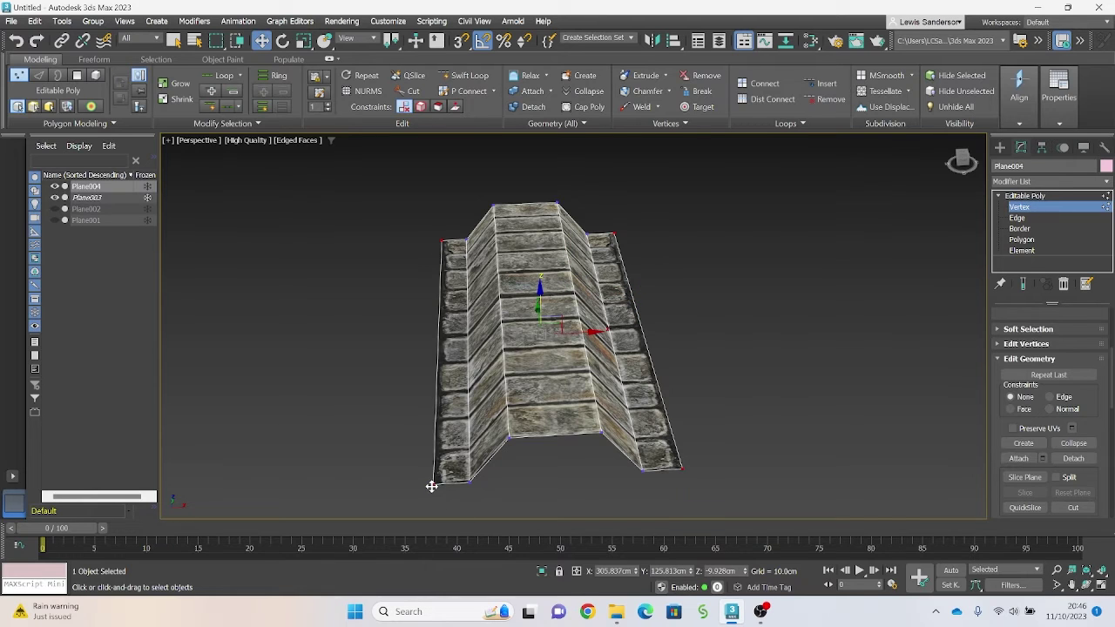
pyautogui.press('r')
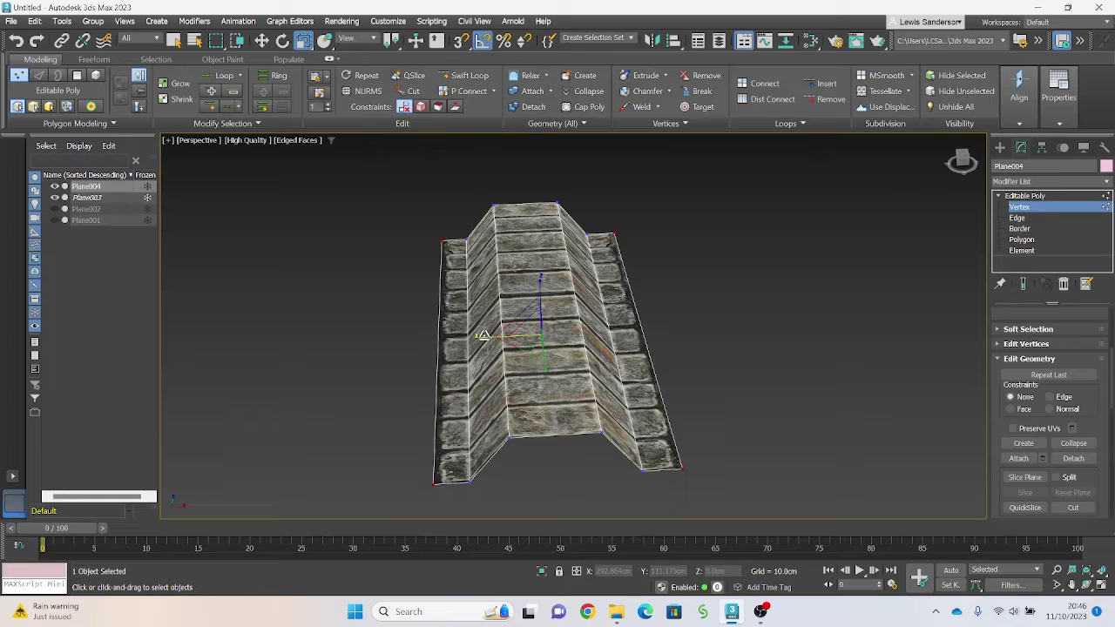
pyautogui.moveTo(485, 336); pyautogui.dragTo(727, 298)
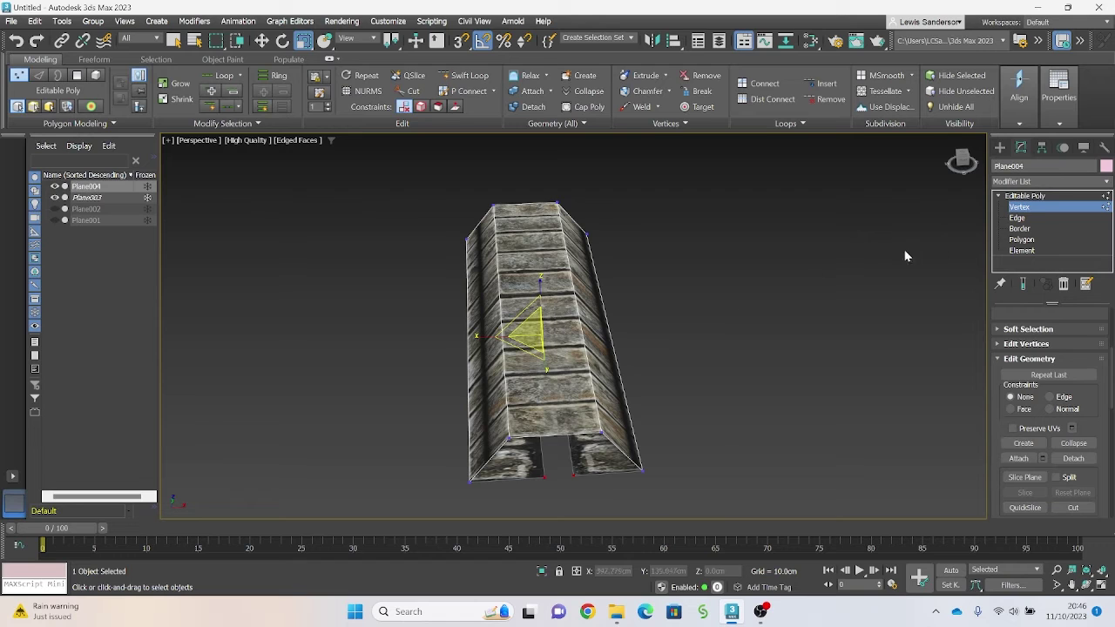
# Step: Select the upper and lower long edges of one sloped side and make them planar in X to form a vertical wall
pyautogui.click(1019, 218)
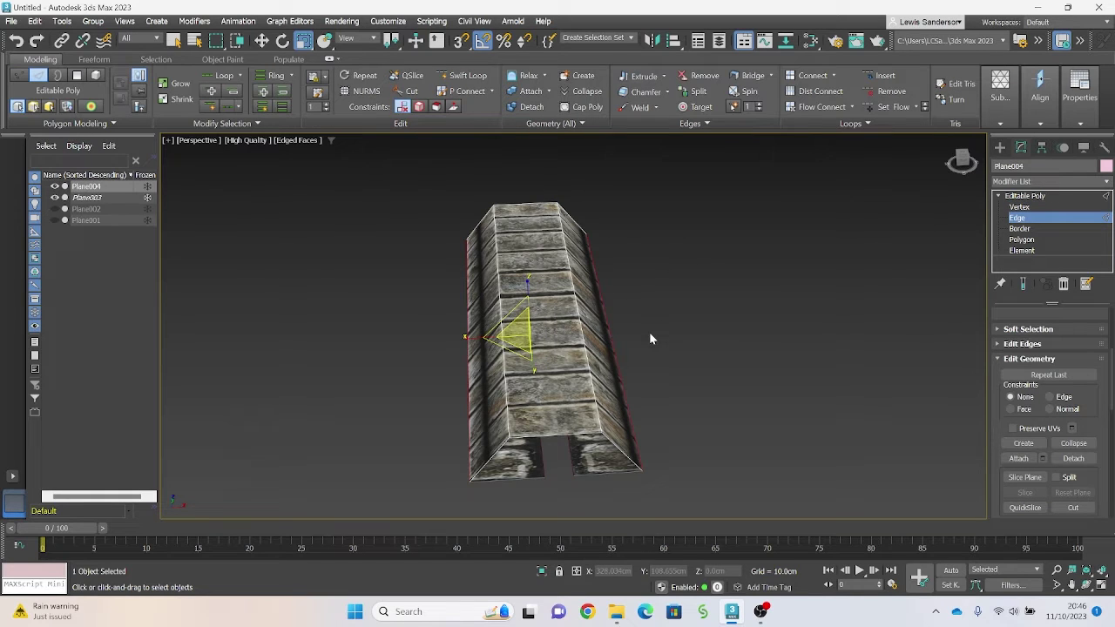
pyautogui.keyDown('alt'); pyautogui.moveTo(648, 338); pyautogui.dragTo(632, 344, button='middle'); pyautogui.keyUp('alt')
pyautogui.press('w')
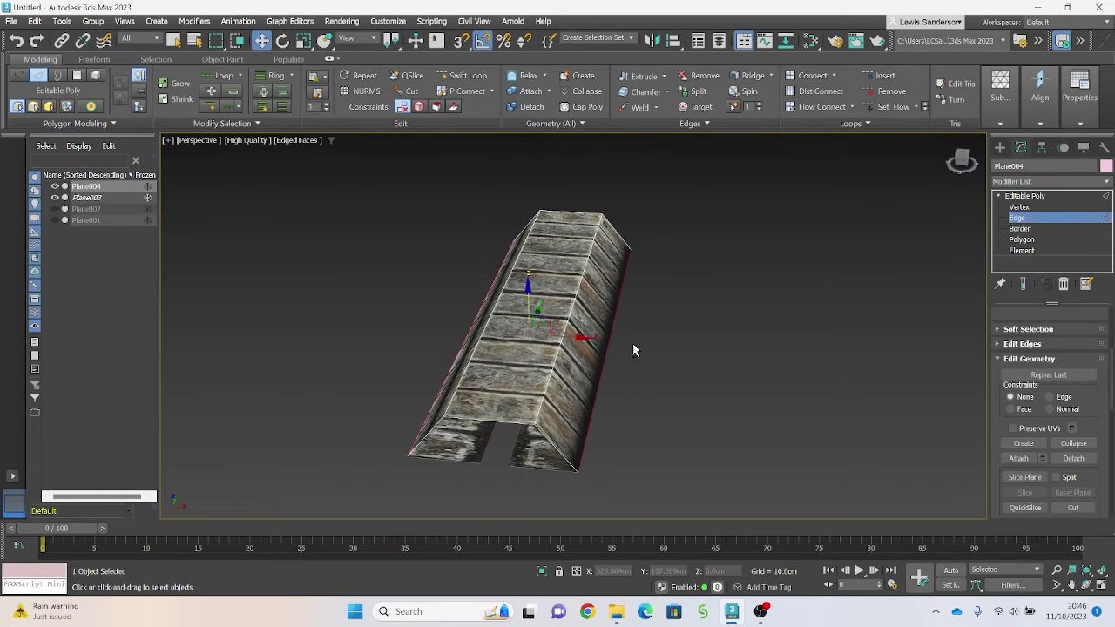
pyautogui.click(608, 342)
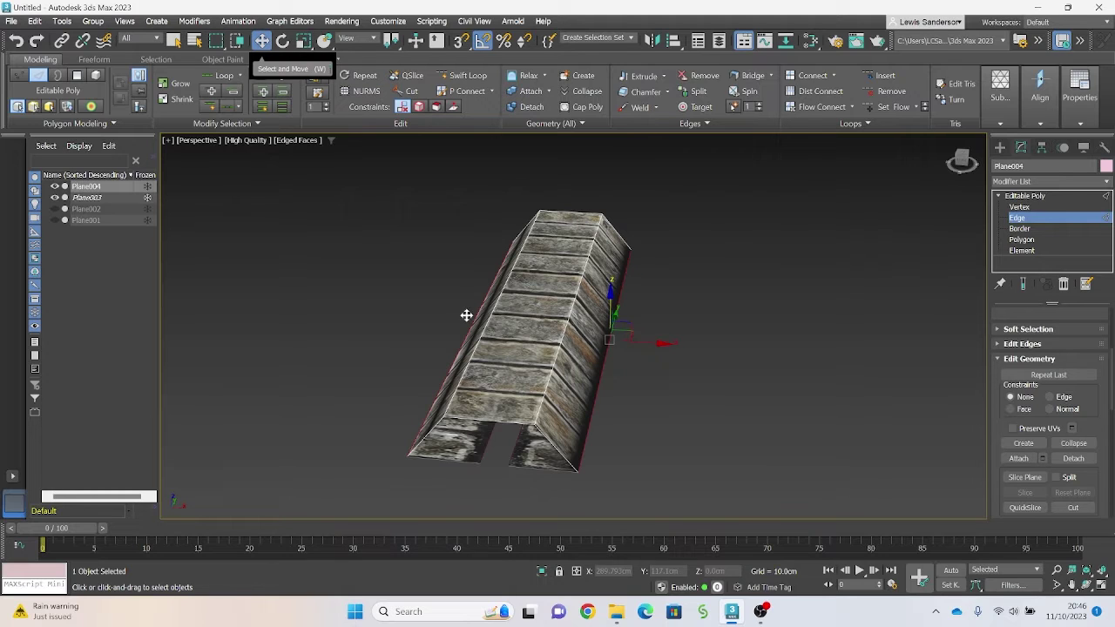
pyautogui.click(575, 294)
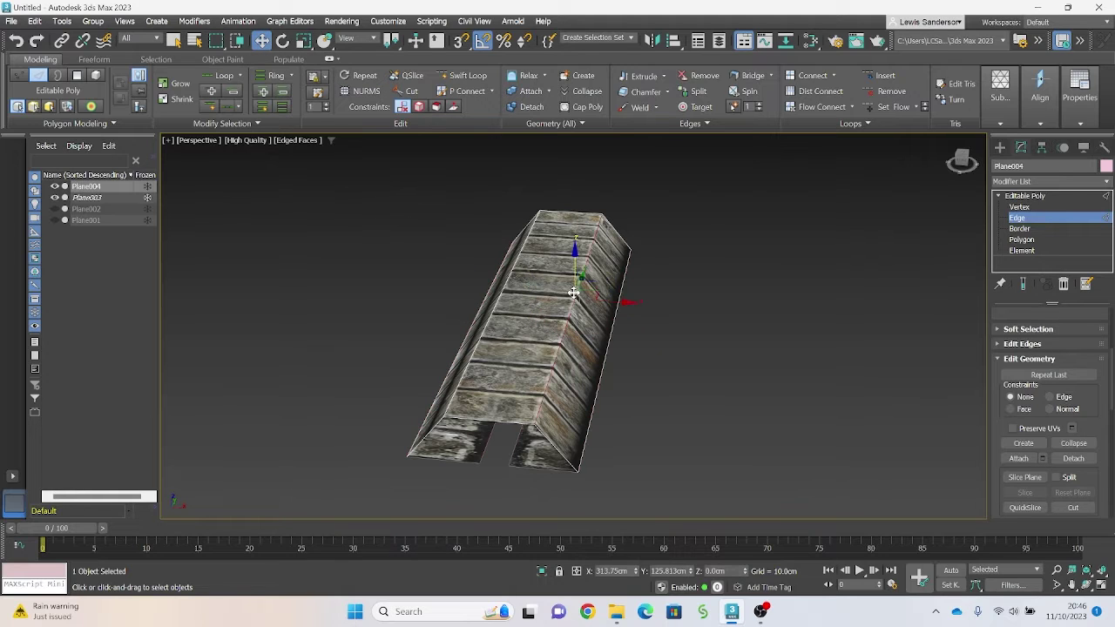
pyautogui.click(599, 376)
pyautogui.click(546, 301)
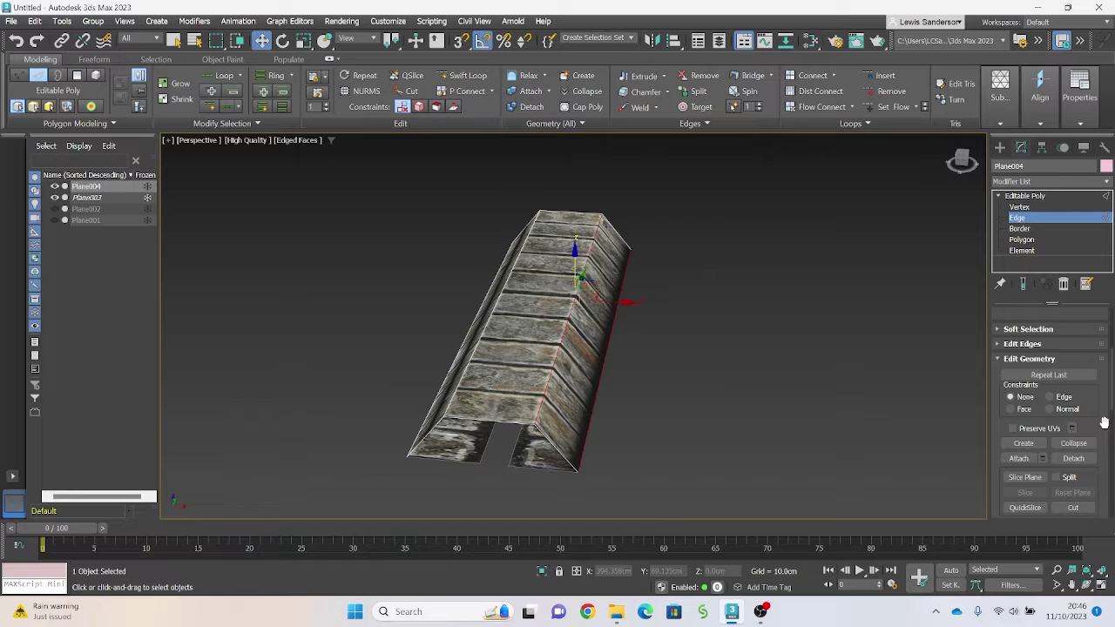
pyautogui.moveTo(1104, 423); pyautogui.dragTo(1094, 336)
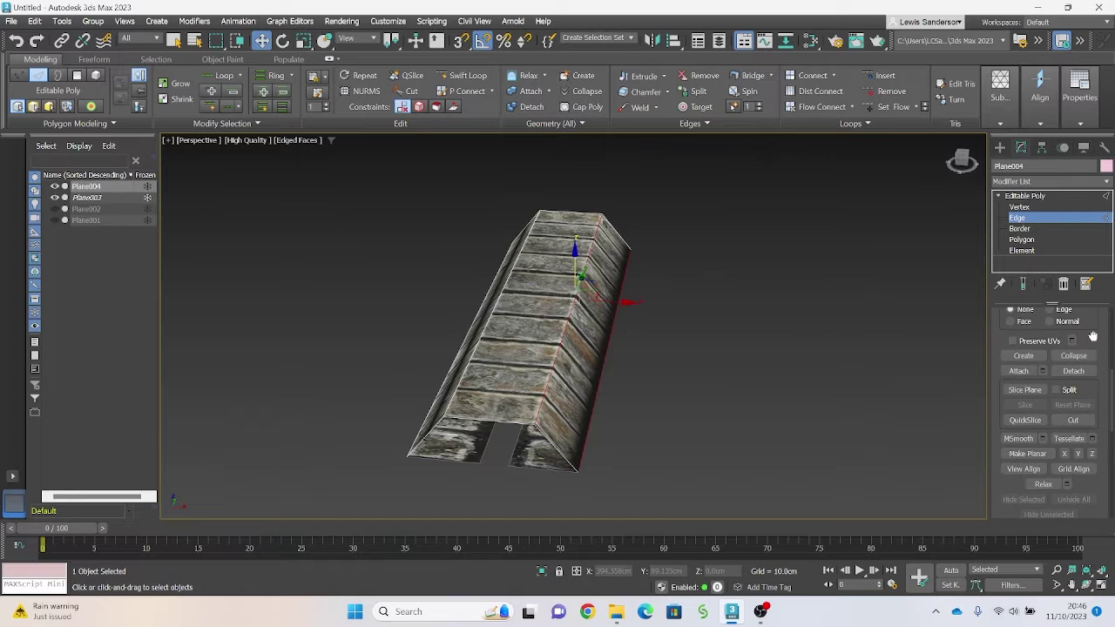
pyautogui.click(1064, 455)
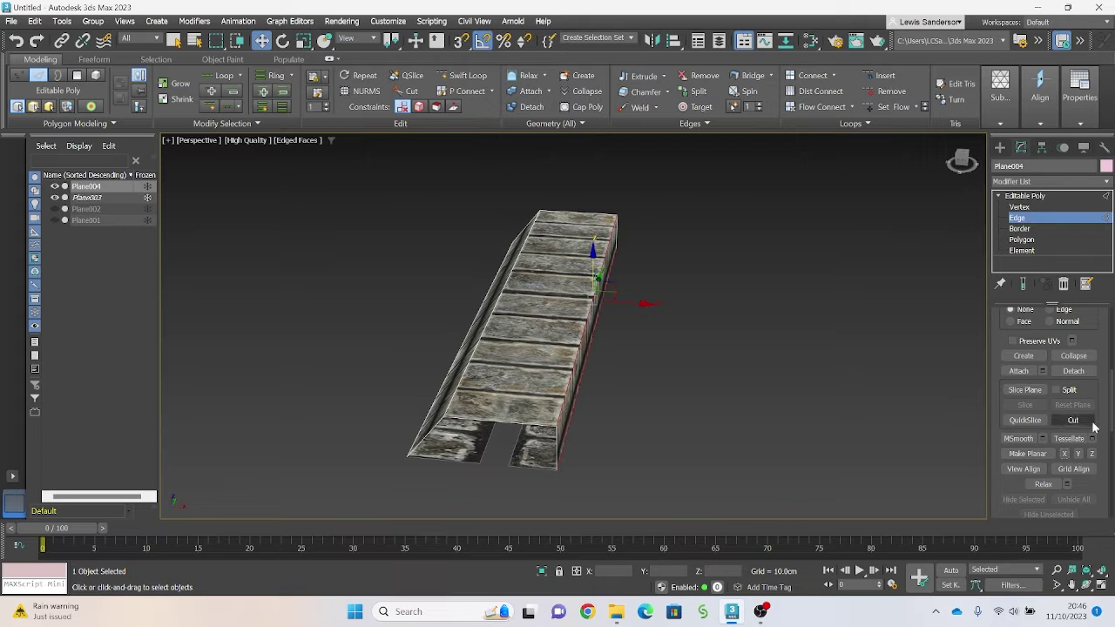
# Step: Make the opposite sloped side vertical as well by aligning its upper and lower long edges planar in X
pyautogui.moveTo(1102, 398); pyautogui.dragTo(1109, 425)
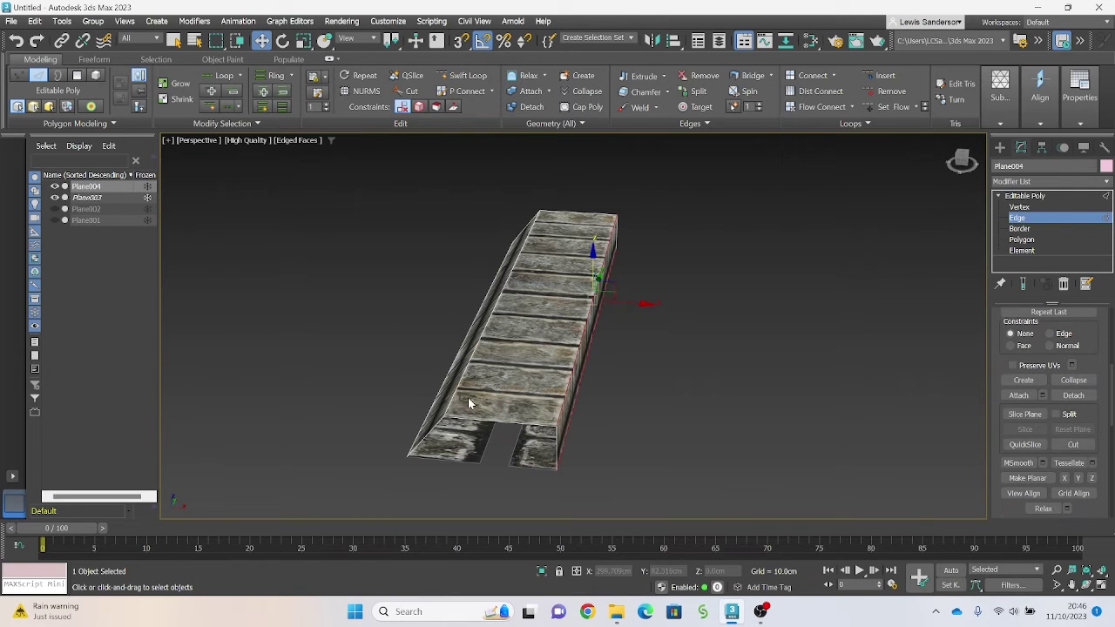
pyautogui.keyDown('alt'); pyautogui.moveTo(506, 377); pyautogui.dragTo(531, 413, button='middle'); pyautogui.keyUp('alt')
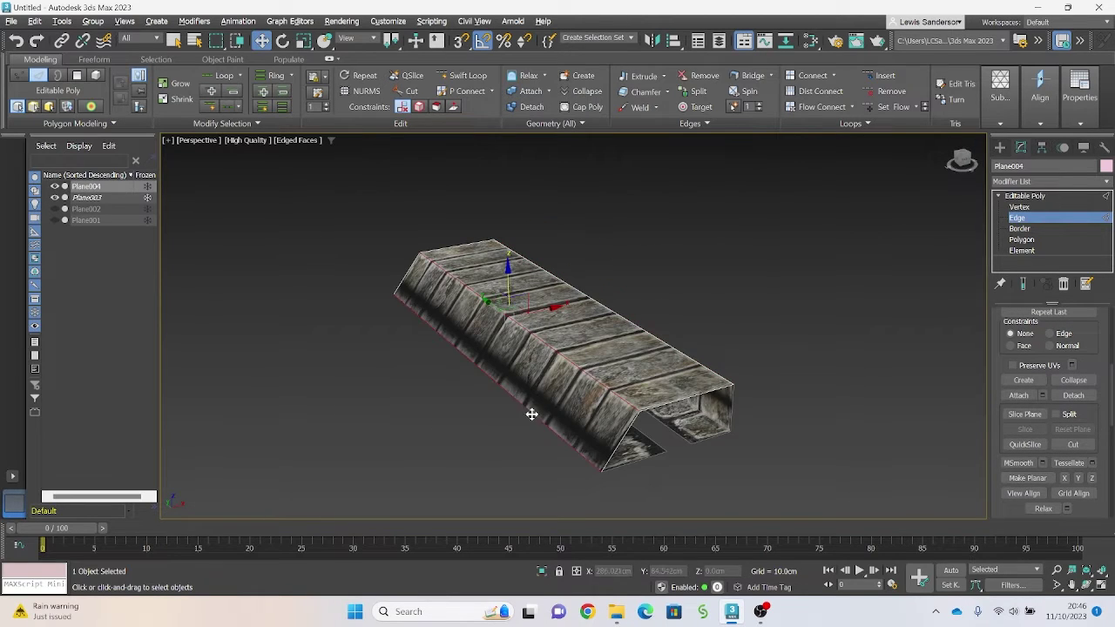
pyautogui.click(1065, 479)
pyautogui.keyDown('alt'); pyautogui.moveTo(610, 362); pyautogui.dragTo(646, 381, button='middle'); pyautogui.keyUp('alt')
pyautogui.keyDown('alt'); pyautogui.moveTo(634, 332); pyautogui.dragTo(648, 350, button='middle'); pyautogui.keyUp('alt')
# Step: Leave edge editing and scale the whole beam along X to about 47% to make it narrower
pyautogui.click(1001, 147)
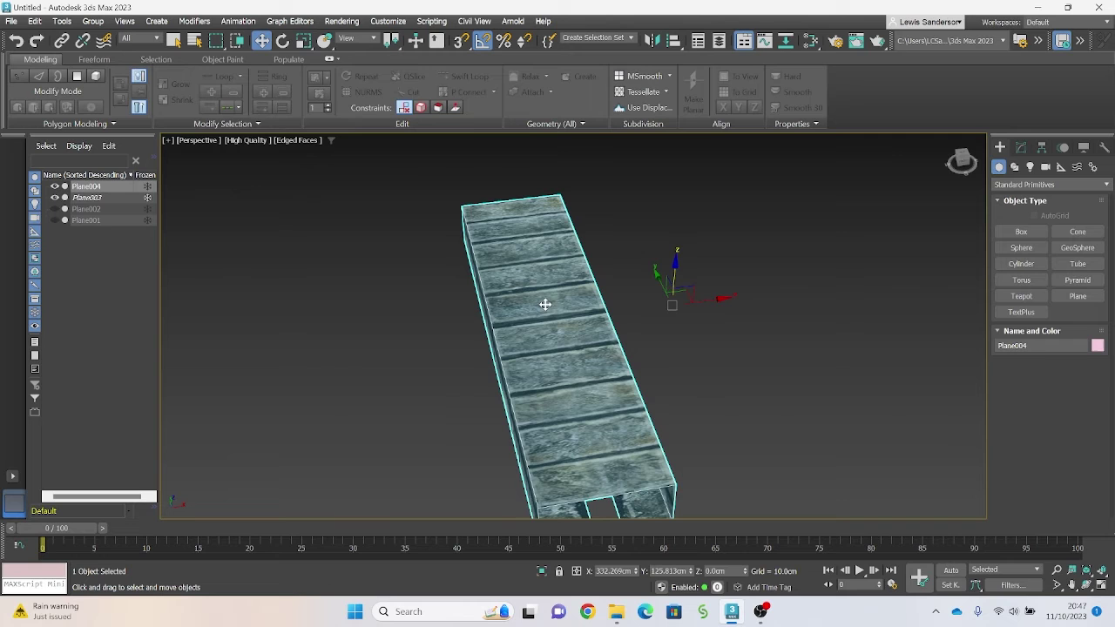
pyautogui.press('r')
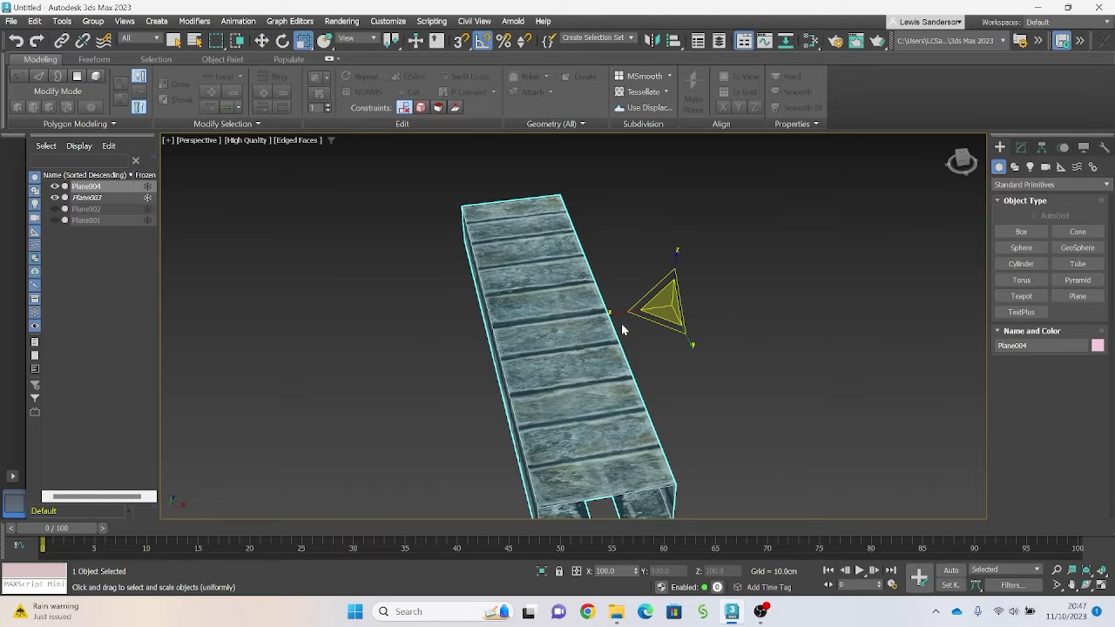
pyautogui.click(619, 318)
pyautogui.click(567, 316)
pyautogui.press('r')
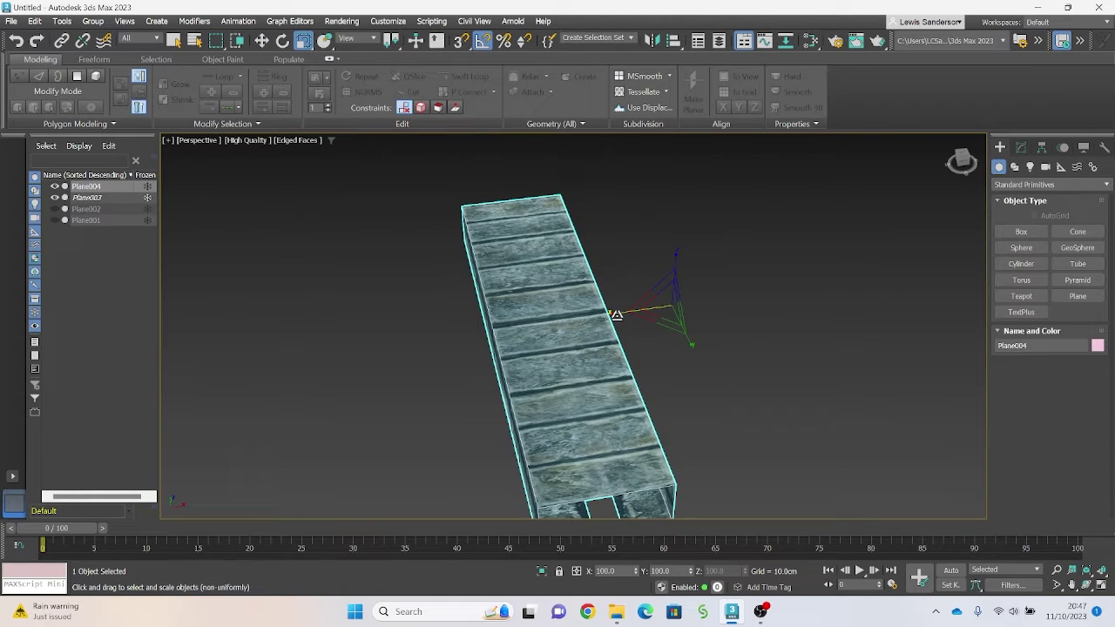
pyautogui.moveTo(616, 315); pyautogui.dragTo(650, 307)
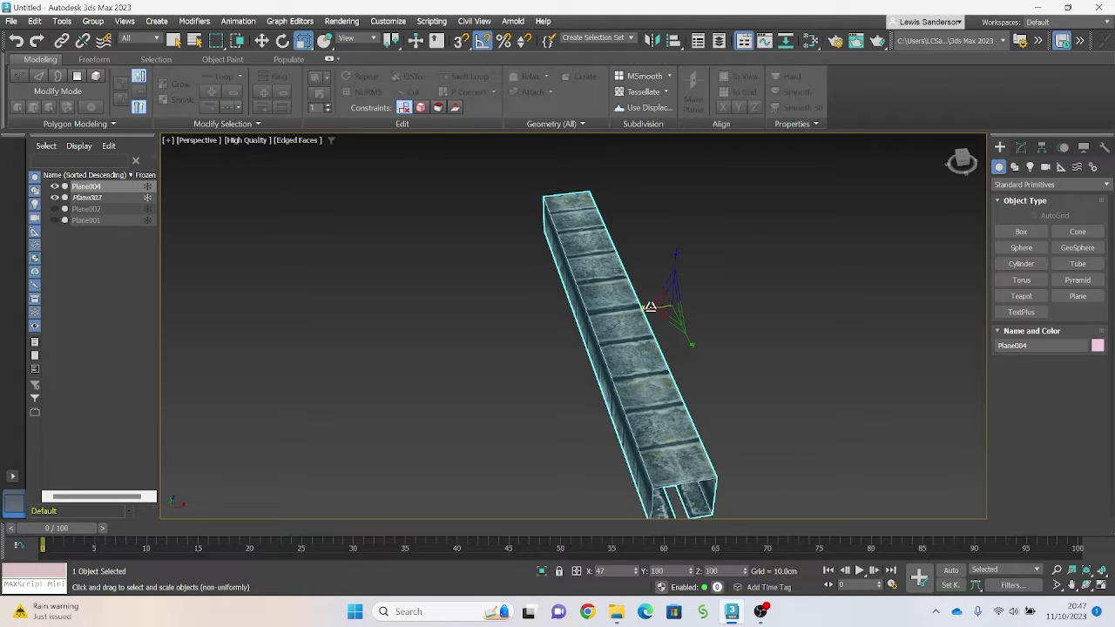
pyautogui.click(262, 40)
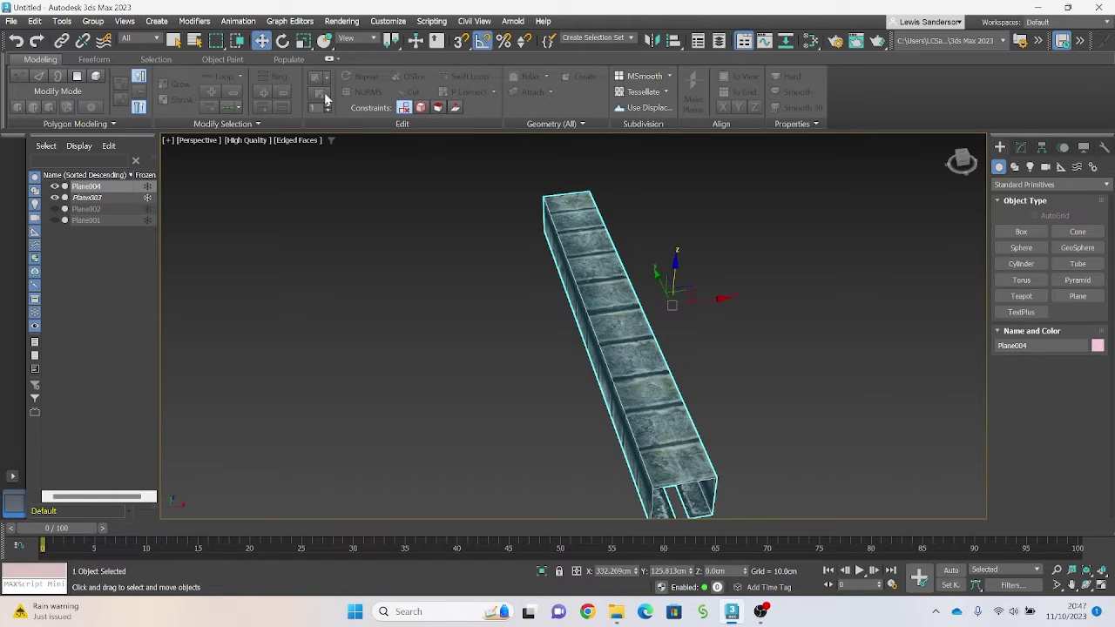
# Step: Enable pivot-only adjustment for the narrowed beam and turn on snapping to Vertex and Edge/Segment
pyautogui.moveTo(688, 292); pyautogui.dragTo(694, 249, button='middle')
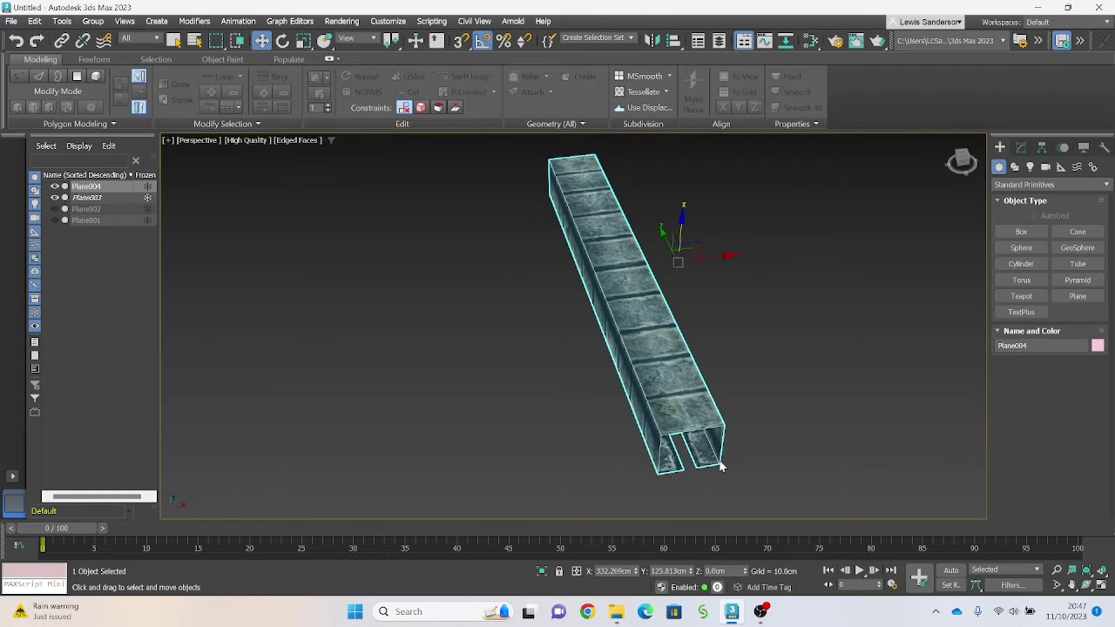
pyautogui.click(1042, 148)
pyautogui.click(1032, 233)
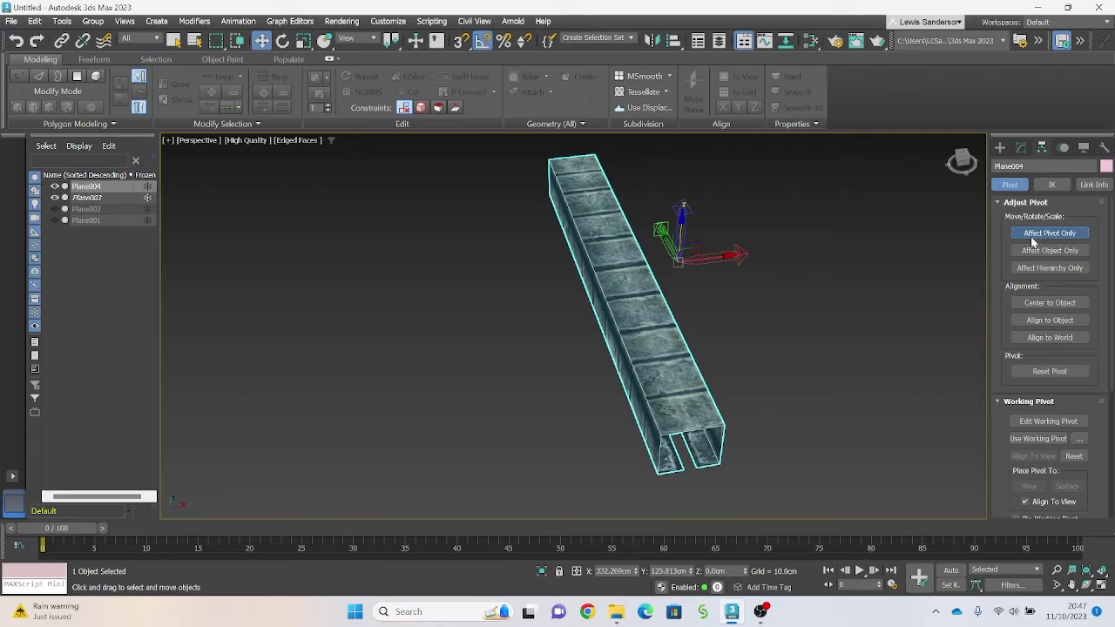
pyautogui.keyDown('alt'); pyautogui.moveTo(705, 316); pyautogui.dragTo(858, 352, button='middle'); pyautogui.keyUp('alt')
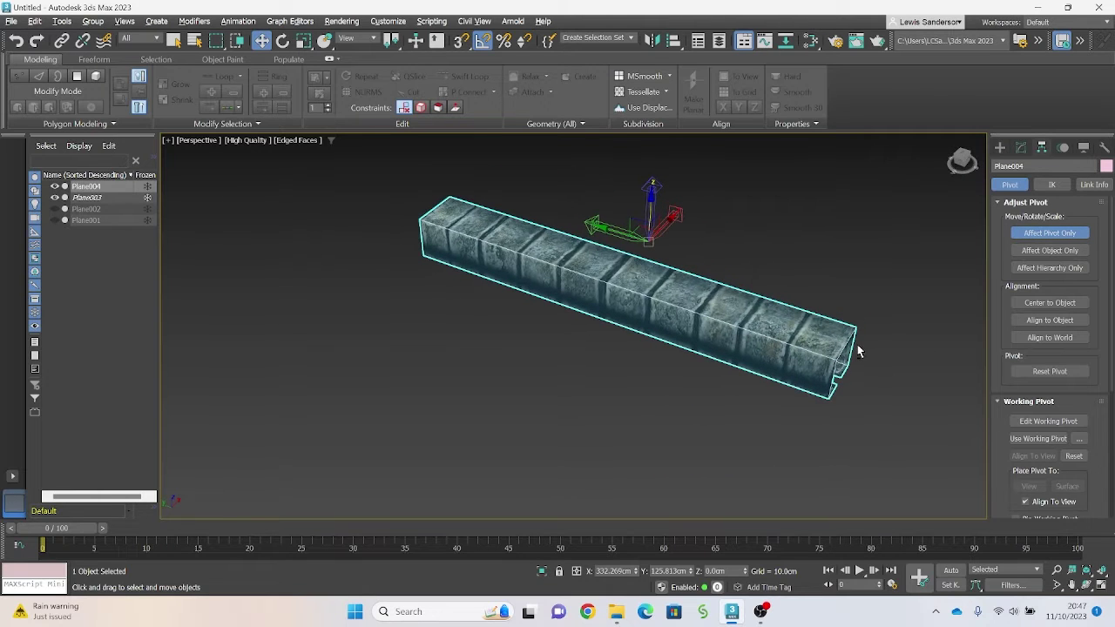
pyautogui.keyDown('alt'); pyautogui.moveTo(694, 235); pyautogui.dragTo(690, 248, button='middle'); pyautogui.keyUp('alt')
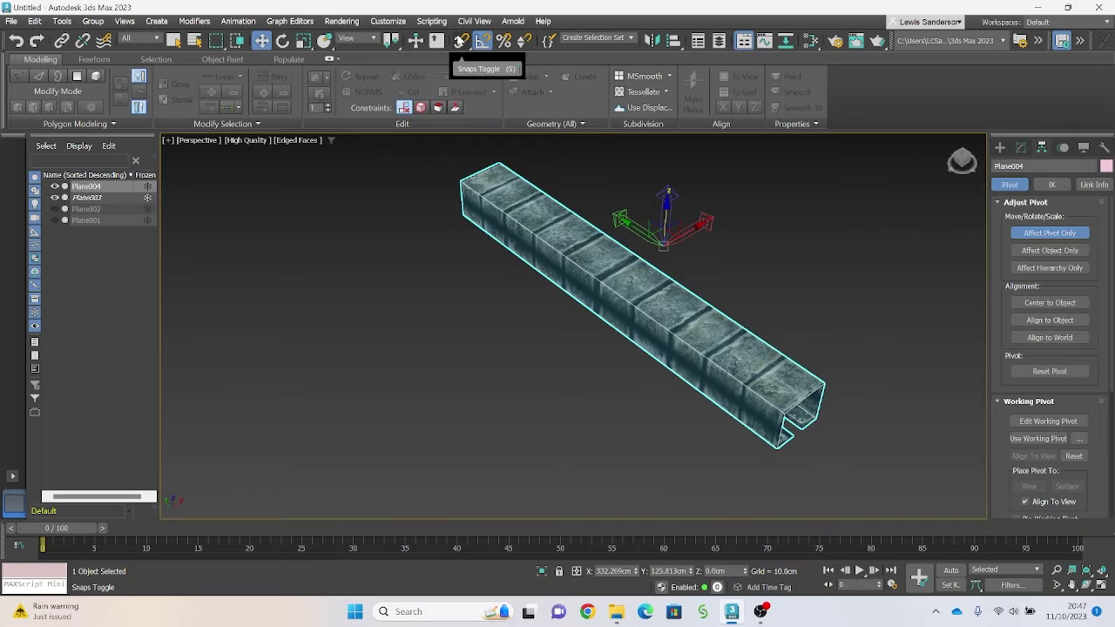
pyautogui.rightClick(460, 41)
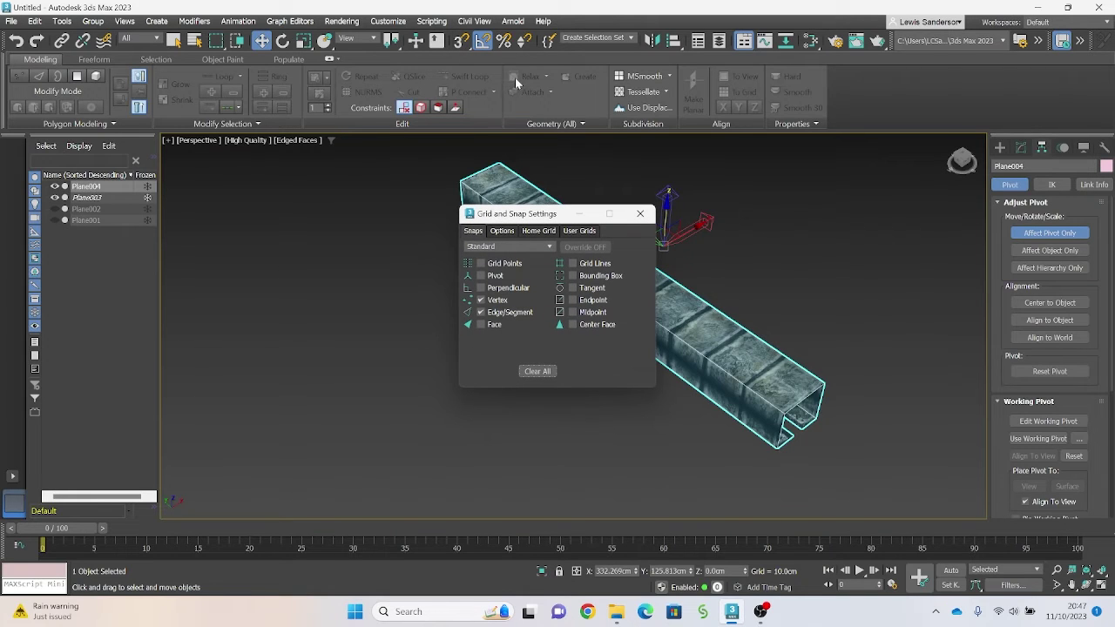
pyautogui.click(640, 214)
pyautogui.press('s')
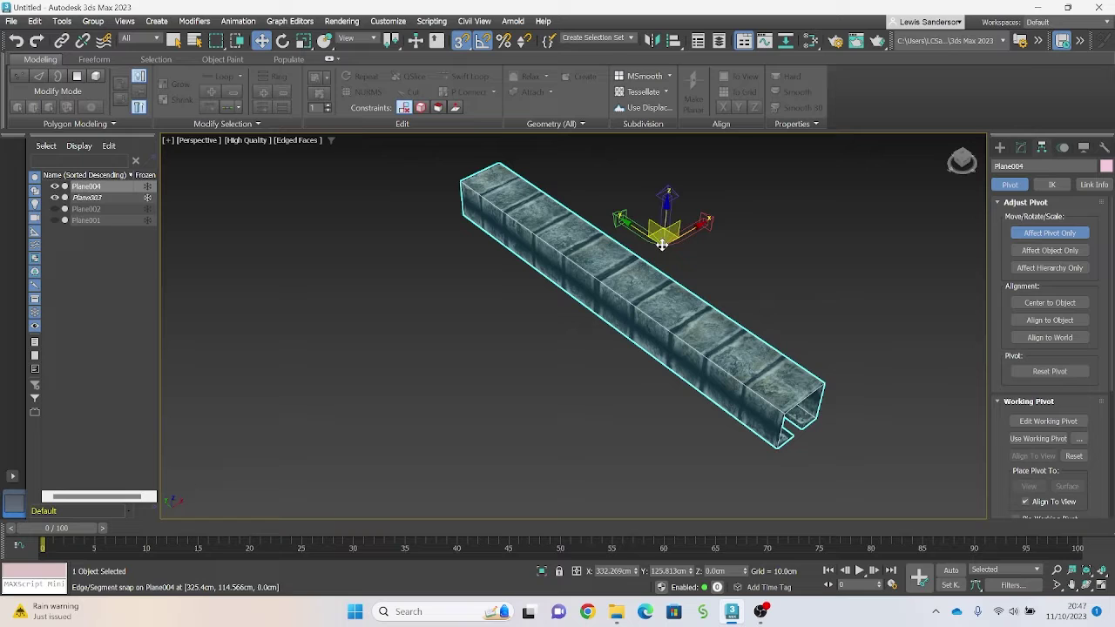
# Step: Snap the pivot to the lower outer corner at the beam's near end, then finish pivot editing and disable snapping
pyautogui.moveTo(662, 244); pyautogui.dragTo(820, 423)
pyautogui.moveTo(819, 422); pyautogui.dragTo(709, 383, button='middle')
pyautogui.scroll(5, 710, 384)
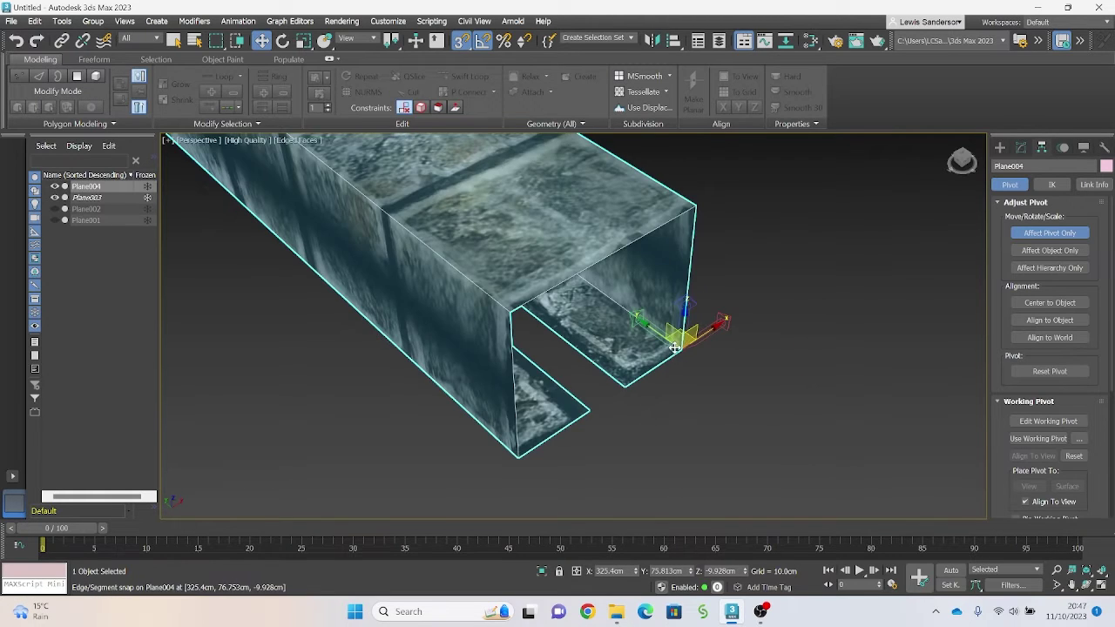
pyautogui.scroll(-5, 734, 375)
pyautogui.scroll(-3, 734, 375)
pyautogui.click(1035, 234)
pyautogui.scroll(-5, 736, 329)
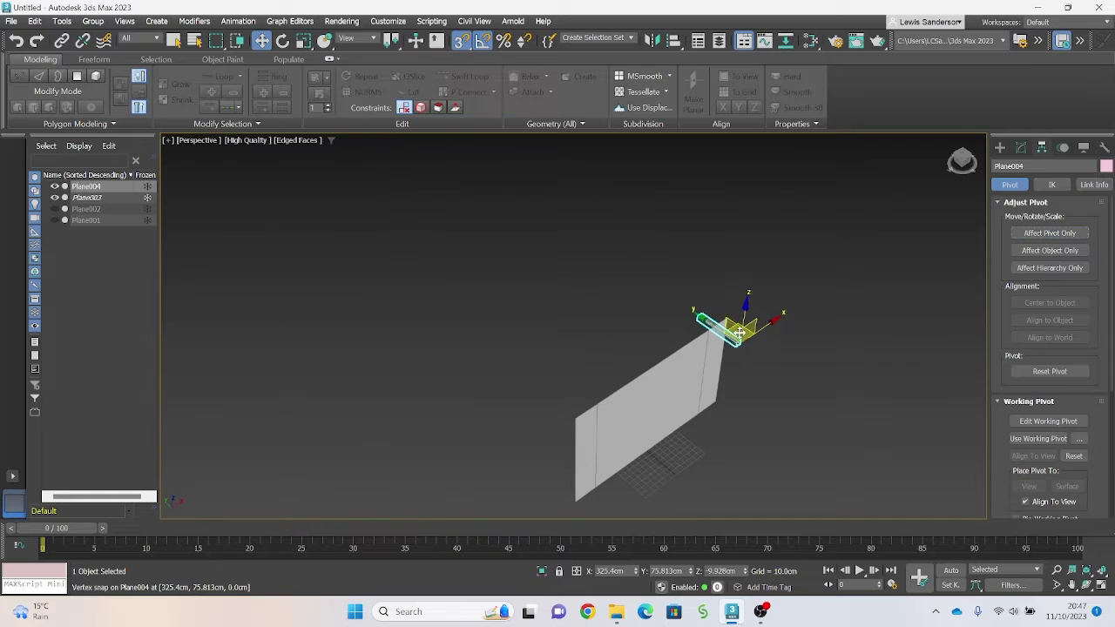
pyautogui.moveTo(783, 333); pyautogui.dragTo(652, 322, button='middle')
pyautogui.scroll(2, 589, 347)
pyautogui.press('s')
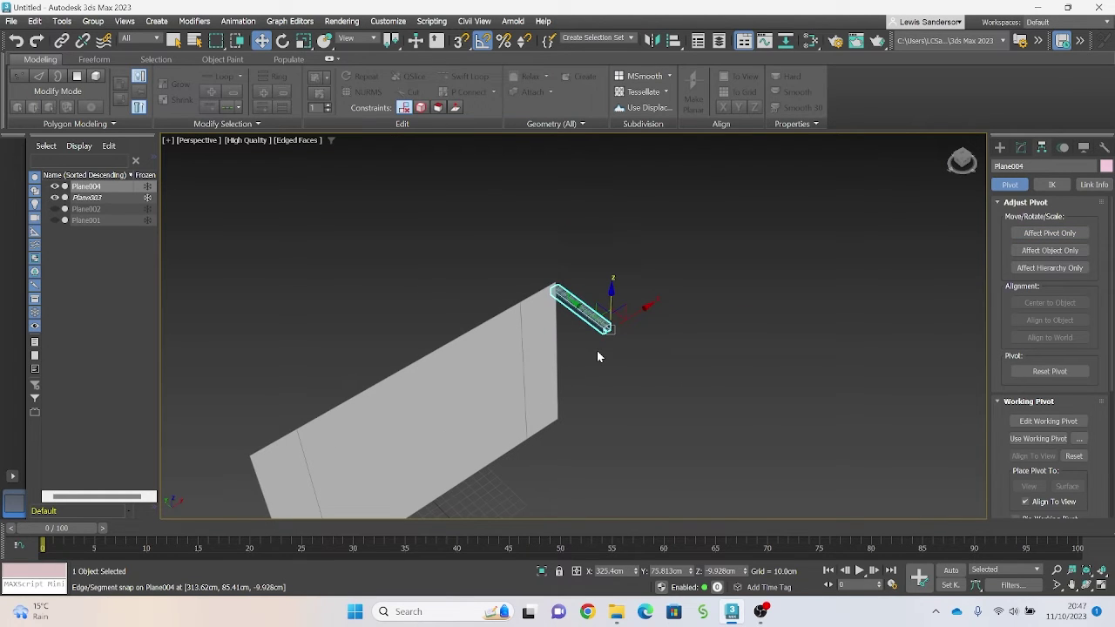
# Step: Rotate the beam 90° about X to stand it upright and 90° about Z to turn its brick face outward
pyautogui.press('e')
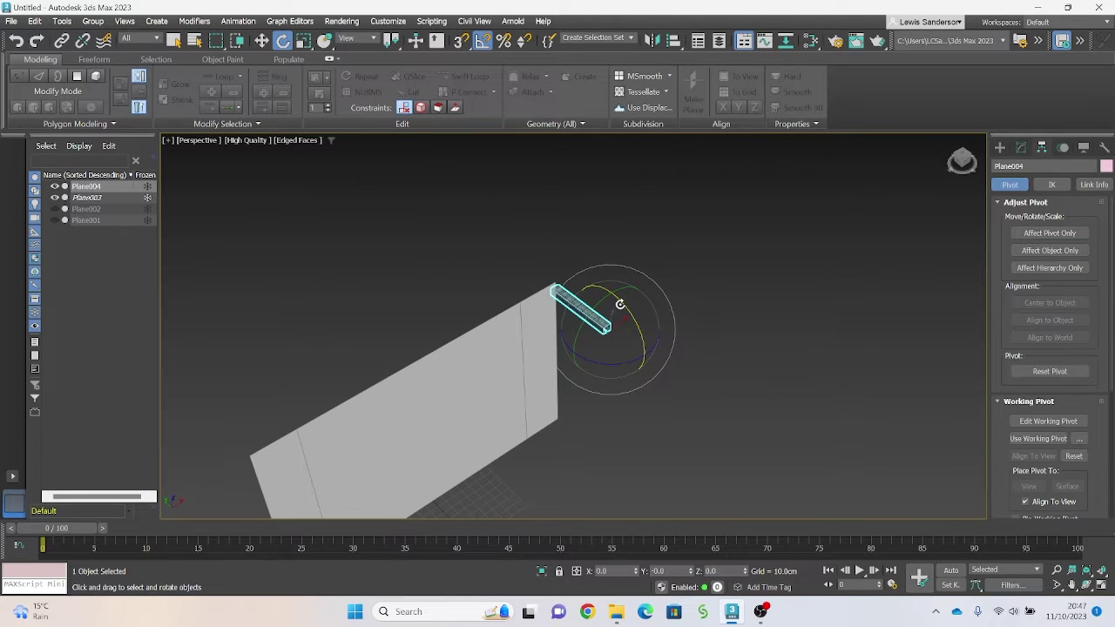
pyautogui.moveTo(621, 305); pyautogui.dragTo(646, 334)
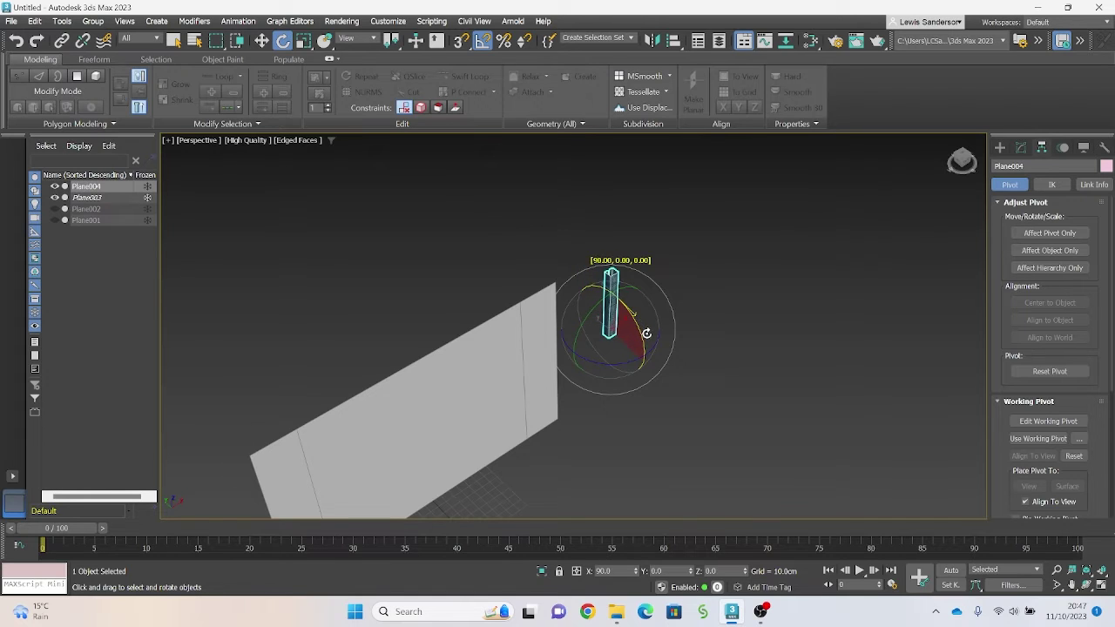
pyautogui.scroll(4, 614, 334)
pyautogui.moveTo(587, 353); pyautogui.dragTo(623, 357)
pyautogui.scroll(-5, 623, 349)
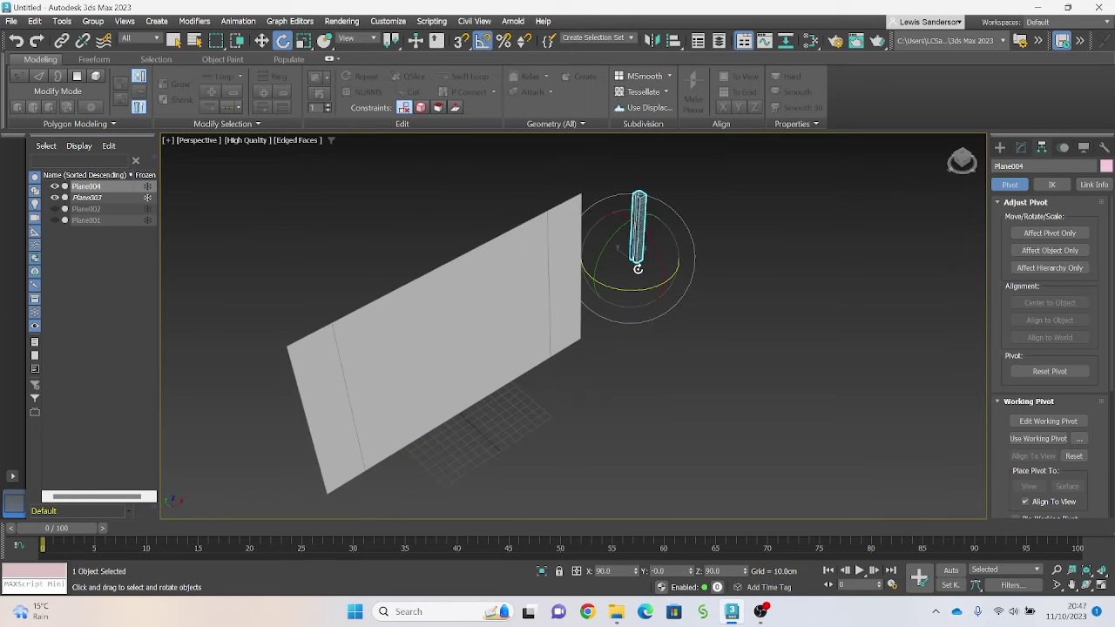
# Step: Place the upright beam against the wall with its base at Z 0 and shift it about 2.1 cm along negative Y
pyautogui.press('w')
pyautogui.moveTo(624, 252); pyautogui.dragTo(403, 427)
pyautogui.keyDown('alt'); pyautogui.moveTo(403, 429); pyautogui.dragTo(431, 326, button='middle'); pyautogui.keyUp('alt')
pyautogui.scroll(6, 402, 447)
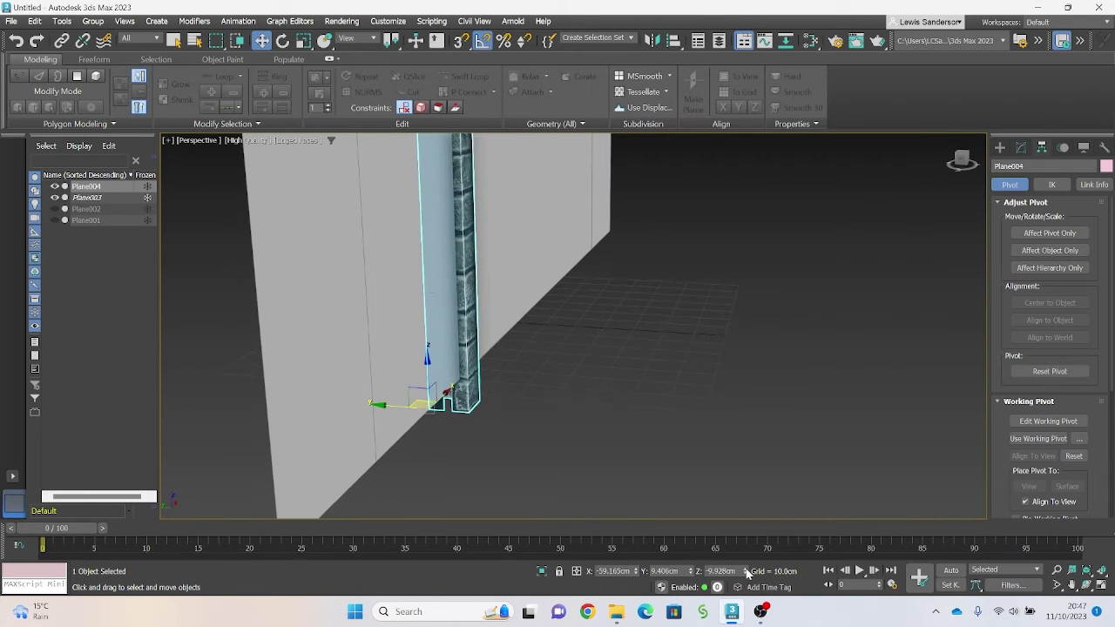
pyautogui.rightClick(746, 572)
pyautogui.moveTo(494, 370)
pyautogui.keyDown('alt'); pyautogui.mouseDown(button='middle')
pyautogui.moveTo(435, 373)
pyautogui.moveTo(507, 364)
pyautogui.mouseUp(button='middle'); pyautogui.keyUp('alt')
pyautogui.moveTo(393, 384); pyautogui.dragTo(401, 381)
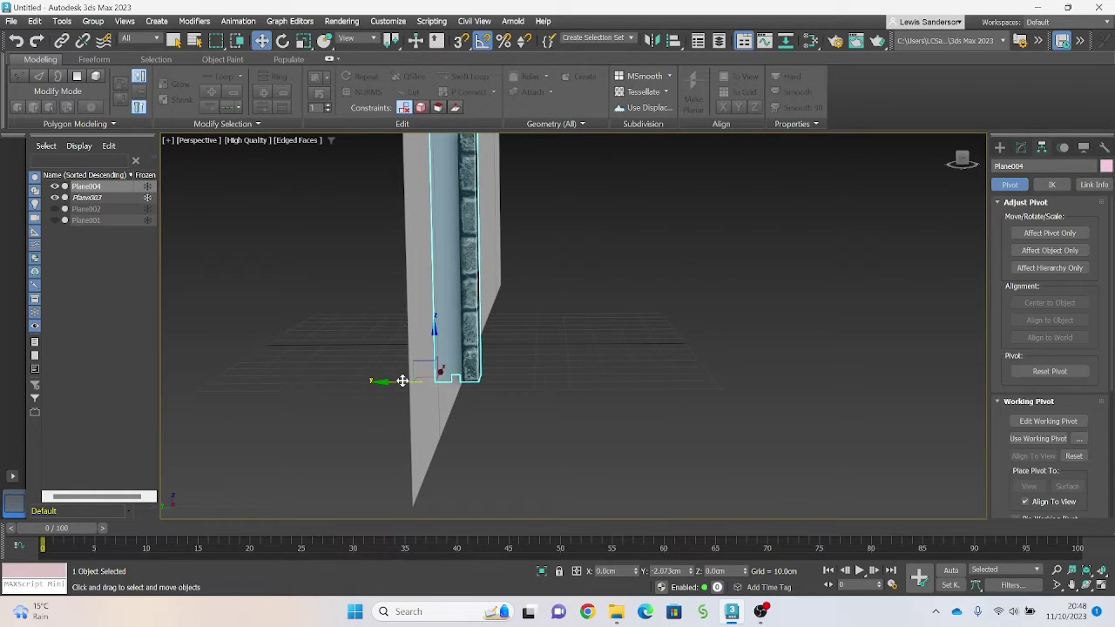
pyautogui.keyDown('alt'); pyautogui.moveTo(402, 381); pyautogui.dragTo(597, 436, button='middle'); pyautogui.keyUp('alt')
pyautogui.scroll(-4, 565, 321)
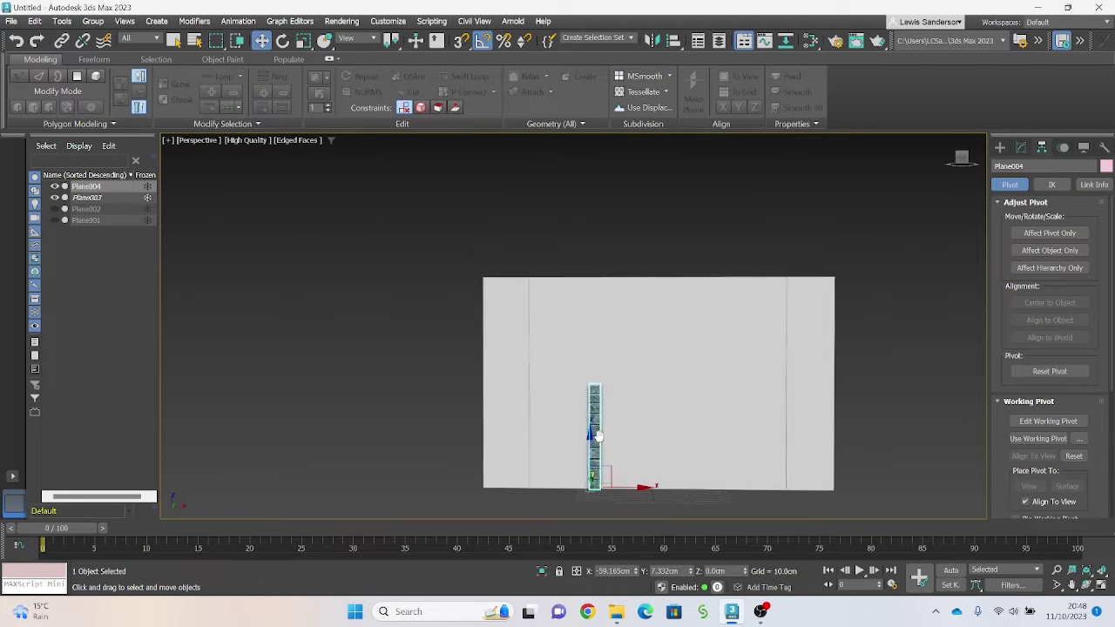
# Step: Clone the upright beam straight up, placing the copy at about 110.5 cm in Z with a small gap above the original
pyautogui.moveTo(592, 448)
pyautogui.keyDown('shift'); pyautogui.mouseDown()
pyautogui.moveTo(622, 313)
pyautogui.moveTo(620, 344)
pyautogui.moveTo(621, 331)
pyautogui.mouseUp(); pyautogui.keyUp('shift')
pyautogui.click(560, 361)
pyautogui.scroll(5, 580, 350)
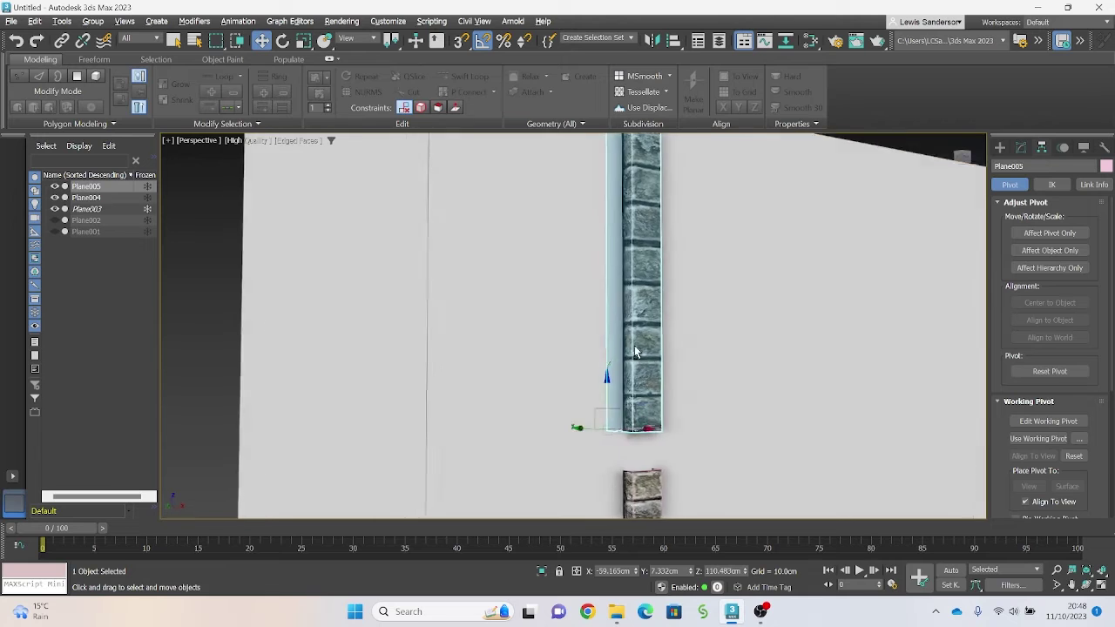
pyautogui.moveTo(705, 323)
pyautogui.mouseDown(button='middle')
pyautogui.moveTo(564, 362)
pyautogui.moveTo(507, 364)
pyautogui.mouseUp(button='middle')
pyautogui.scroll(-5, 562, 366)
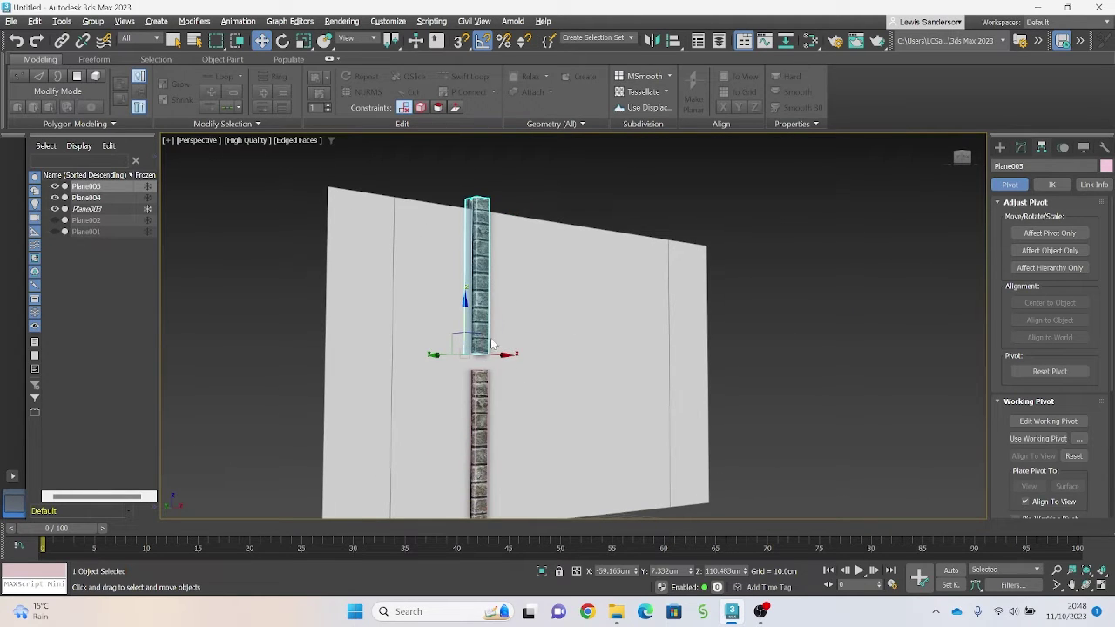
pyautogui.moveTo(569, 299); pyautogui.dragTo(629, 328, button='middle')
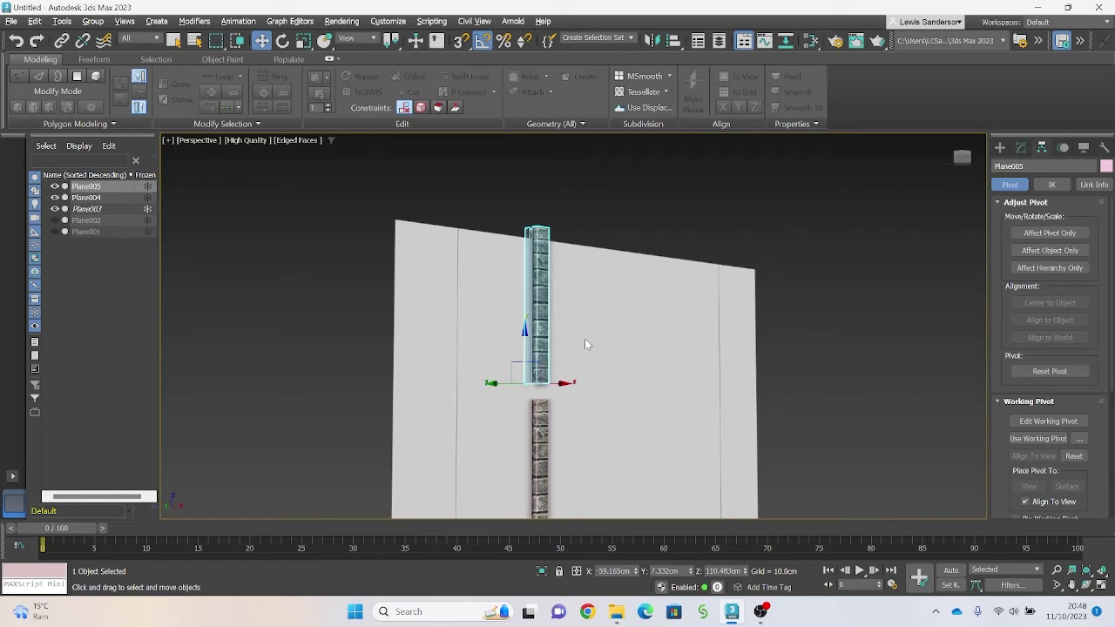
# Step: Add horizontal edge loops with Swift Loop along the lower mortar joints of the upper beam copy
pyautogui.press('2')
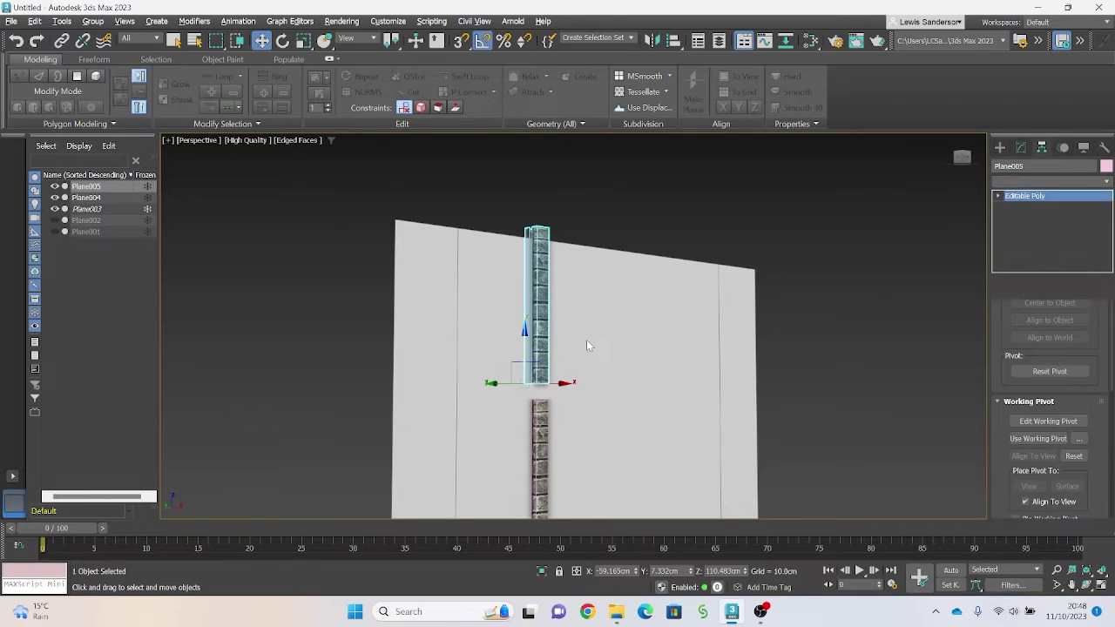
pyautogui.scroll(2, 586, 346)
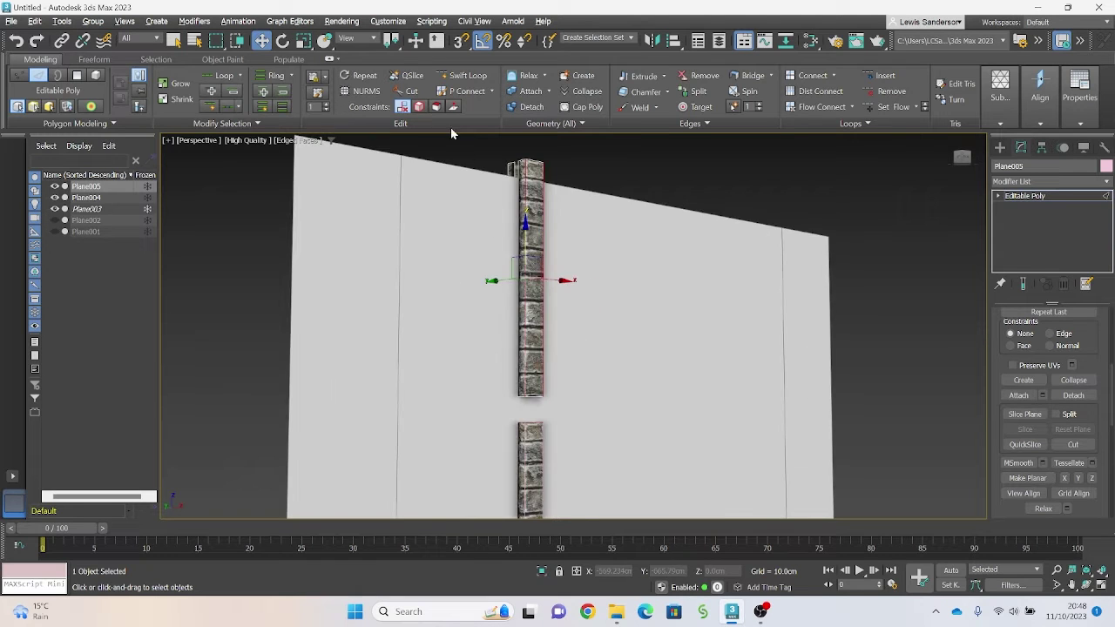
pyautogui.click(468, 75)
pyautogui.scroll(4, 578, 407)
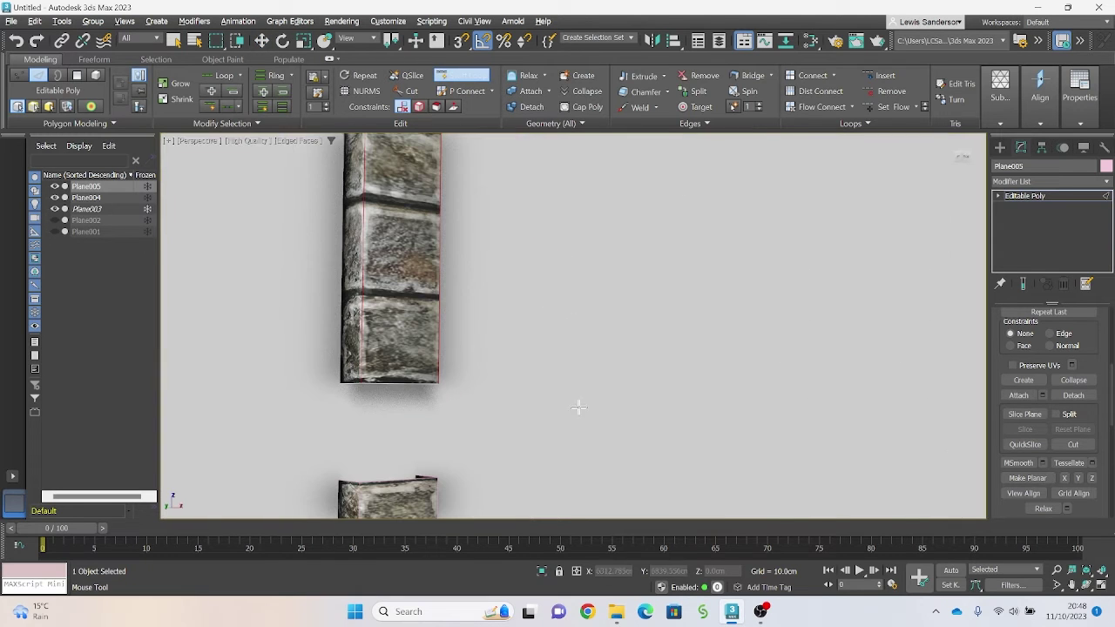
pyautogui.click(383, 297)
pyautogui.moveTo(377, 200); pyautogui.dragTo(490, 324, button='middle')
pyautogui.click(490, 324)
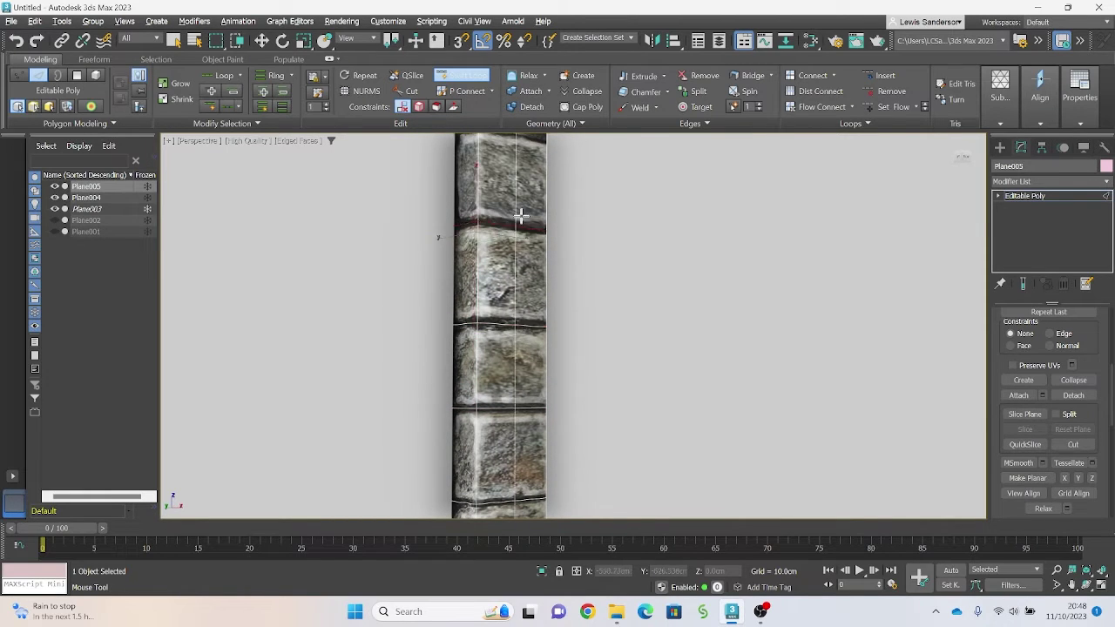
# Step: Add edge loops along the remaining mortar joints up to the top brick, then exit Swift Loop and edge editing
pyautogui.moveTo(495, 225); pyautogui.dragTo(544, 272, button='middle')
pyautogui.click(545, 271)
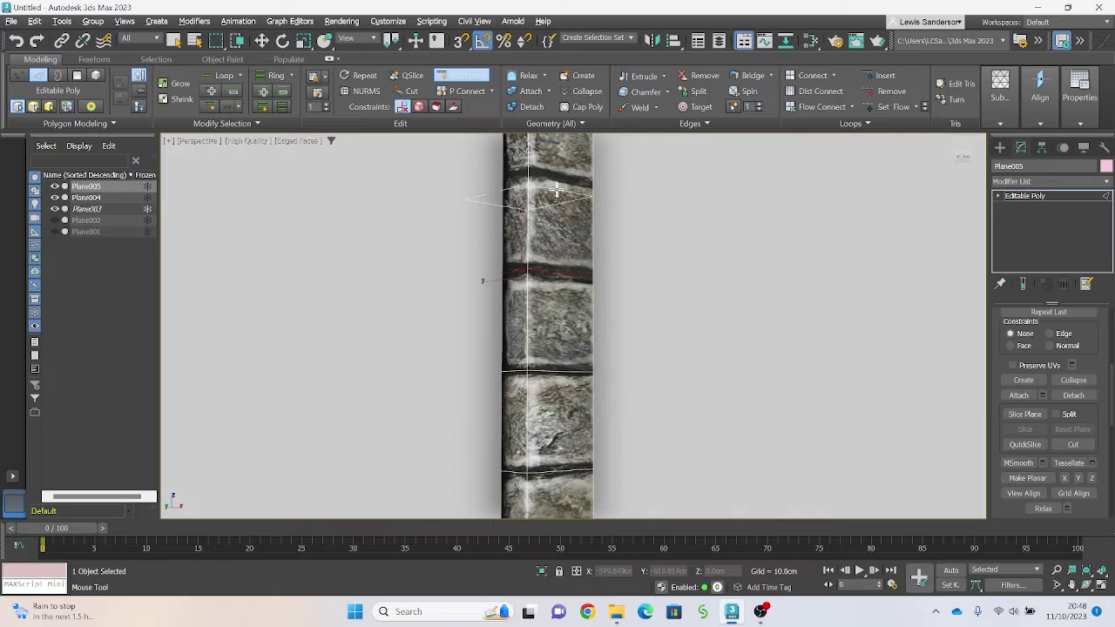
pyautogui.click(548, 178)
pyautogui.moveTo(555, 200); pyautogui.dragTo(568, 374, button='middle')
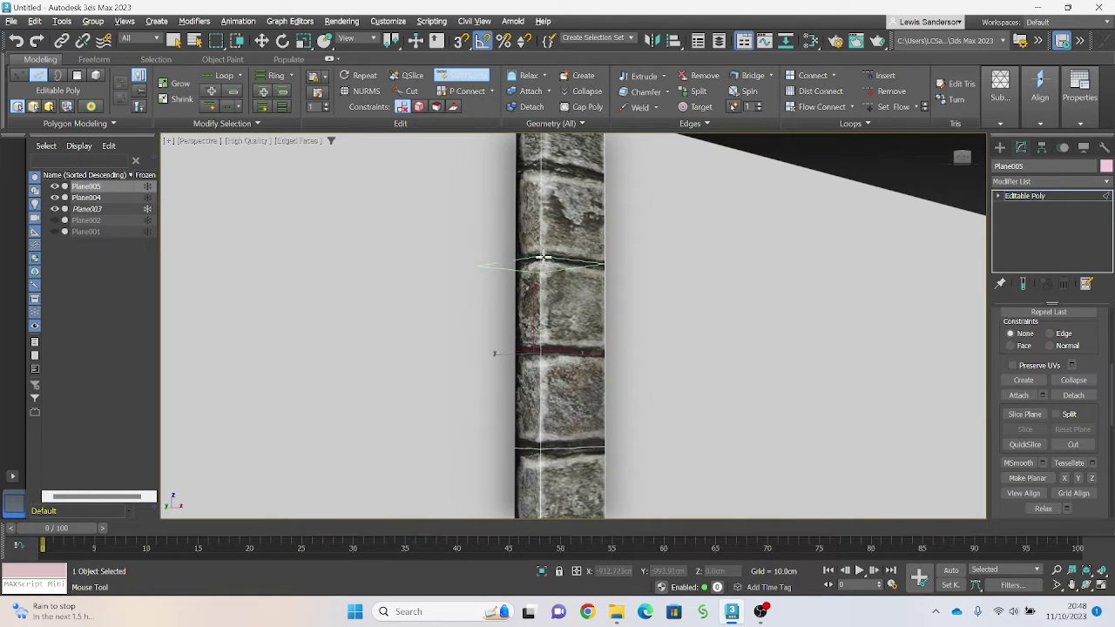
pyautogui.keyDown('alt'); pyautogui.moveTo(544, 258); pyautogui.dragTo(554, 288, button='middle'); pyautogui.keyUp('alt')
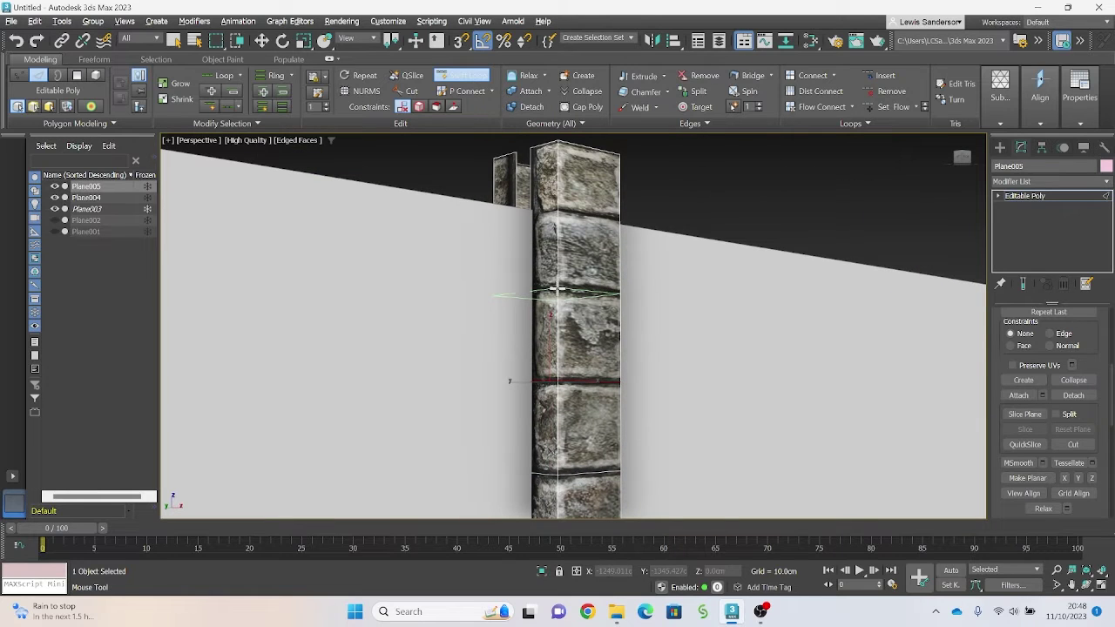
pyautogui.scroll(4, 549, 349)
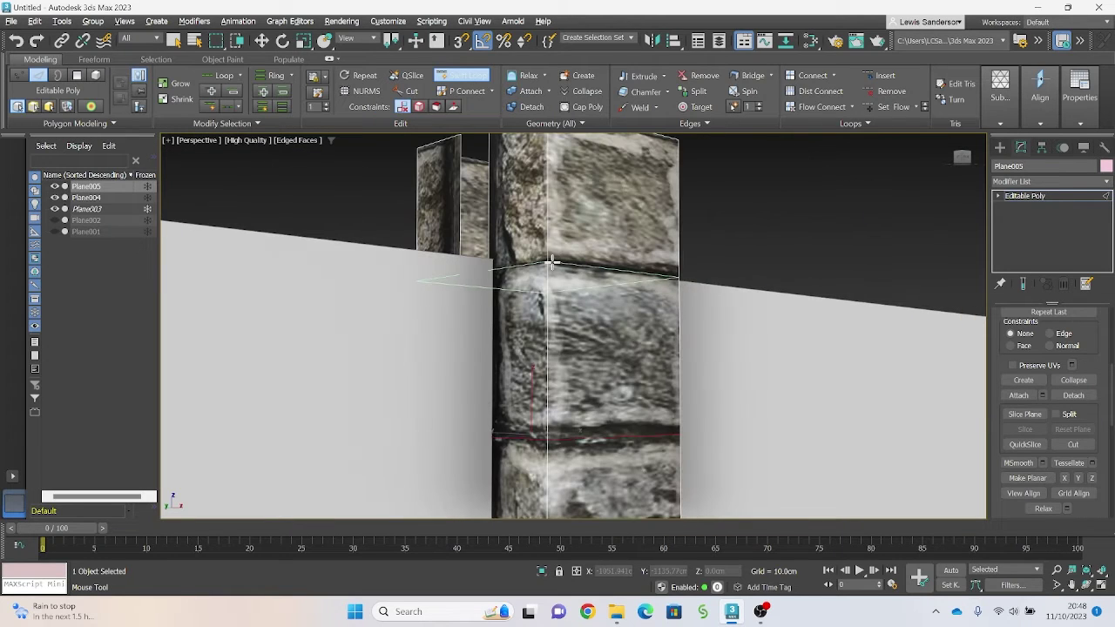
pyautogui.scroll(-8, 543, 349)
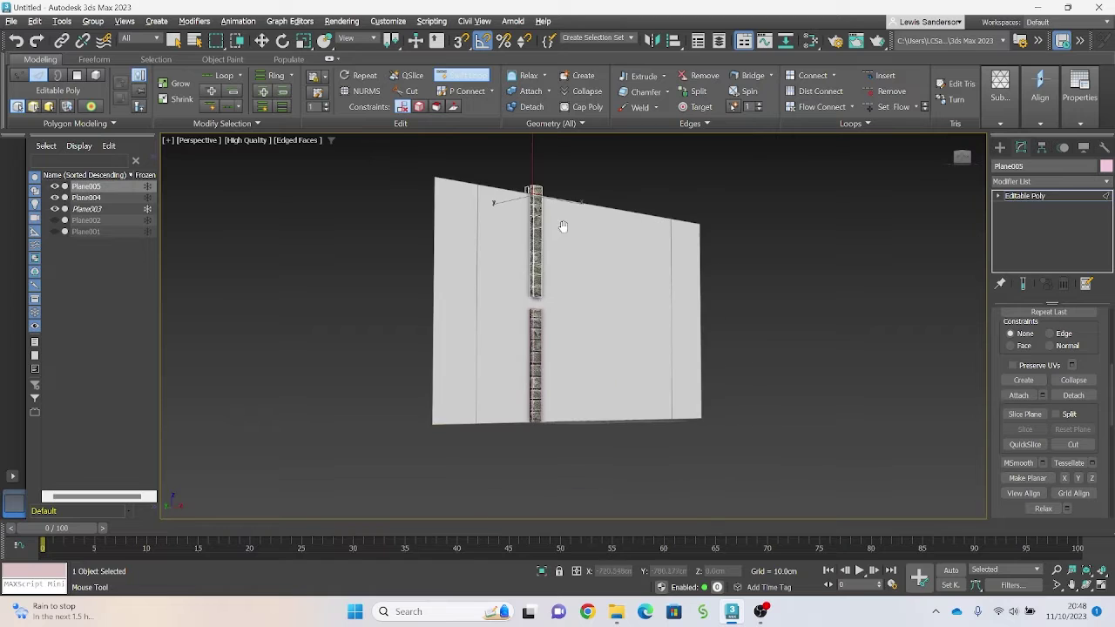
pyautogui.rightClick(566, 270)
pyautogui.moveTo(567, 265); pyautogui.dragTo(559, 338, button='middle')
pyautogui.scroll(2, 547, 351)
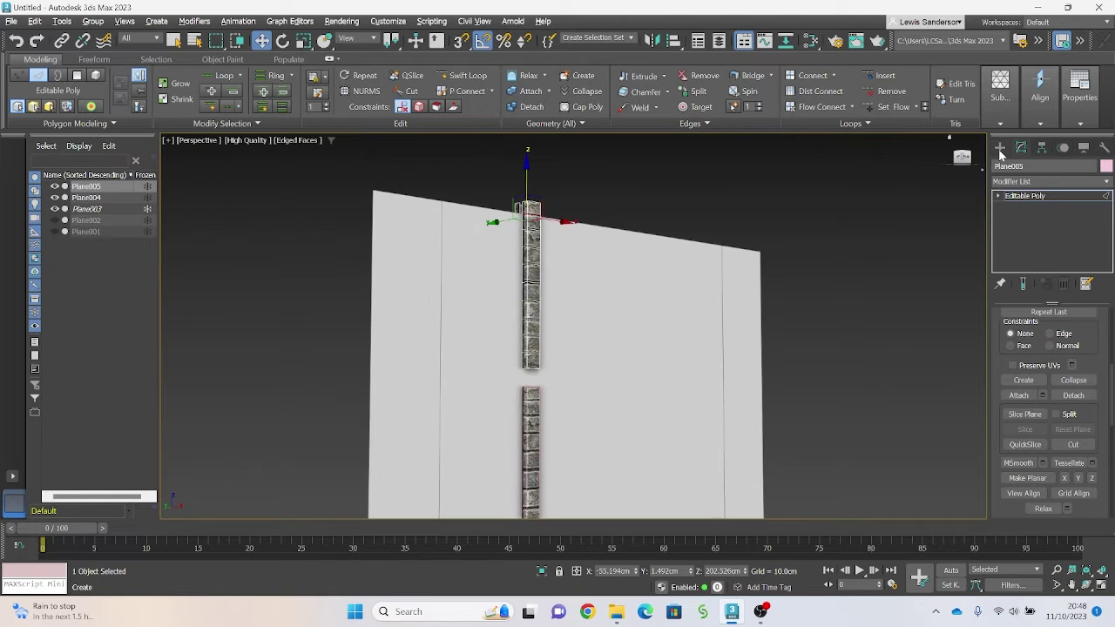
pyautogui.click(1001, 149)
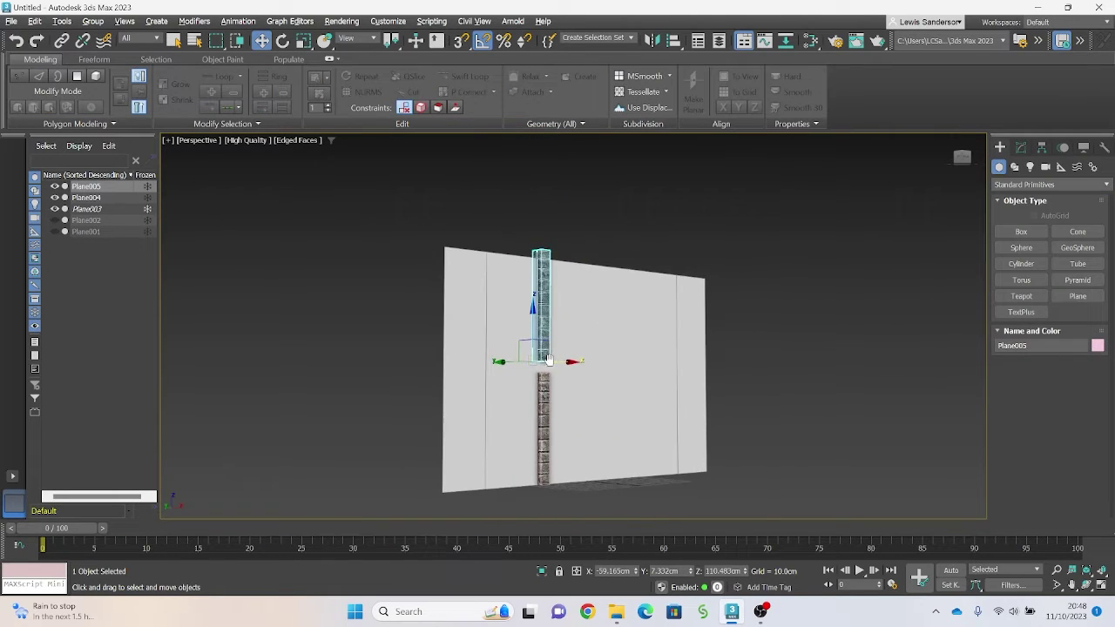
pyautogui.scroll(3, 539, 369)
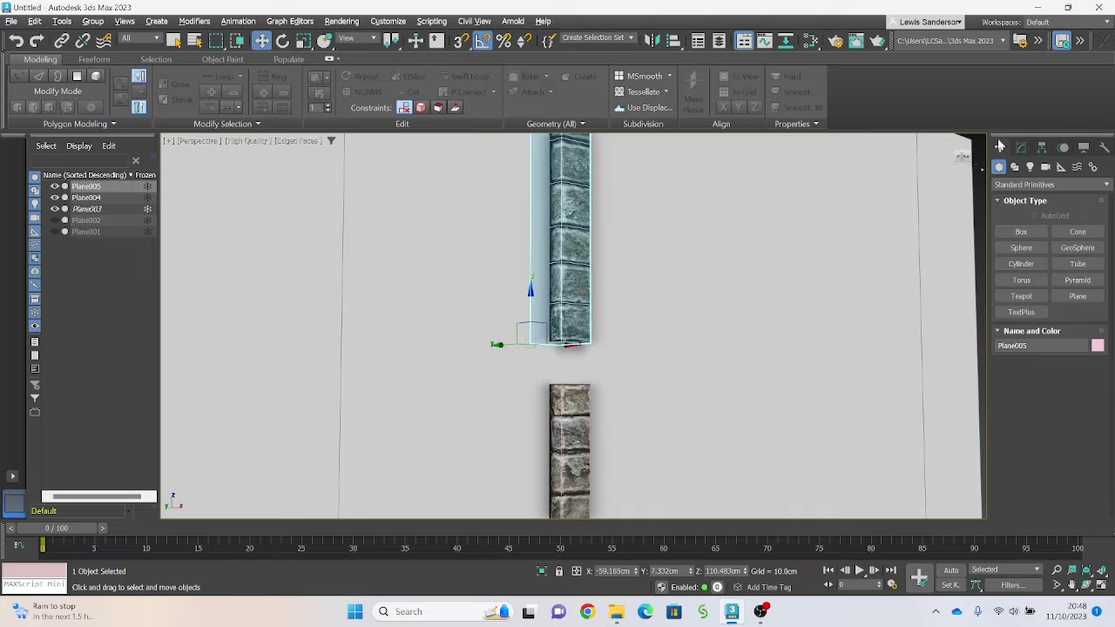
# Step: Turn on snapping and snap the upper beam's bottom corner onto the lower beam's top corner at Z 100 cm
pyautogui.press('s')
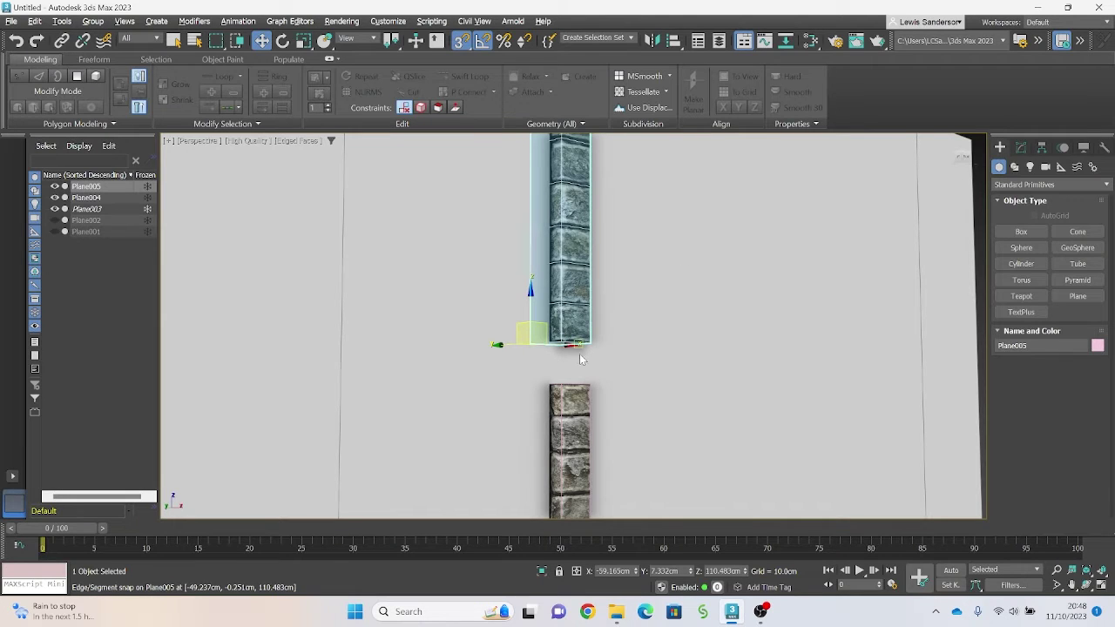
pyautogui.keyDown('alt'); pyautogui.moveTo(579, 354); pyautogui.dragTo(565, 360, button='middle'); pyautogui.keyUp('alt')
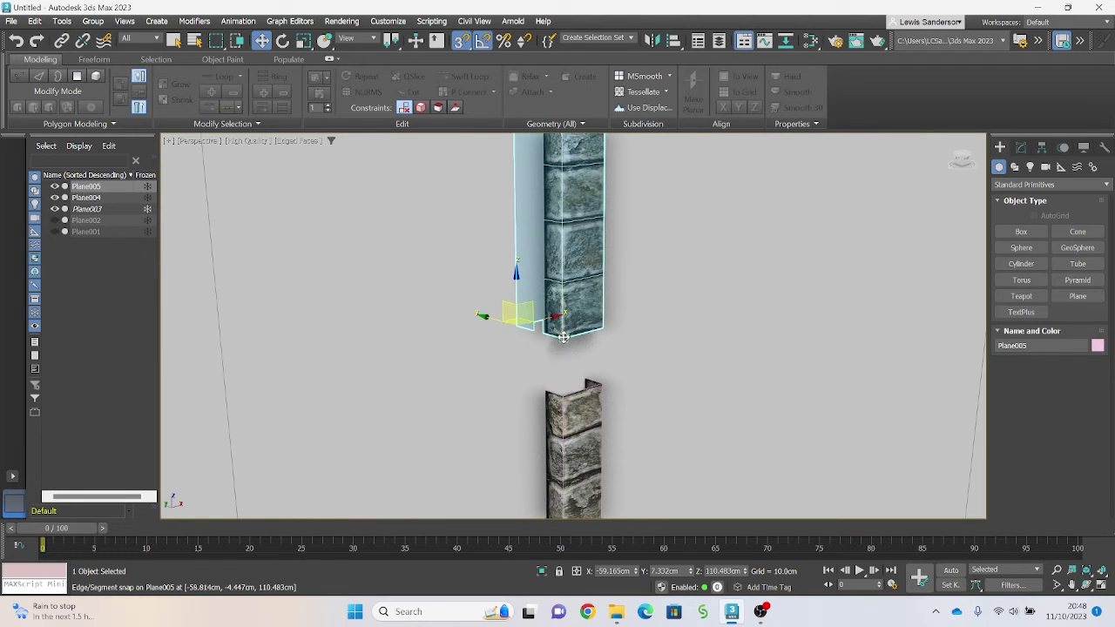
pyautogui.moveTo(562, 333); pyautogui.dragTo(561, 393)
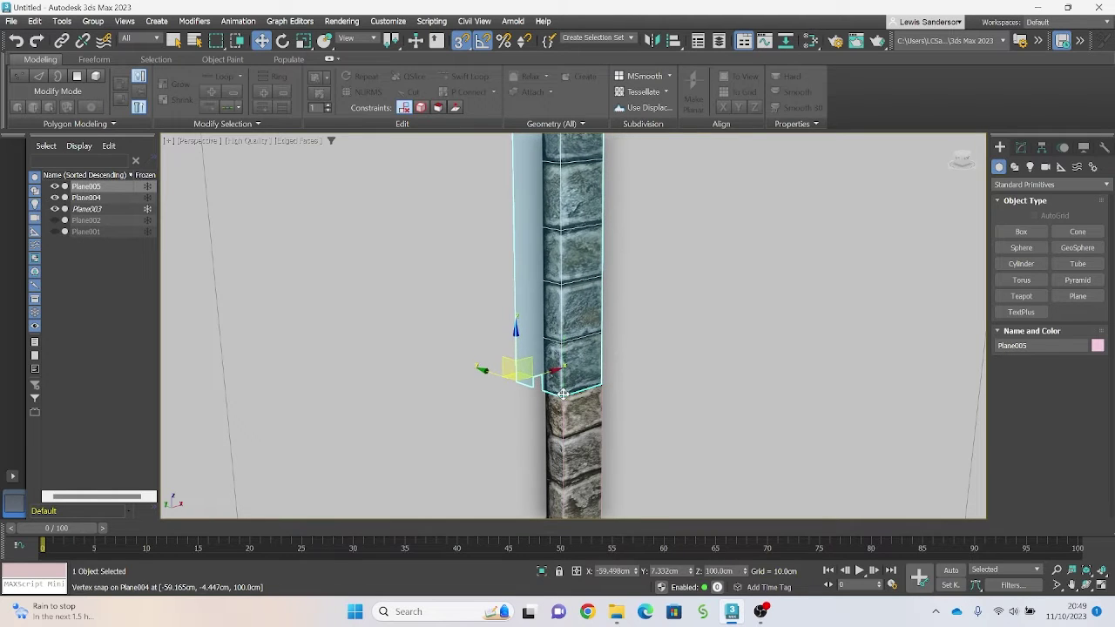
# Step: Add a Bend modifier to the upper beam and set its bend angle to 90
pyautogui.keyDown('alt'); pyautogui.moveTo(561, 393); pyautogui.dragTo(564, 378, button='middle'); pyautogui.keyUp('alt')
pyautogui.scroll(-2, 573, 354)
pyautogui.moveTo(595, 276); pyautogui.dragTo(561, 347, button='middle')
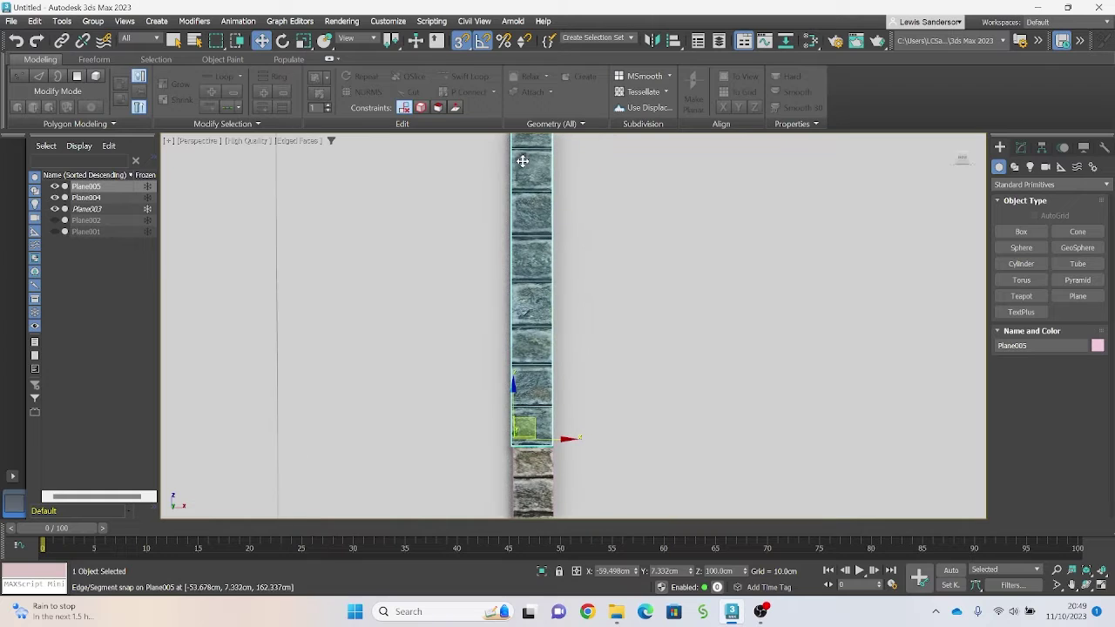
pyautogui.scroll(-3, 652, 302)
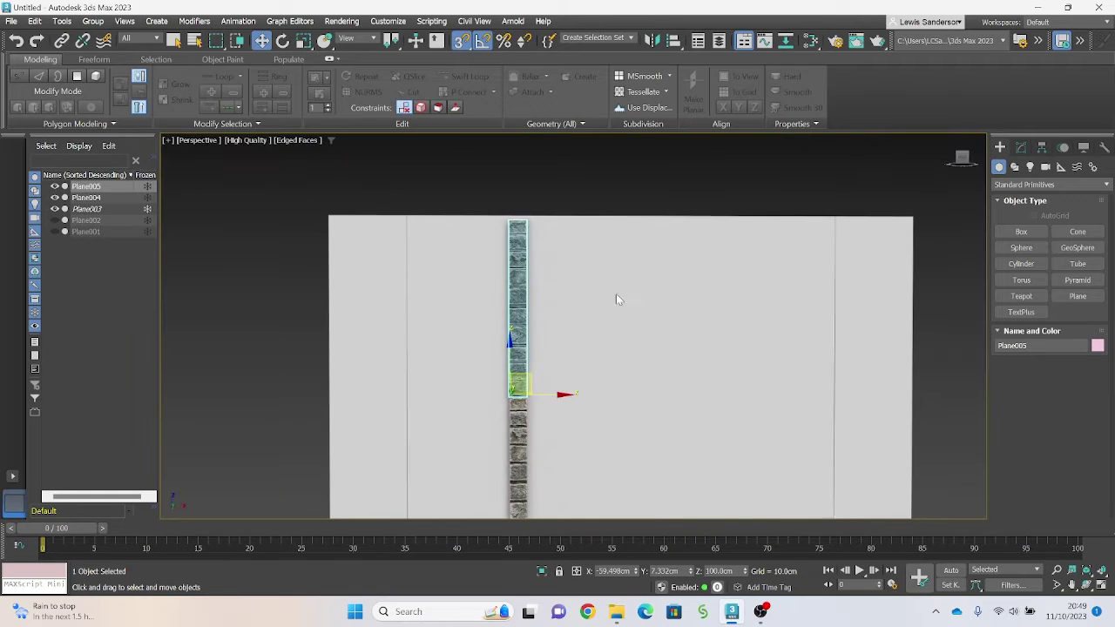
pyautogui.click(1022, 148)
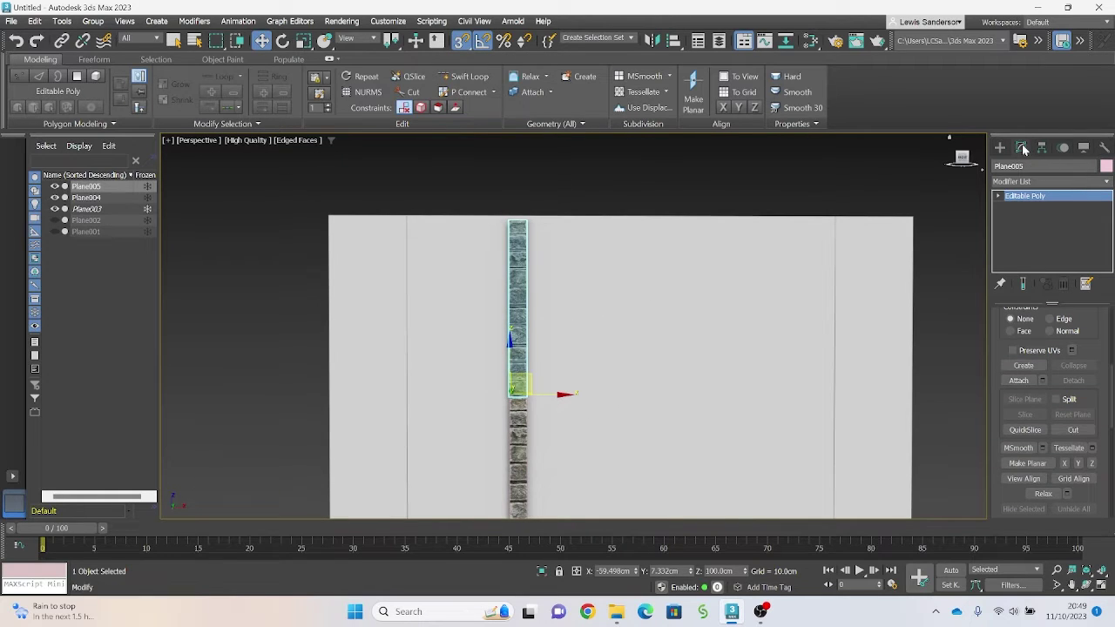
pyautogui.click(1107, 181)
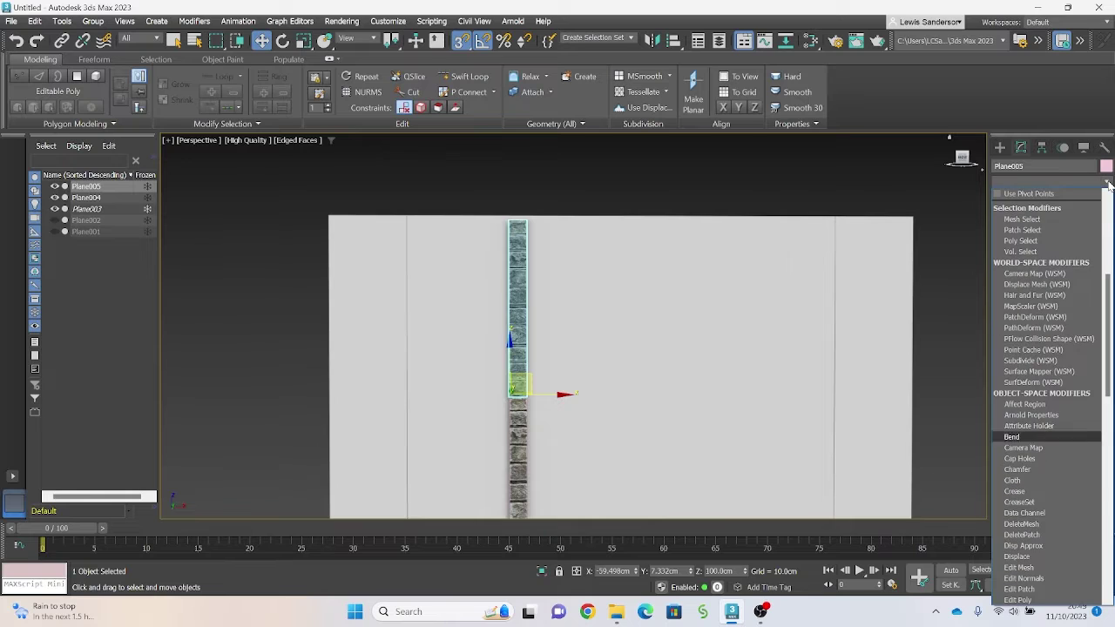
pyautogui.press('b')
pyautogui.click(1056, 193)
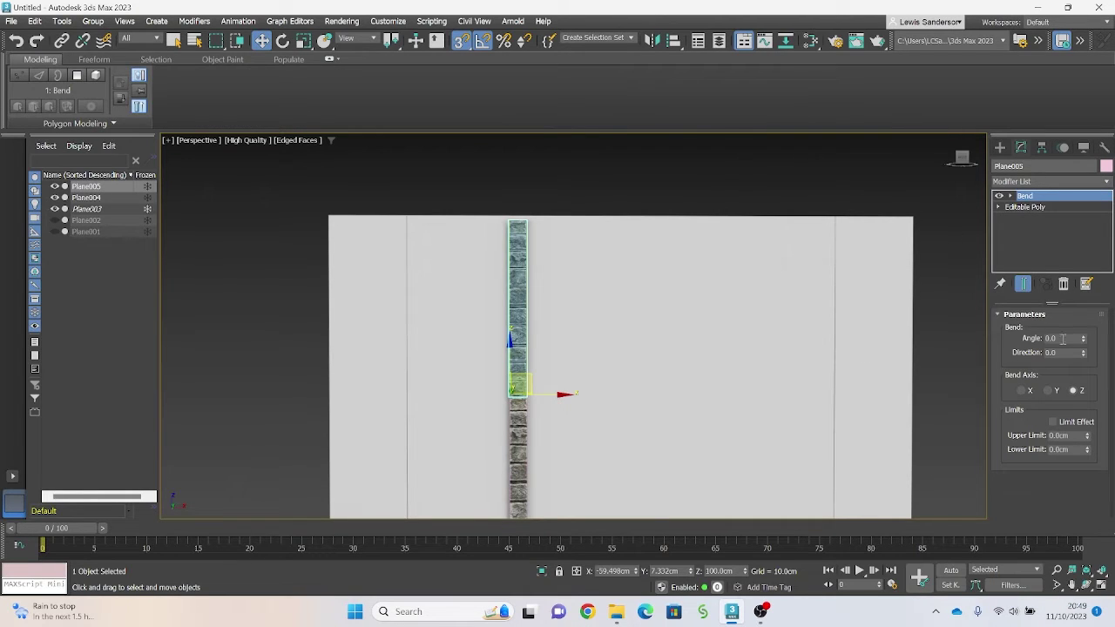
pyautogui.doubleClick(1063, 339)
pyautogui.write('90')
pyautogui.press('Return')
# Step: Set the bend direction to 90 and the bend axis to Y so the beam curves into a quarter arch
pyautogui.moveTo(1068, 353); pyautogui.dragTo(1014, 354)
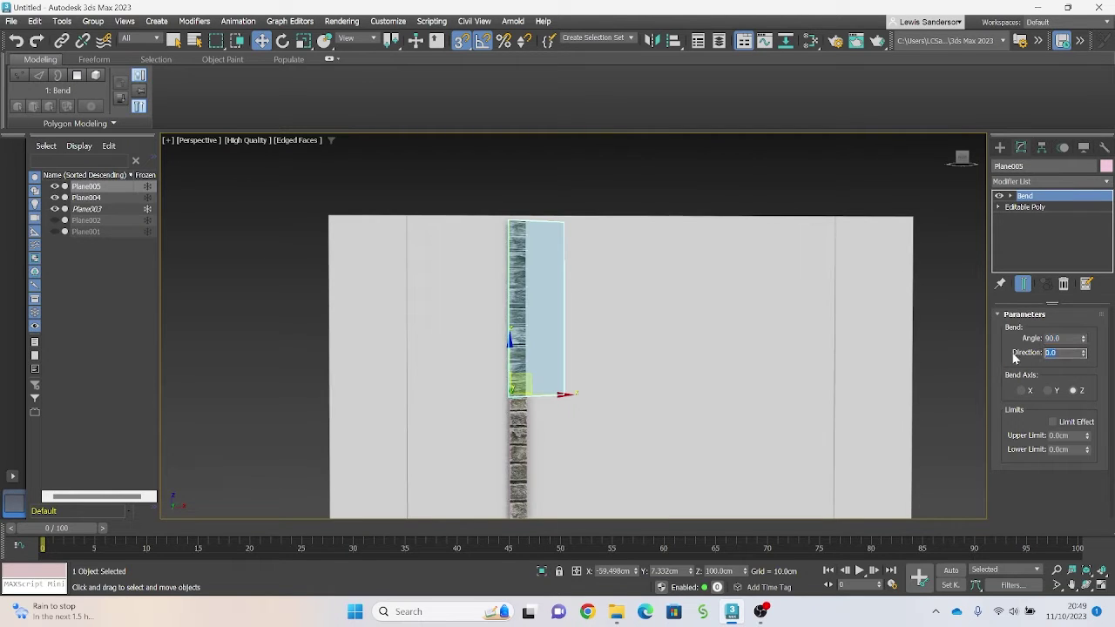
pyautogui.write('90')
pyautogui.press('Return')
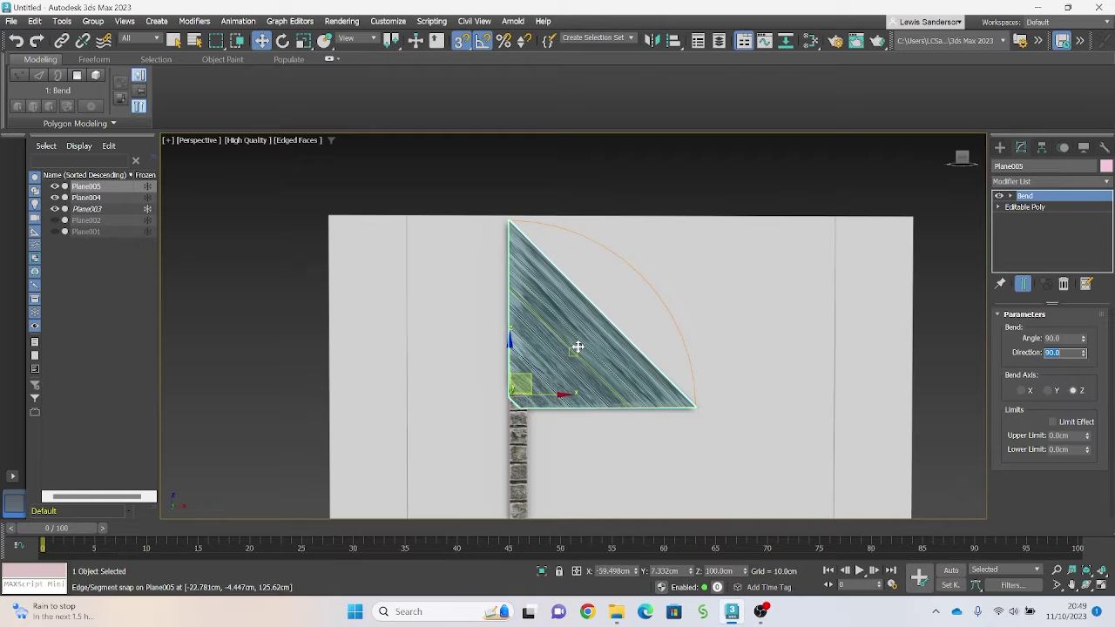
pyautogui.moveTo(642, 360); pyautogui.dragTo(612, 316, button='middle')
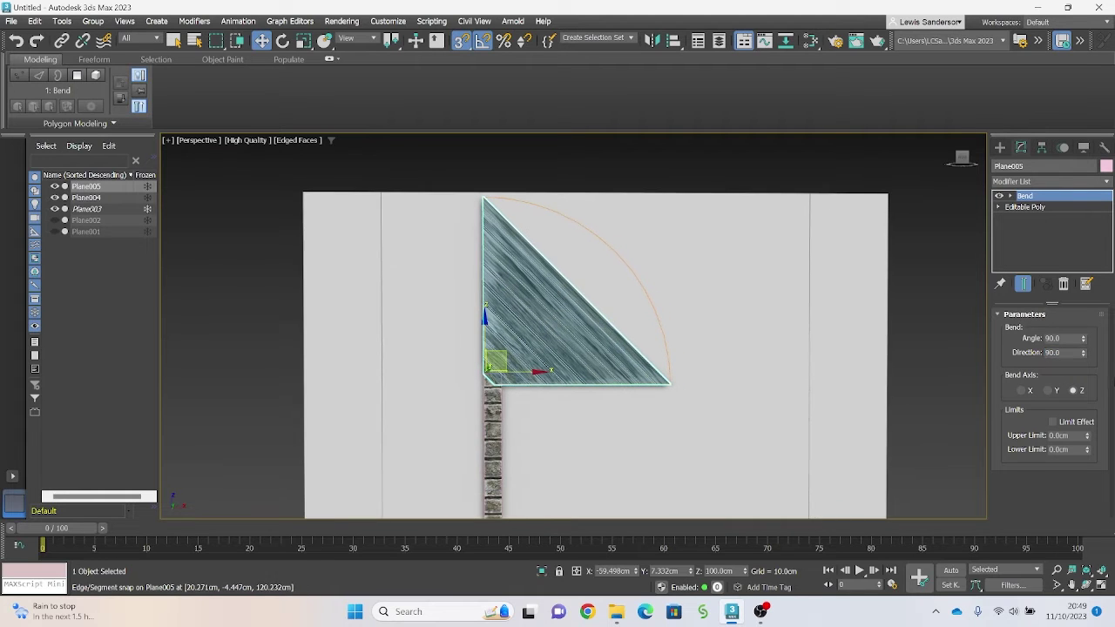
pyautogui.click(1048, 391)
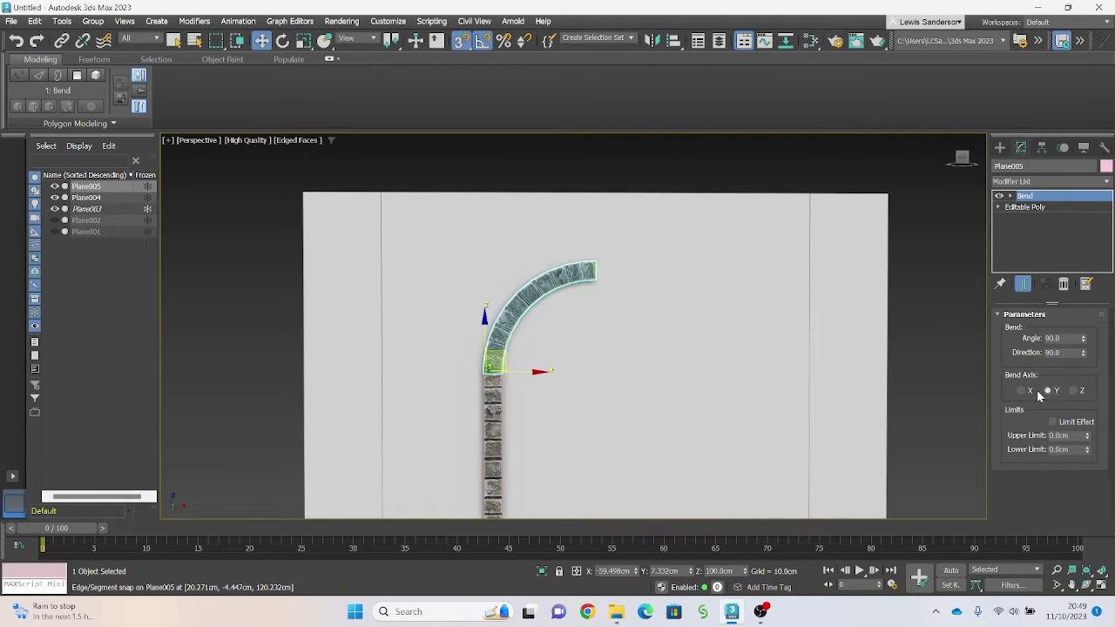
# Step: Try to rotate the Bend modifier's gizmo, then undo the rotation
pyautogui.moveTo(535, 325)
pyautogui.keyDown('alt'); pyautogui.mouseDown(button='middle')
pyautogui.moveTo(582, 343)
pyautogui.moveTo(532, 317)
pyautogui.mouseUp(button='middle'); pyautogui.keyUp('alt')
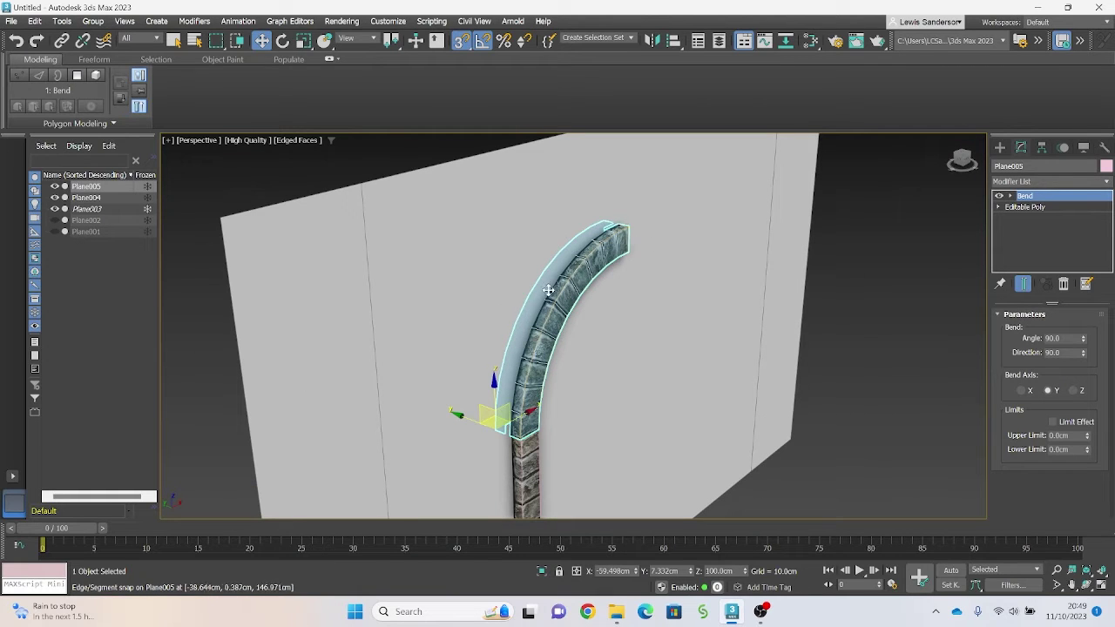
pyautogui.keyDown('alt'); pyautogui.moveTo(616, 254); pyautogui.dragTo(616, 270, button='middle'); pyautogui.keyUp('alt')
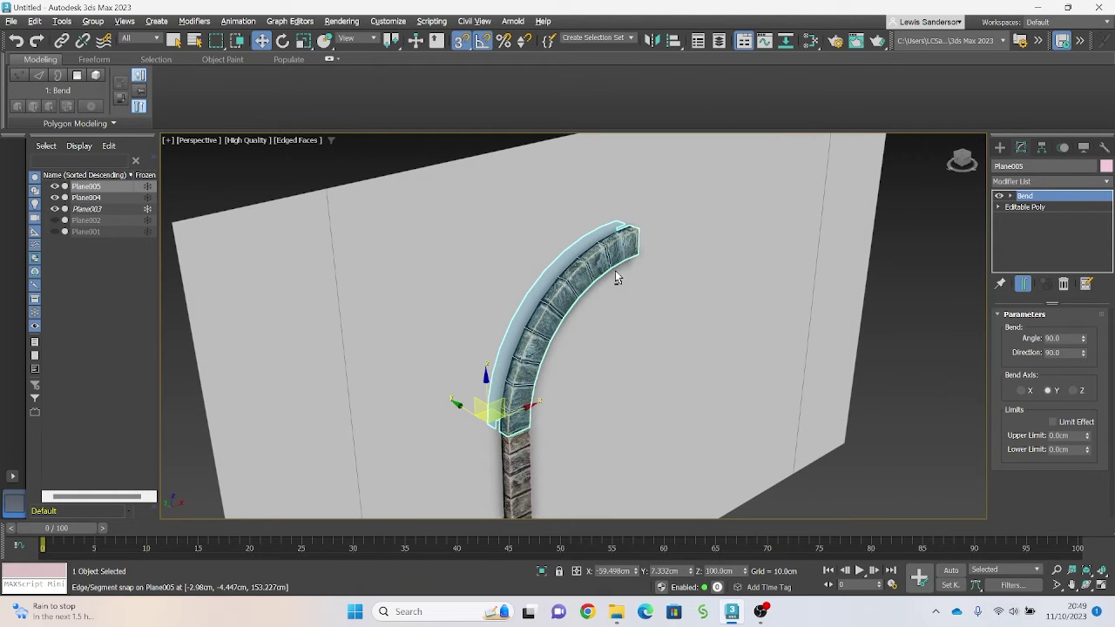
pyautogui.click(1010, 197)
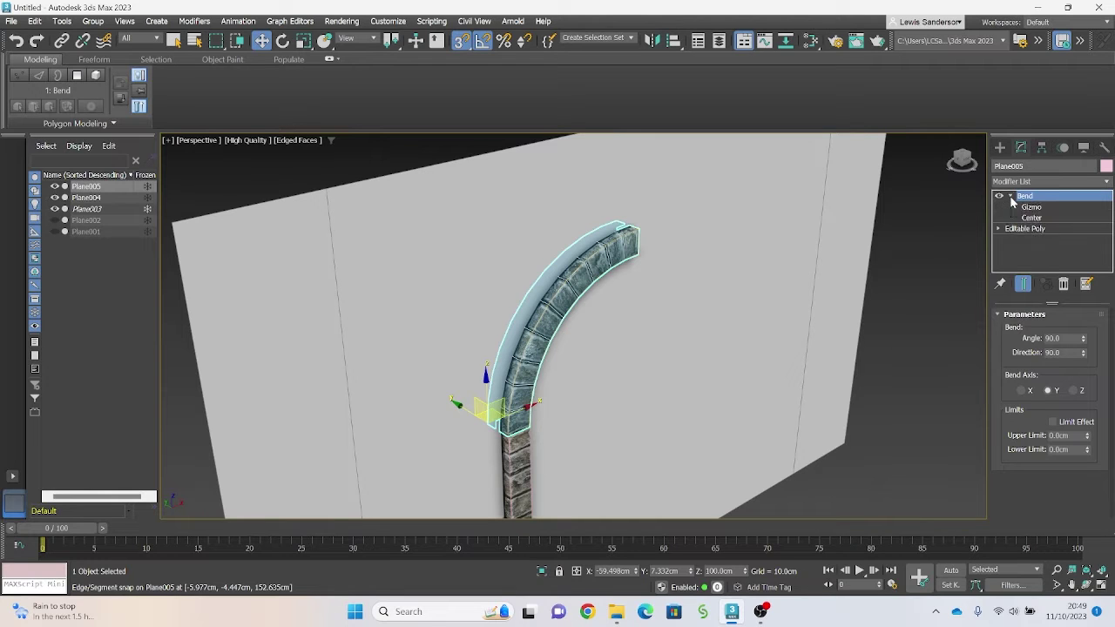
pyautogui.click(1031, 208)
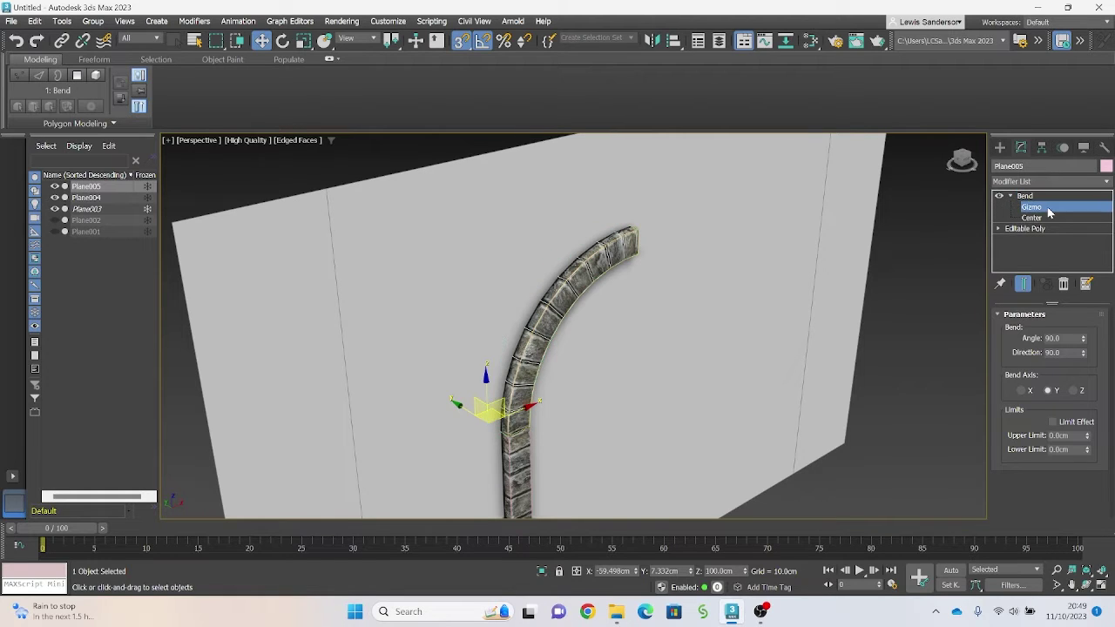
pyautogui.press('e')
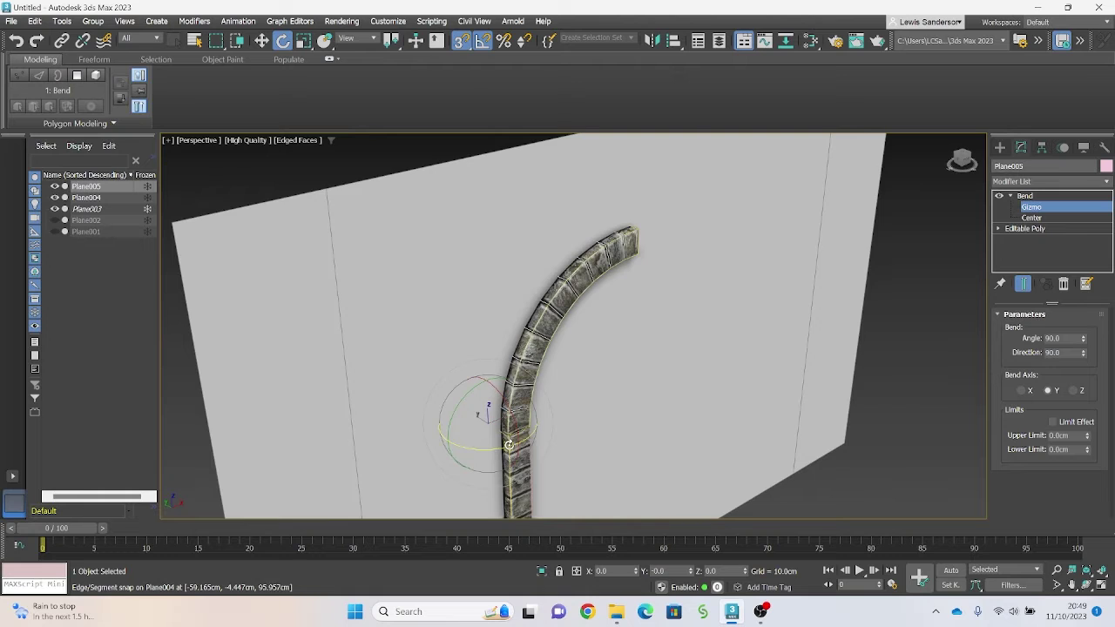
pyautogui.scroll(3, 508, 445)
pyautogui.moveTo(504, 447); pyautogui.dragTo(442, 438)
pyautogui.hotkey('ctrl', 'z')
pyautogui.rightClick(441, 438)
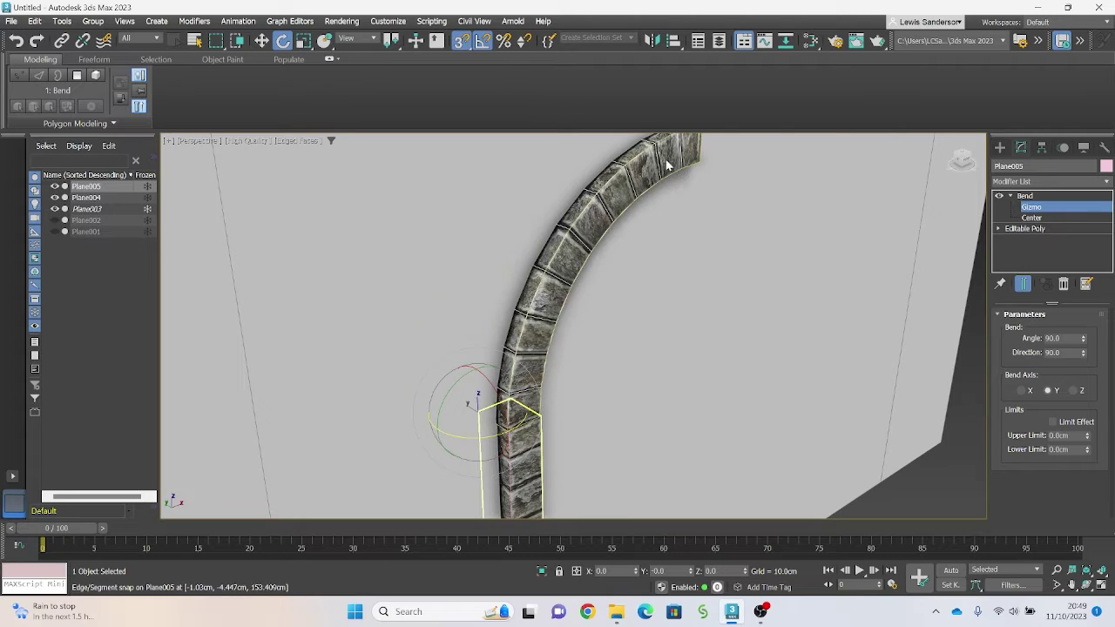
# Step: Turn off snapping and collapse the Bend modifier into the curved beam's Editable Poly
pyautogui.click(472, 43)
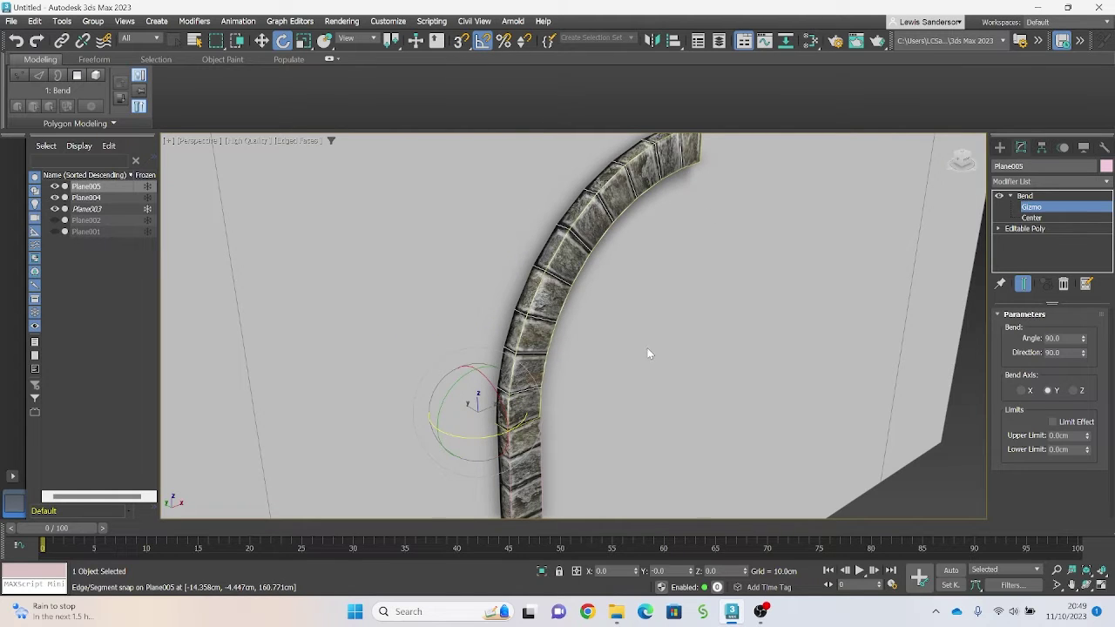
pyautogui.scroll(-5, 648, 353)
pyautogui.press('w')
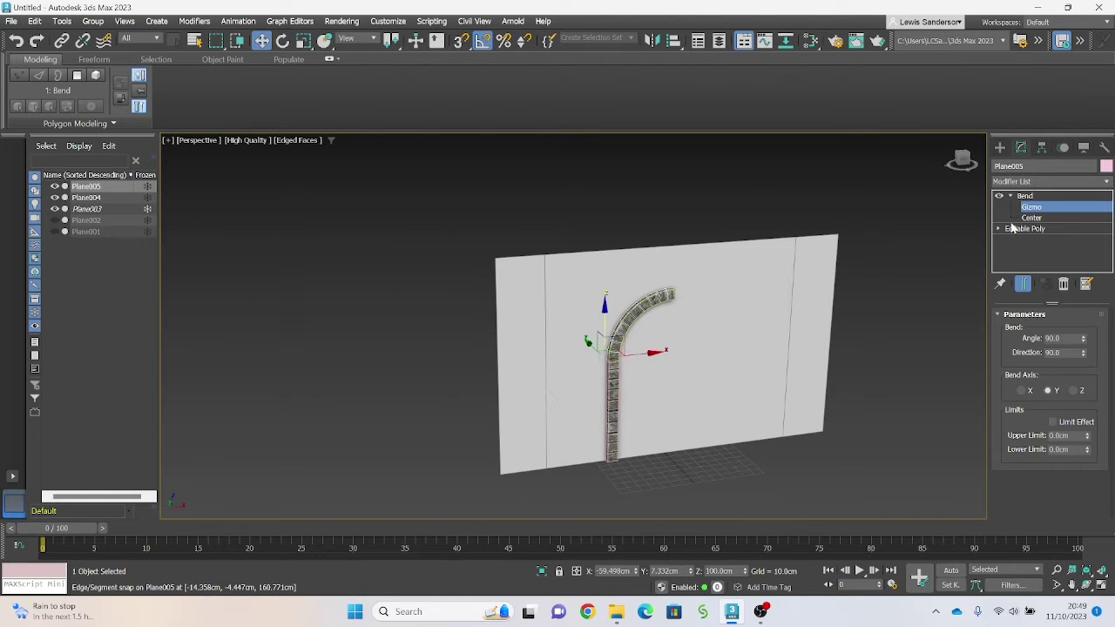
pyautogui.click(1038, 199)
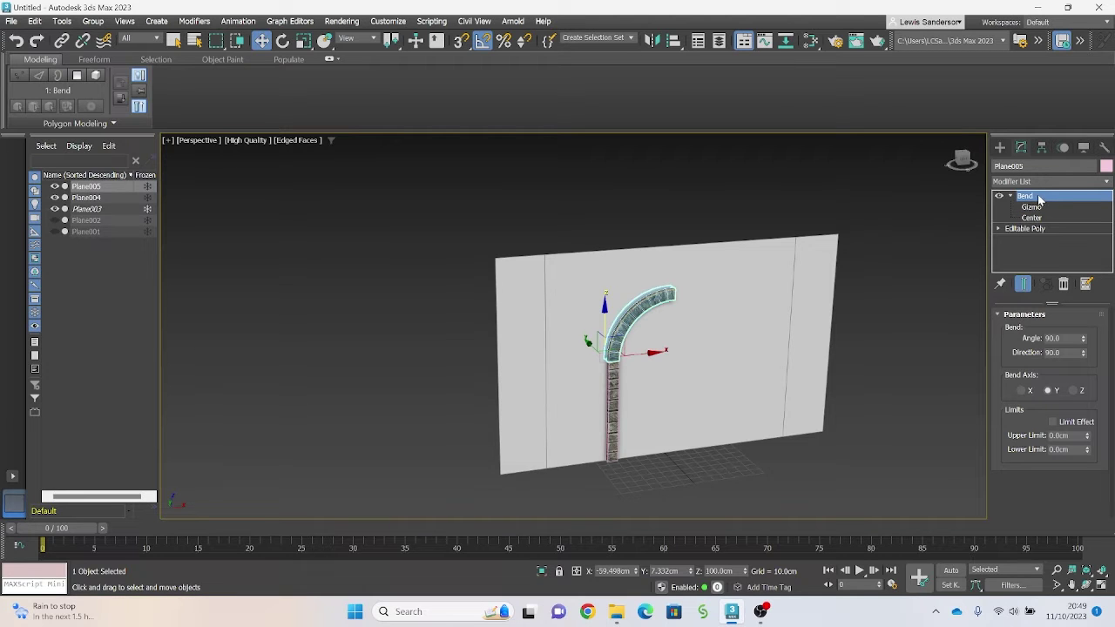
pyautogui.rightClick(1037, 199)
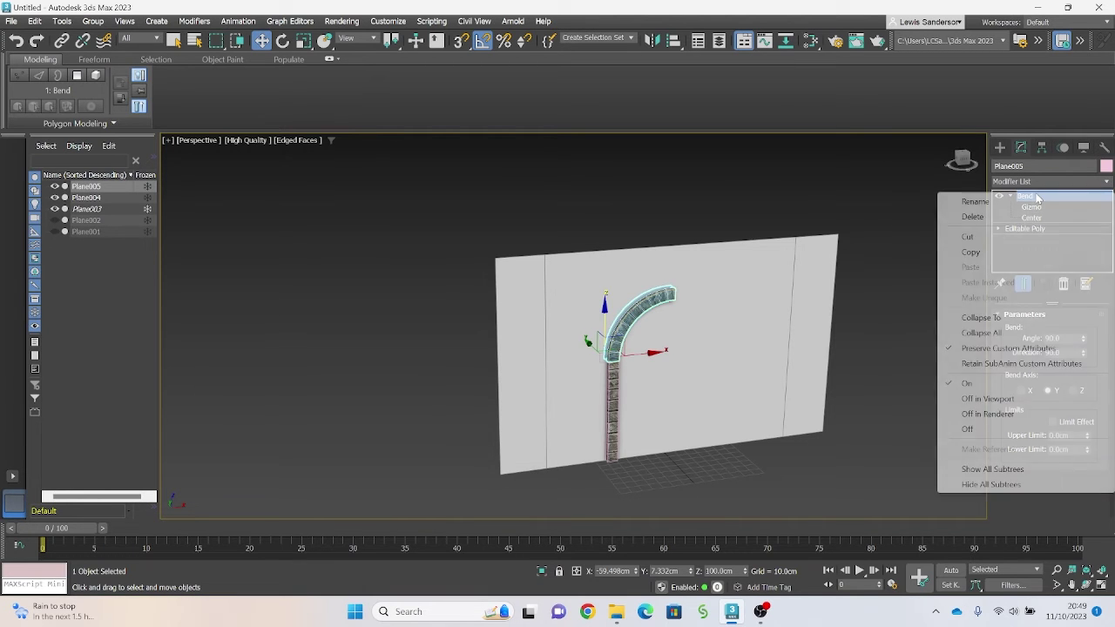
pyautogui.click(982, 319)
pyautogui.click(618, 359)
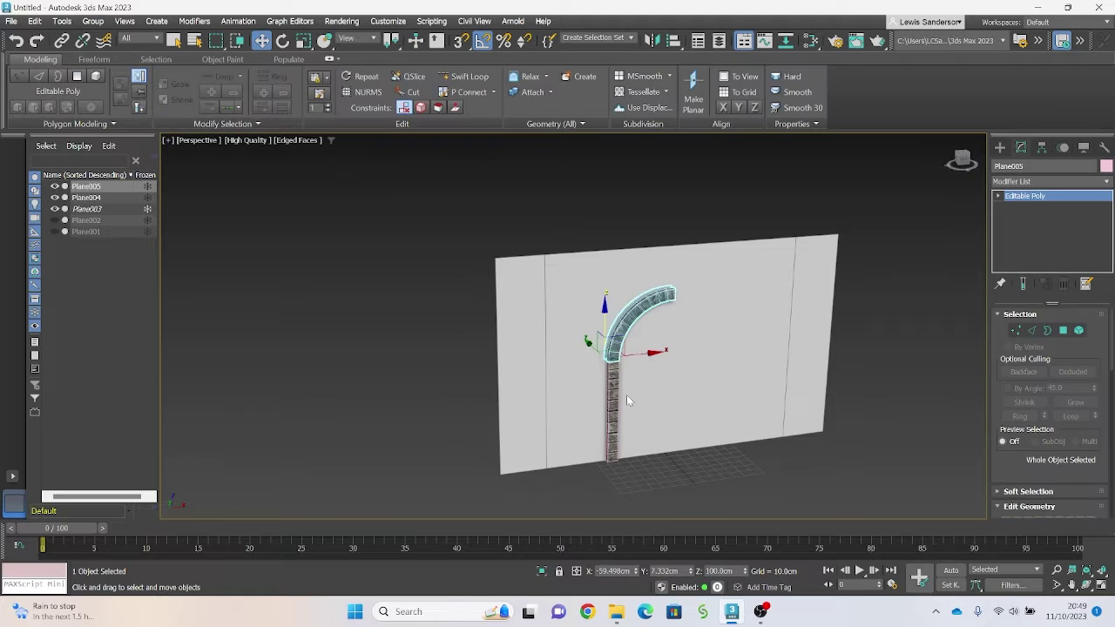
# Step: Attach the upright beam to the curved beam so both form one object
pyautogui.scroll(3, 607, 353)
pyautogui.scroll(-3, 1023, 478)
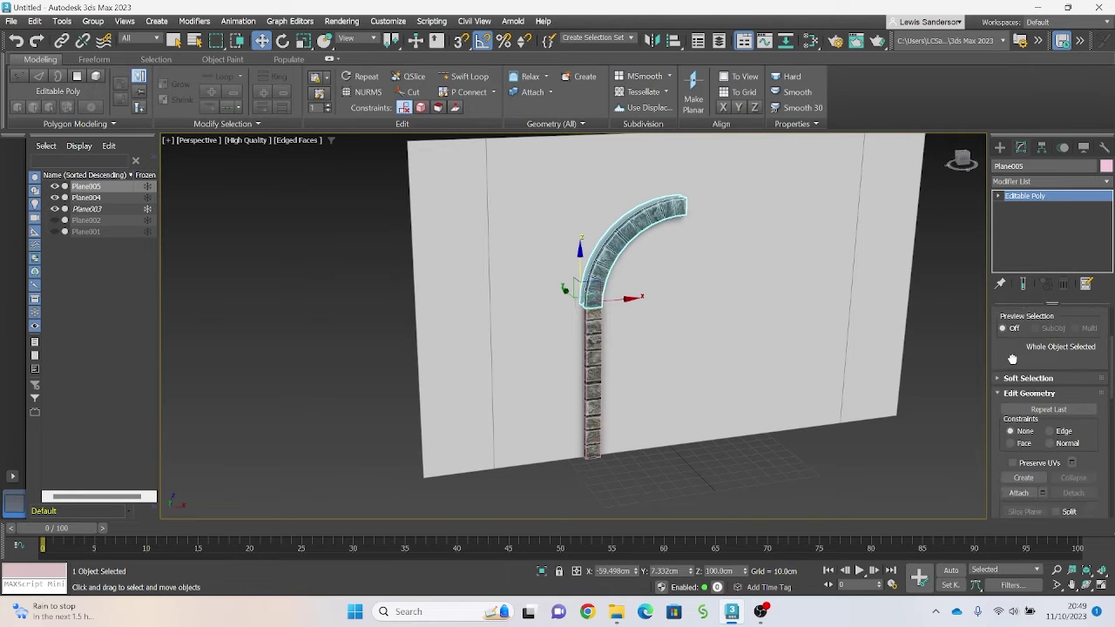
pyautogui.click(1018, 472)
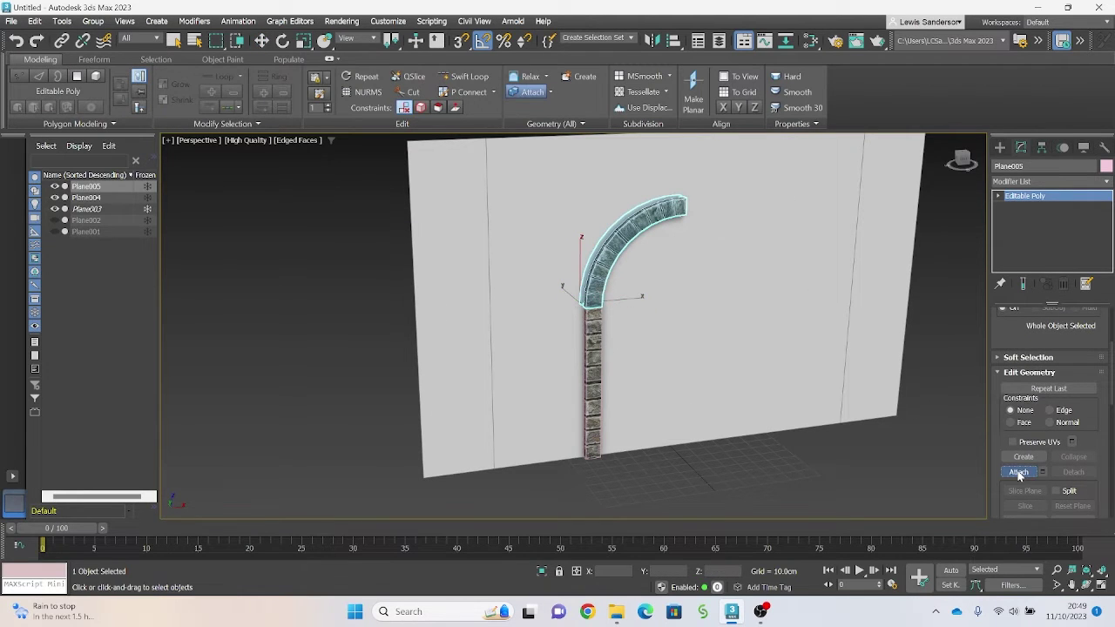
pyautogui.click(591, 329)
# Step: Weld the paired vertices at the joint between the curved and upright beams with a threshold of 1.674 cm
pyautogui.scroll(5, 598, 317)
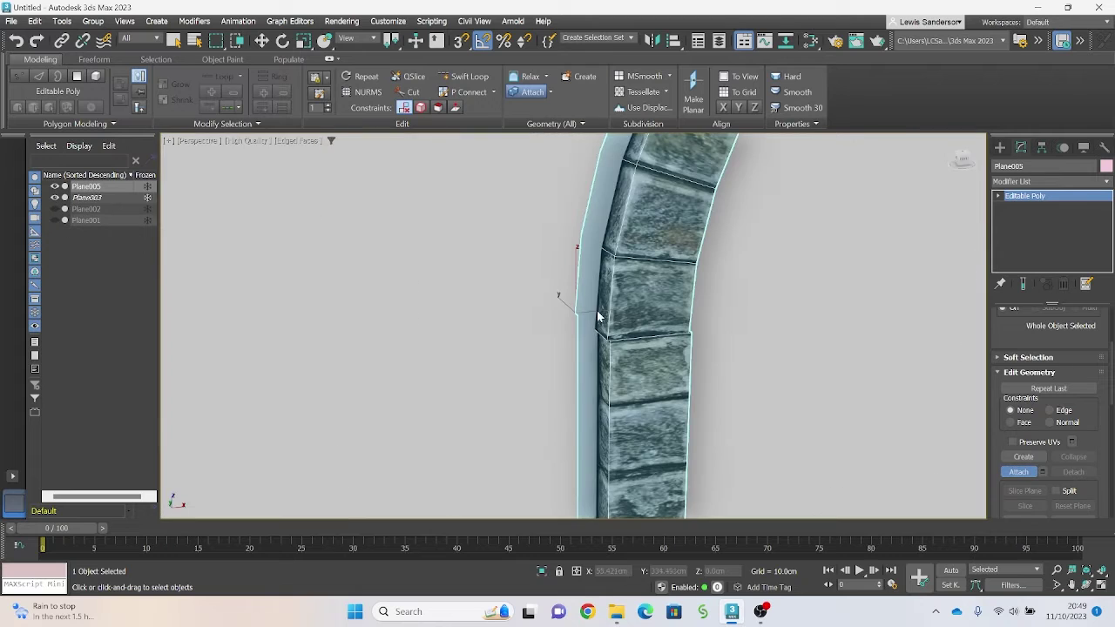
pyautogui.scroll(2, 610, 317)
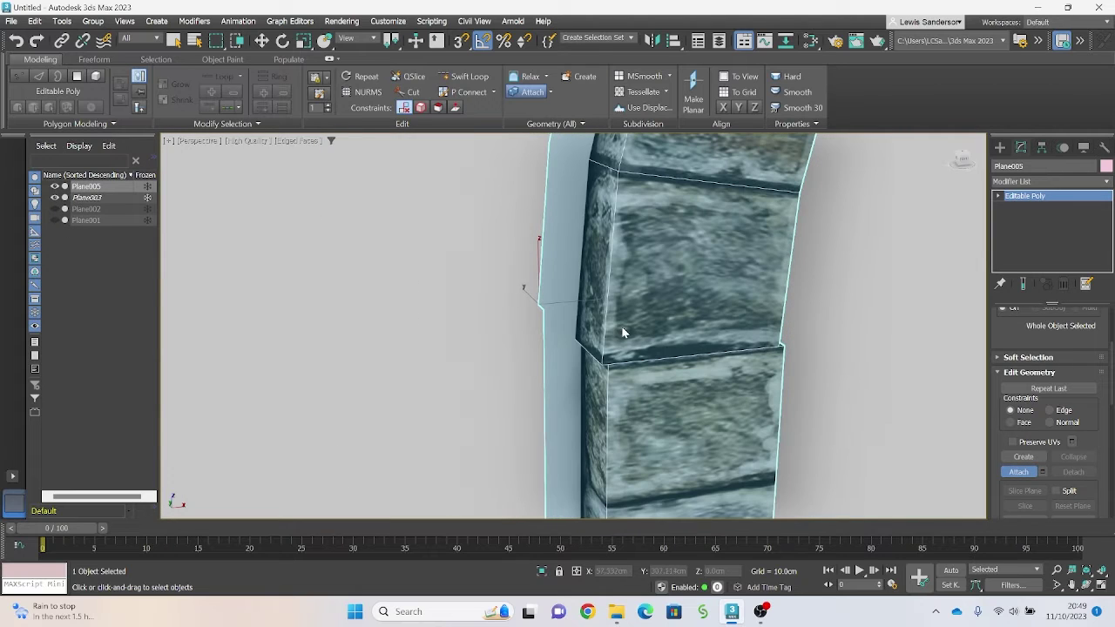
pyautogui.click(998, 196)
pyautogui.click(1019, 207)
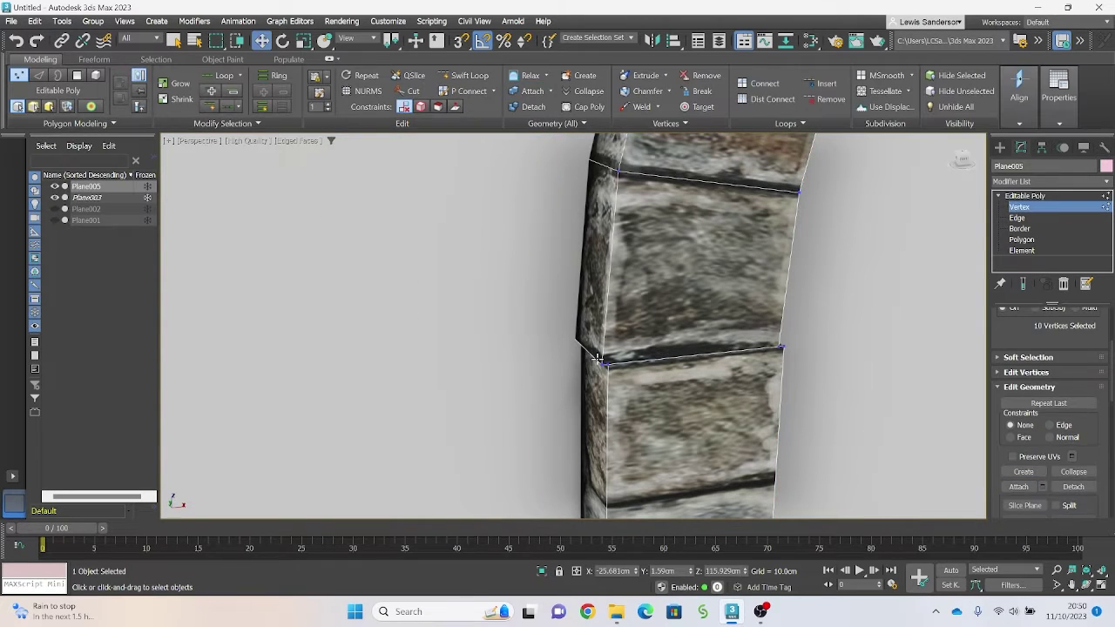
pyautogui.press('F3')
pyautogui.moveTo(630, 340)
pyautogui.keyDown('alt'); pyautogui.mouseDown(button='middle')
pyautogui.moveTo(652, 331)
pyautogui.moveTo(635, 338)
pyautogui.mouseUp(button='middle'); pyautogui.keyUp('alt')
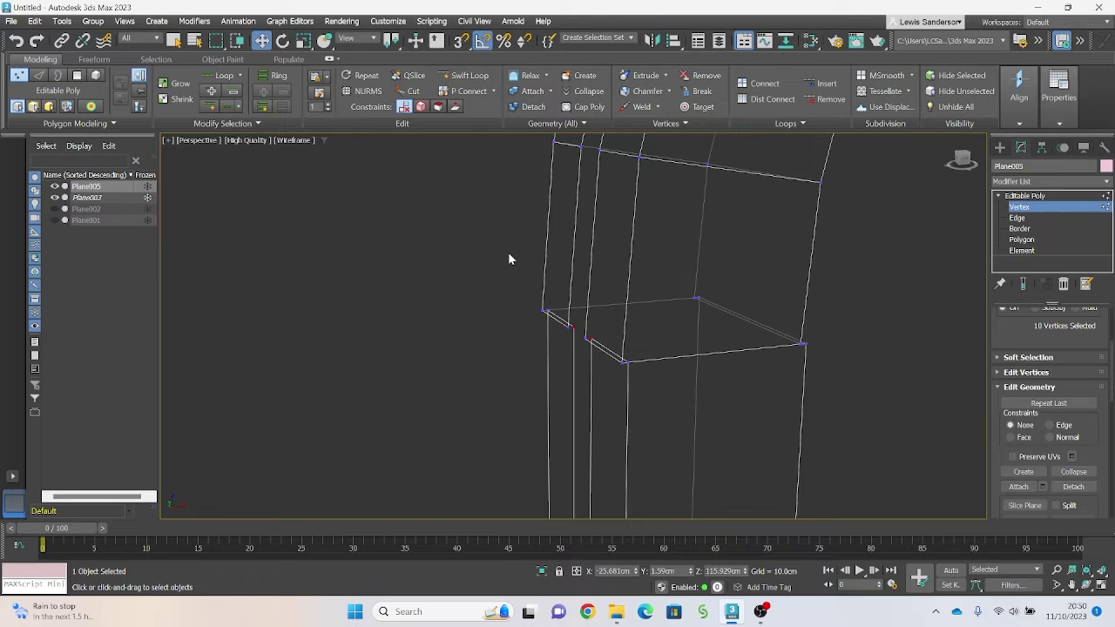
pyautogui.moveTo(508, 254); pyautogui.dragTo(871, 409)
pyautogui.rightClick(630, 356)
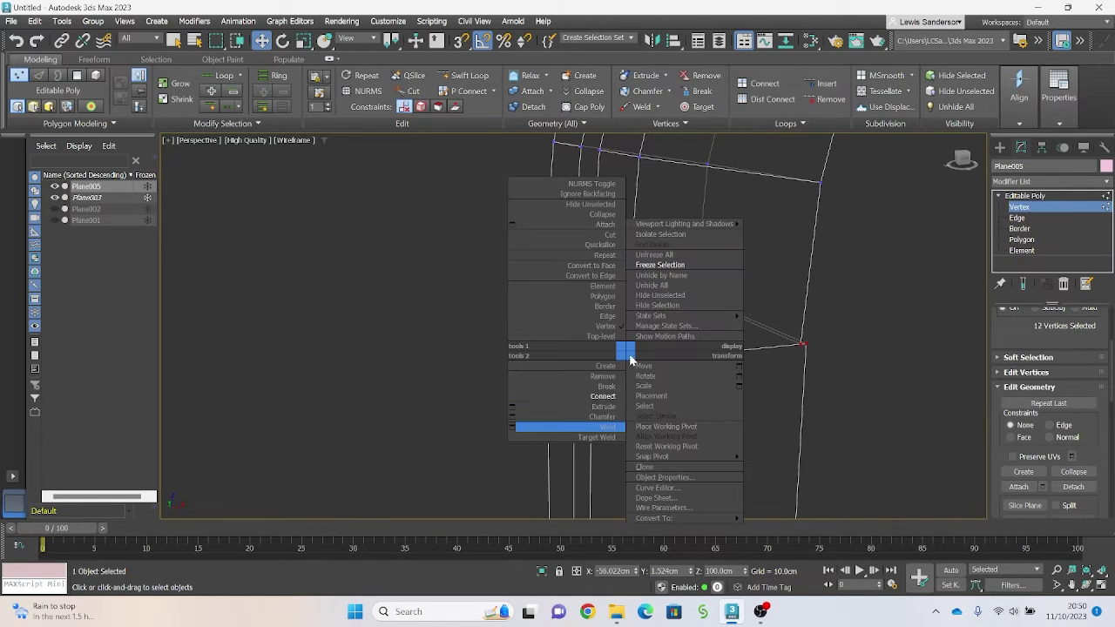
pyautogui.click(512, 428)
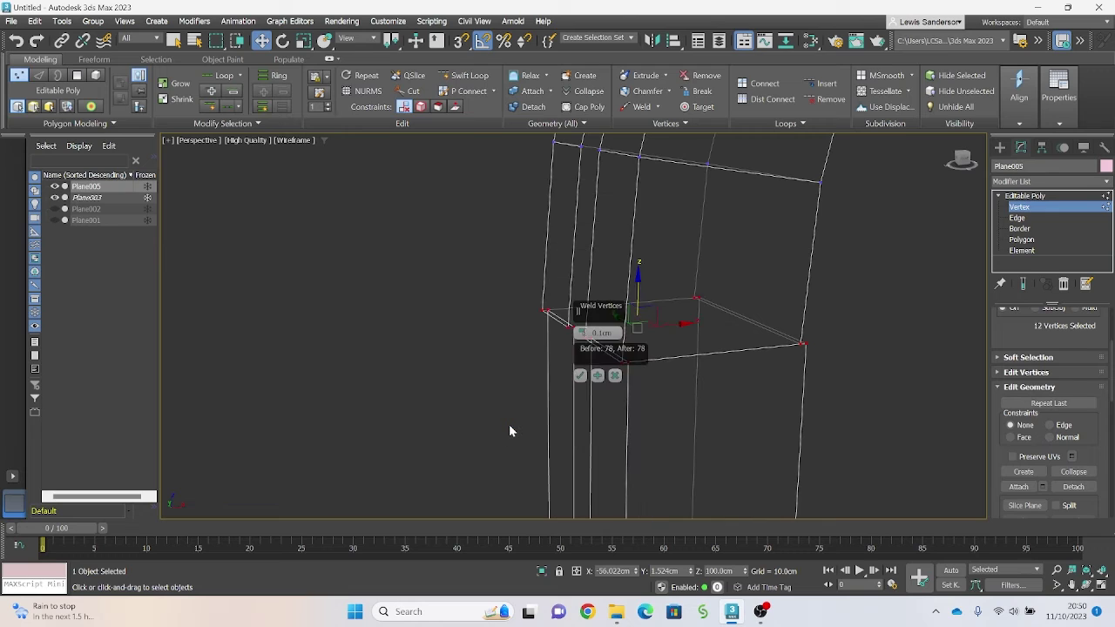
pyautogui.moveTo(584, 340); pyautogui.dragTo(582, 328)
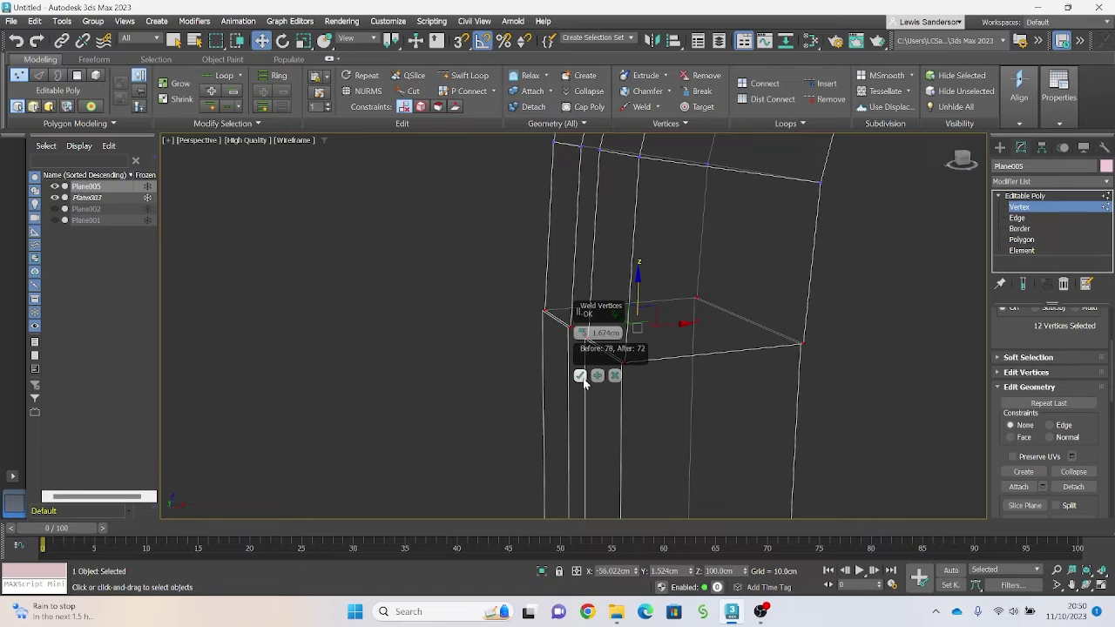
pyautogui.click(580, 375)
# Step: Test the weld by moving two corner vertices of the joint, undoing each move
pyautogui.click(624, 361)
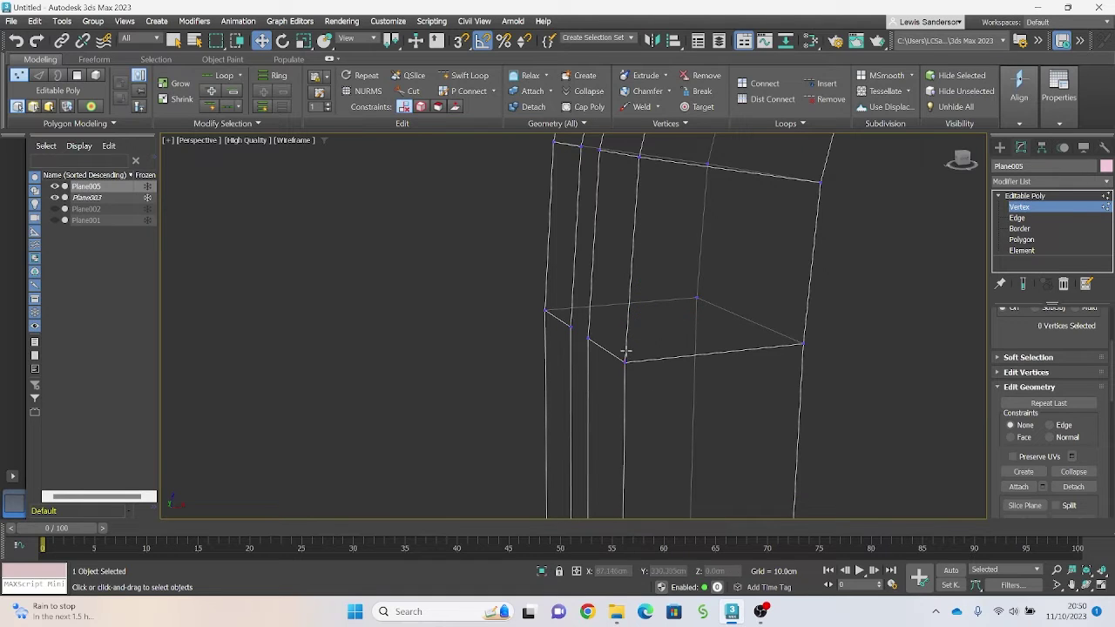
pyautogui.moveTo(649, 359); pyautogui.dragTo(596, 366)
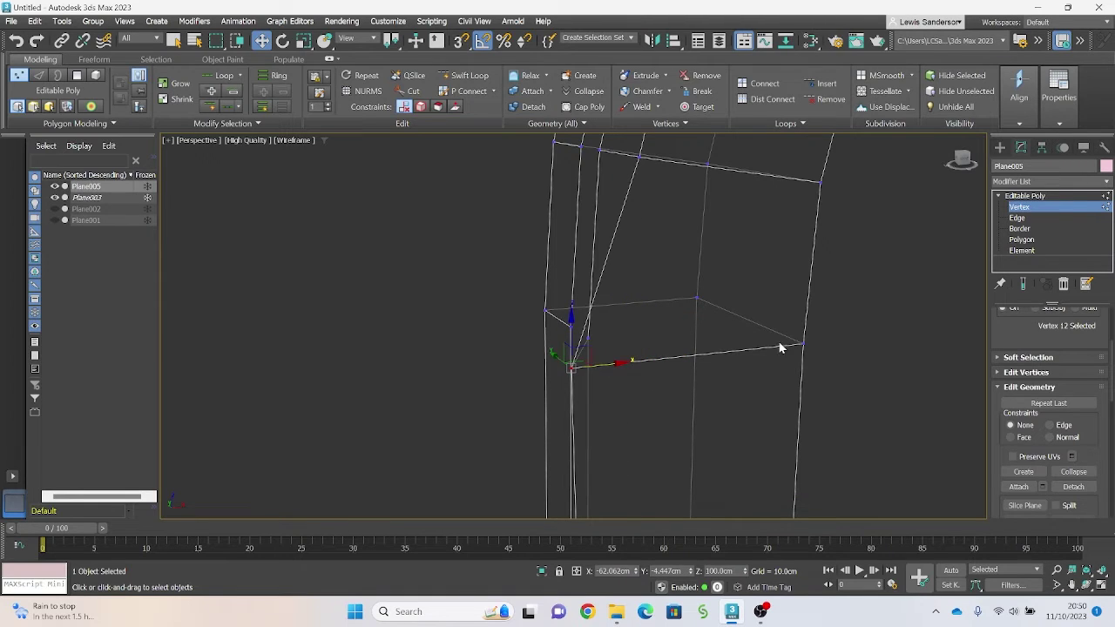
pyautogui.hotkey('ctrl', 'z')
pyautogui.click(805, 344)
pyautogui.moveTo(839, 339); pyautogui.dragTo(926, 328)
pyautogui.hotkey('ctrl', 'z')
pyautogui.scroll(-3, 821, 328)
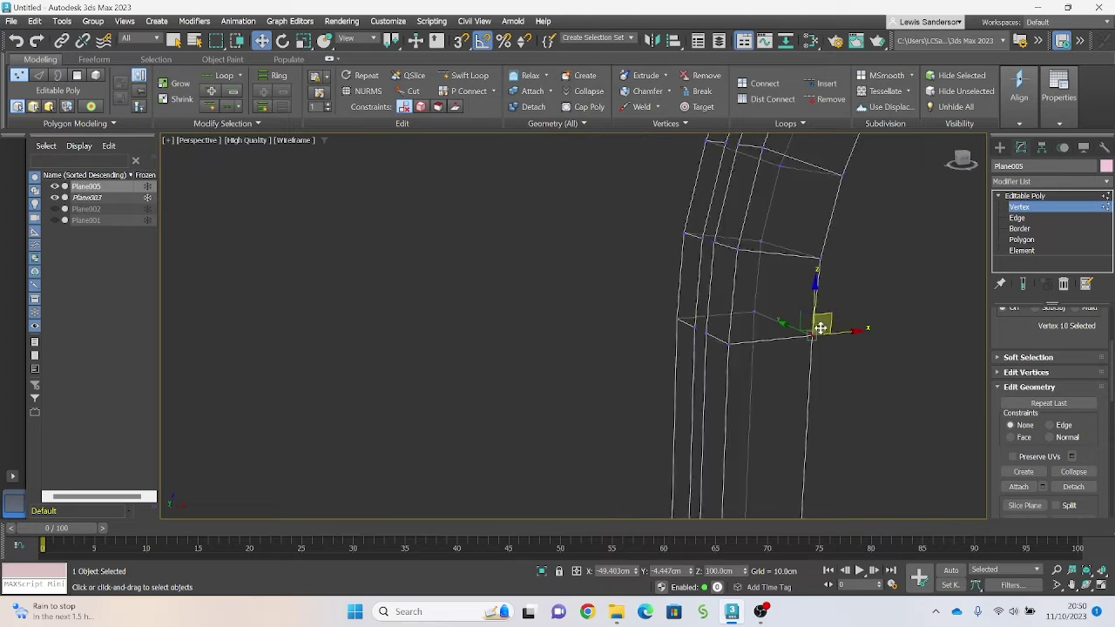
# Step: Leave vertex editing on the joined beam and switch the viewport from wireframe back to shaded display
pyautogui.scroll(-6, 820, 329)
pyautogui.moveTo(878, 316); pyautogui.dragTo(702, 330, button='middle')
pyautogui.keyDown('alt'); pyautogui.moveTo(703, 329); pyautogui.dragTo(629, 324, button='middle'); pyautogui.keyUp('alt')
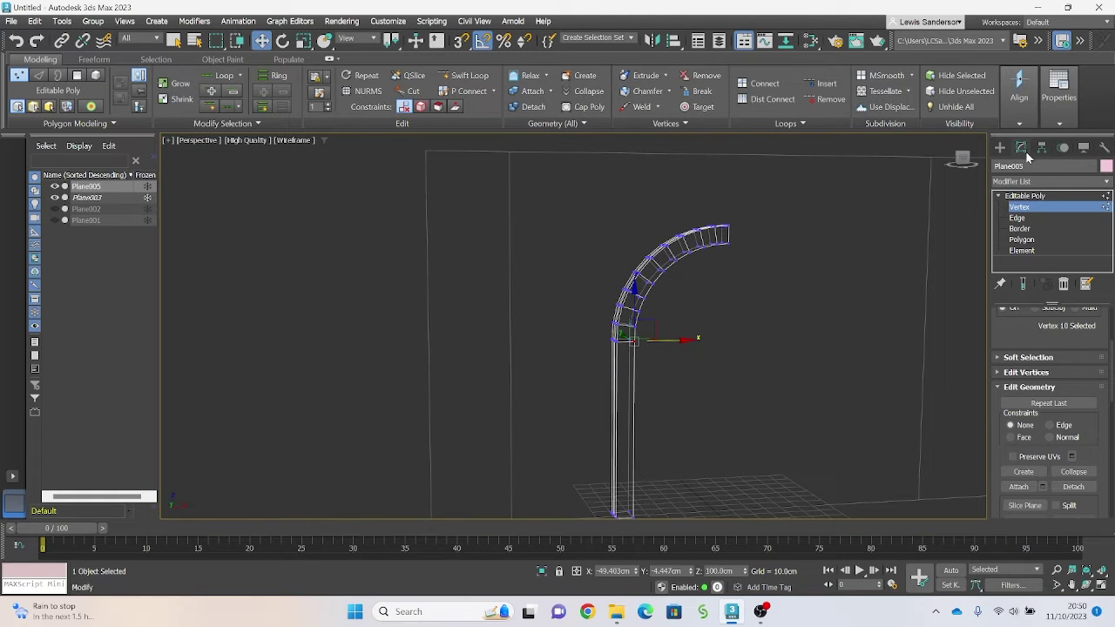
pyautogui.click(1000, 147)
pyautogui.scroll(-5, 761, 317)
pyautogui.press('F3')
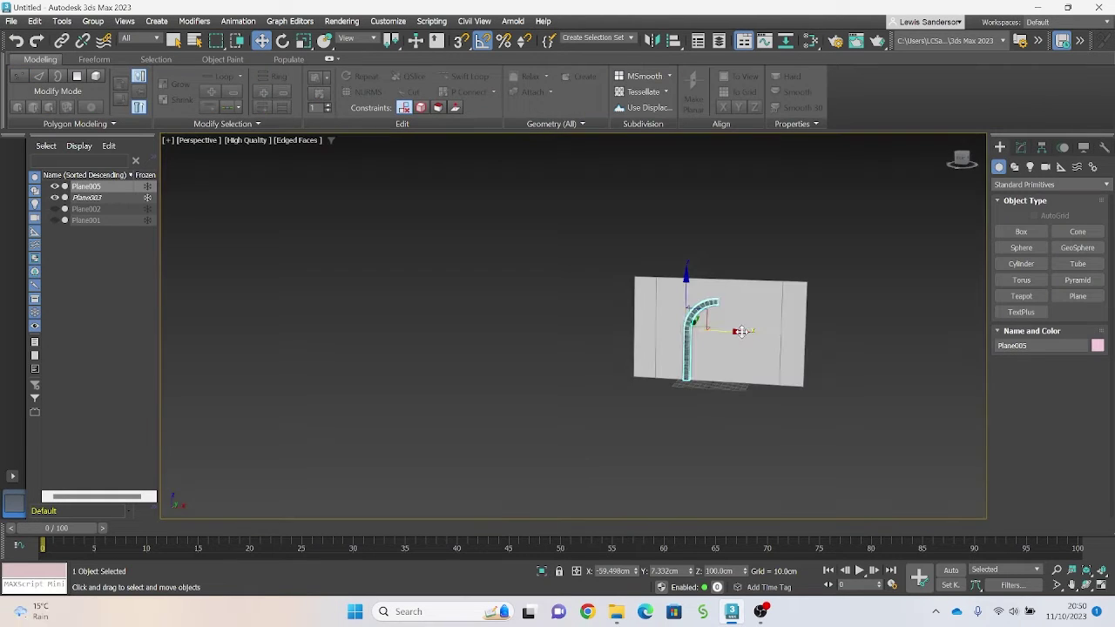
# Step: With only the pivot affected and snapping turned on, move the beam's pivot to the upper corner at the curve's free end
pyautogui.scroll(5, 724, 331)
pyautogui.moveTo(724, 331); pyautogui.dragTo(624, 264, button='middle')
pyautogui.scroll(-3, 680, 281)
pyautogui.scroll(3, 641, 336)
pyautogui.scroll(3, 623, 264)
pyautogui.click(1044, 148)
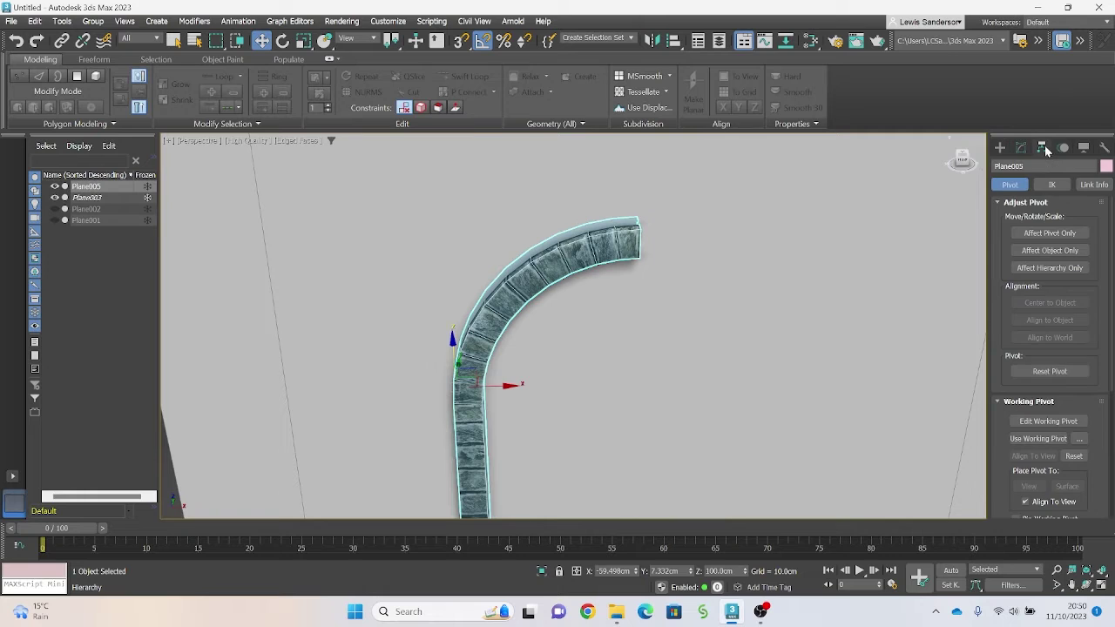
pyautogui.click(1050, 233)
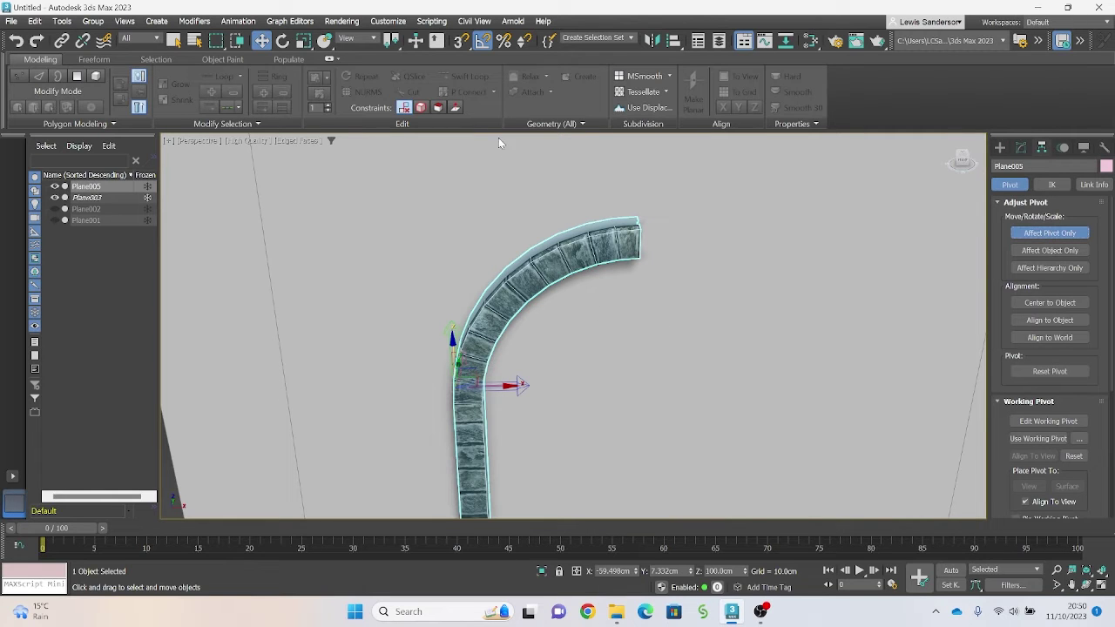
pyautogui.click(462, 41)
pyautogui.moveTo(457, 381); pyautogui.dragTo(636, 227)
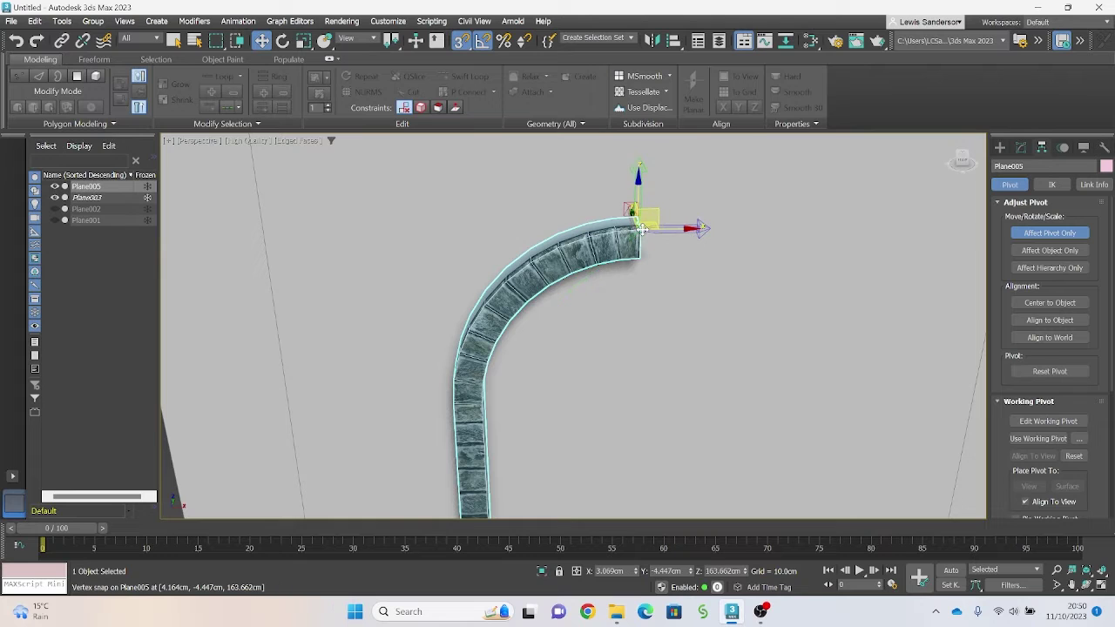
# Step: Refine the pivot's position onto the front upper corner of the curve's end face and stop editing the pivot
pyautogui.keyDown('alt'); pyautogui.moveTo(635, 224); pyautogui.dragTo(633, 241, button='middle'); pyautogui.keyUp('alt')
pyautogui.scroll(-2, 631, 240)
pyautogui.keyDown('alt'); pyautogui.moveTo(604, 277); pyautogui.dragTo(557, 307, button='middle'); pyautogui.keyUp('alt')
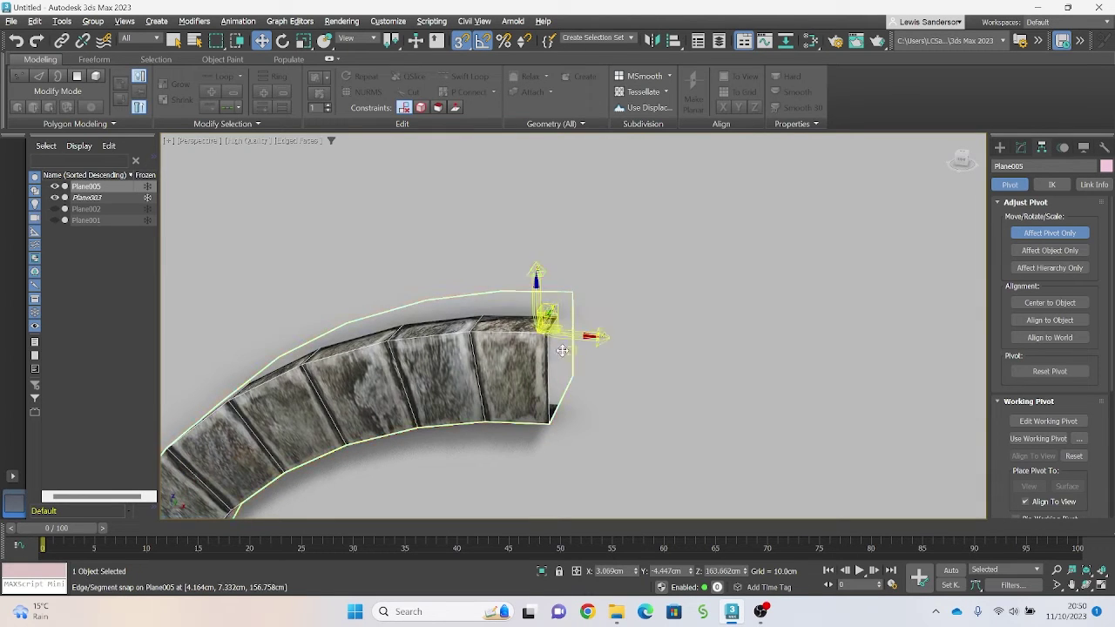
pyautogui.scroll(2, 543, 340)
pyautogui.moveTo(544, 339); pyautogui.dragTo(550, 331)
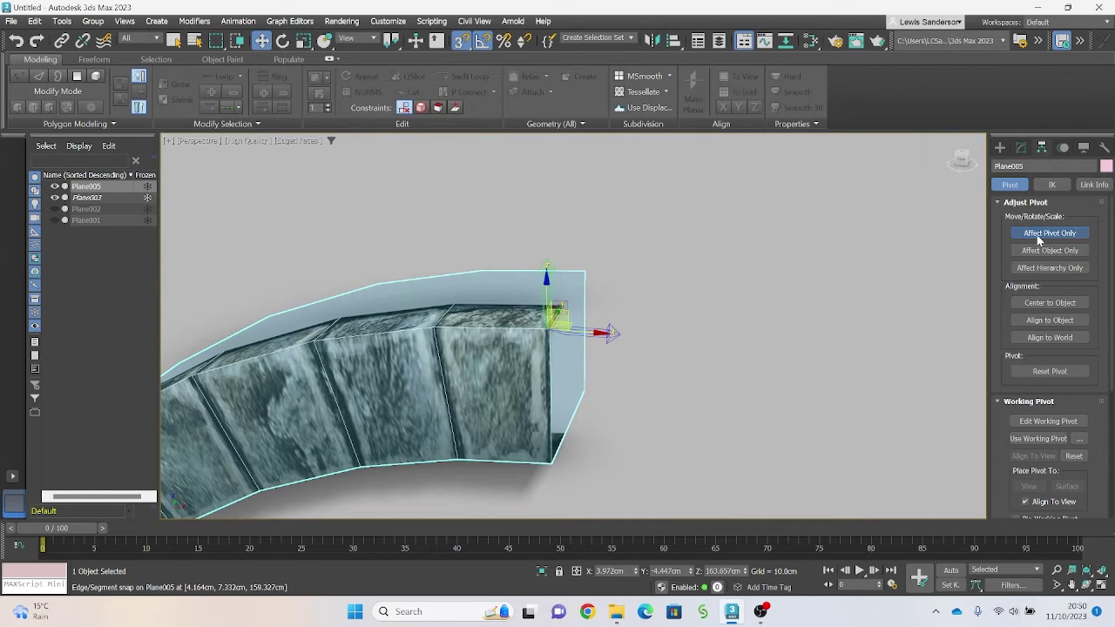
pyautogui.click(1041, 239)
# Step: Add a Symmetry modifier mirroring the half arch across its Z axis, with Slice Along Mirror turned off
pyautogui.scroll(-5, 779, 287)
pyautogui.keyDown('alt'); pyautogui.moveTo(780, 285); pyautogui.dragTo(773, 261, button='middle'); pyautogui.keyUp('alt')
pyautogui.moveTo(832, 281); pyautogui.dragTo(734, 281, button='middle')
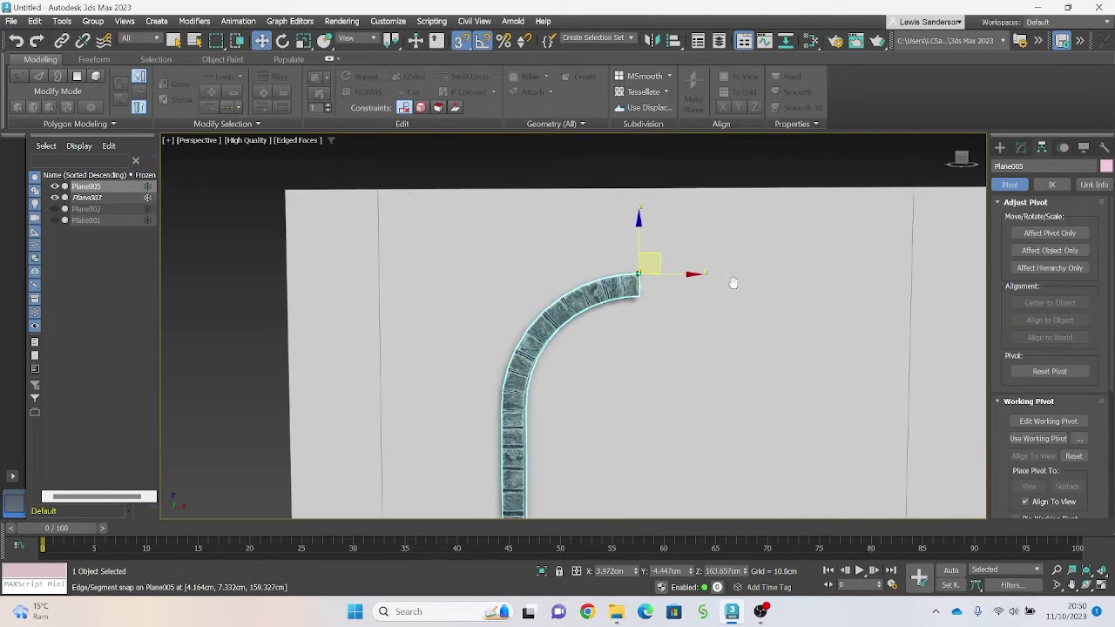
pyautogui.moveTo(663, 292); pyautogui.dragTo(656, 277, button='middle')
pyautogui.click(1021, 147)
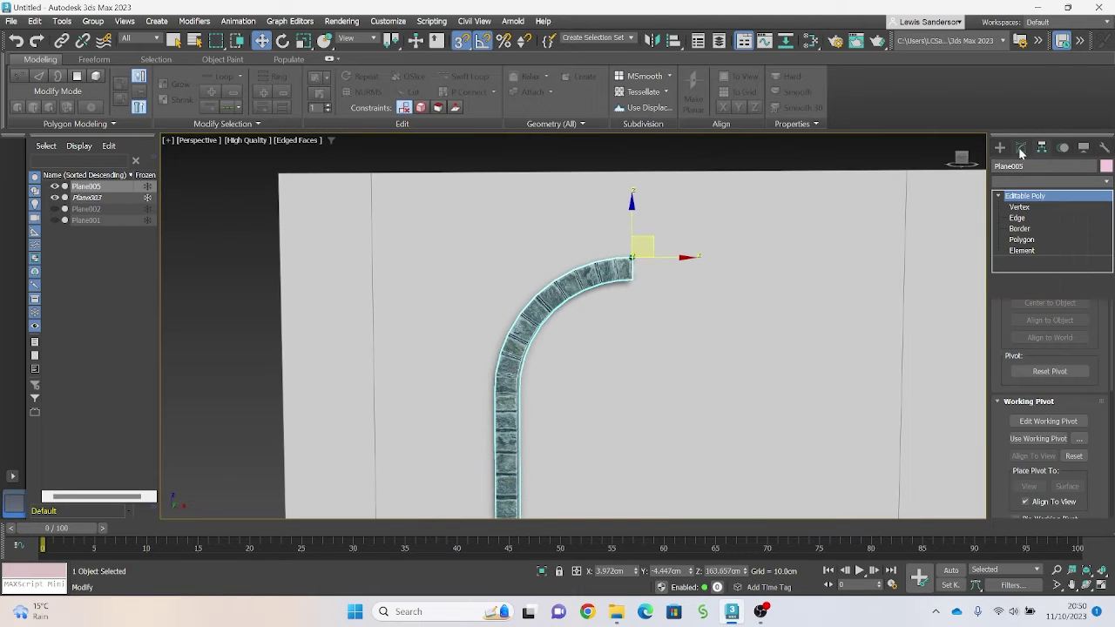
pyautogui.click(1108, 182)
pyautogui.write('sy')
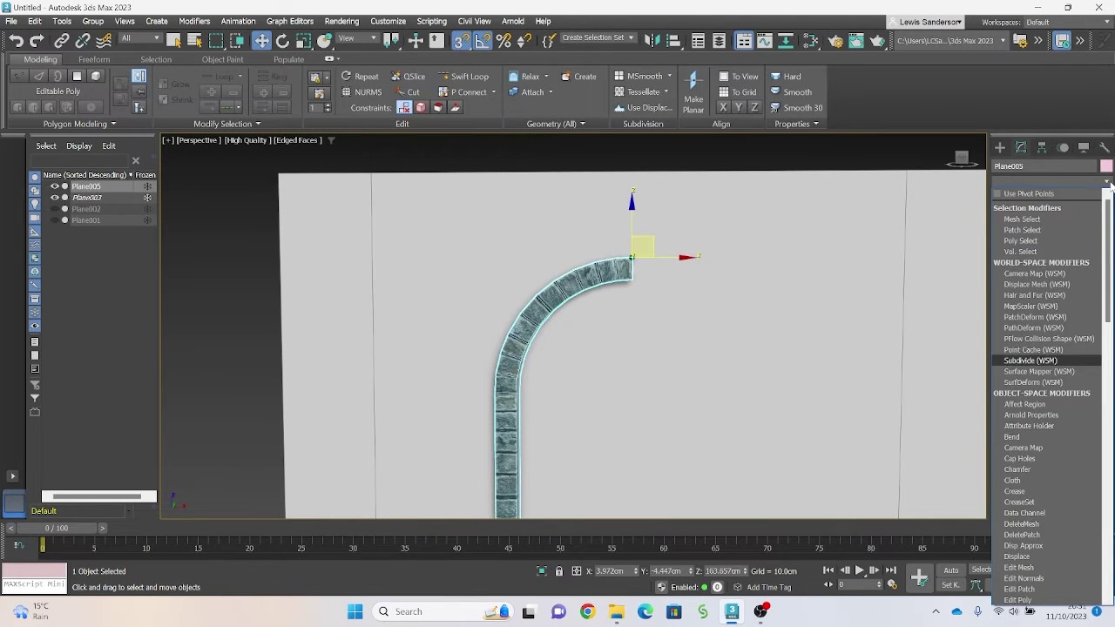
pyautogui.click(1014, 346)
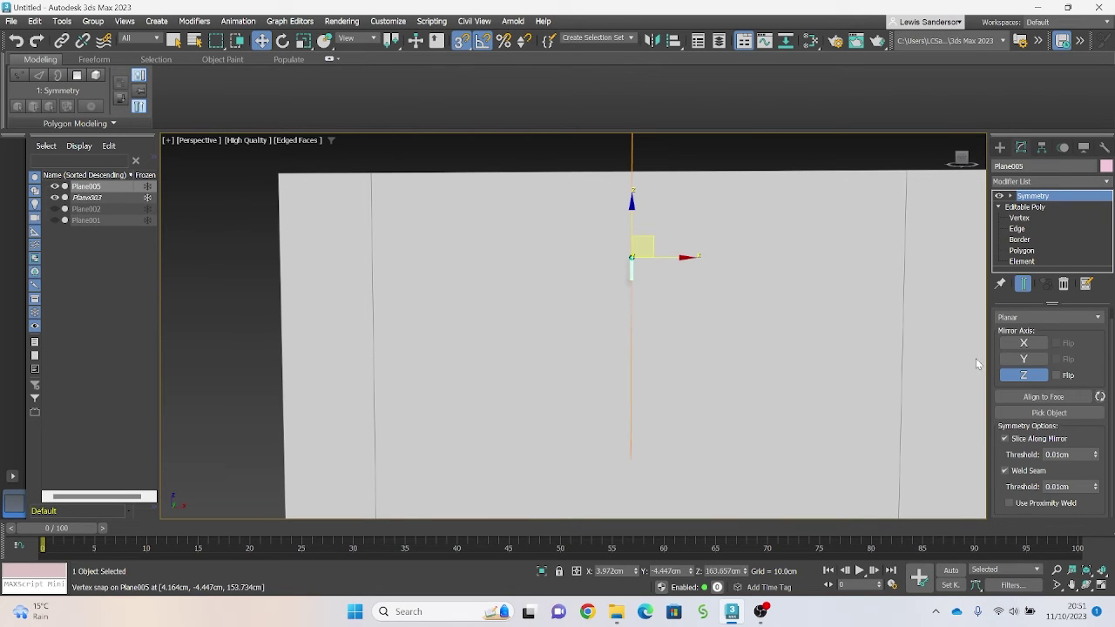
pyautogui.click(1005, 440)
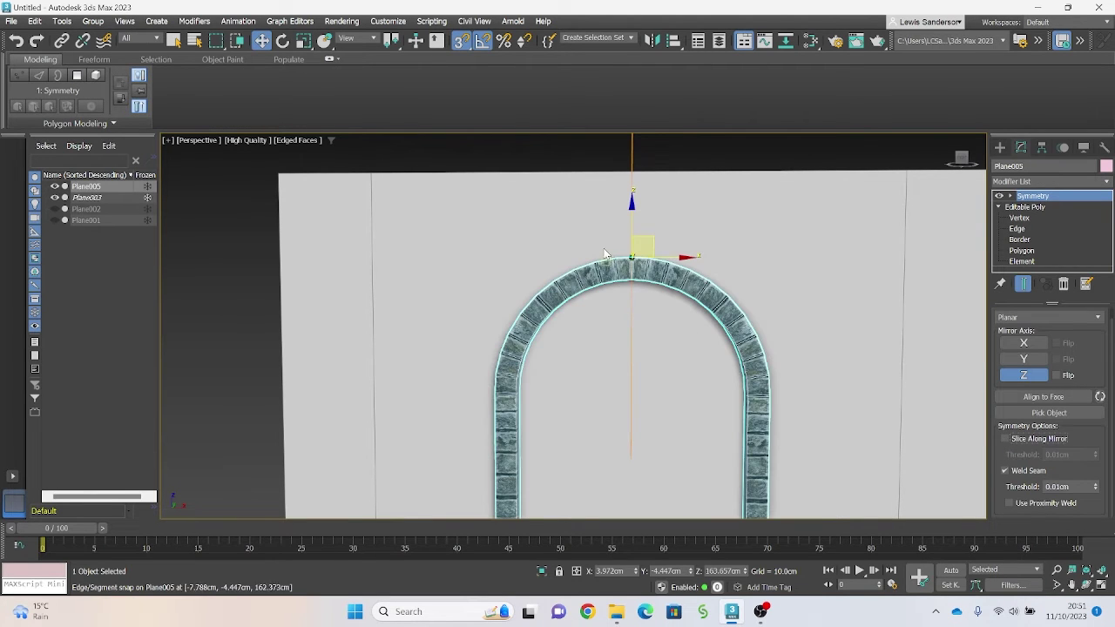
# Step: Try shifting the Symmetry modifier's mirror plane along X at the arch's crown, and undo the move
pyautogui.scroll(4, 586, 262)
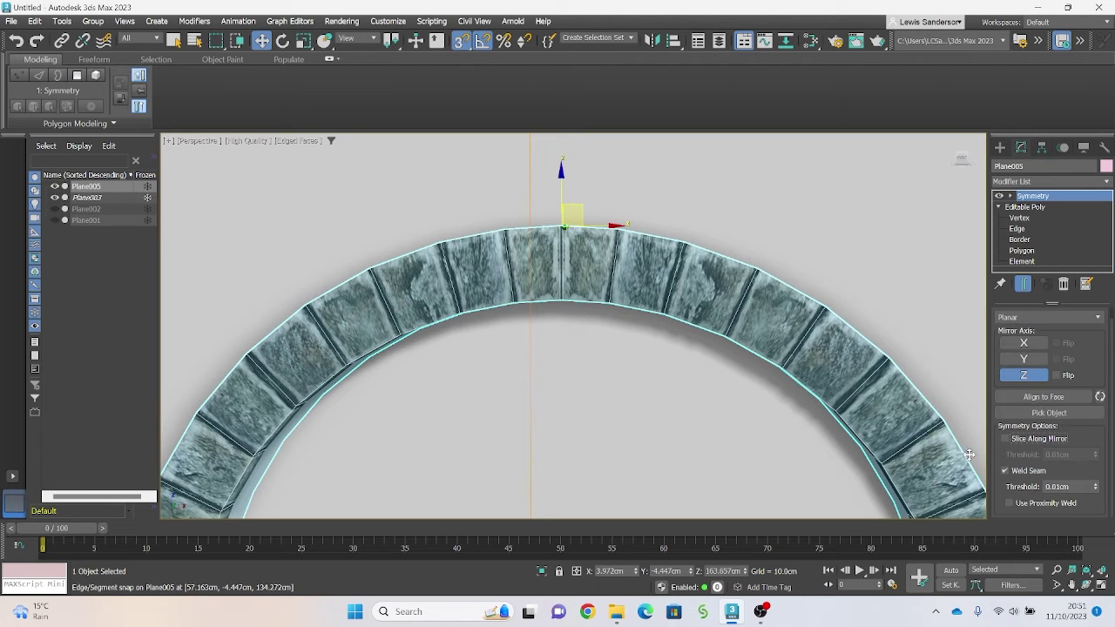
pyautogui.scroll(3, 577, 272)
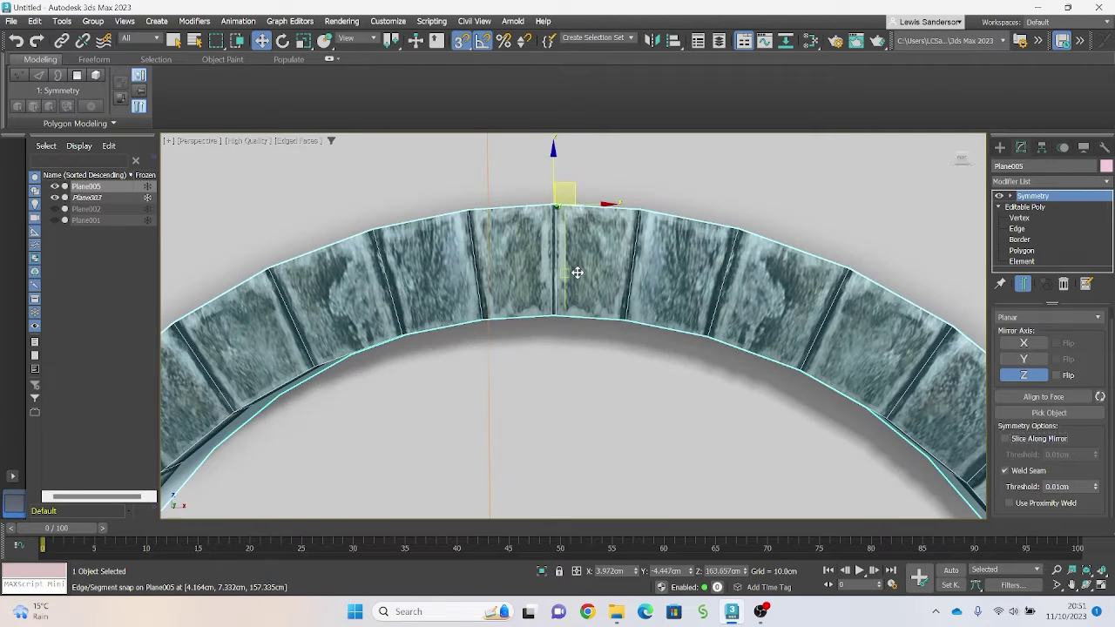
pyautogui.click(1010, 196)
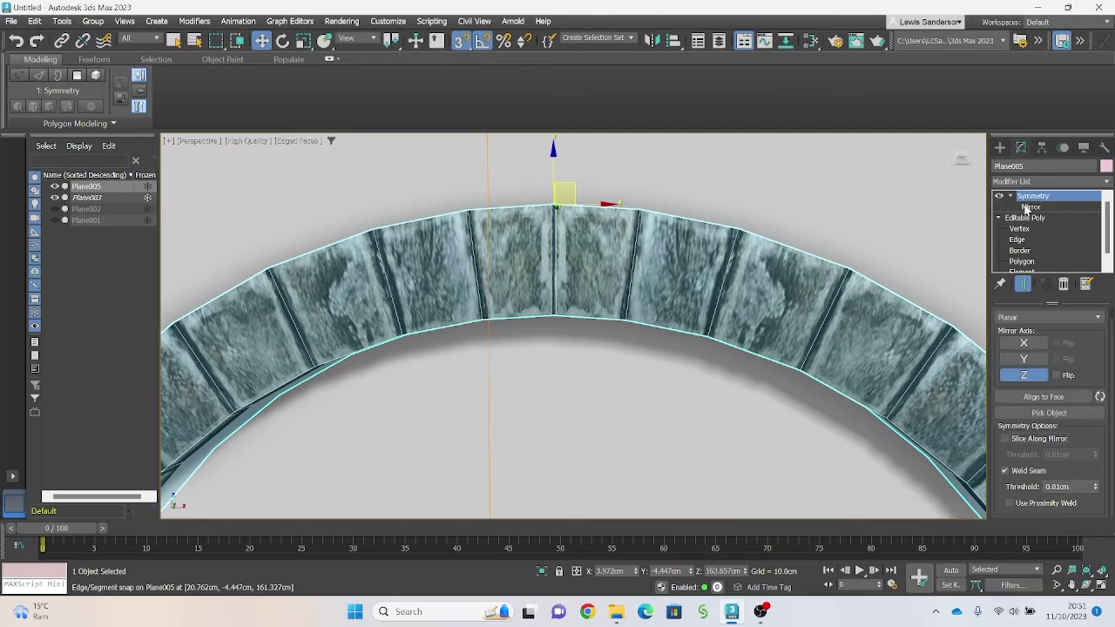
pyautogui.click(1030, 206)
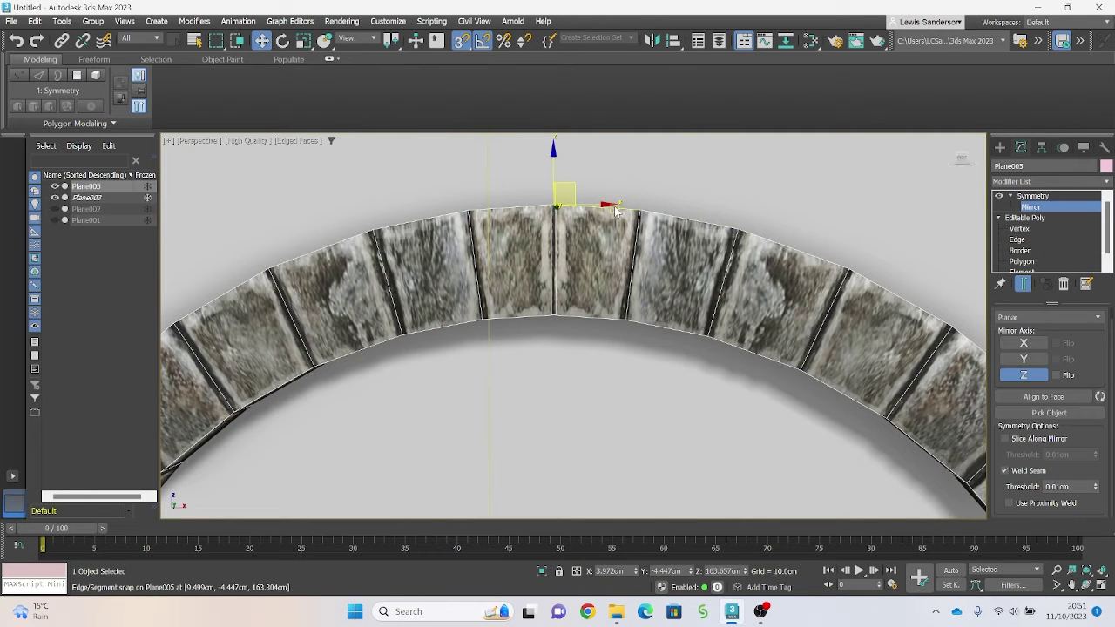
pyautogui.moveTo(607, 207); pyautogui.dragTo(615, 203)
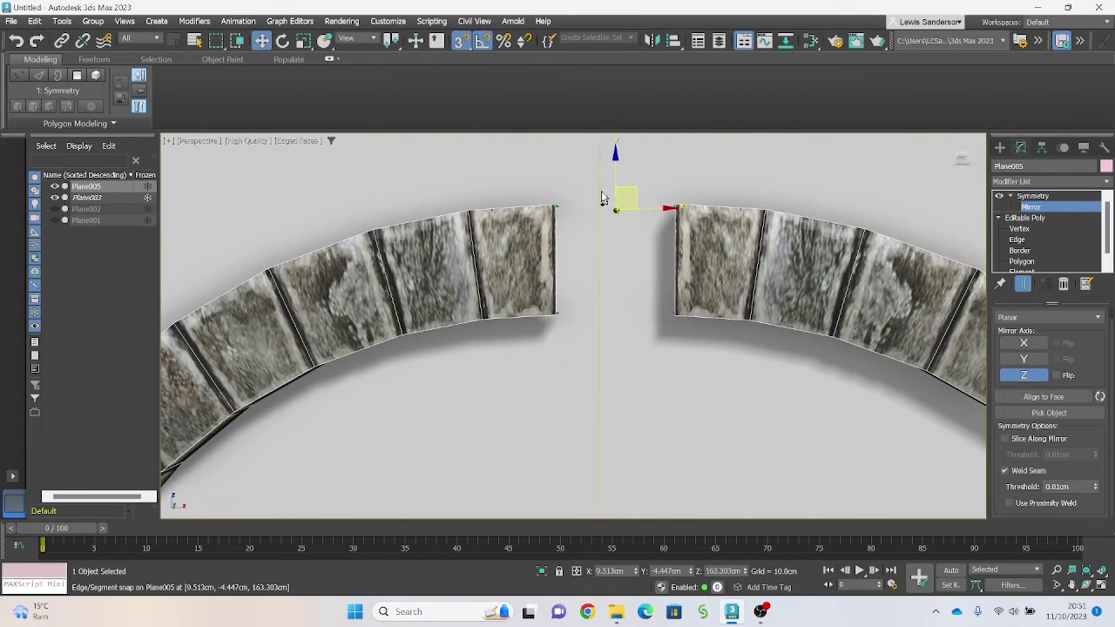
pyautogui.hotkey('ctrl', 'z')
# Step: Turn off snapping, try a slight nudge of the mirror plane along X, undo it and return to the Symmetry level
pyautogui.click(465, 42)
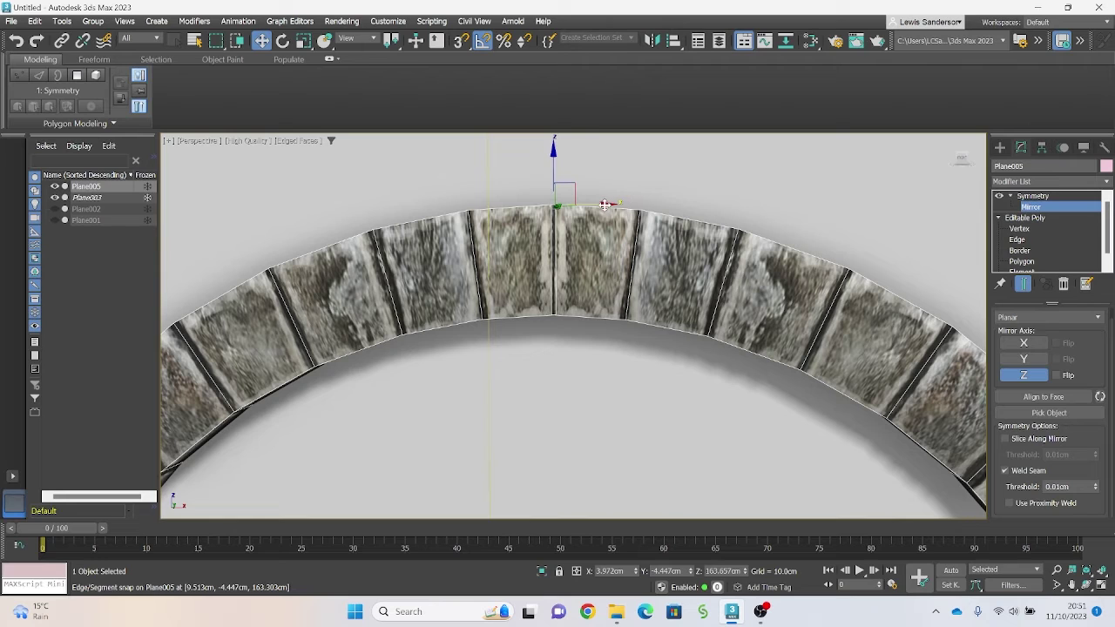
pyautogui.moveTo(605, 206); pyautogui.dragTo(606, 205)
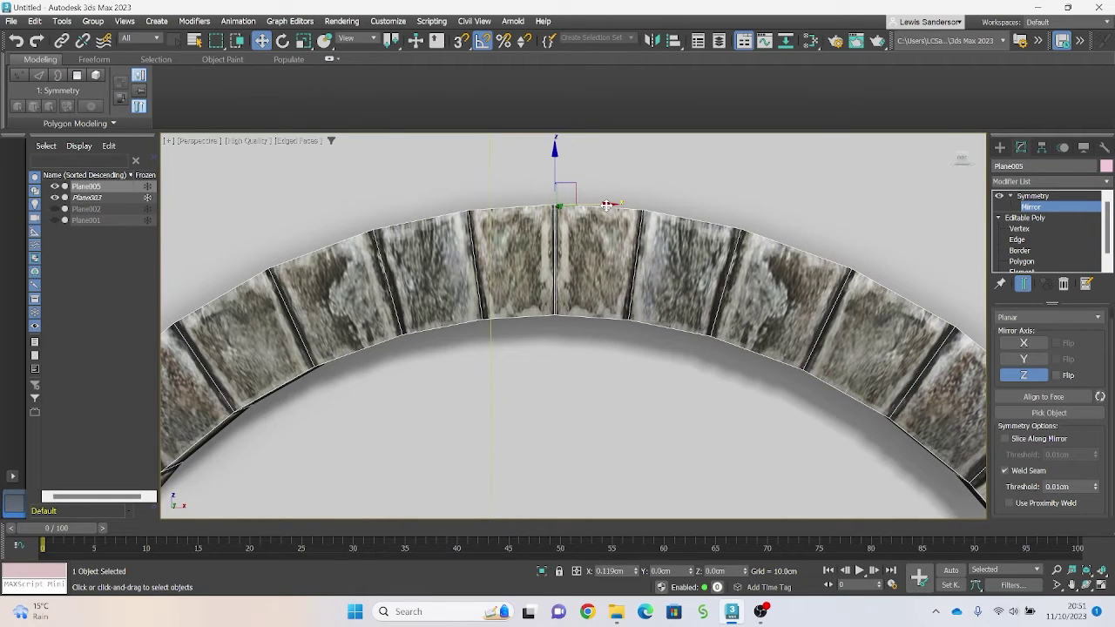
pyautogui.hotkey('ctrl', 'z')
pyautogui.click(1032, 196)
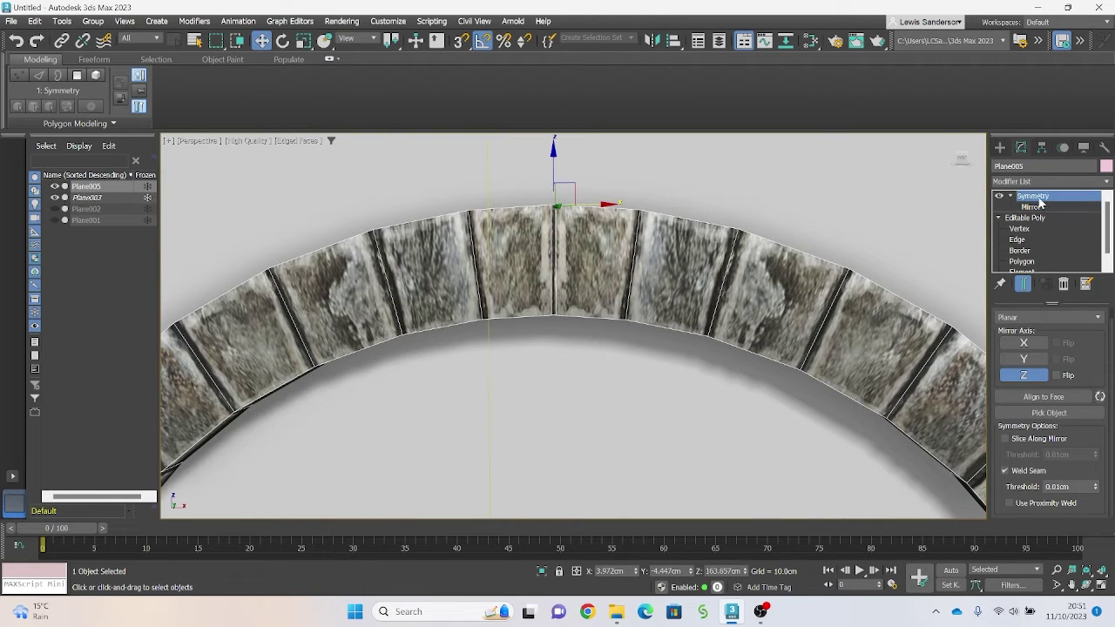
# Step: Collapse the Symmetry modifier into the arch's Editable Poly and accept the warning
pyautogui.scroll(-5, 622, 343)
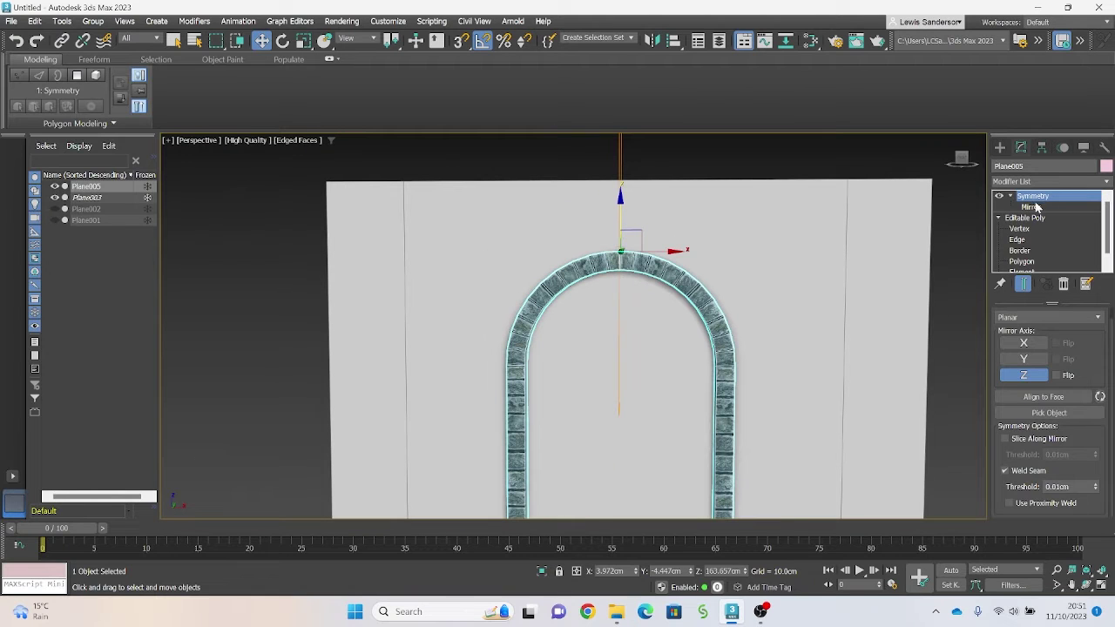
pyautogui.rightClick(1038, 203)
pyautogui.click(983, 322)
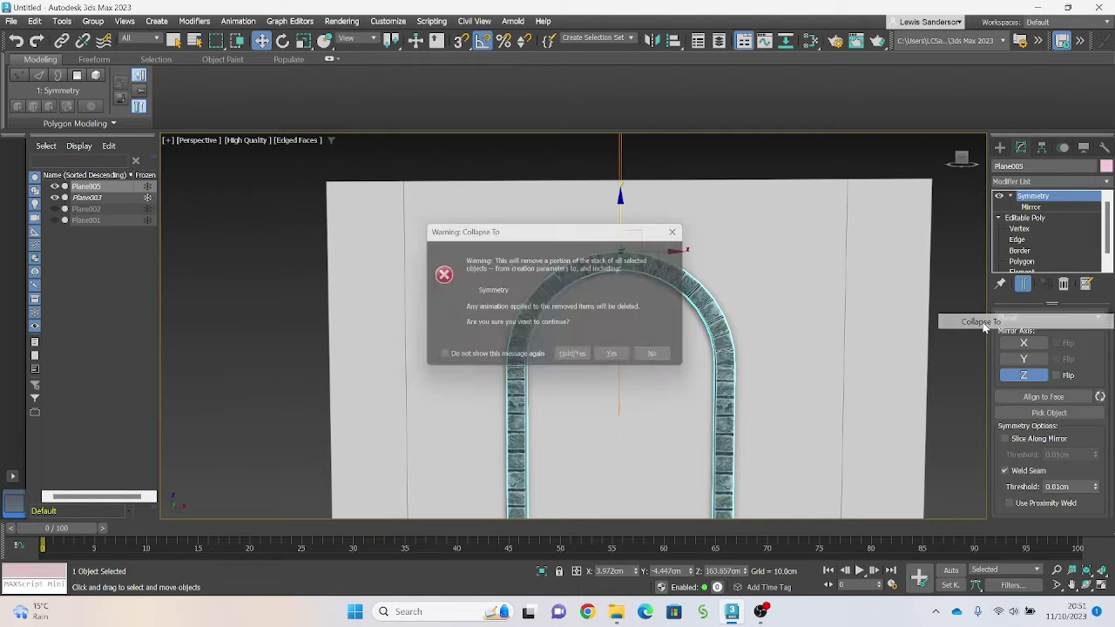
pyautogui.click(612, 354)
pyautogui.scroll(5, 620, 259)
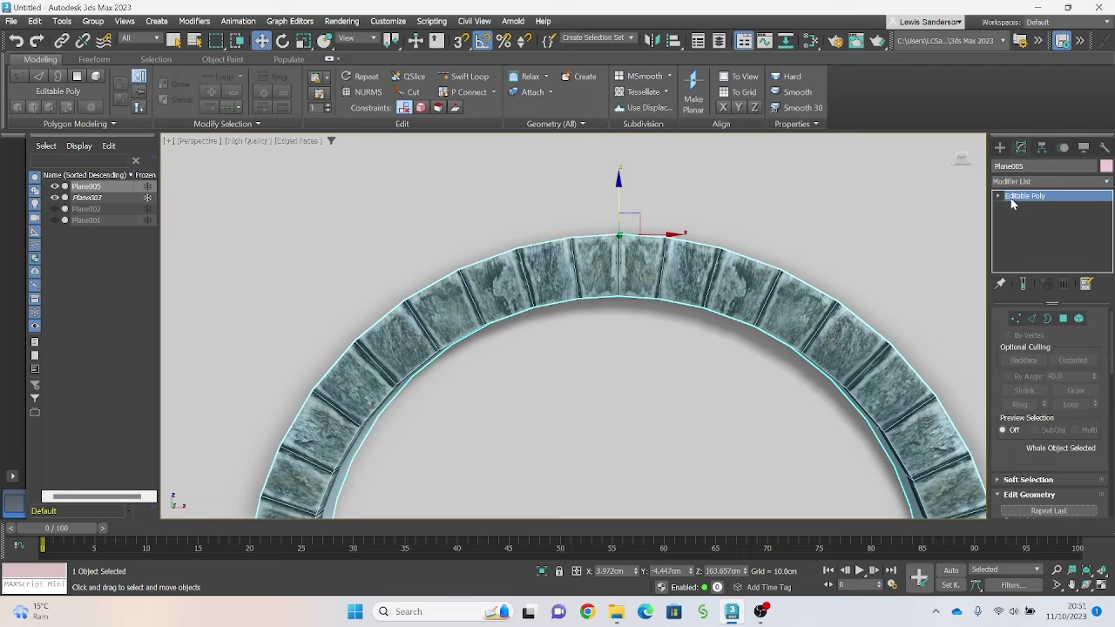
# Step: Examine the complete arch against the wall, with the arch deselected and edge display turned off
pyautogui.scroll(-4, 700, 280)
pyautogui.keyDown('alt'); pyautogui.moveTo(697, 280); pyautogui.dragTo(674, 277, button='middle'); pyautogui.keyUp('alt')
pyautogui.scroll(3, 702, 304)
pyautogui.scroll(-3, 688, 296)
pyautogui.scroll(-3, 675, 276)
pyautogui.keyDown('alt'); pyautogui.moveTo(684, 327); pyautogui.dragTo(837, 267, button='middle'); pyautogui.keyUp('alt')
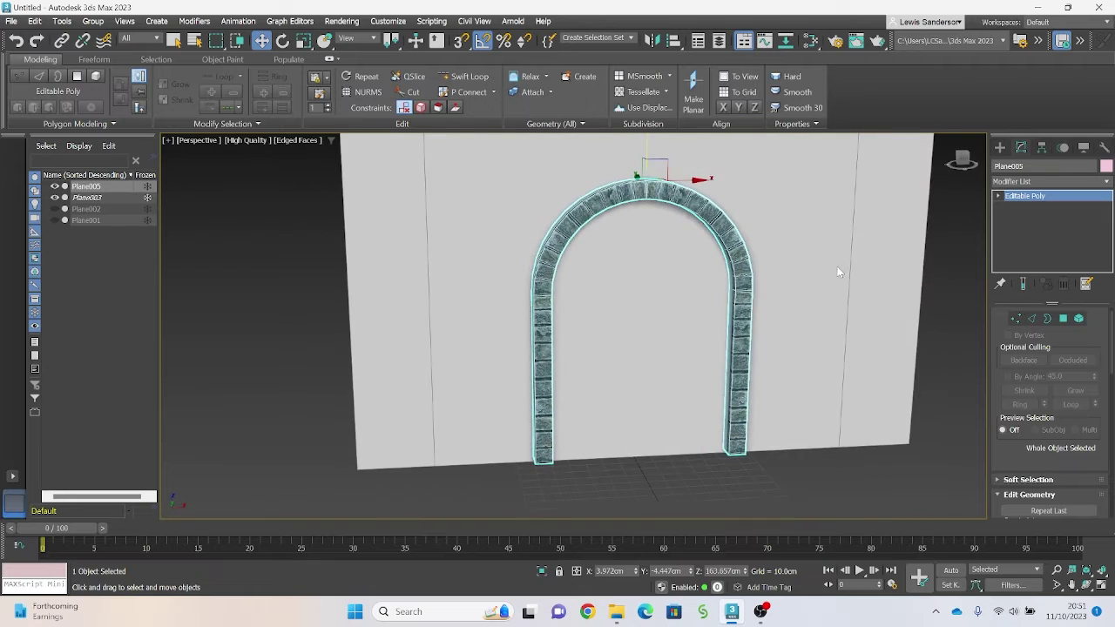
pyautogui.click(948, 252)
pyautogui.press('F4')
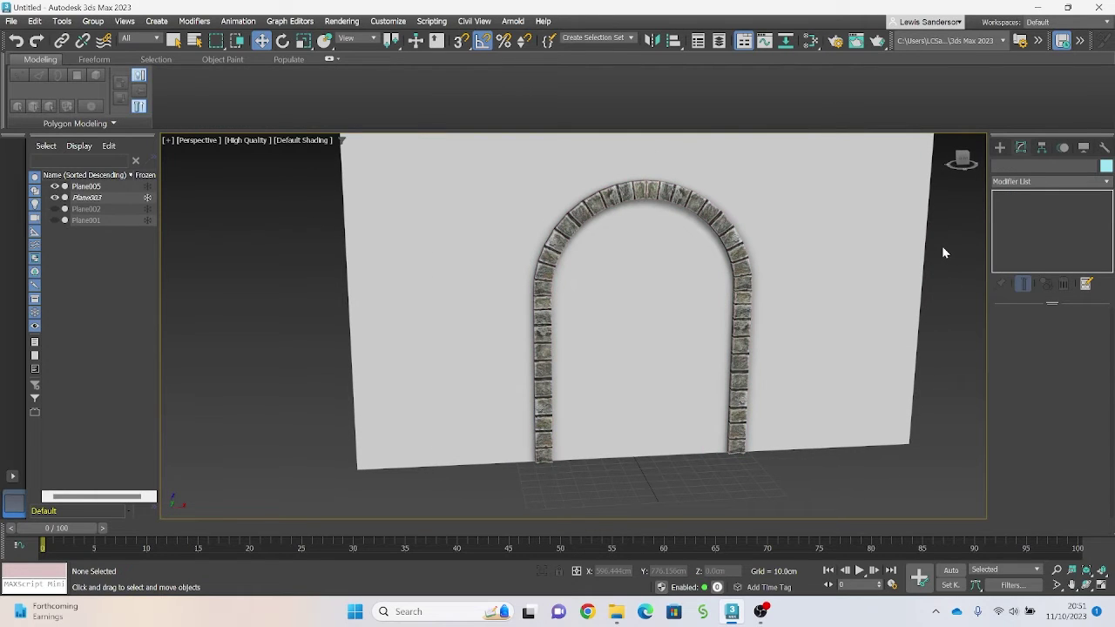
pyautogui.moveTo(943, 252); pyautogui.dragTo(916, 276, button='middle')
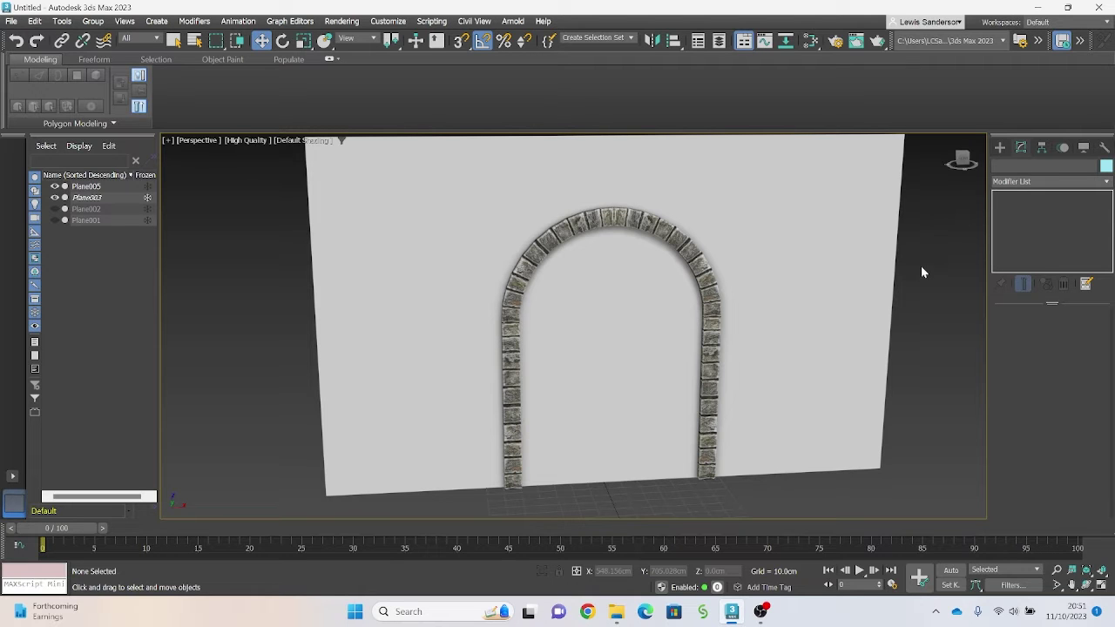
# Step: Unfreeze all objects to bring back the wall's brick texture, and freeze the arch
pyautogui.rightClick(922, 267)
pyautogui.click(947, 177)
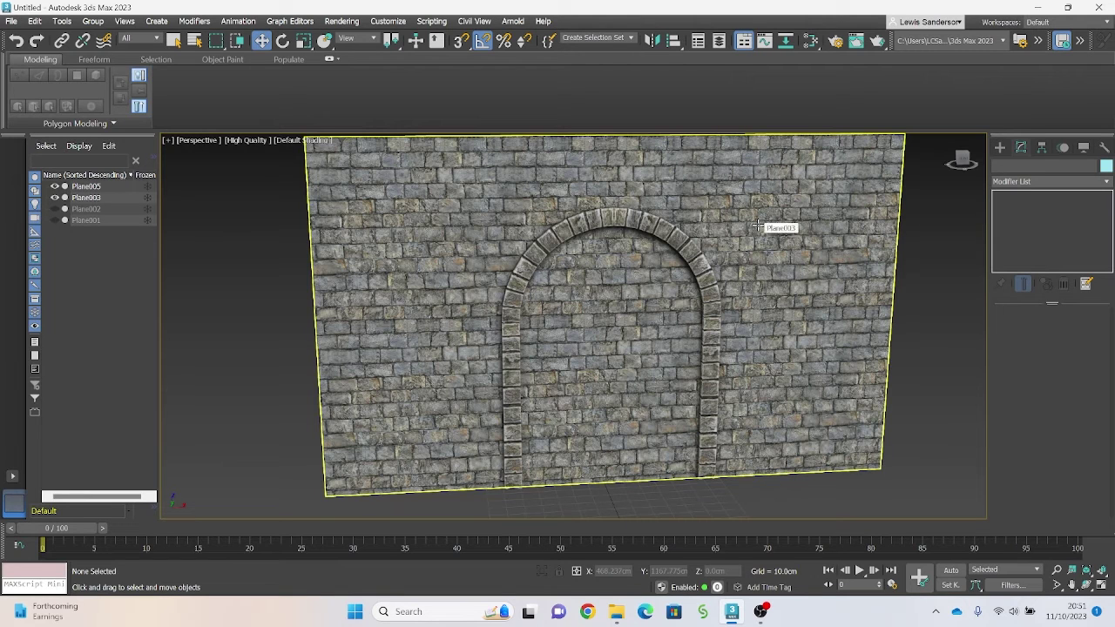
pyautogui.click(641, 224)
pyautogui.rightClick(641, 224)
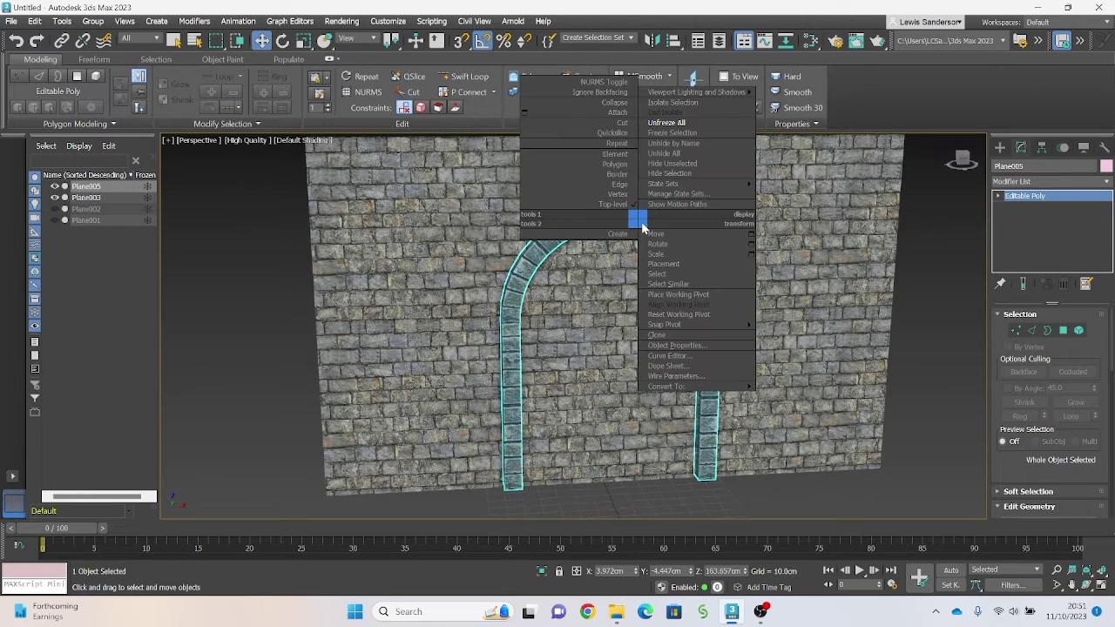
pyautogui.click(682, 135)
pyautogui.scroll(1, 620, 353)
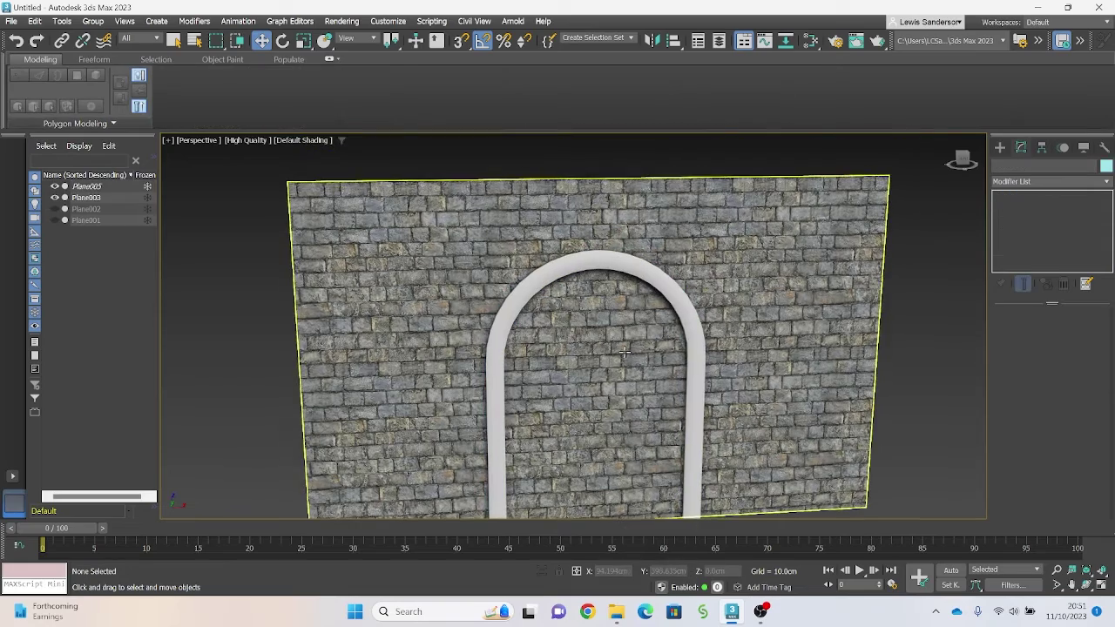
# Step: Select the brick wall plane, enter its Edge level and turn on edged faces
pyautogui.click(620, 354)
pyautogui.scroll(-3, 619, 348)
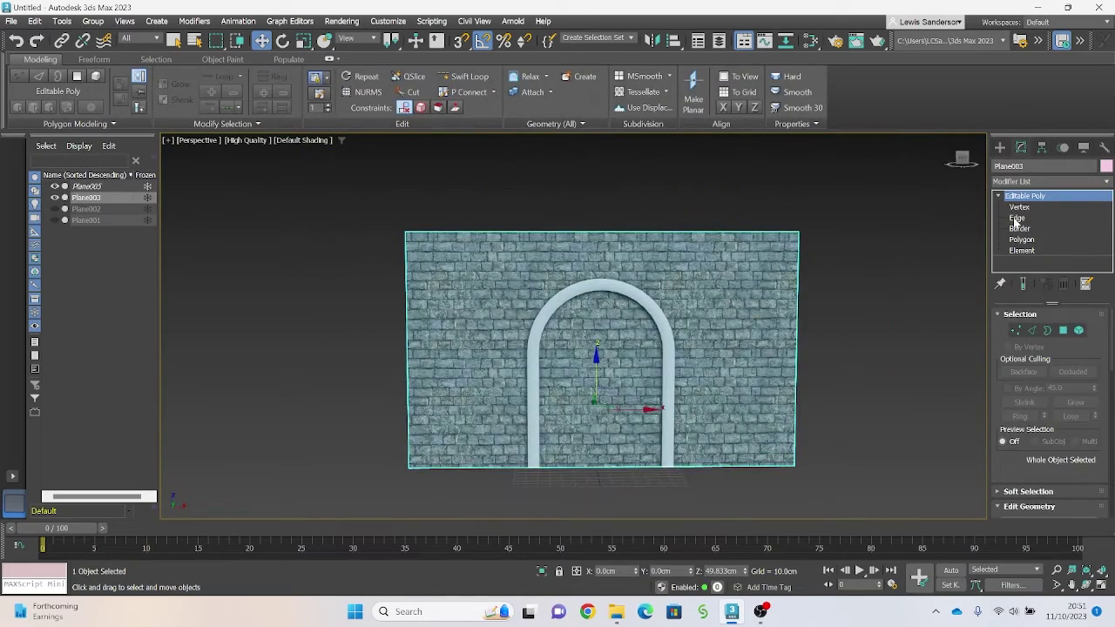
pyautogui.click(1016, 219)
pyautogui.moveTo(834, 244); pyautogui.dragTo(683, 286, button='middle')
pyautogui.press('F4')
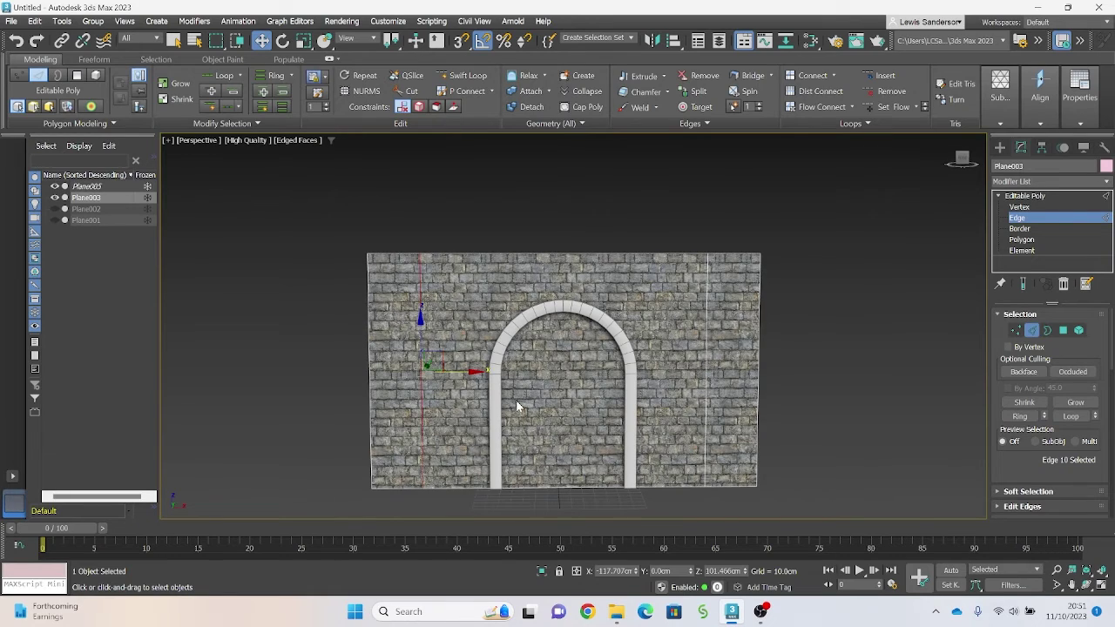
# Step: Insert a vertical edge loop in the wall with Swift Loop, aligned with the arch's left post
pyautogui.scroll(3, 517, 406)
pyautogui.scroll(-3, 526, 363)
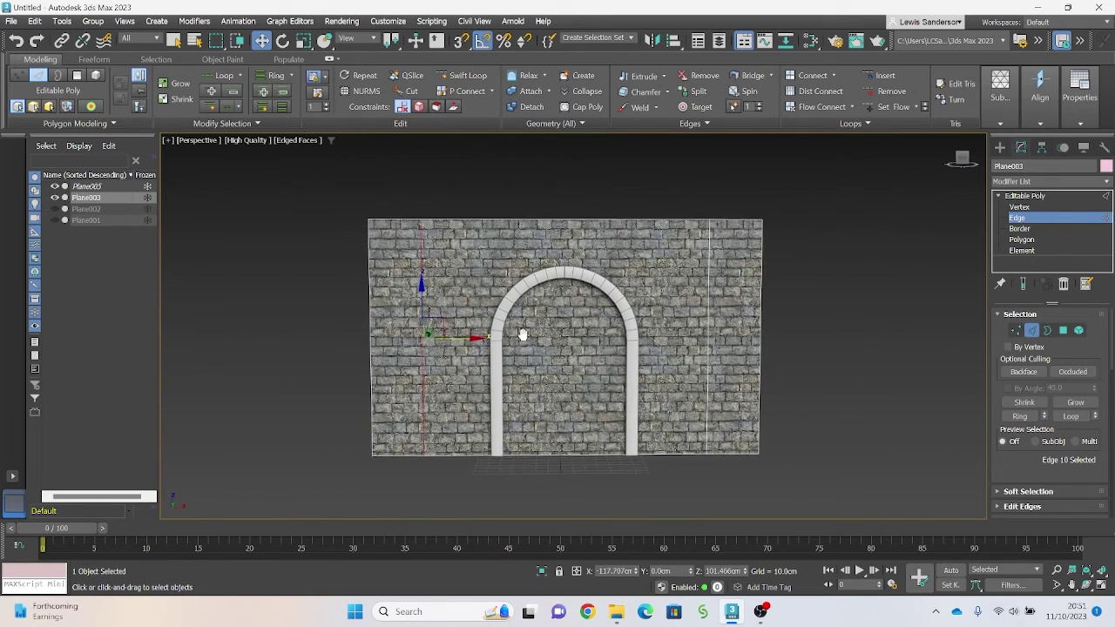
pyautogui.click(475, 79)
pyautogui.scroll(3, 497, 327)
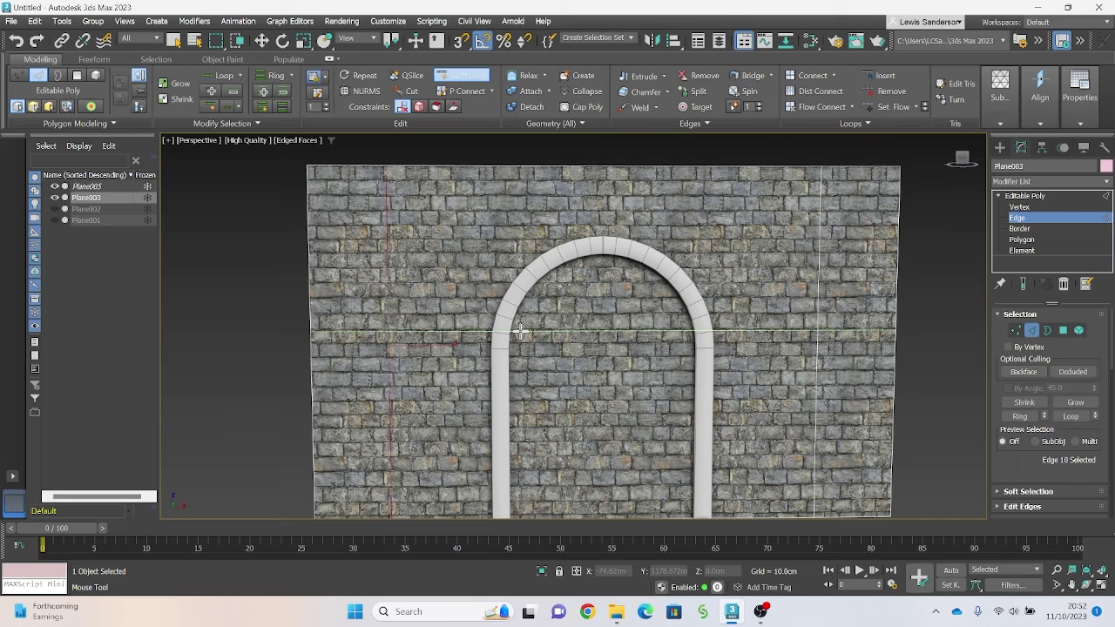
pyautogui.click(520, 333)
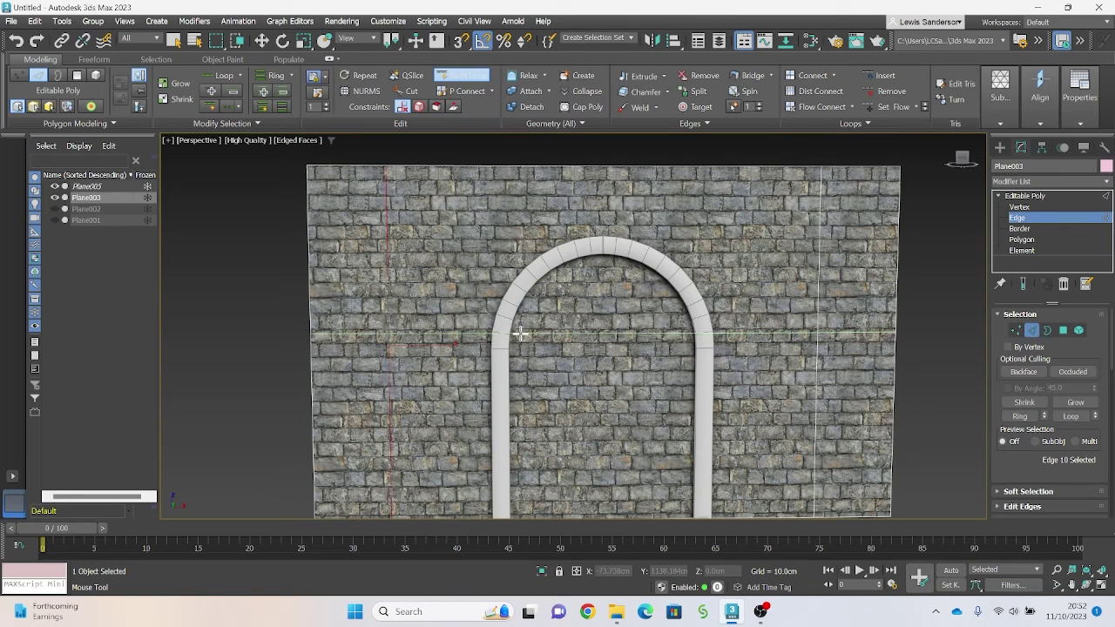
pyautogui.click(501, 193)
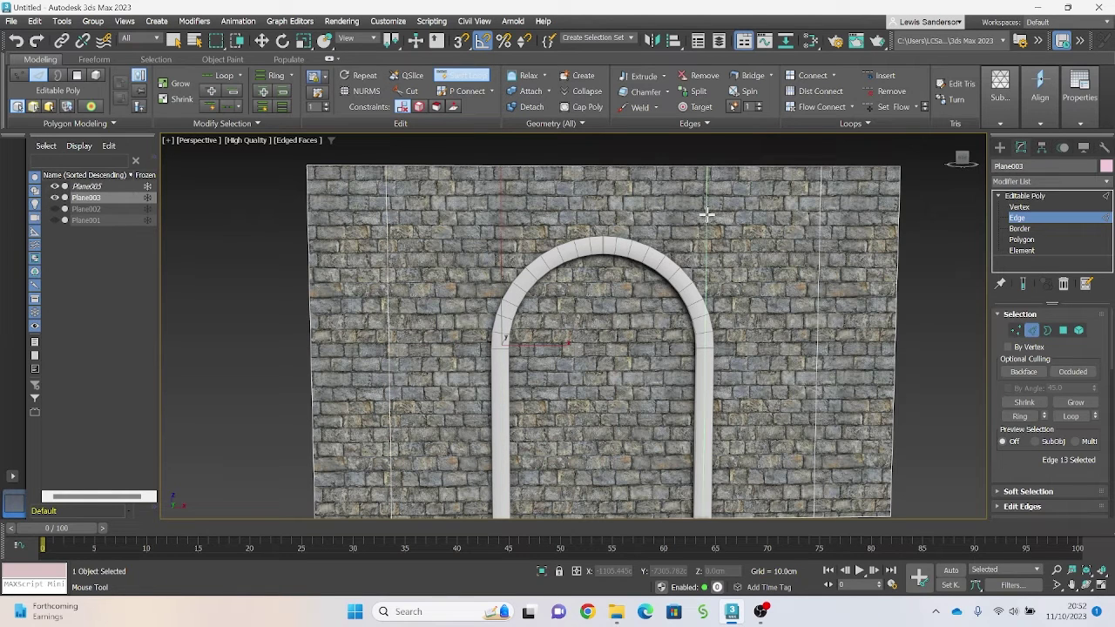
# Step: Insert vertical edge loops at the arch's right post and centre, plus a horizontal loop where the posts meet the curve
pyautogui.click(707, 213)
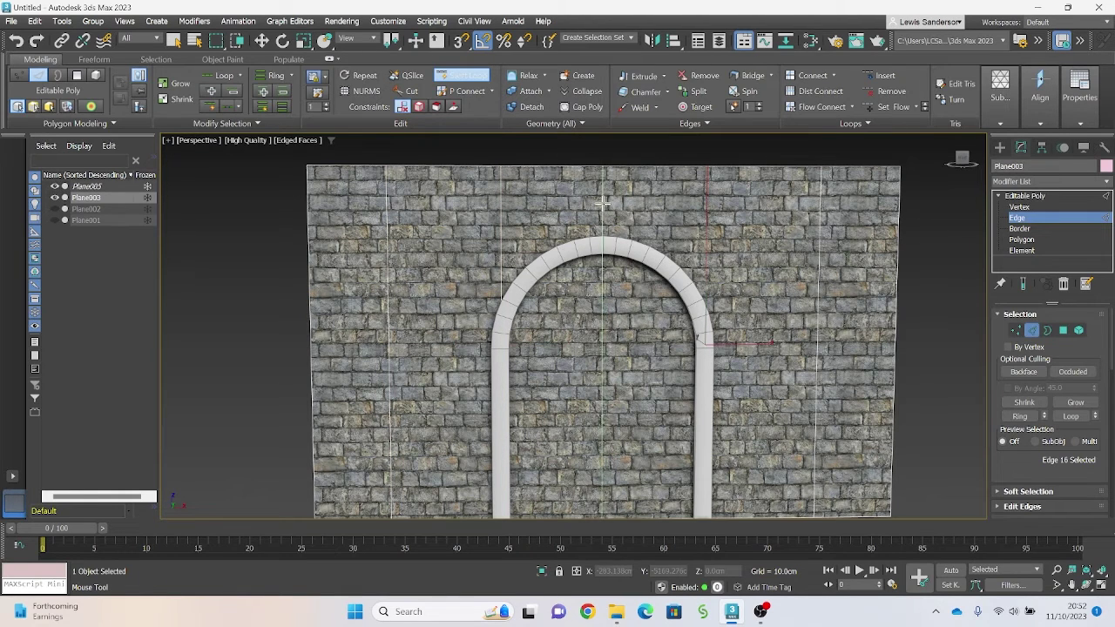
pyautogui.click(603, 202)
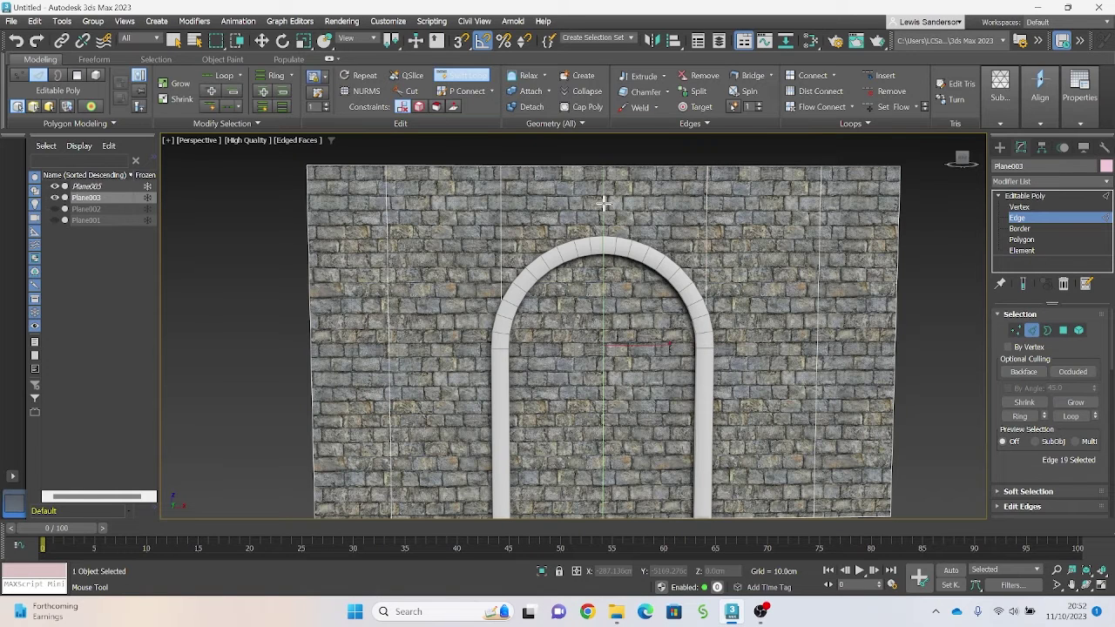
pyautogui.click(640, 333)
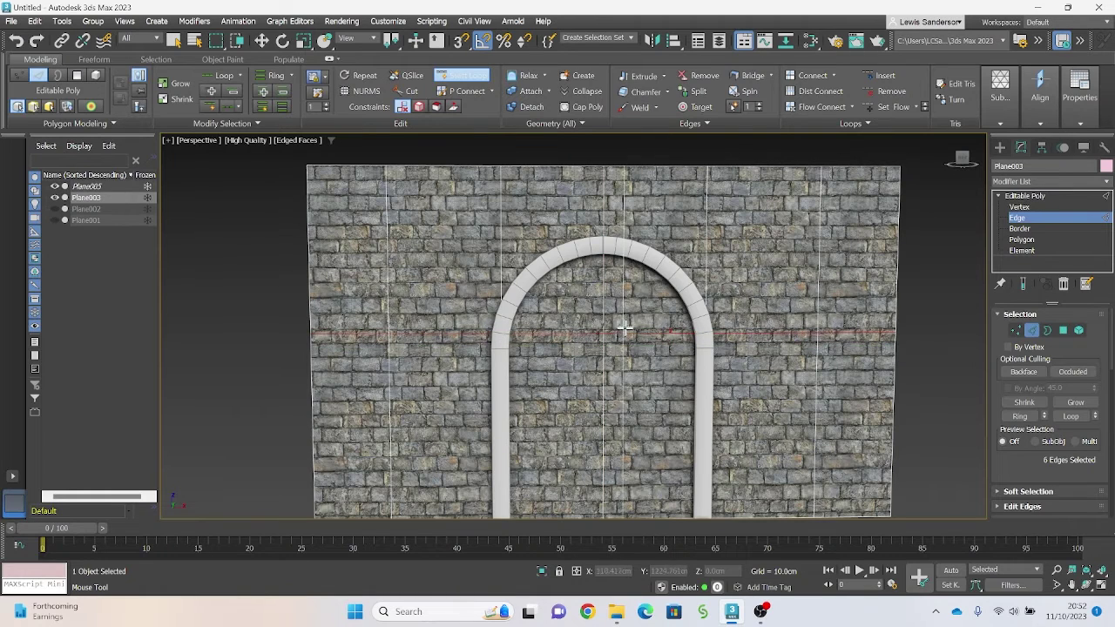
pyautogui.press('w')
pyautogui.moveTo(649, 325); pyautogui.dragTo(627, 289, button='middle')
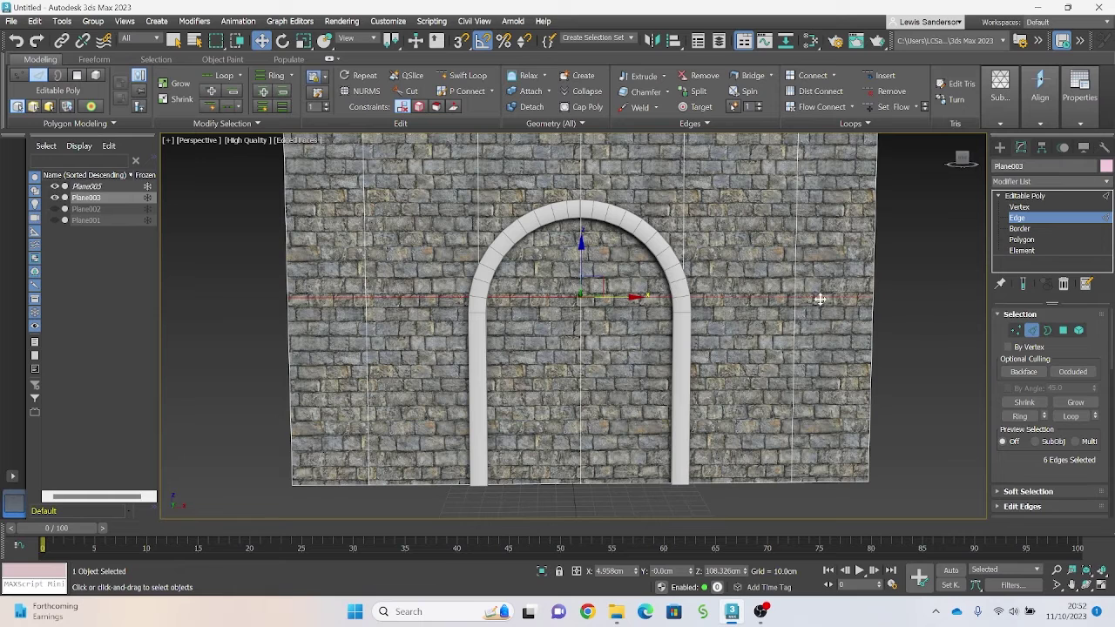
# Step: Delete the two wall polygons inside the archway below the horizontal loop, and switch to Vertex level
pyautogui.click(1022, 239)
pyautogui.click(622, 337)
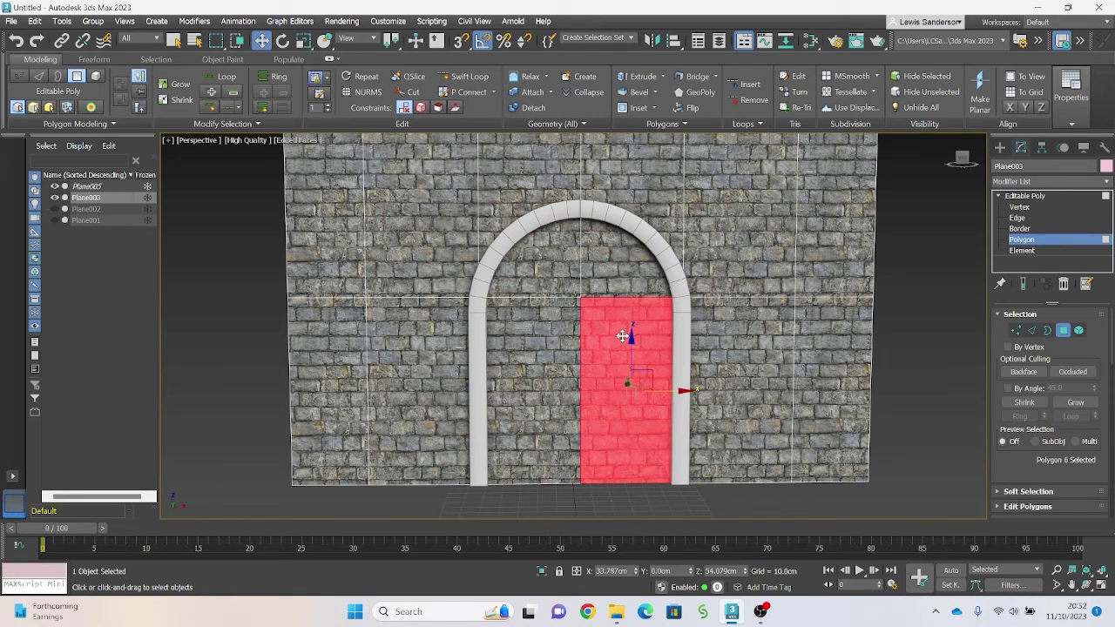
pyautogui.press('Delete')
pyautogui.click(539, 332)
pyautogui.press('Delete')
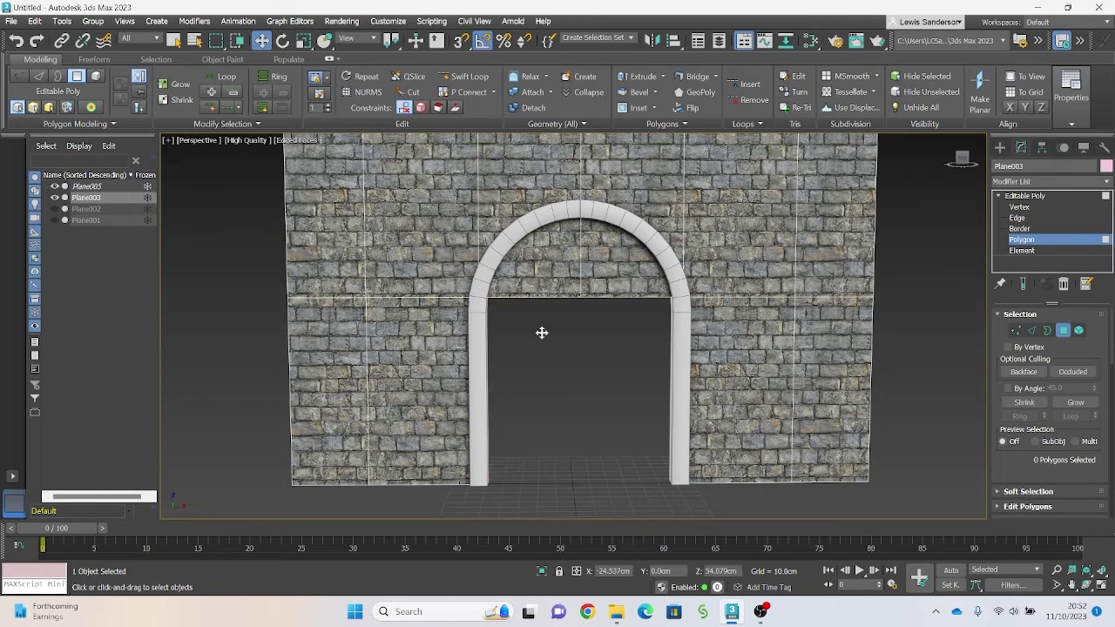
pyautogui.moveTo(571, 276); pyautogui.dragTo(572, 343, button='middle')
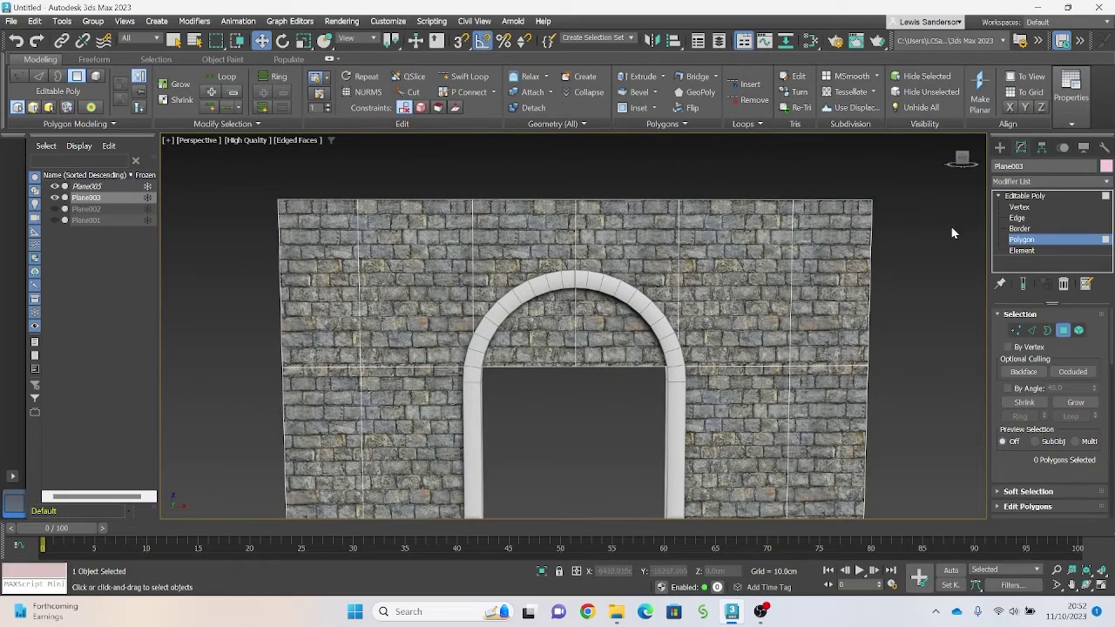
pyautogui.click(1020, 207)
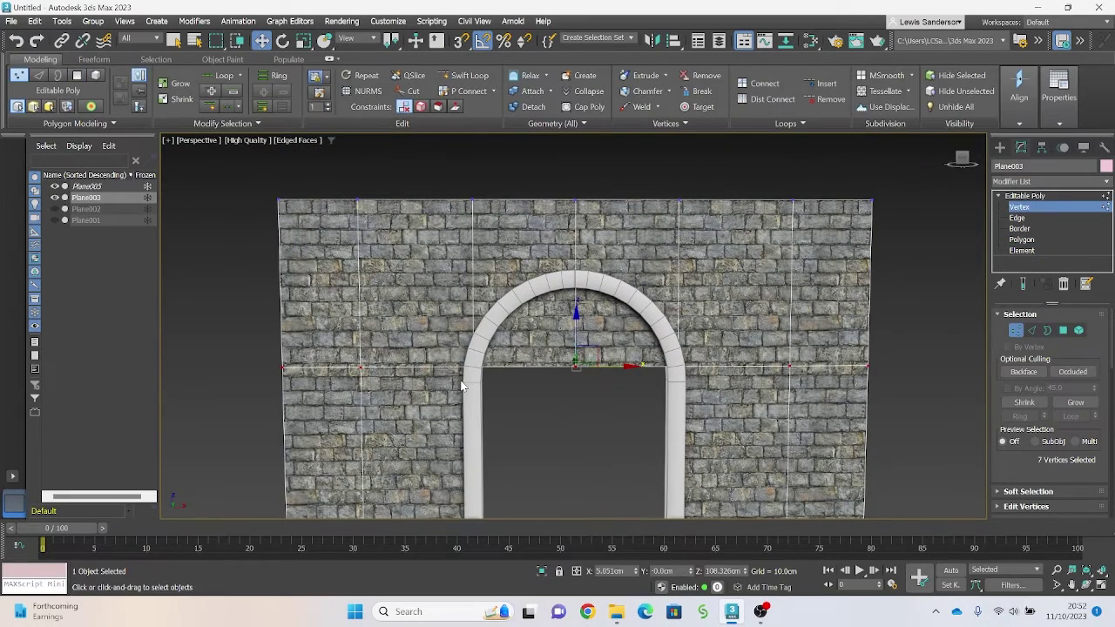
pyautogui.moveTo(477, 332); pyautogui.dragTo(525, 272, button='middle')
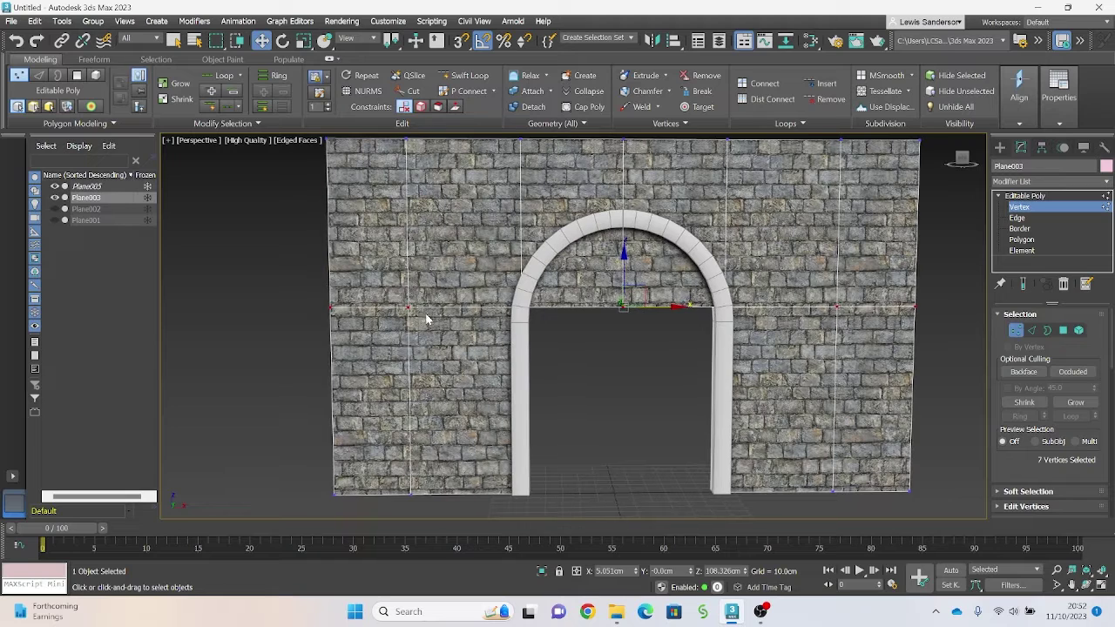
# Step: Try removing the two leftmost vertices of the wall's horizontal loop together, and undo the removal
pyautogui.click(409, 308)
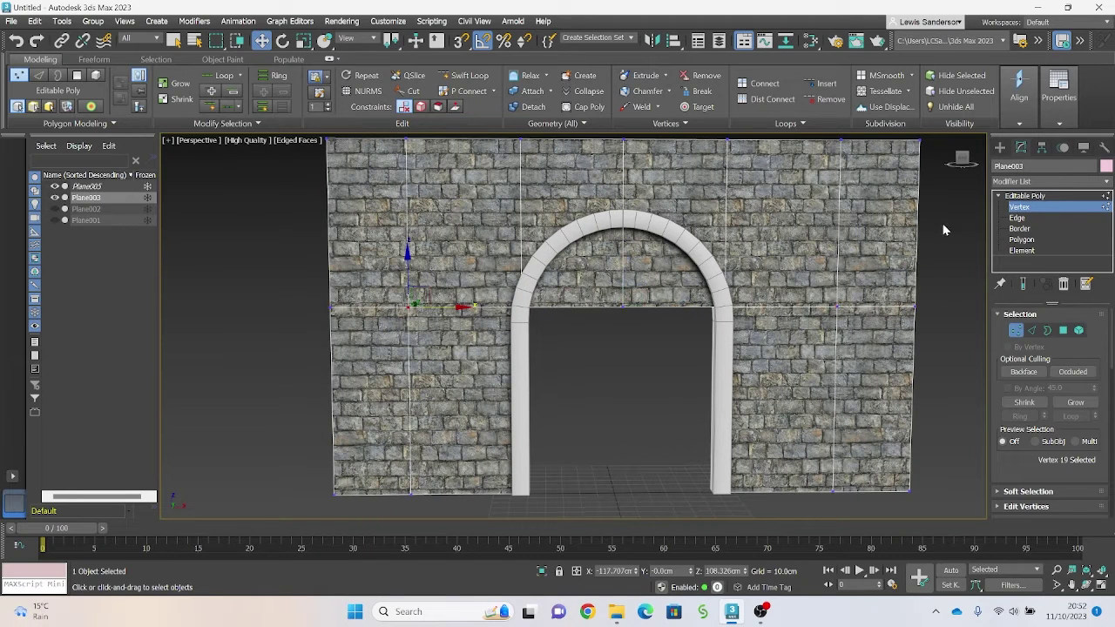
pyautogui.keyDown('ctrl'); pyautogui.click(331, 305); pyautogui.keyUp('ctrl')
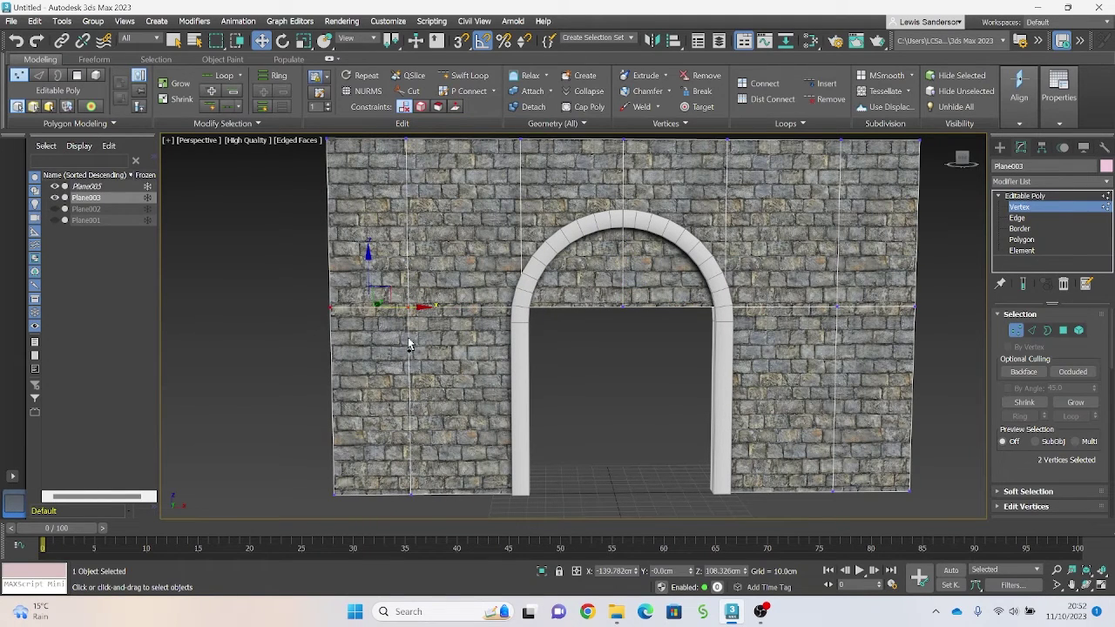
pyautogui.click(526, 426)
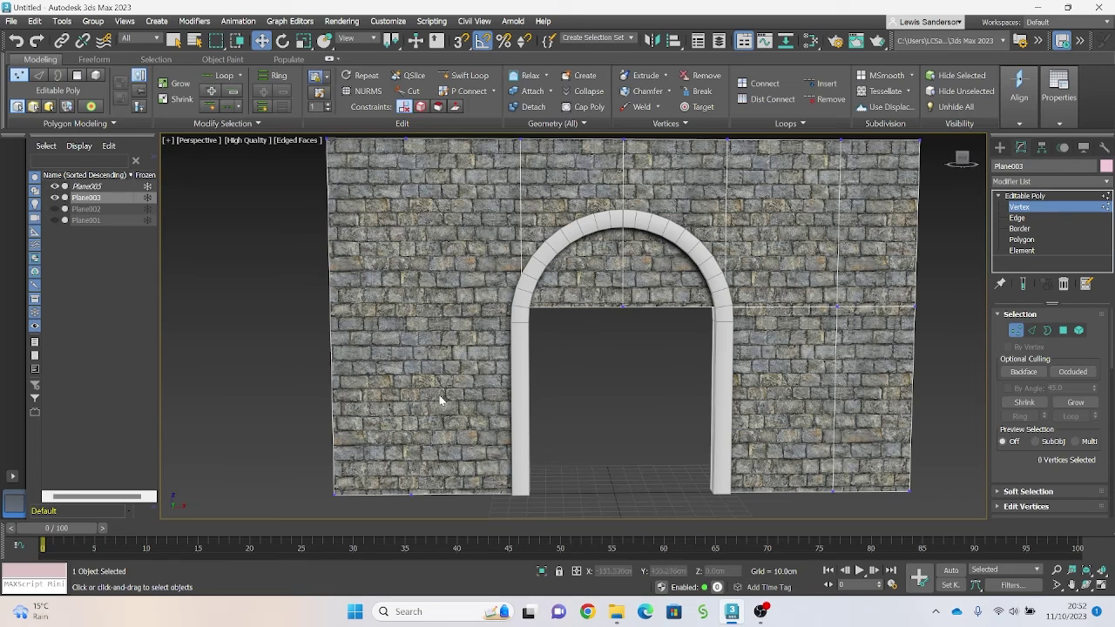
pyautogui.click(411, 494)
pyautogui.moveTo(454, 378); pyautogui.dragTo(464, 425, button='middle')
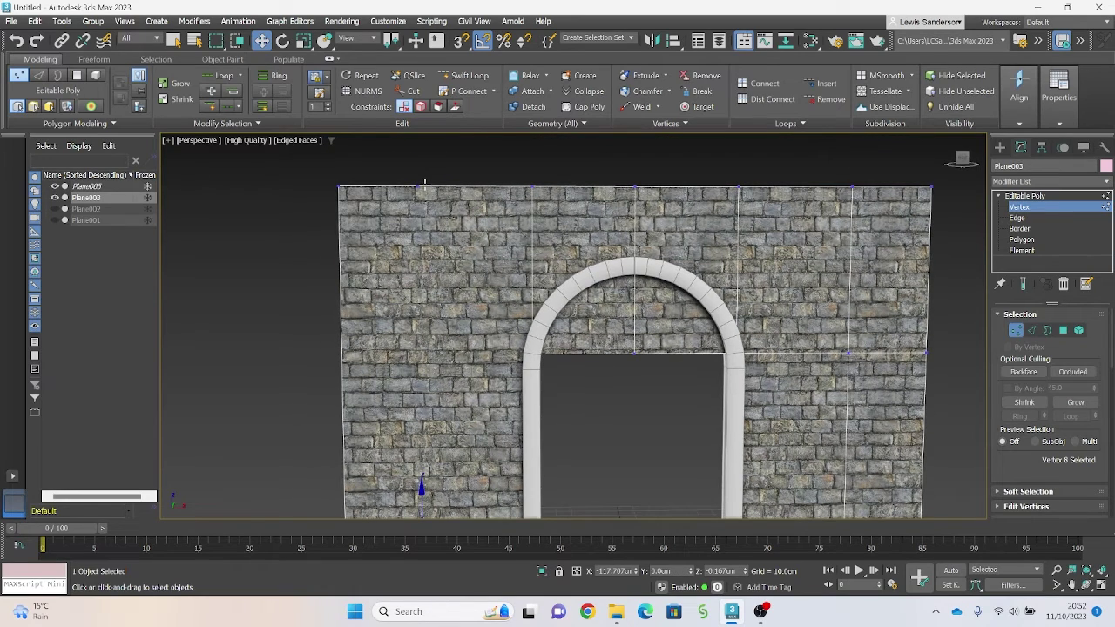
pyautogui.hotkey('ctrl', 'z')
pyautogui.hotkey('ctrl', 'z')
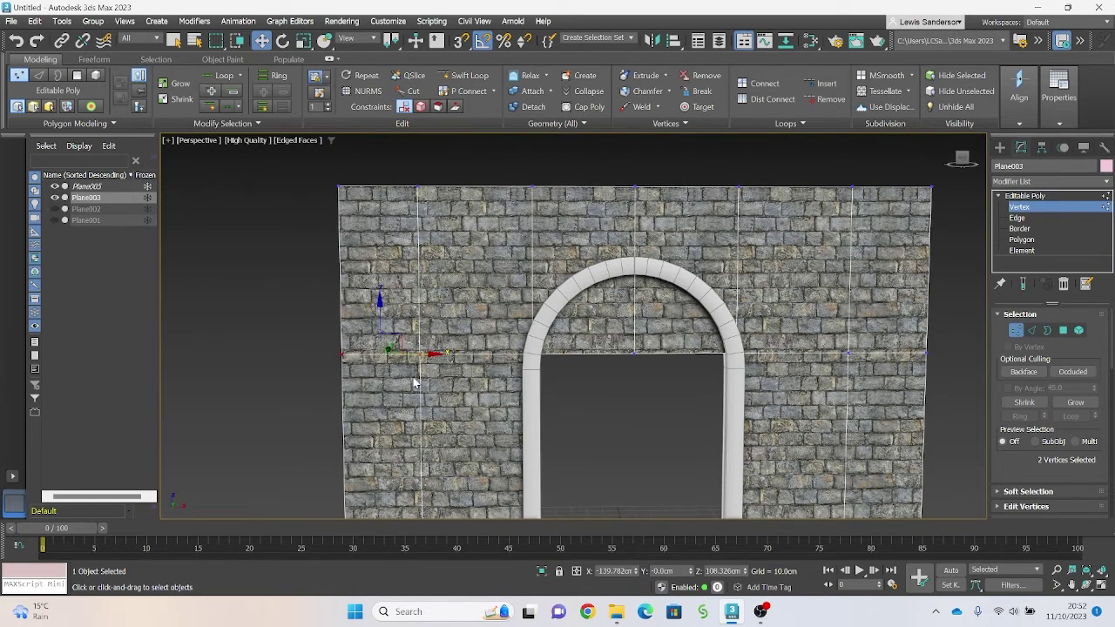
# Step: Remove the horizontal loop's vertex on the wall's left border, and connect the left post's vertex diagonally to the second vertex along the top edge
pyautogui.click(344, 353)
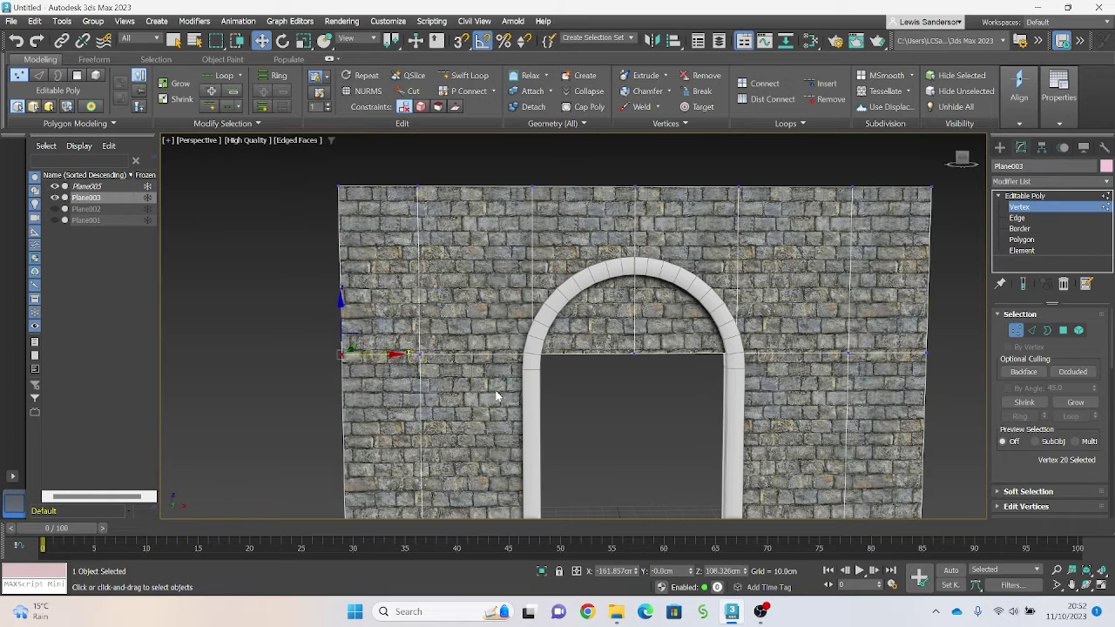
pyautogui.click(625, 419)
pyautogui.click(422, 354)
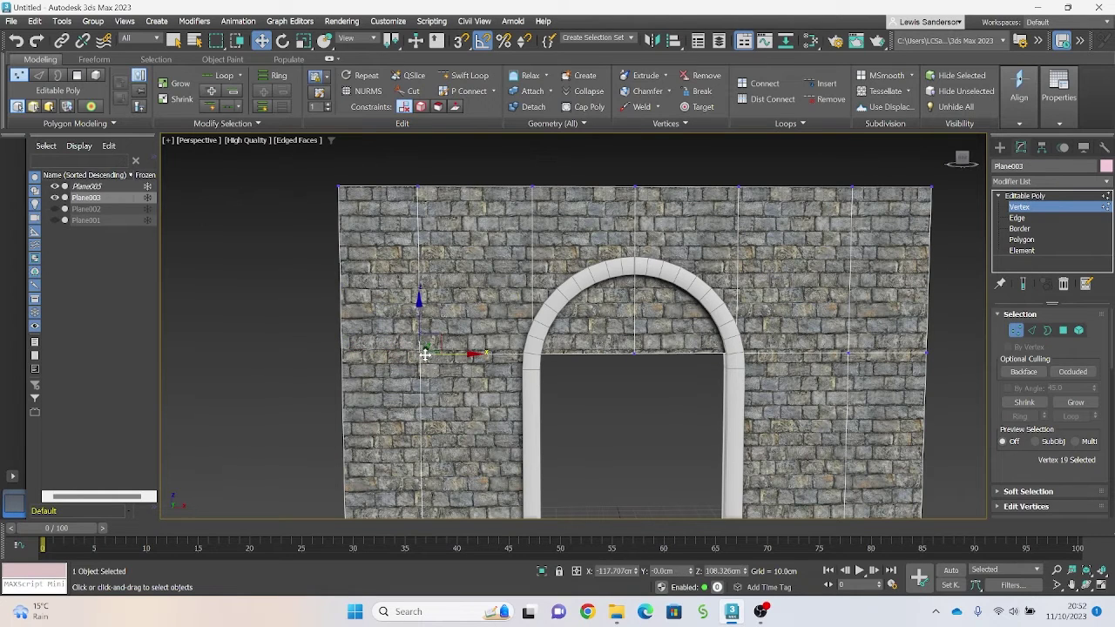
pyautogui.click(531, 355)
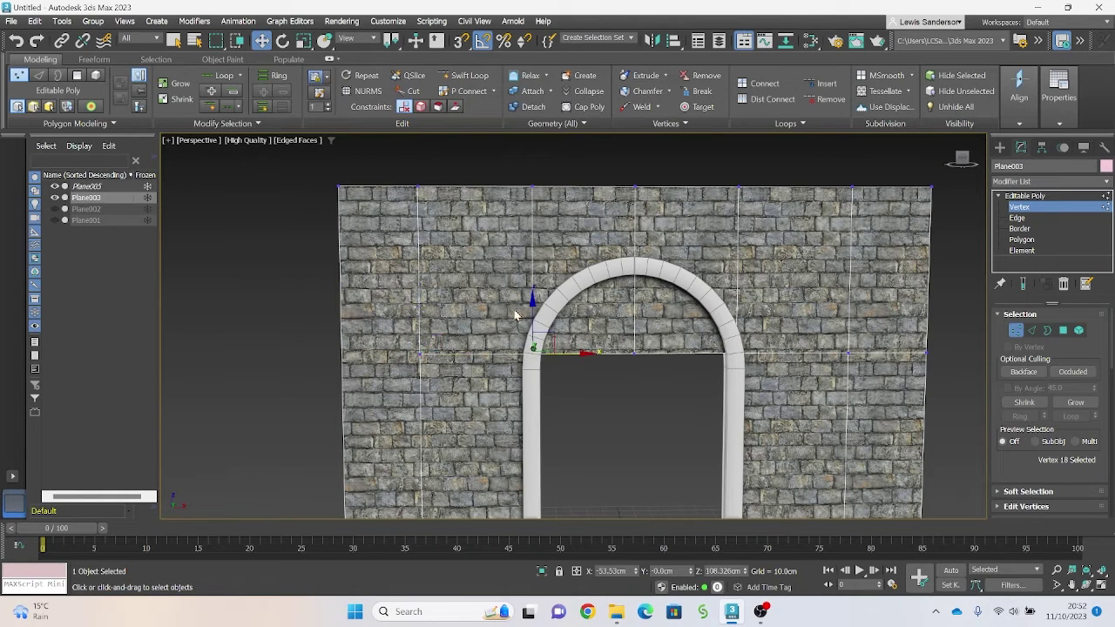
pyautogui.keyDown('ctrl'); pyautogui.click(414, 185); pyautogui.keyUp('ctrl')
pyautogui.rightClick(414, 183)
pyautogui.click(387, 229)
# Step: Remove the horizontal loop's remaining vertex left of the arch, and reconnect the top and bottom vertices with a vertical edge
pyautogui.click(421, 352)
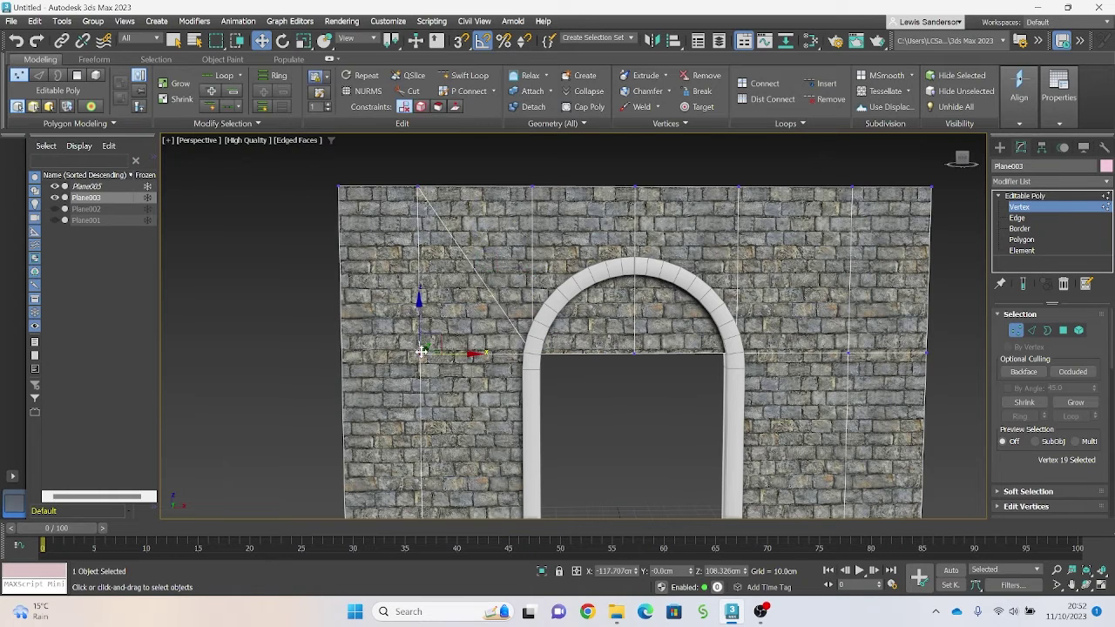
pyautogui.click(460, 389)
pyautogui.click(421, 186)
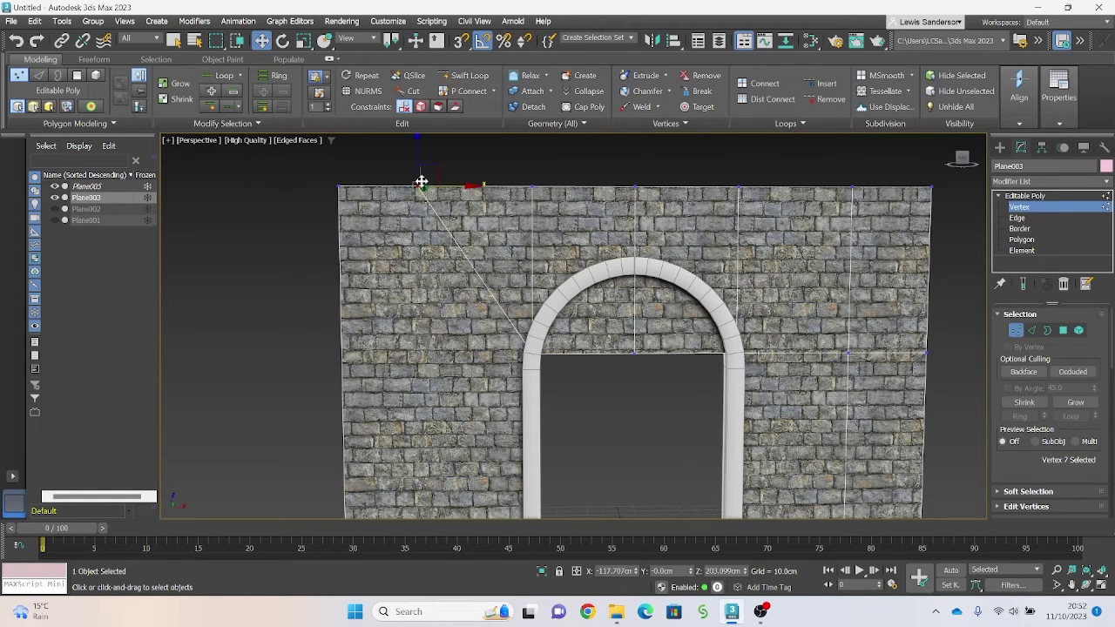
pyautogui.moveTo(463, 380); pyautogui.dragTo(484, 302, button='middle')
pyautogui.keyDown('ctrl'); pyautogui.click(438, 463); pyautogui.keyUp('ctrl')
pyautogui.rightClick(434, 464)
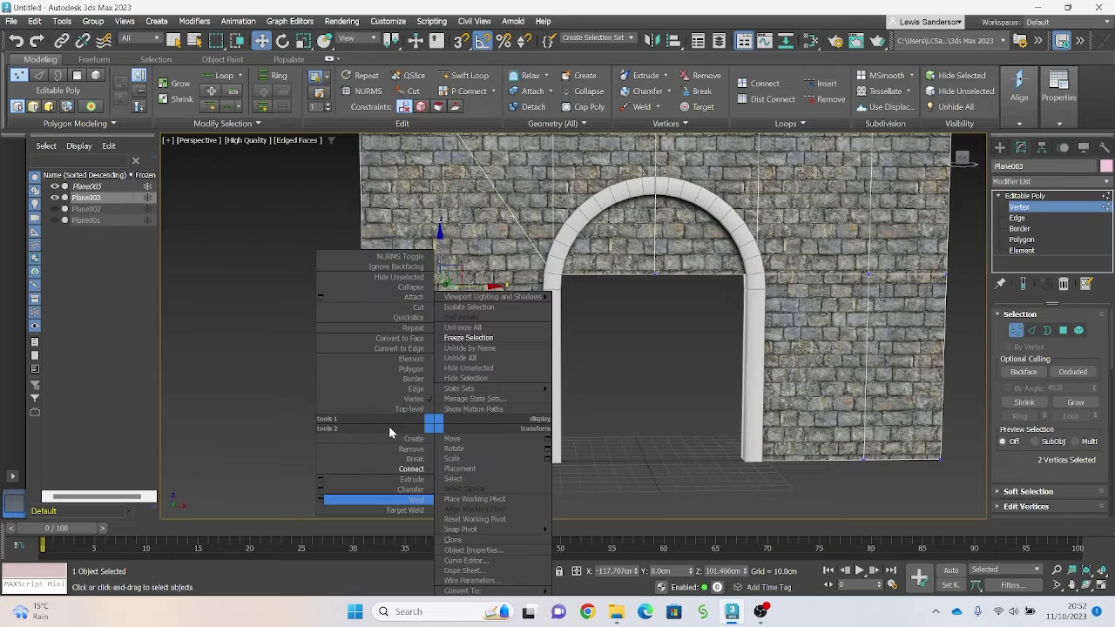
pyautogui.click(392, 470)
# Step: Remove the two horizontal loop vertices on the wall to the right of the arch
pyautogui.moveTo(869, 322); pyautogui.dragTo(648, 385, button='middle')
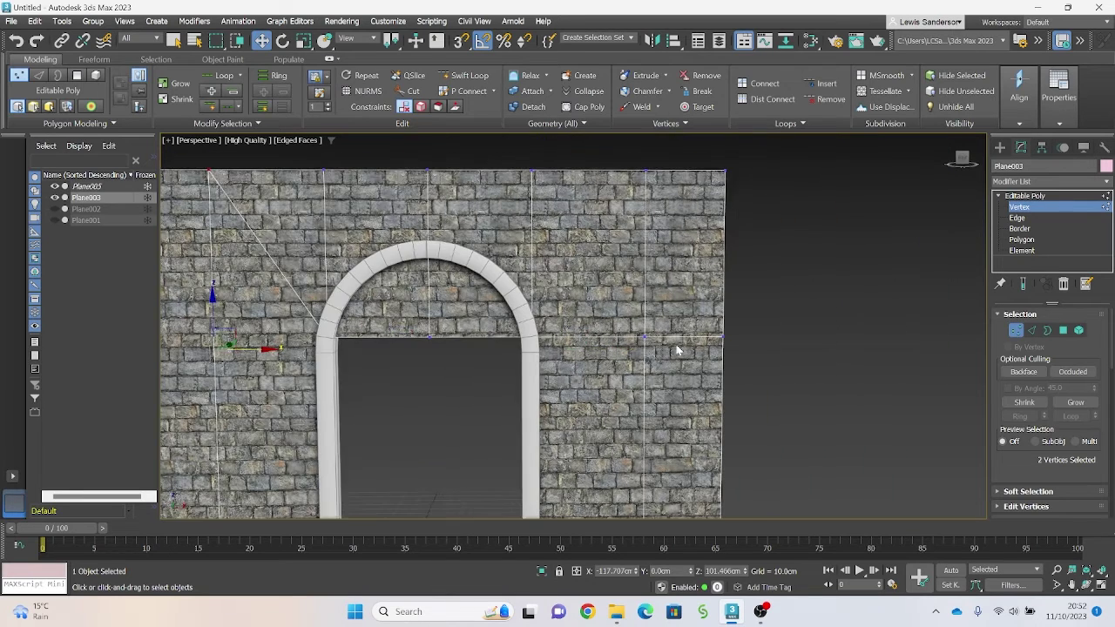
pyautogui.click(726, 334)
pyautogui.press('BackSpace')
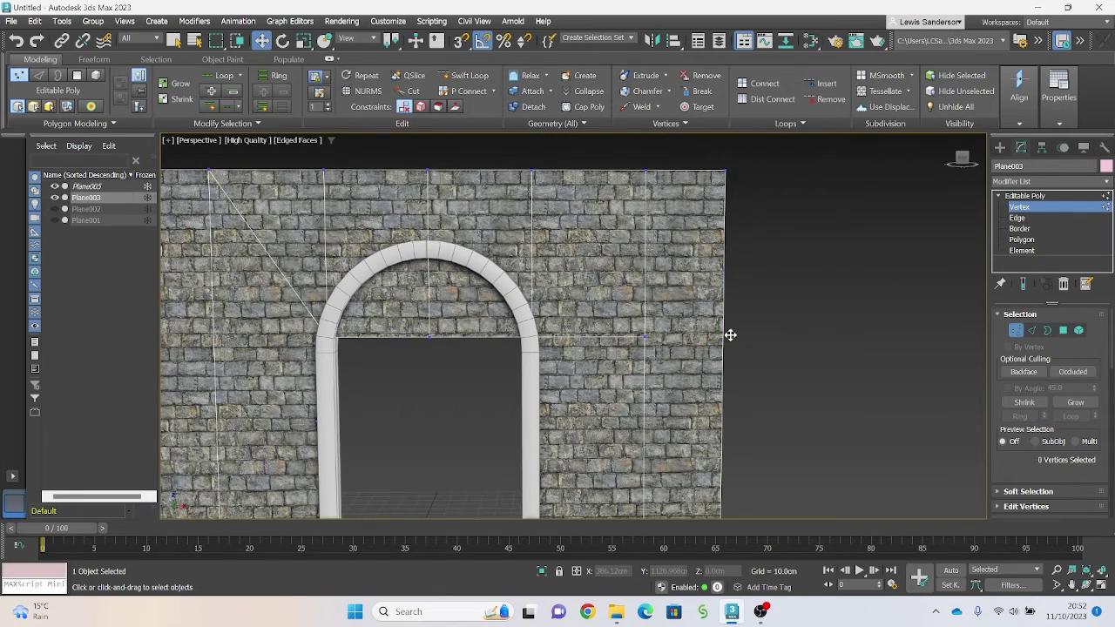
pyautogui.click(642, 335)
pyautogui.press('BackSpace')
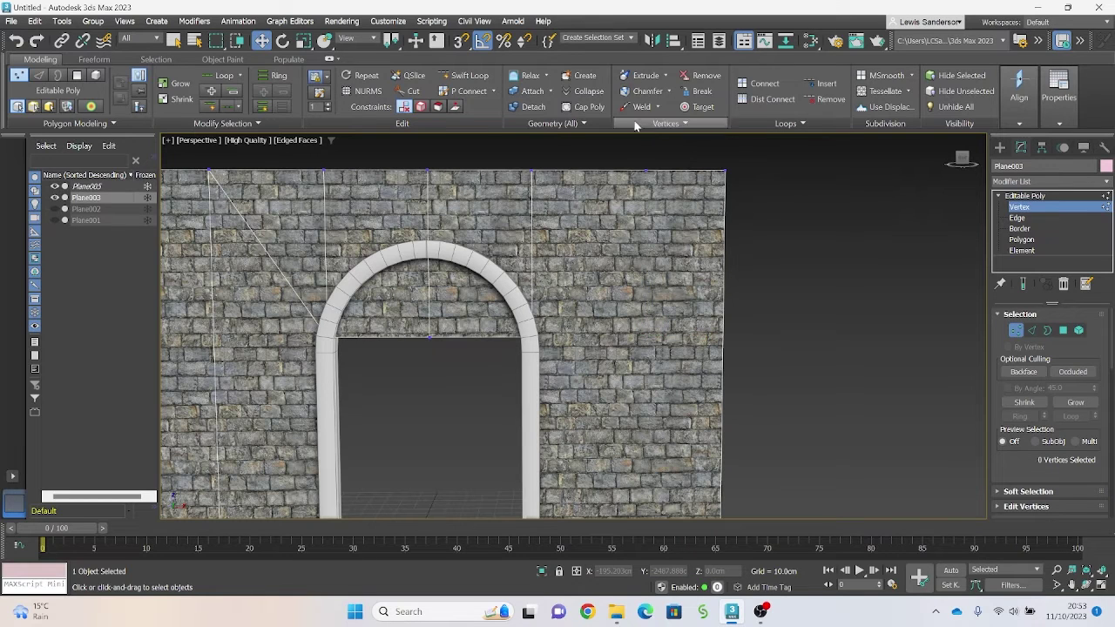
# Step: Connect the top and bottom vertices right of the arch vertically, and connect the right post's vertex diagonally to that top vertex
pyautogui.moveTo(666, 420)
pyautogui.mouseDown(button='middle')
pyautogui.moveTo(722, 243)
pyautogui.moveTo(671, 326)
pyautogui.moveTo(705, 462)
pyautogui.mouseUp(button='middle')
pyautogui.keyDown('ctrl'); pyautogui.click(705, 352); pyautogui.keyUp('ctrl')
pyautogui.rightClick(705, 352)
pyautogui.click(677, 391)
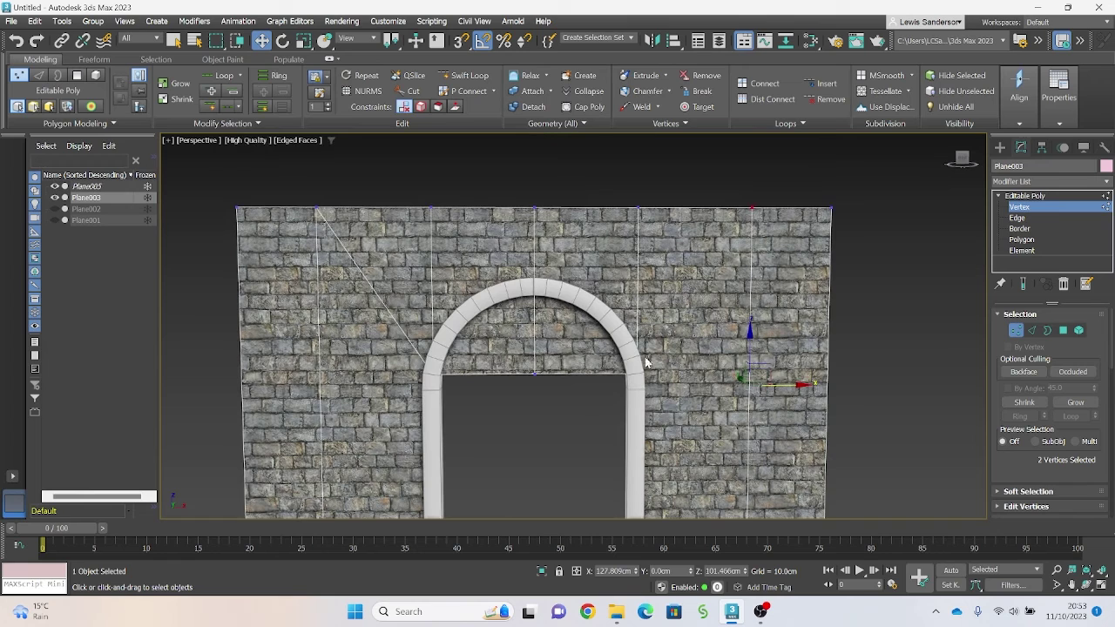
pyautogui.click(637, 368)
pyautogui.keyDown('ctrl'); pyautogui.click(754, 210); pyautogui.keyUp('ctrl')
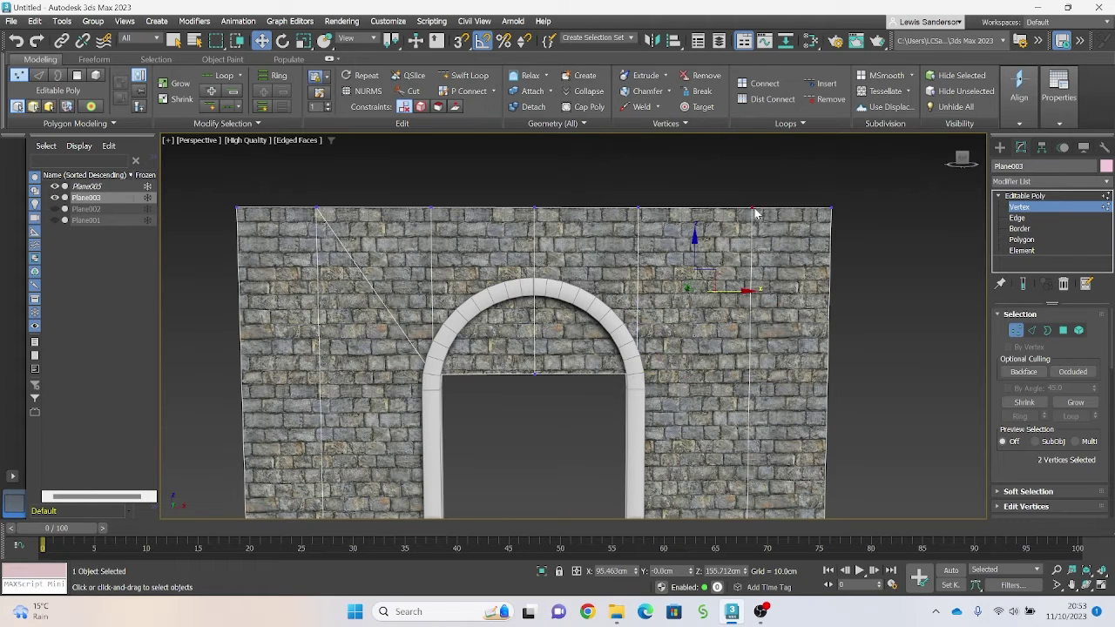
pyautogui.rightClick(756, 214)
pyautogui.click(721, 256)
# Step: Remove the two vertices on the wall's top edge directly above the arch's posts
pyautogui.moveTo(574, 255); pyautogui.dragTo(609, 294, button='middle')
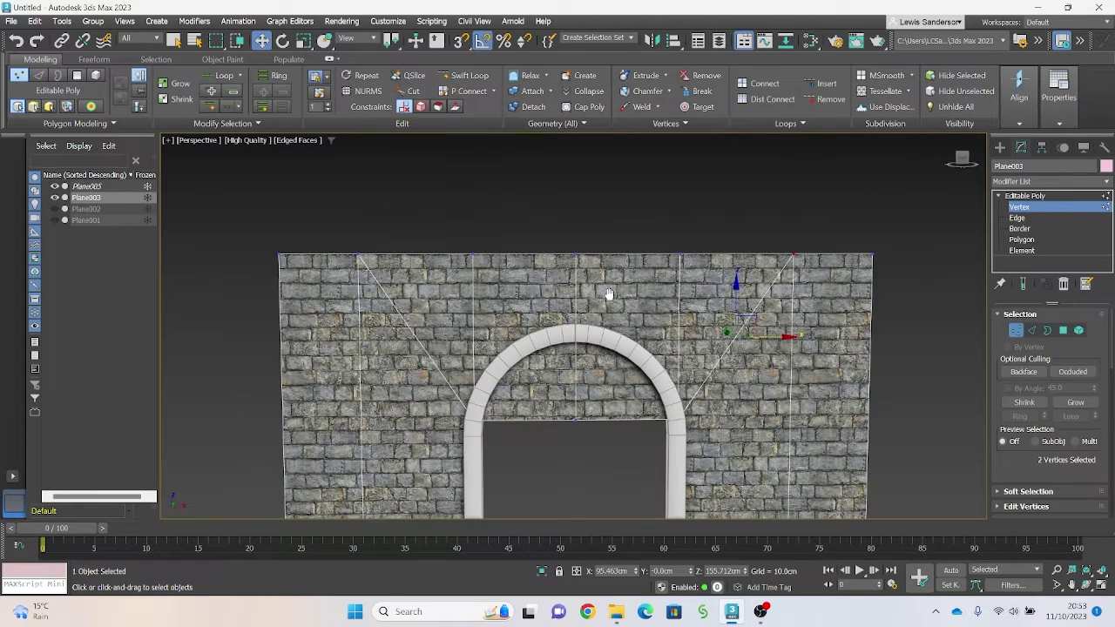
pyautogui.click(471, 251)
pyautogui.keyDown('ctrl'); pyautogui.click(686, 251); pyautogui.keyUp('ctrl')
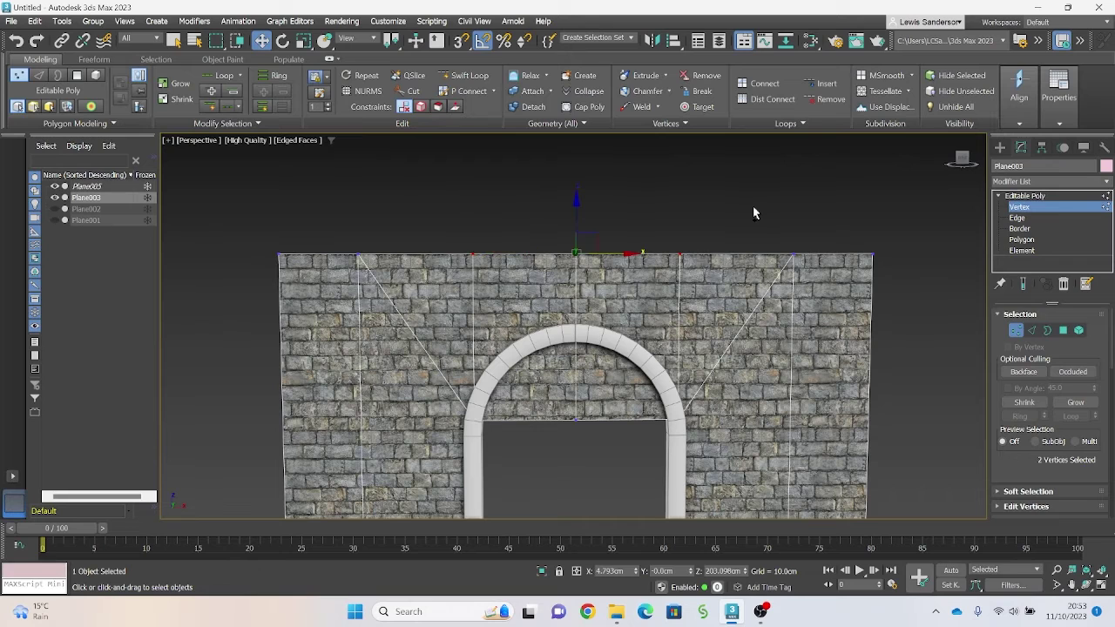
pyautogui.press('BackSpace')
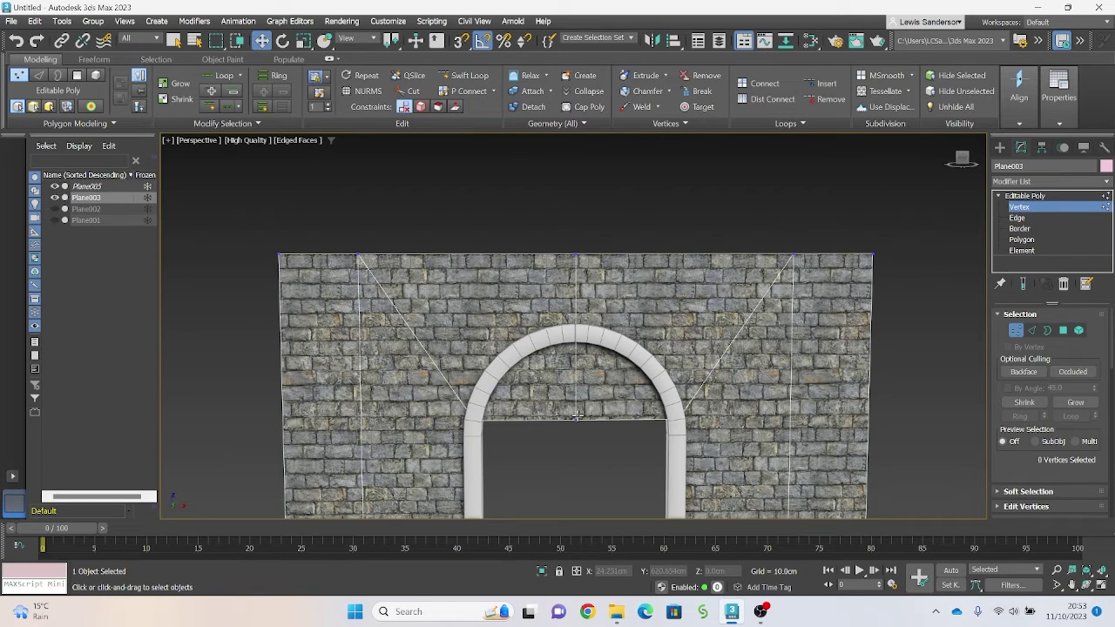
# Step: Raise the centre vertex of the opening's upper edge to the arch's crown, at a Z of about 157.42 cm
pyautogui.click(576, 416)
pyautogui.click(1020, 313)
pyautogui.scroll(-1, 1014, 312)
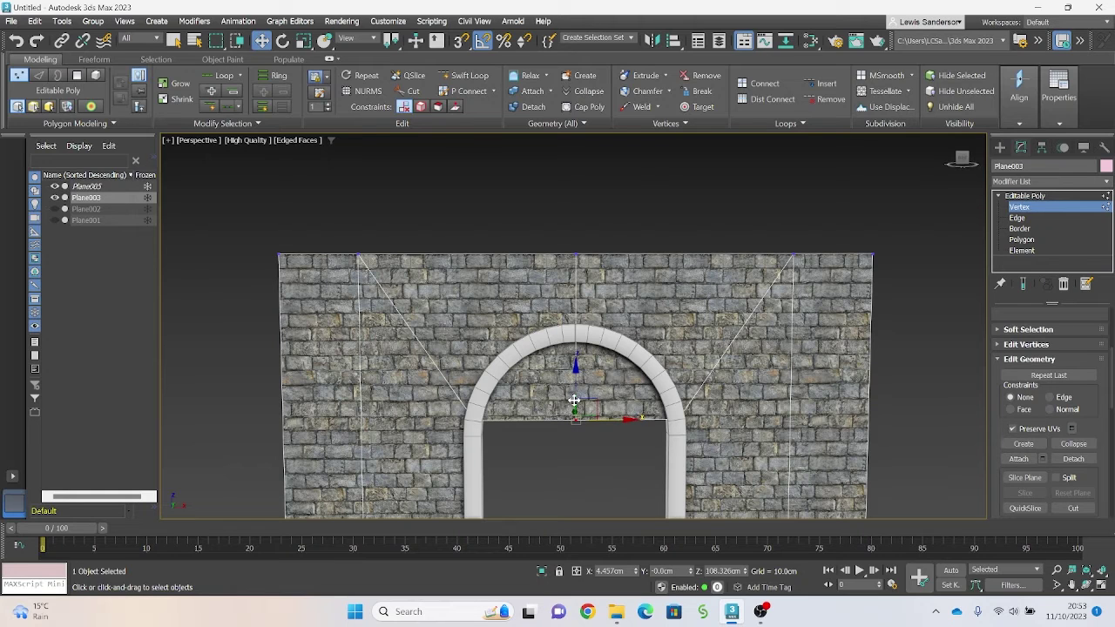
pyautogui.moveTo(576, 376); pyautogui.dragTo(588, 293)
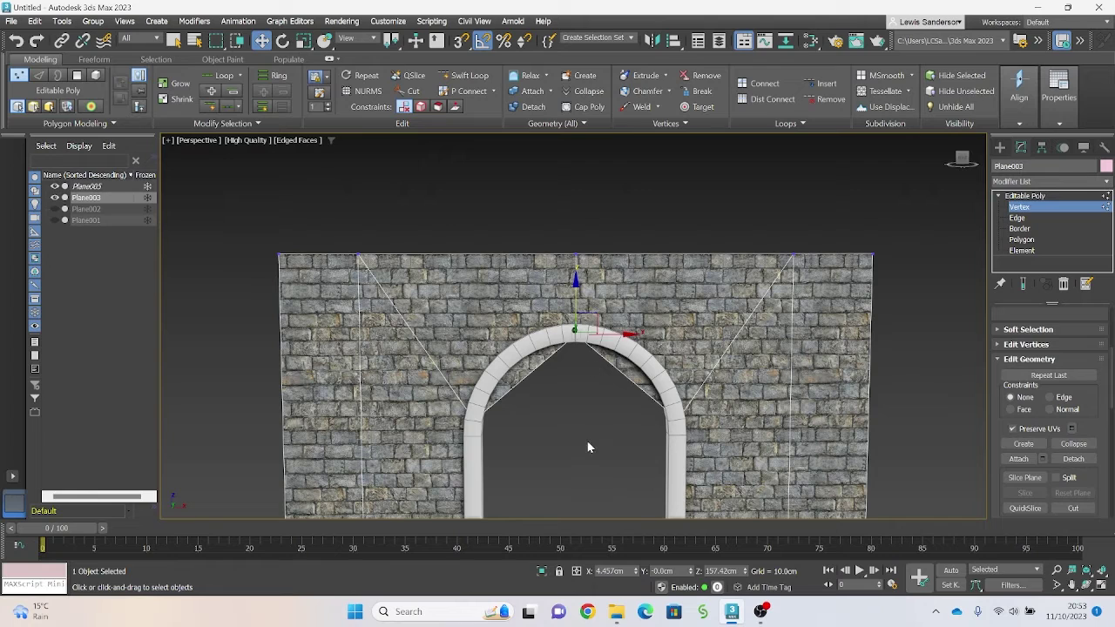
pyautogui.click(590, 447)
# Step: Cut new edges from both sloped sides of the opening, near the posts, to the matching top vertices left and right of the arch
pyautogui.click(1080, 507)
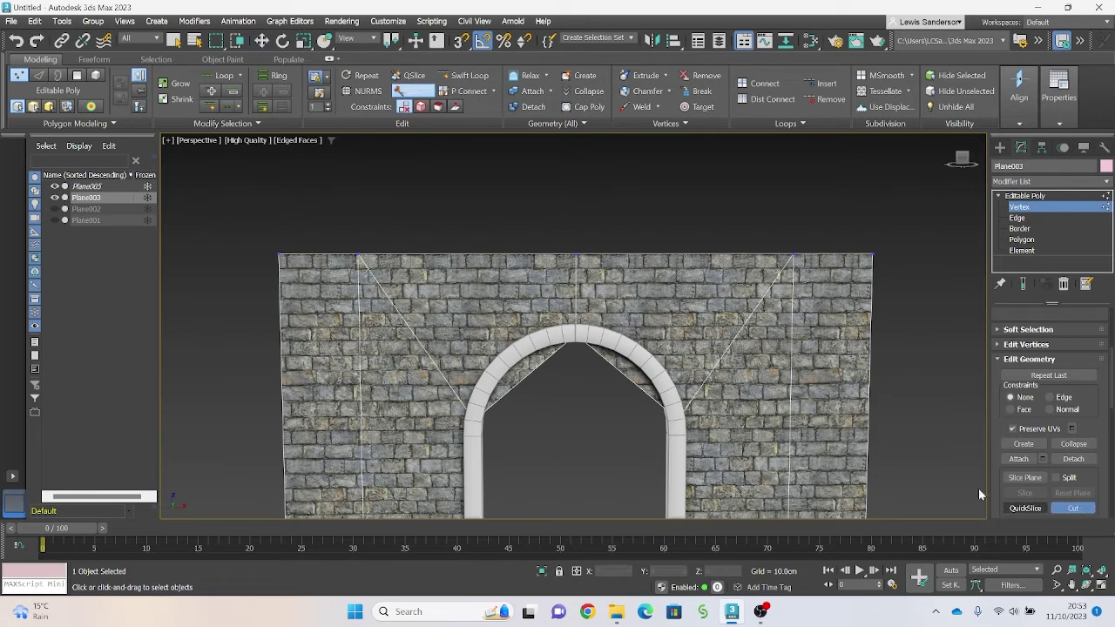
pyautogui.click(501, 396)
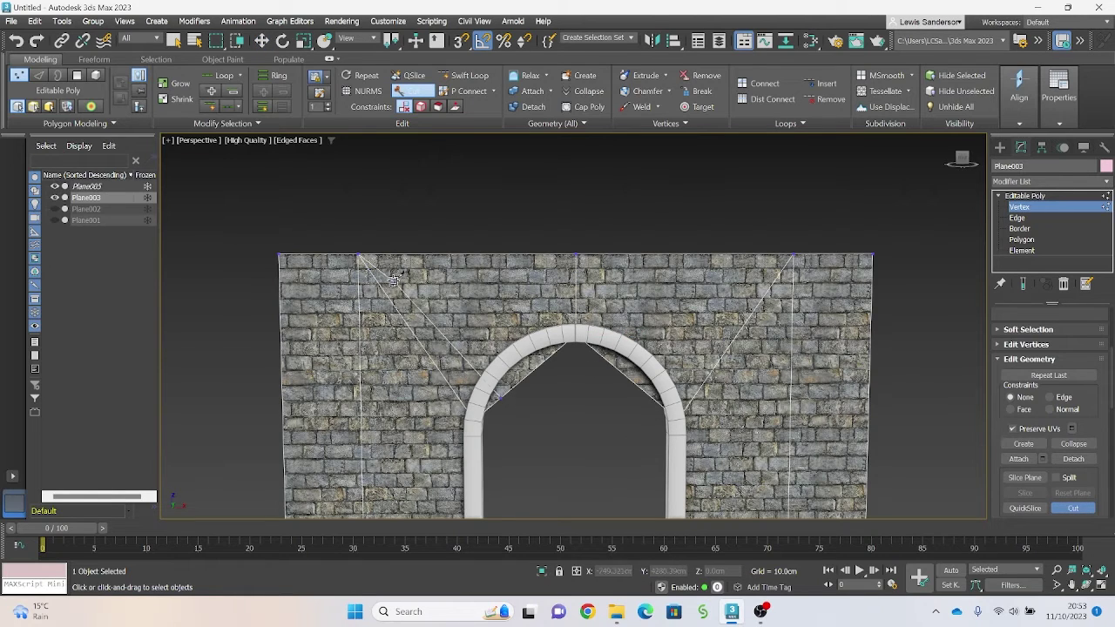
pyautogui.click(359, 255)
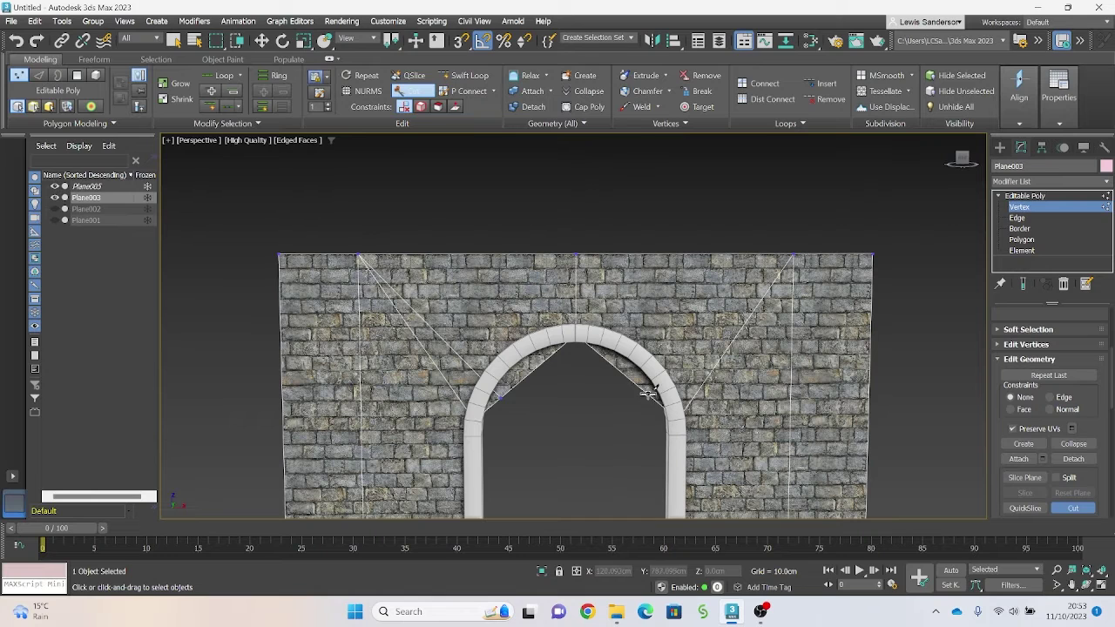
pyautogui.click(648, 394)
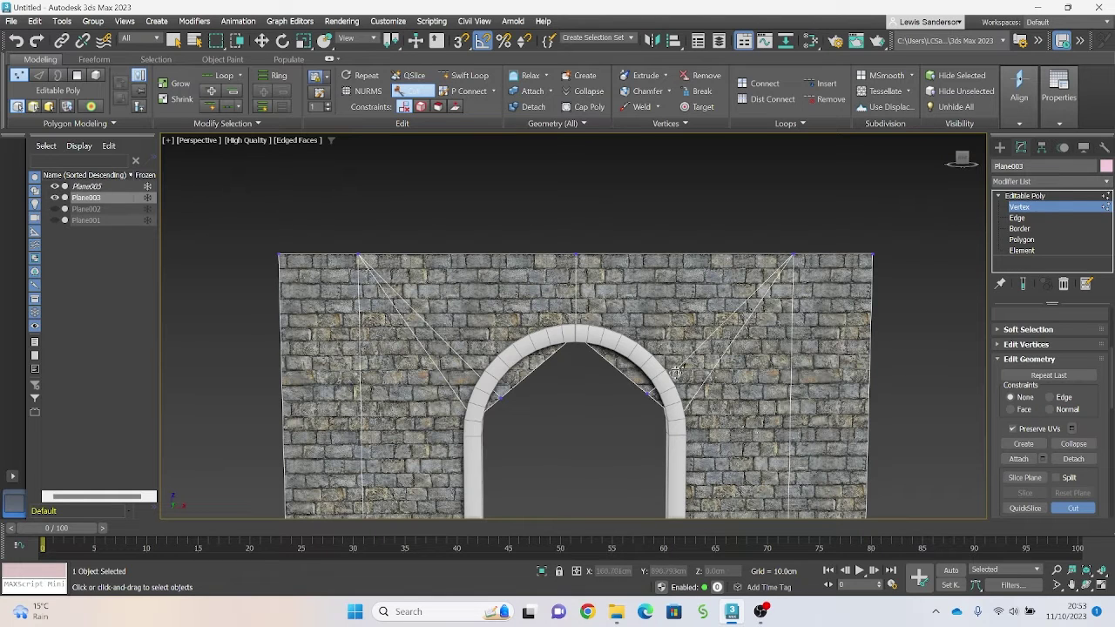
pyautogui.click(793, 255)
pyautogui.rightClick(562, 423)
# Step: Raise the two vertices on the opening's sloped sides together to a Z of about 142.08 cm, following the arch's curve
pyautogui.click(503, 396)
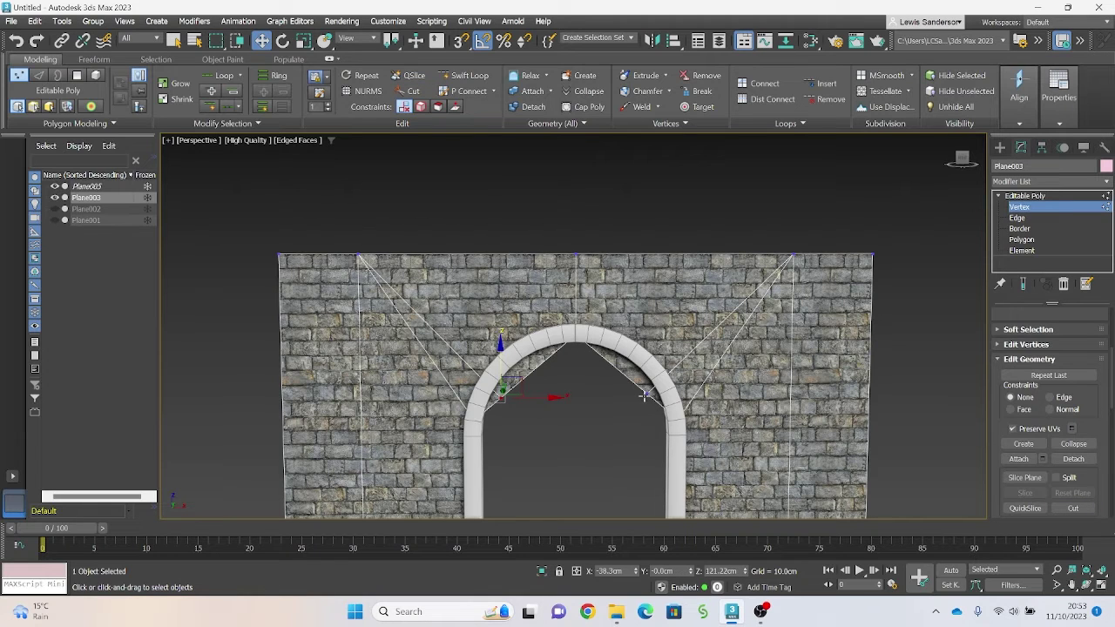
pyautogui.keyDown('ctrl'); pyautogui.click(645, 395); pyautogui.keyUp('ctrl')
pyautogui.moveTo(573, 361); pyautogui.dragTo(577, 326)
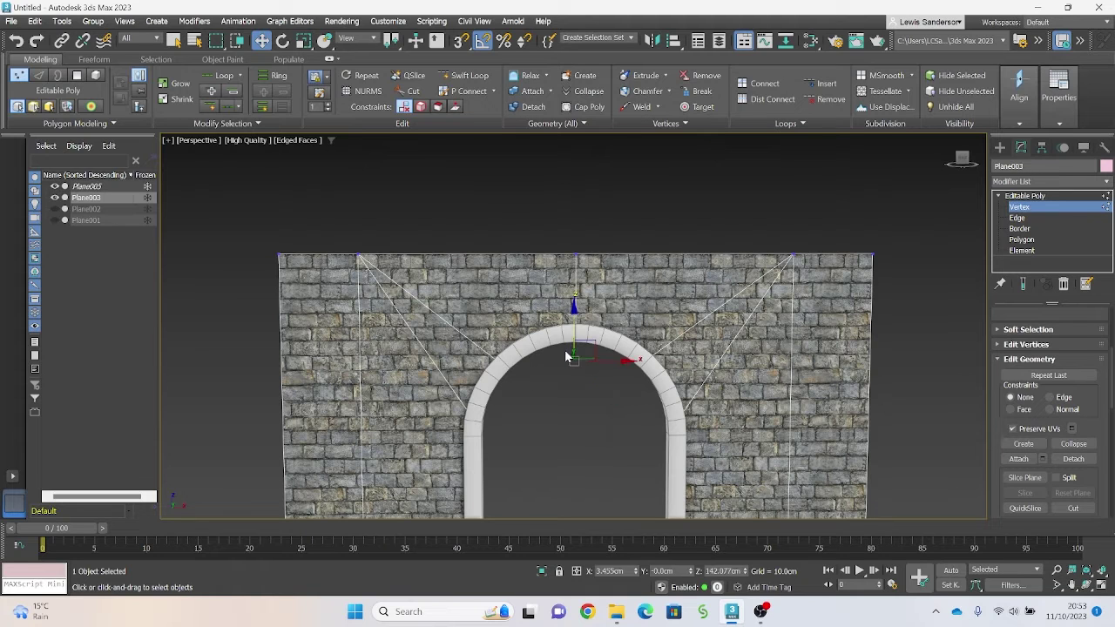
pyautogui.moveTo(571, 399); pyautogui.dragTo(609, 332, button='middle')
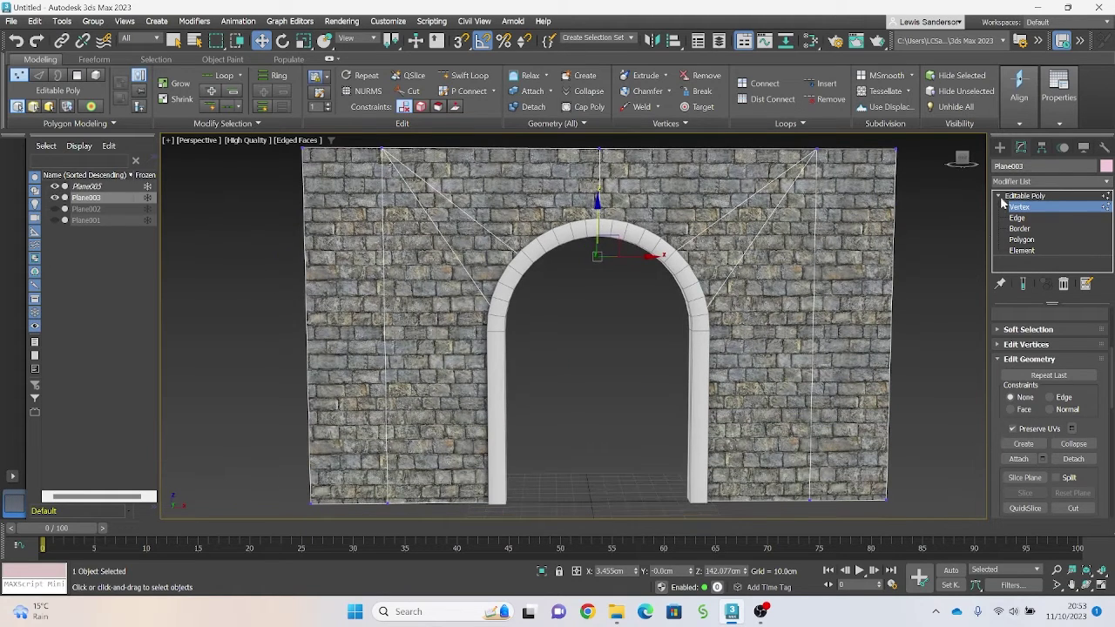
pyautogui.scroll(-4, 709, 299)
pyautogui.moveTo(709, 299); pyautogui.dragTo(687, 320, button='middle')
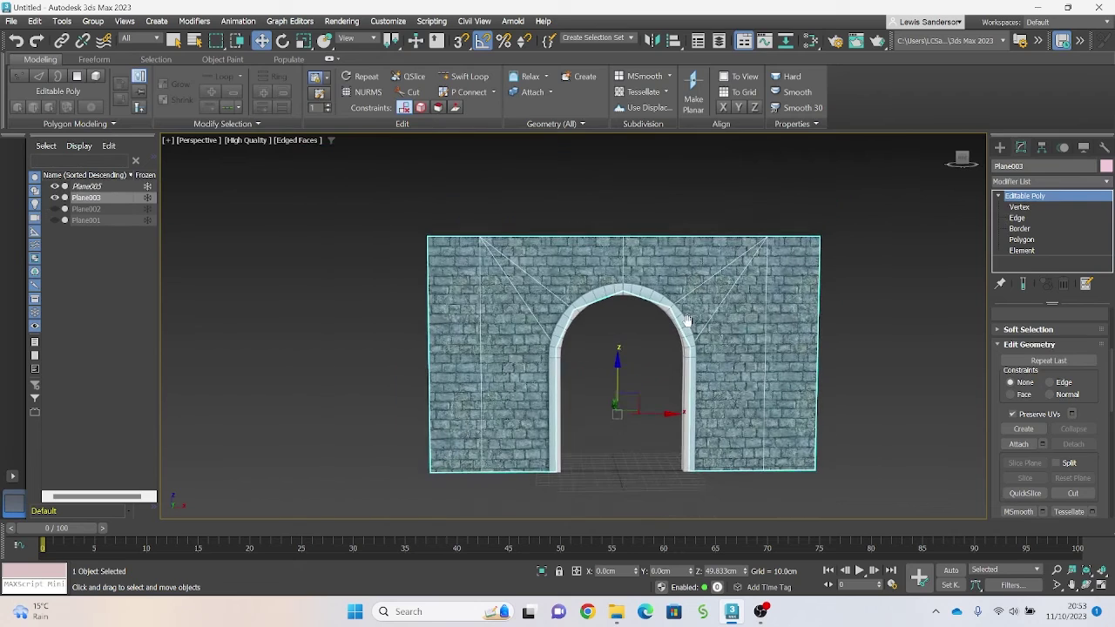
# Step: Deselect the wall, turn off the edged-faces display in the viewport, and unfreeze the stone arch
pyautogui.click(664, 218)
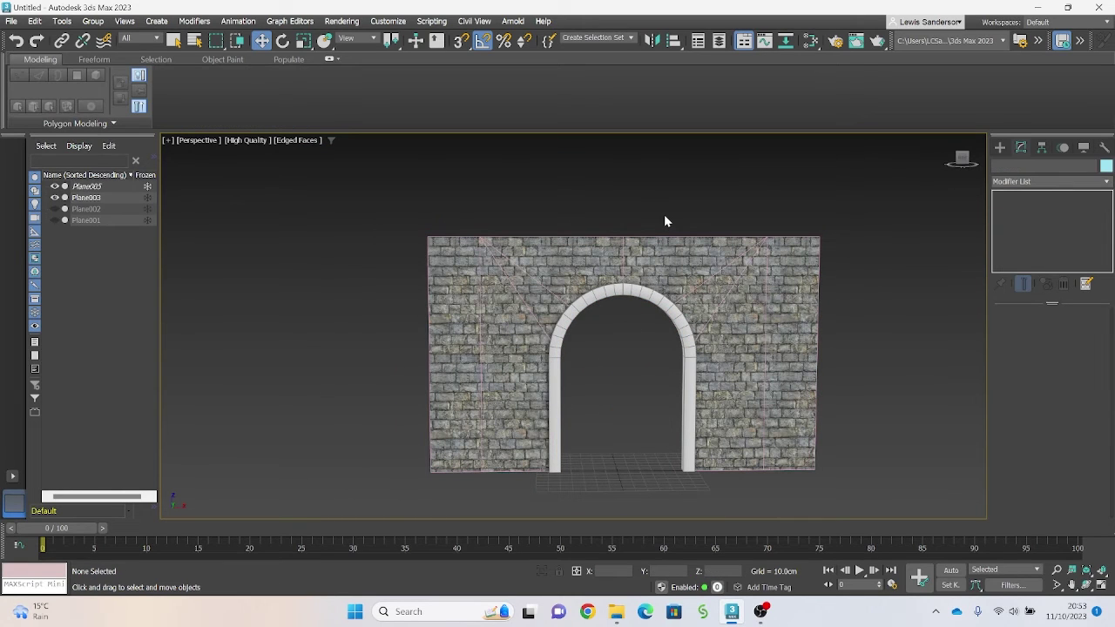
pyautogui.press('F4')
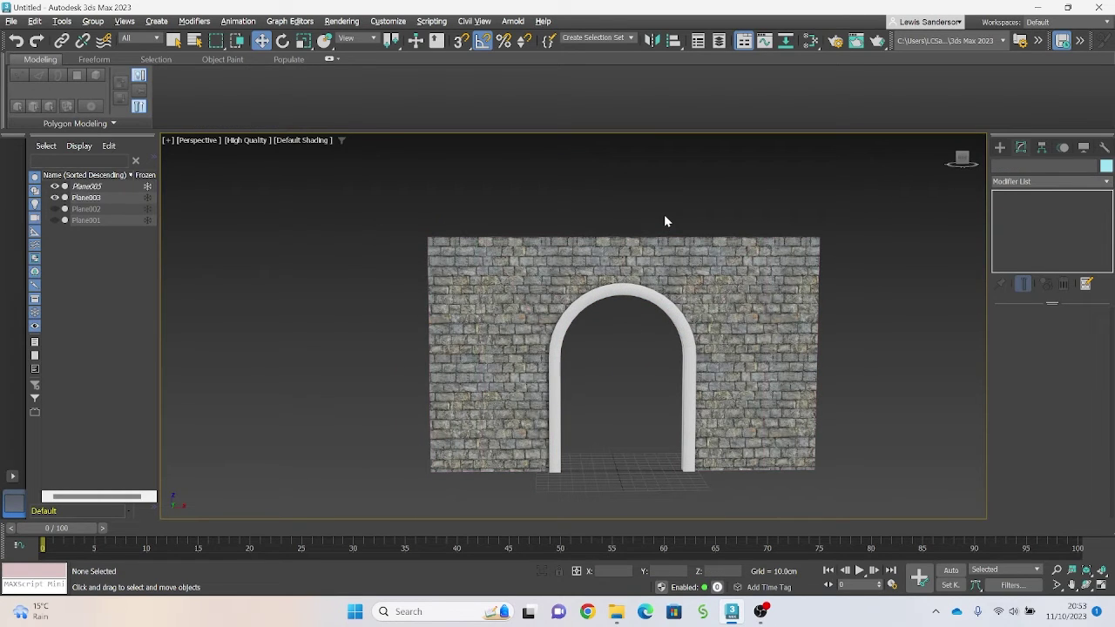
pyautogui.moveTo(665, 215)
pyautogui.keyDown('alt'); pyautogui.mouseDown(button='middle')
pyautogui.moveTo(709, 217)
pyautogui.moveTo(675, 218)
pyautogui.mouseUp(button='middle'); pyautogui.keyUp('alt')
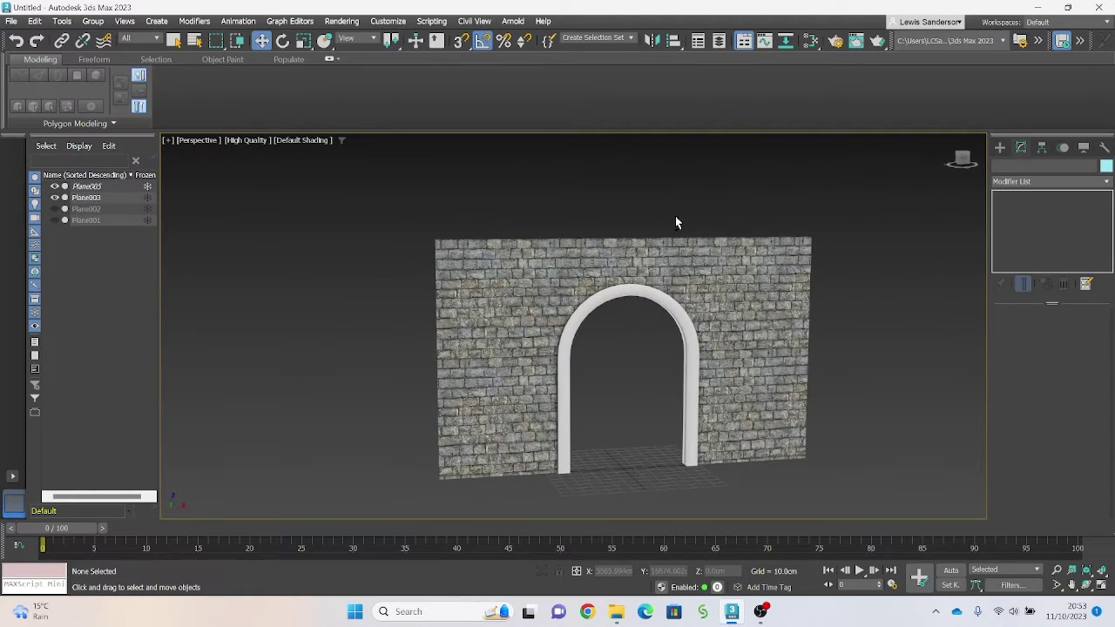
pyautogui.rightClick(675, 218)
pyautogui.click(714, 129)
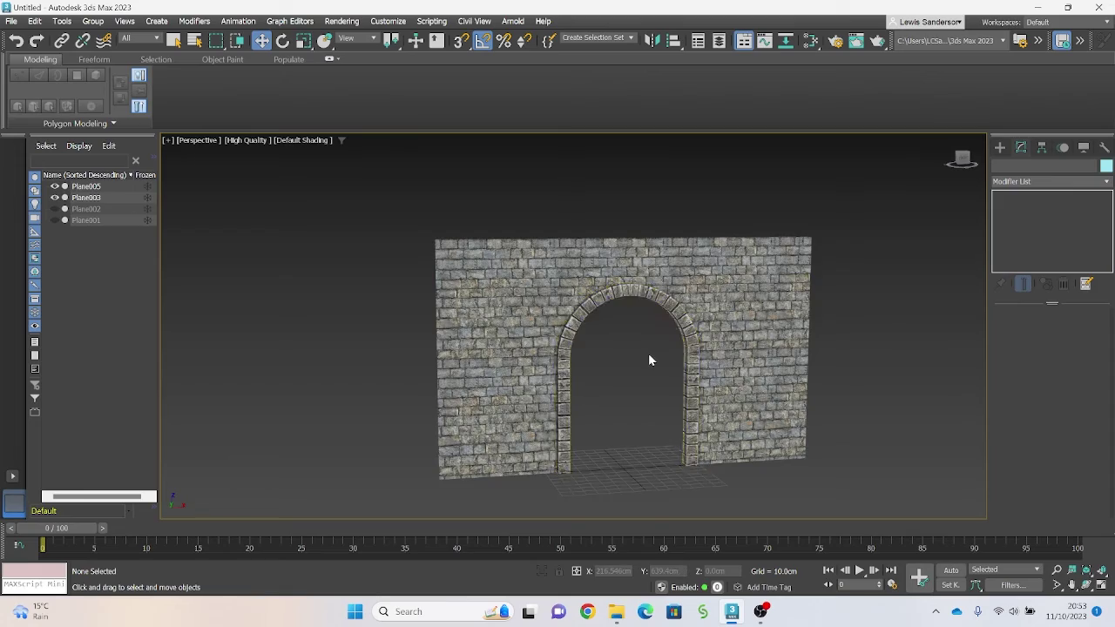
# Step: Duplicate the brick wall plane along the Y axis, placing the duplicate at the arch's back at a Y of about 4.93 cm
pyautogui.scroll(4, 648, 353)
pyautogui.moveTo(648, 353)
pyautogui.keyDown('alt'); pyautogui.mouseDown(button='middle')
pyautogui.moveTo(742, 354)
pyautogui.moveTo(720, 365)
pyautogui.moveTo(667, 357)
pyautogui.mouseUp(button='middle'); pyautogui.keyUp('alt')
pyautogui.click(534, 233)
pyautogui.keyDown('alt'); pyautogui.moveTo(526, 290); pyautogui.dragTo(615, 308, button='middle'); pyautogui.keyUp('alt')
pyautogui.scroll(-5, 615, 307)
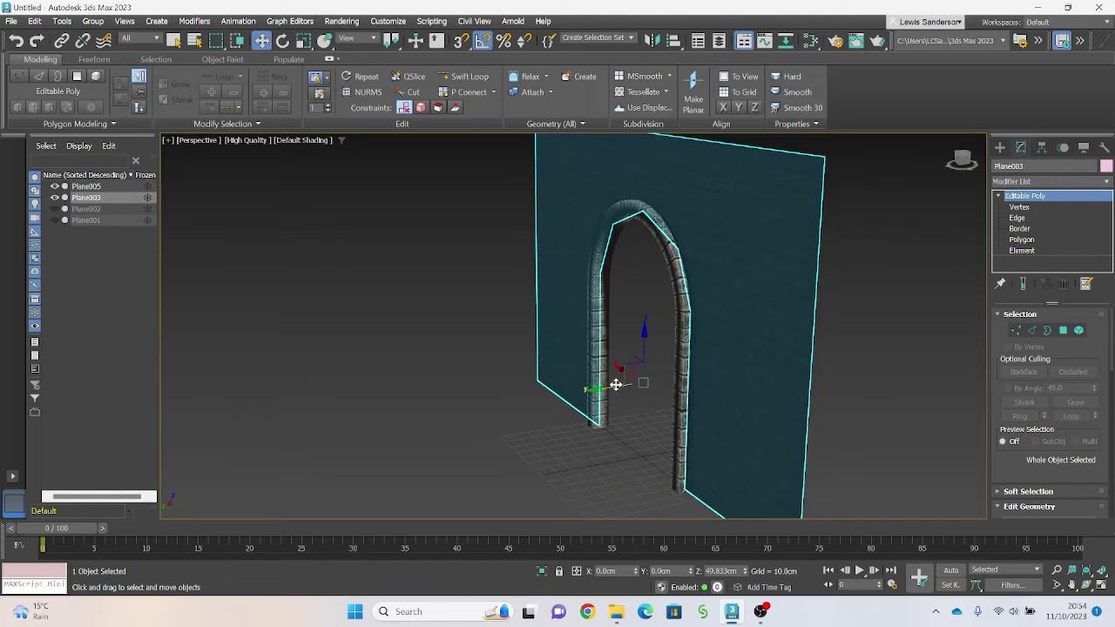
pyautogui.moveTo(616, 384); pyautogui.dragTo(609, 386)
pyautogui.click(561, 360)
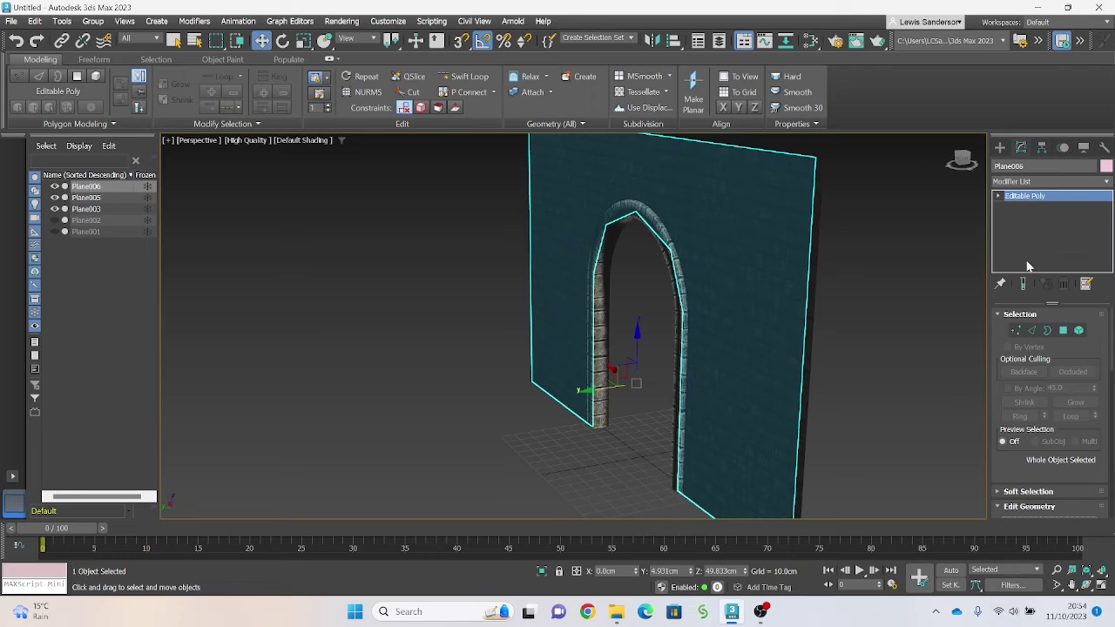
# Step: Select all polygons of the duplicated back wall, flip their normals to face outward, and deselect the wall
pyautogui.click(1078, 331)
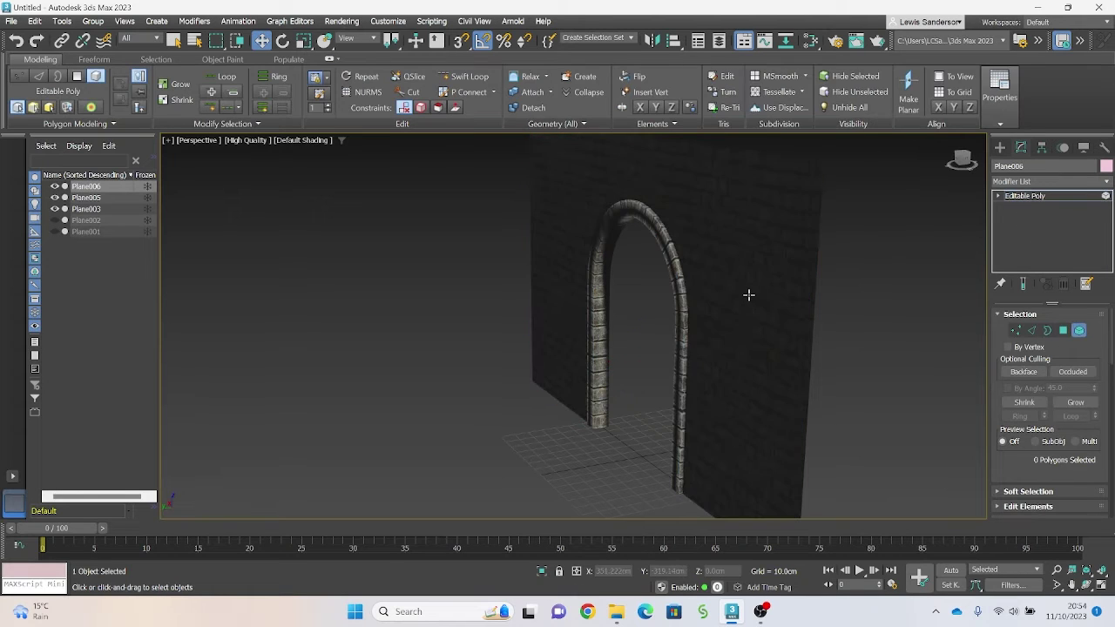
pyautogui.click(746, 296)
pyautogui.moveTo(1028, 475); pyautogui.dragTo(1008, 412)
pyautogui.scroll(3, 1058, 340)
pyautogui.click(1062, 331)
pyautogui.click(1011, 450)
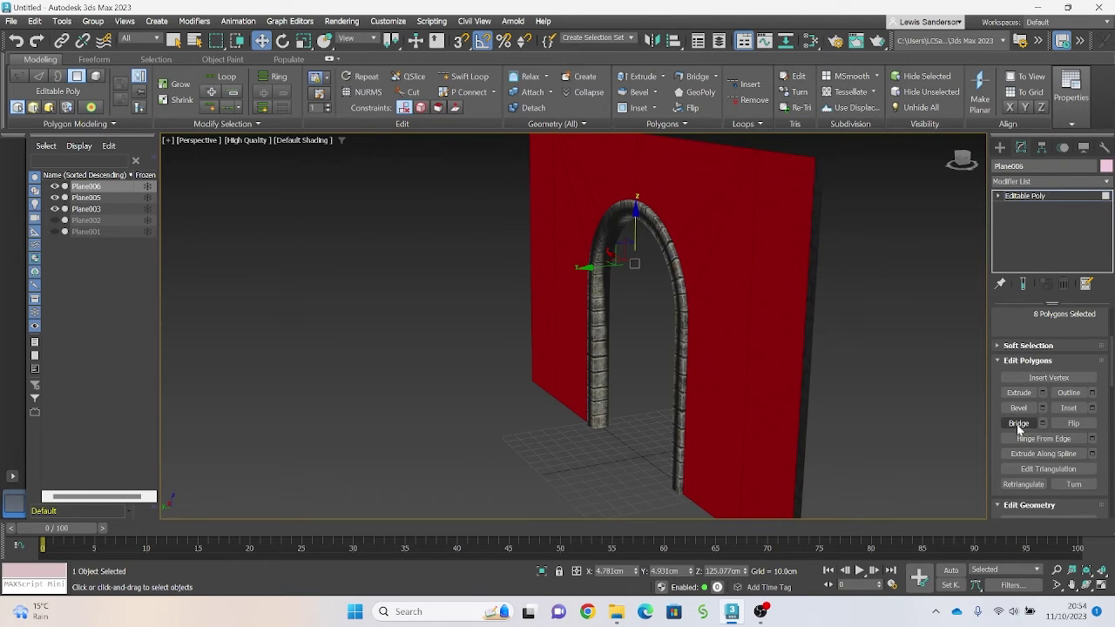
pyautogui.click(1073, 424)
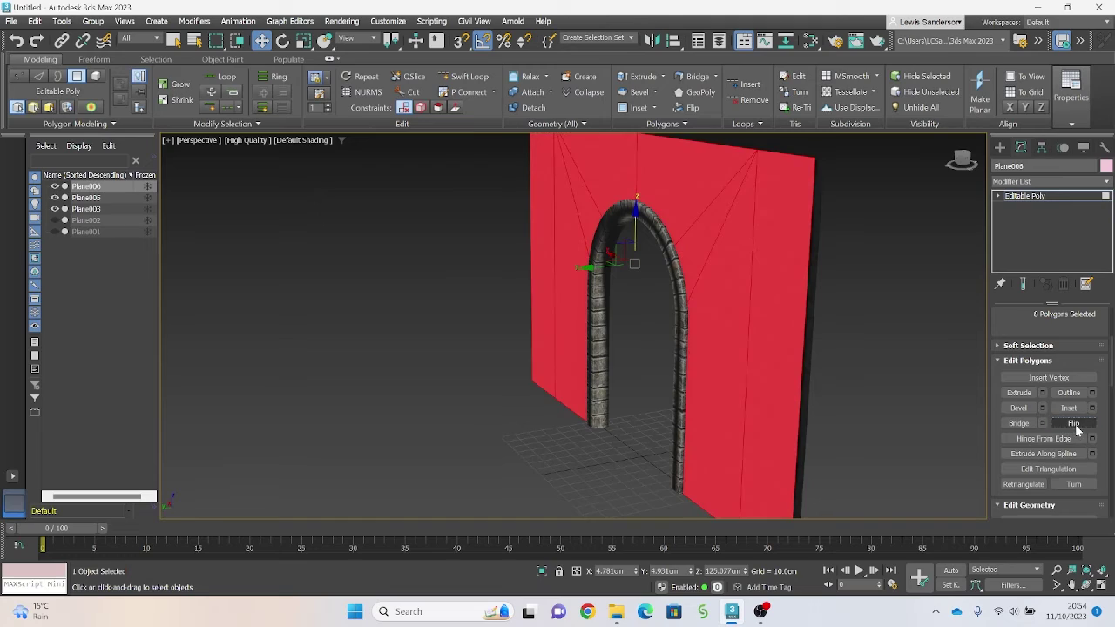
pyautogui.click(1000, 148)
pyautogui.click(903, 230)
pyautogui.moveTo(772, 276); pyautogui.dragTo(666, 341, button='middle')
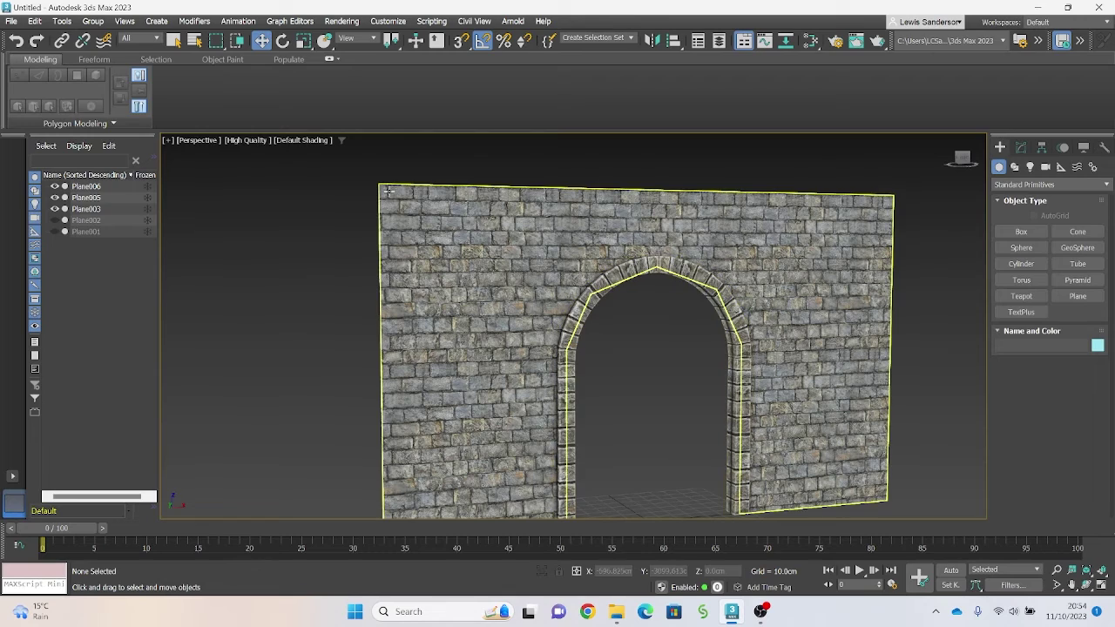
pyautogui.moveTo(623, 350); pyautogui.dragTo(642, 367, button='middle')
pyautogui.scroll(-3, 640, 305)
pyautogui.scroll(3, 655, 364)
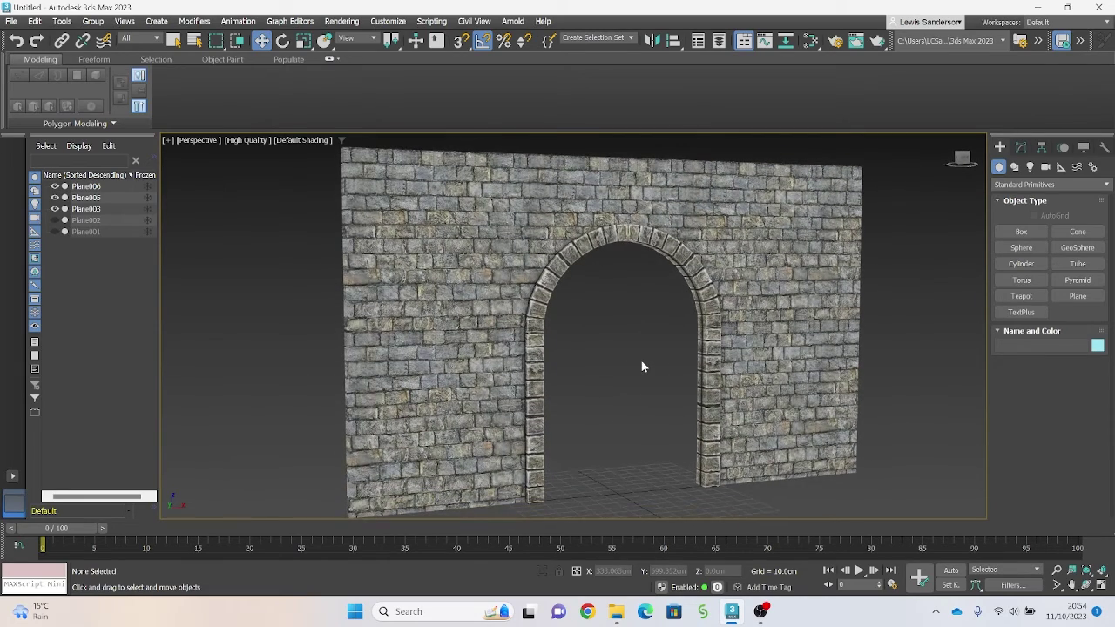